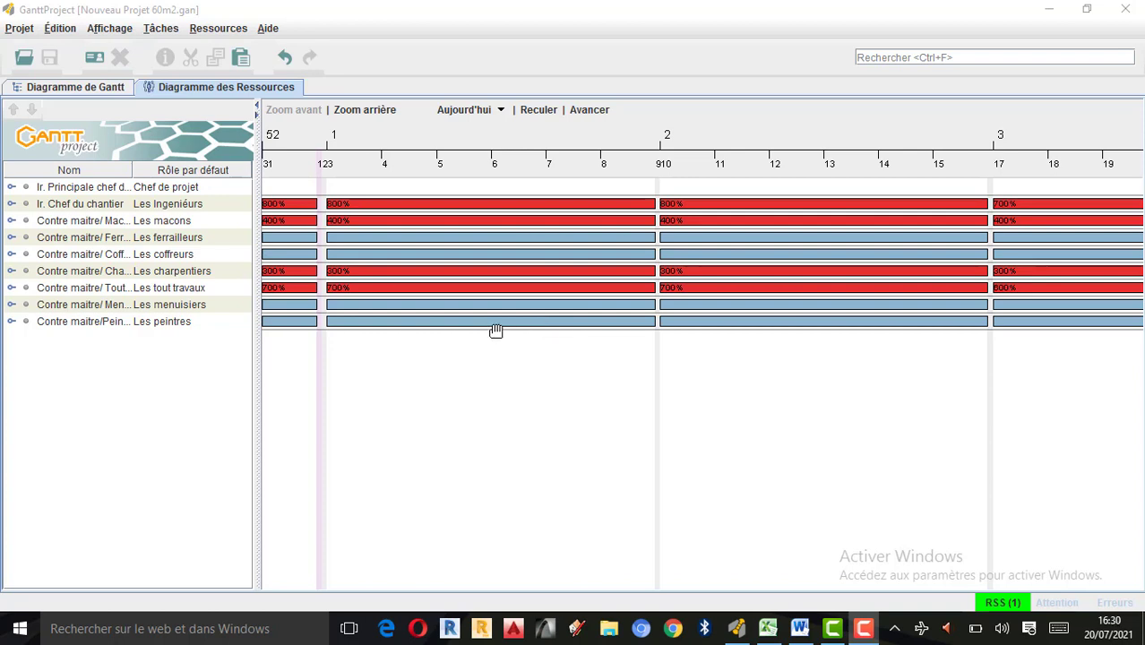
Examine the resource chart and the Gantt chart of the project along their timelines.
{"action": "scroll", "coordinate": [495, 331], "scroll_direction": "up", "scroll_amount": 5}
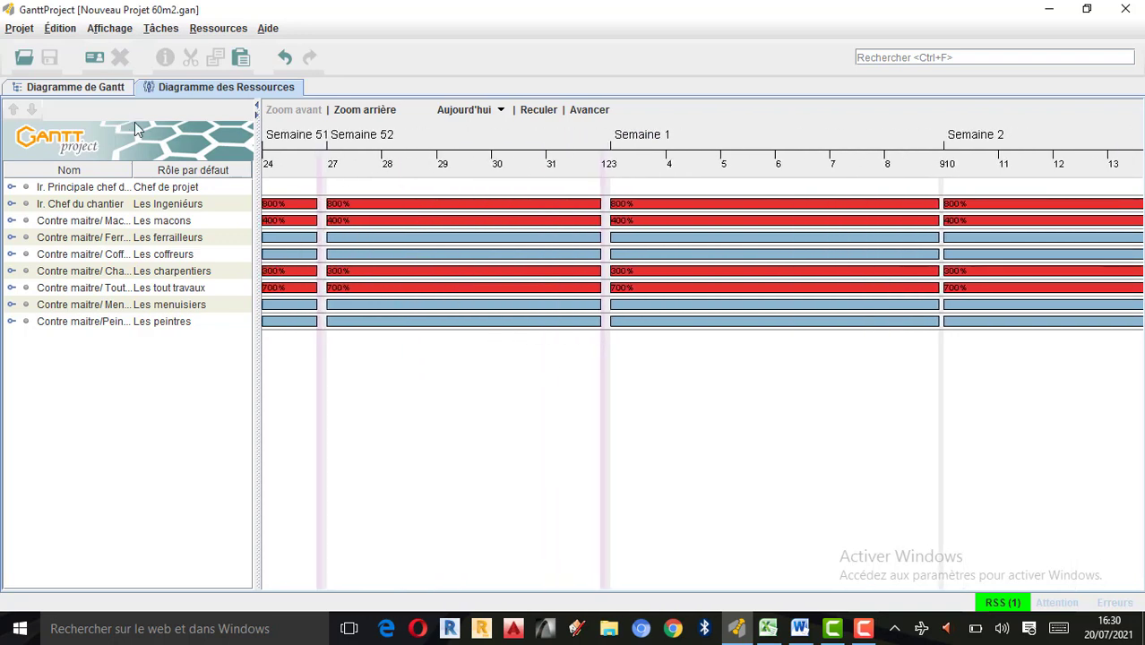
{"action": "left_click", "coordinate": [70, 90]}
{"action": "left_click_drag", "start_coordinate": [710, 357], "coordinate": [950, 367]}
{"action": "left_click_drag", "start_coordinate": [408, 309], "coordinate": [839, 305]}
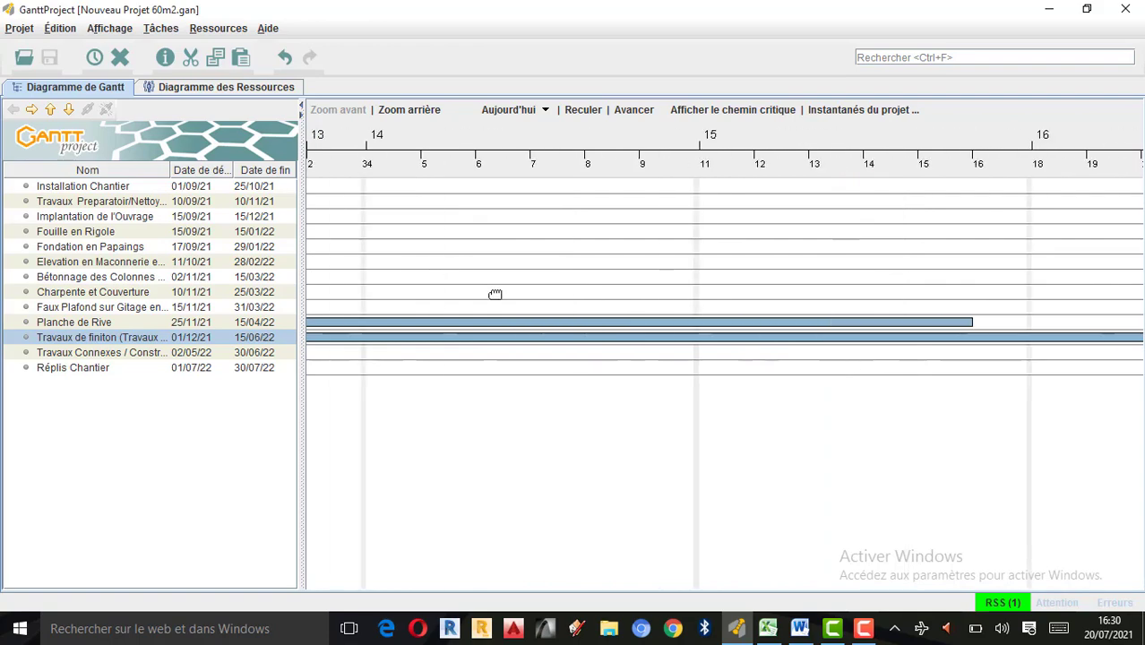
{"action": "left_click_drag", "start_coordinate": [496, 294], "coordinate": [946, 312]}
{"action": "left_click_drag", "start_coordinate": [642, 299], "coordinate": [739, 299]}
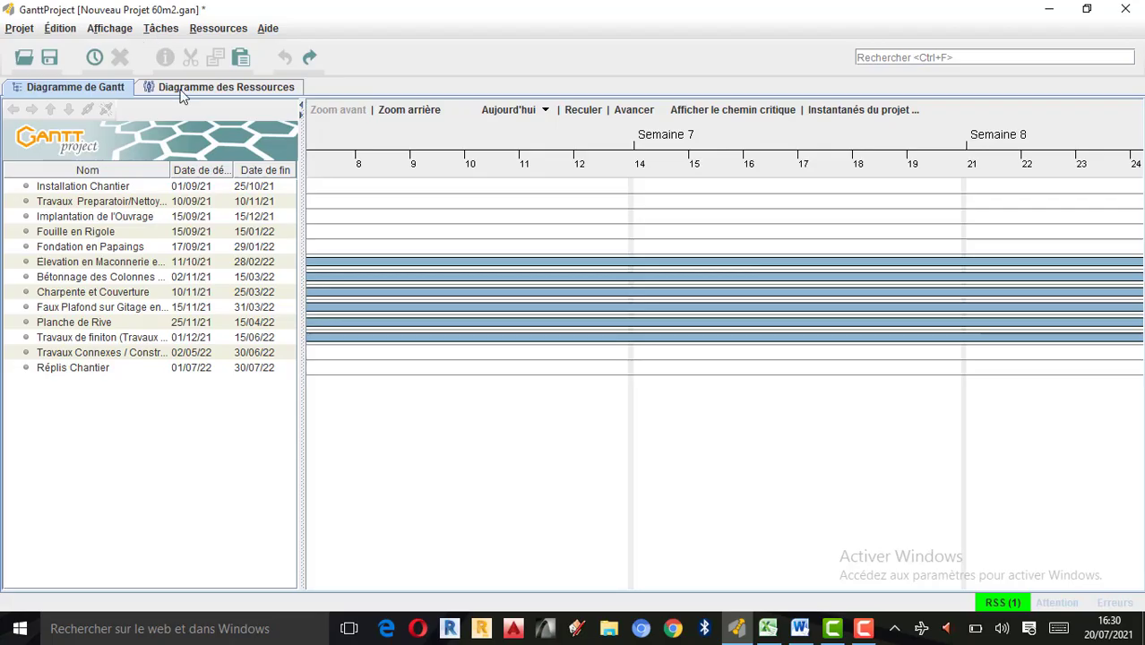
{"action": "left_click", "coordinate": [180, 90]}
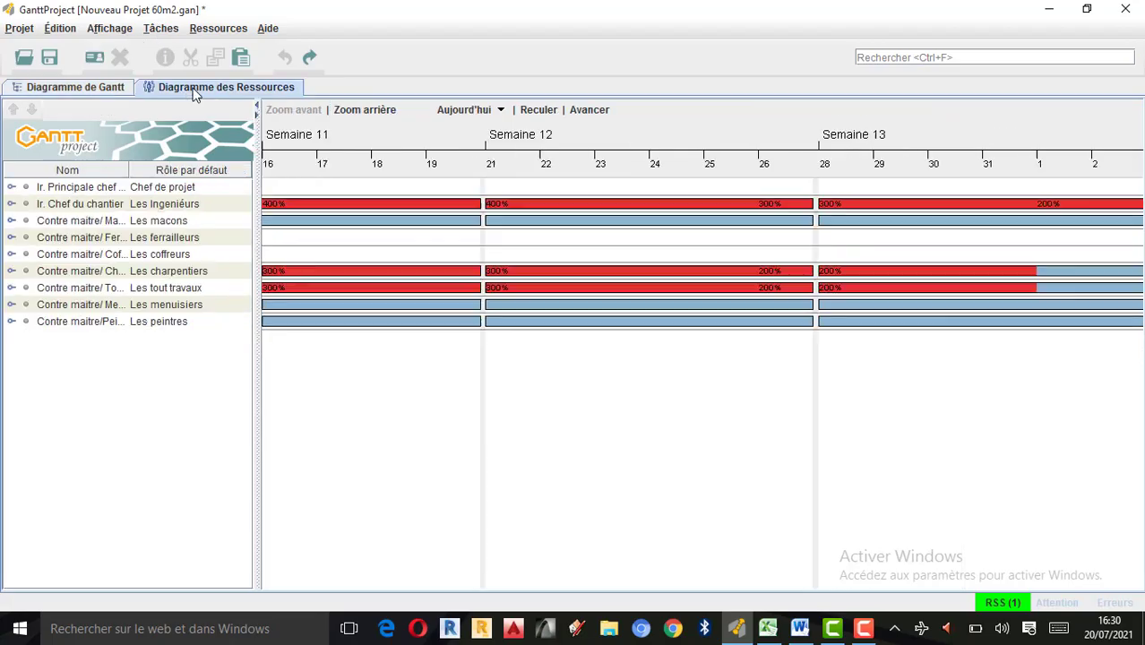
{"action": "left_click", "coordinate": [63, 91]}
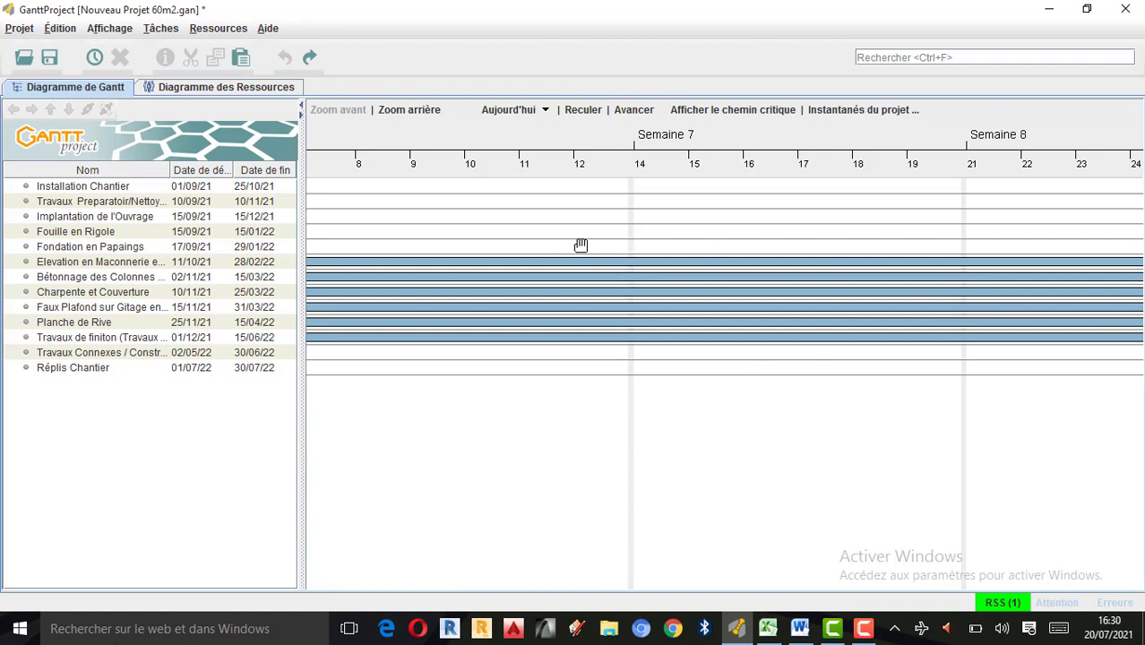
{"action": "left_click_drag", "start_coordinate": [583, 248], "coordinate": [739, 268]}
{"action": "left_click_drag", "start_coordinate": [546, 265], "coordinate": [684, 274]}
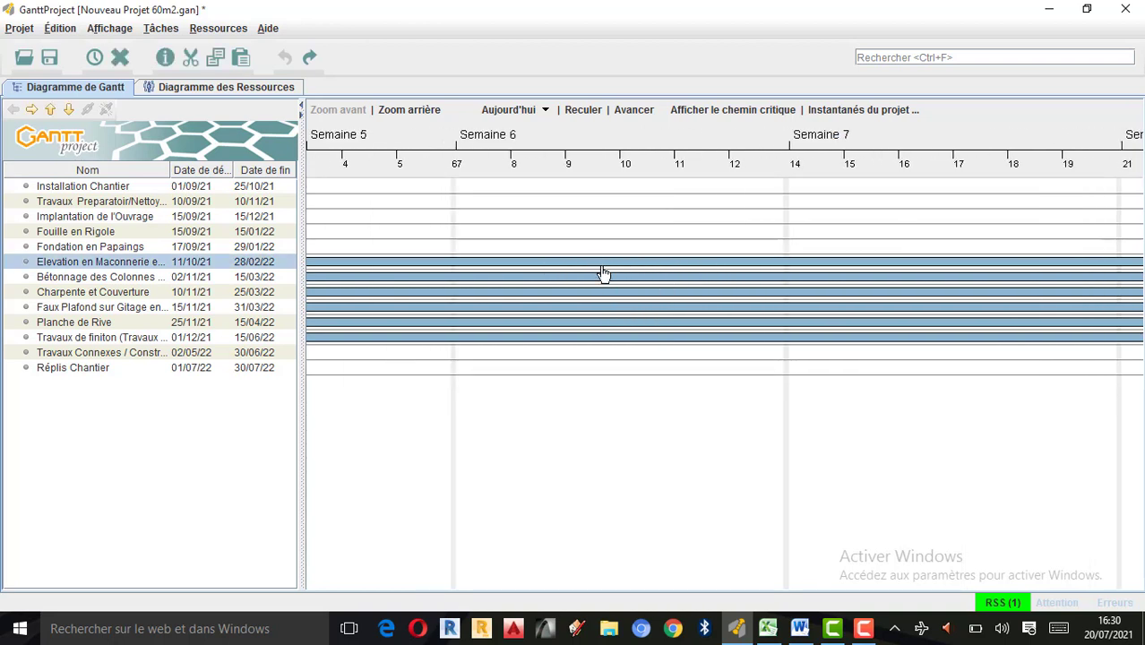
{"action": "left_click_drag", "start_coordinate": [621, 245], "coordinate": [718, 266]}
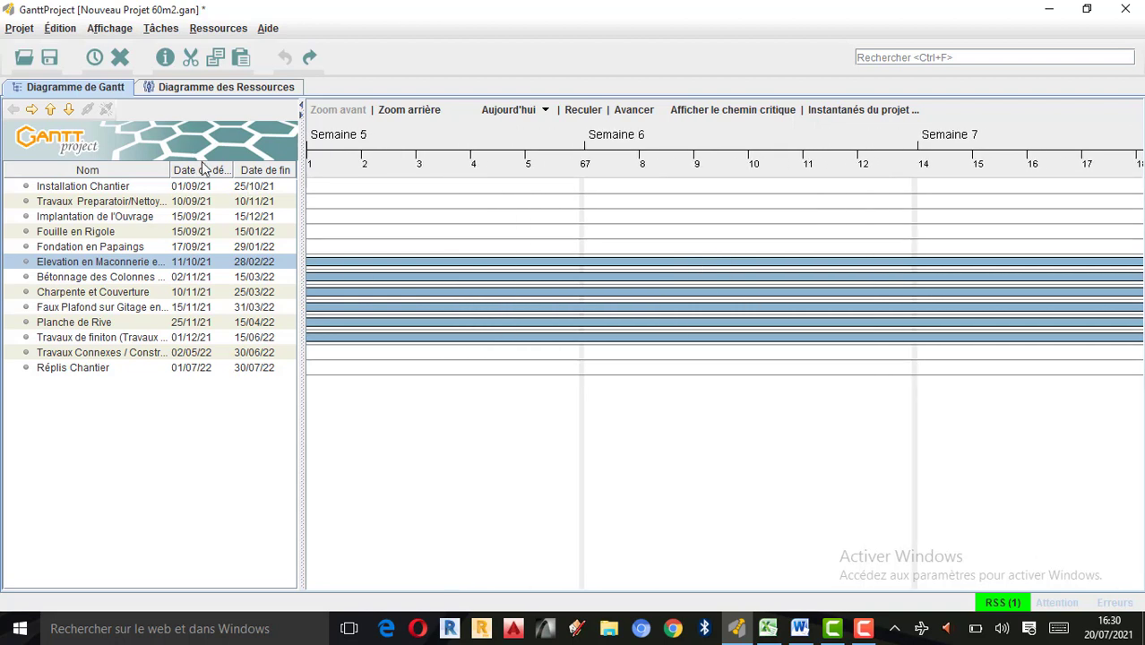
Open the general preferences and browse to the Bureau folder for the logo file.
{"action": "left_click", "coordinate": [61, 31]}
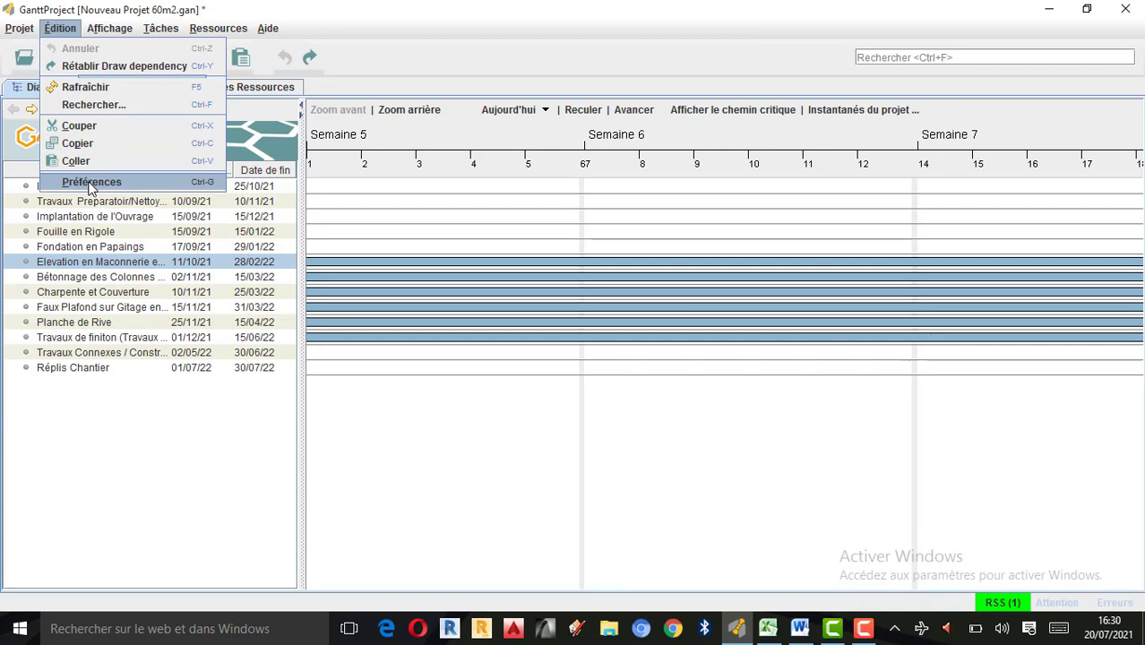
{"action": "left_click", "coordinate": [91, 184]}
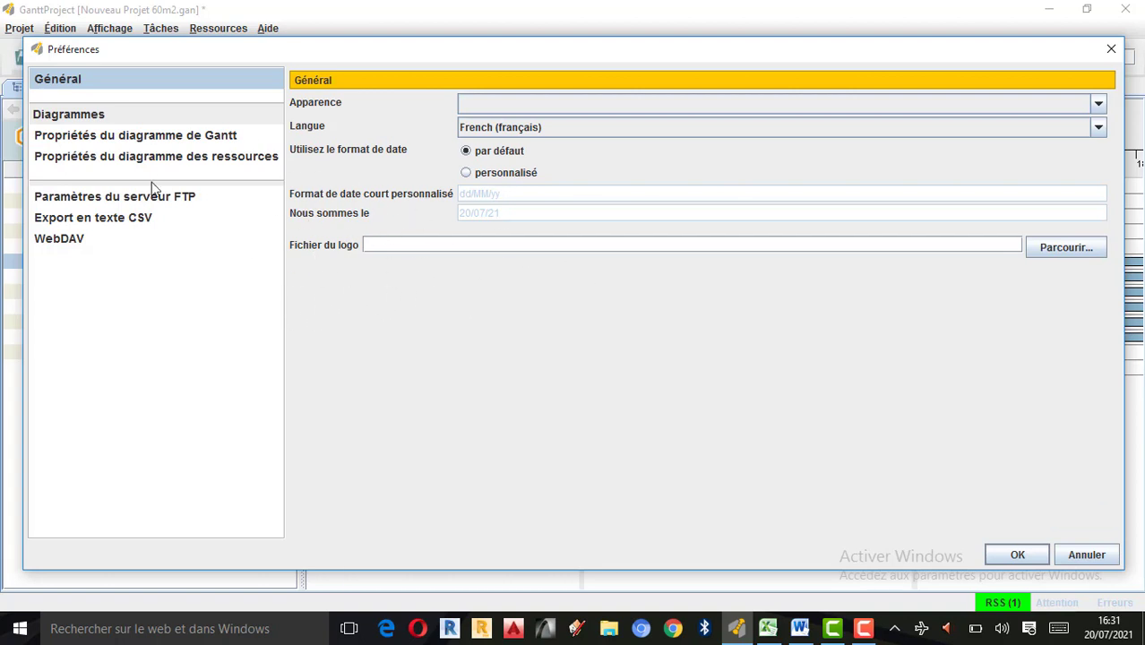
{"action": "left_click", "coordinate": [1074, 251]}
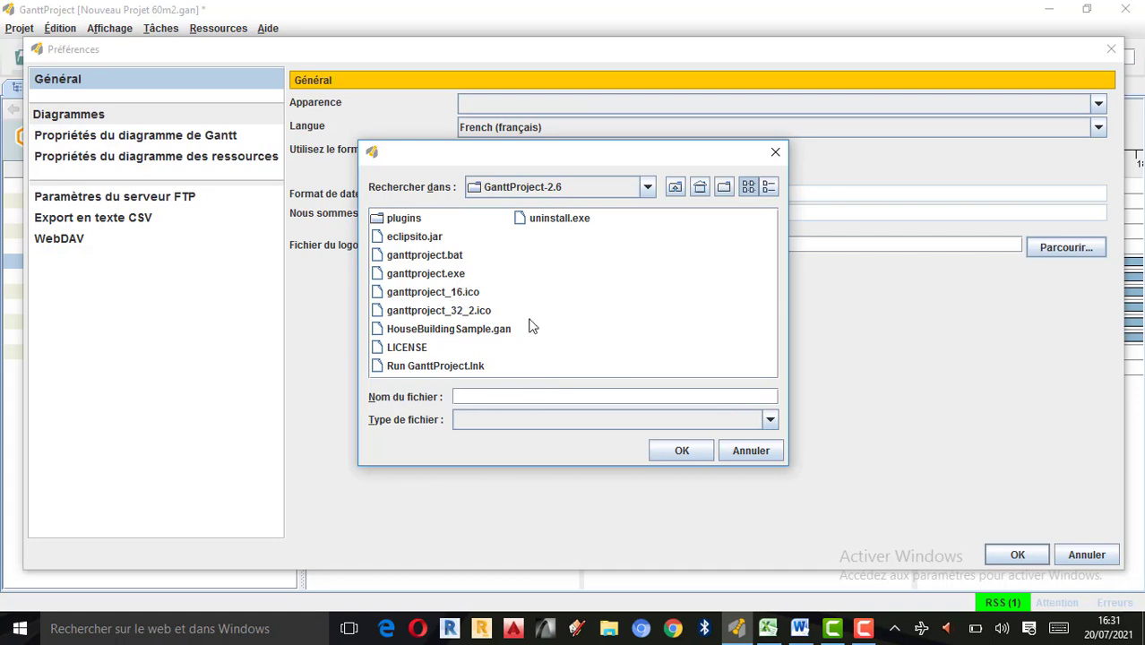
{"action": "left_click", "coordinate": [619, 322]}
{"action": "left_click", "coordinate": [647, 186]}
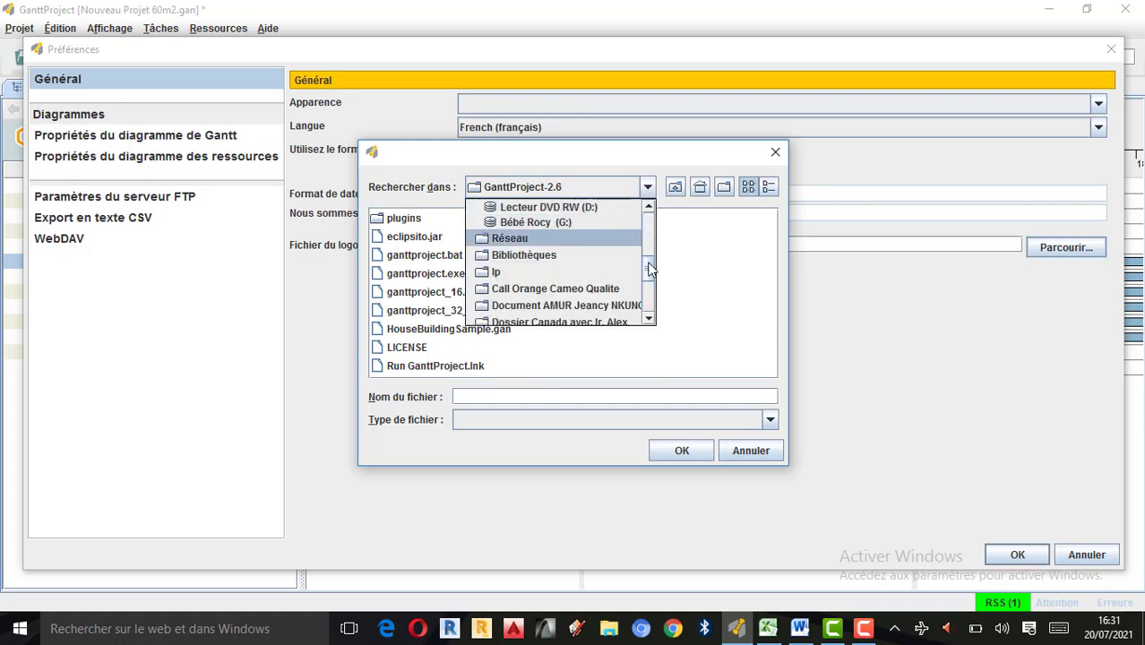
{"action": "scroll", "coordinate": [551, 235], "scroll_direction": "up", "scroll_amount": 3}
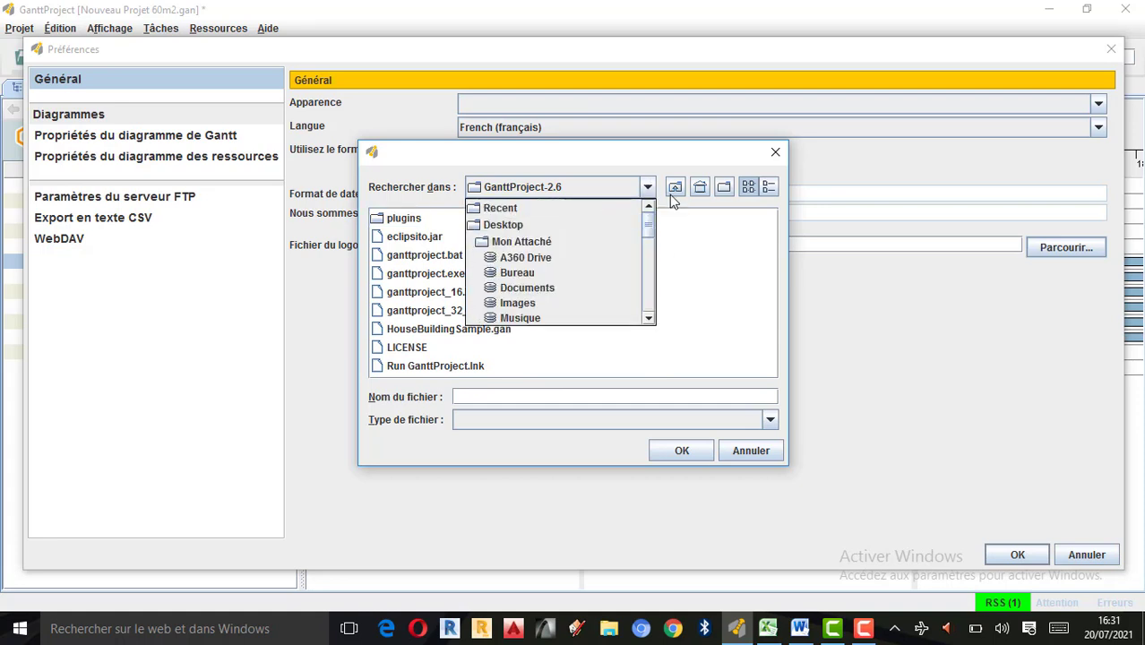
{"action": "left_click", "coordinate": [526, 273]}
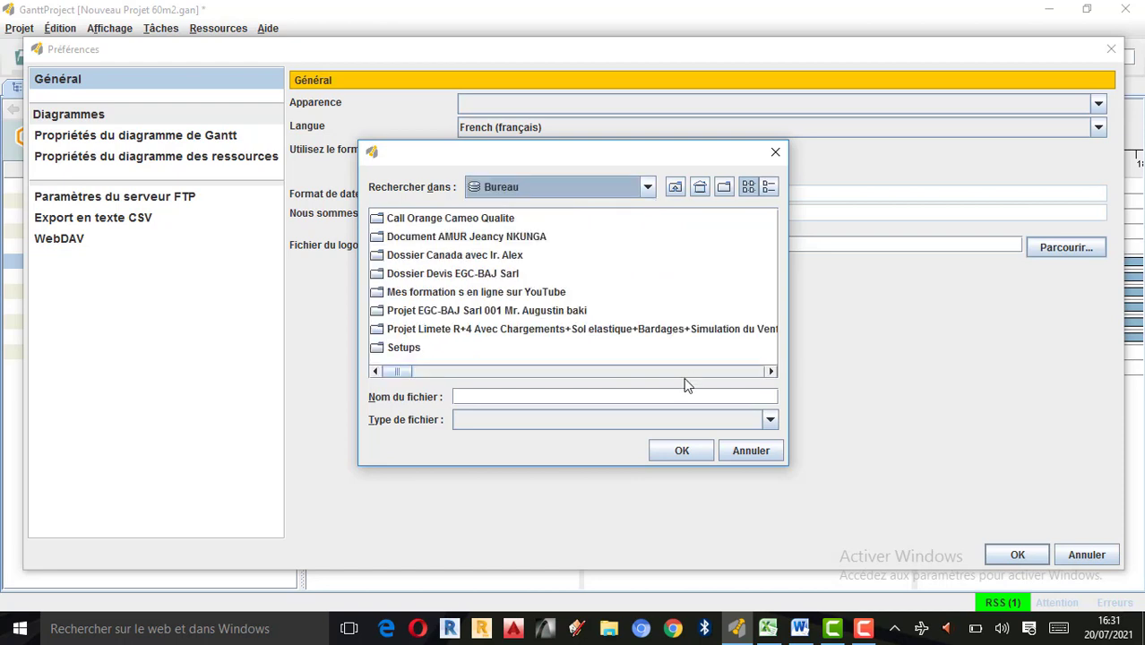
Look through the files and folders of the Bureau folder for the company logo image.
{"action": "left_click", "coordinate": [772, 370]}
{"action": "left_click", "coordinate": [771, 371]}
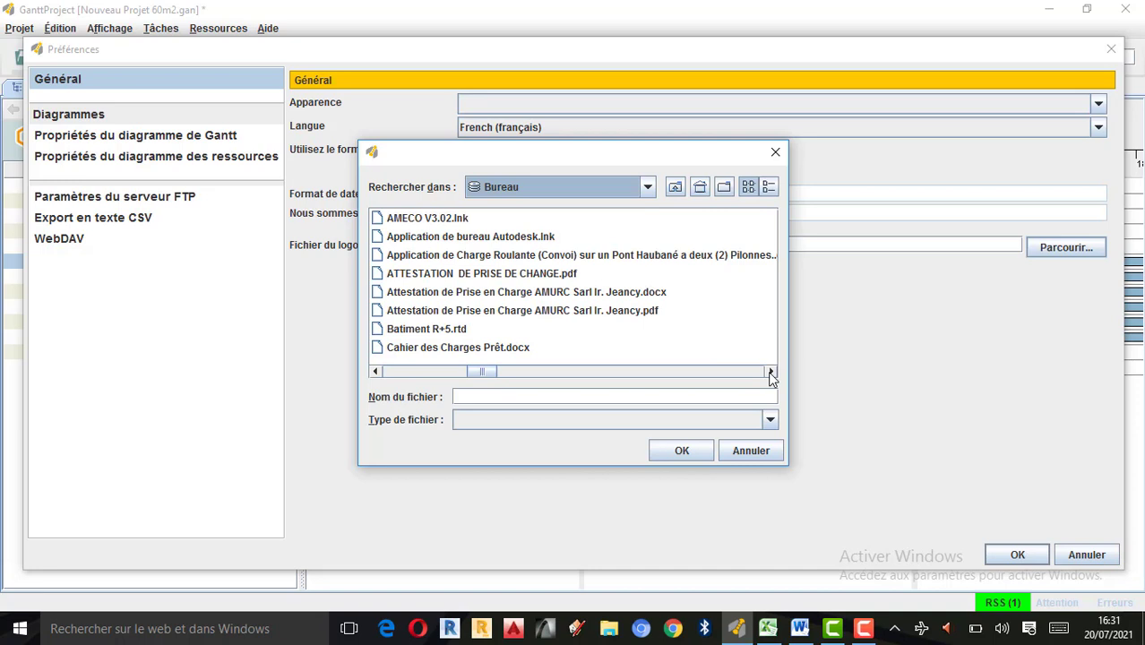
{"action": "left_click", "coordinate": [771, 371]}
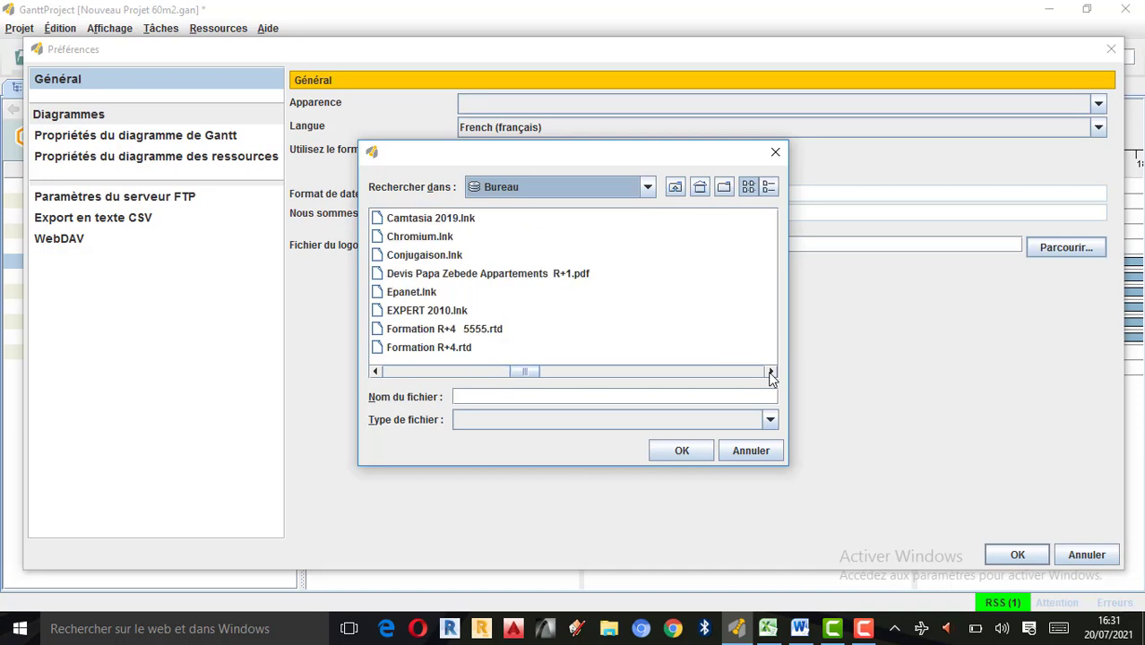
{"action": "left_click", "coordinate": [771, 371]}
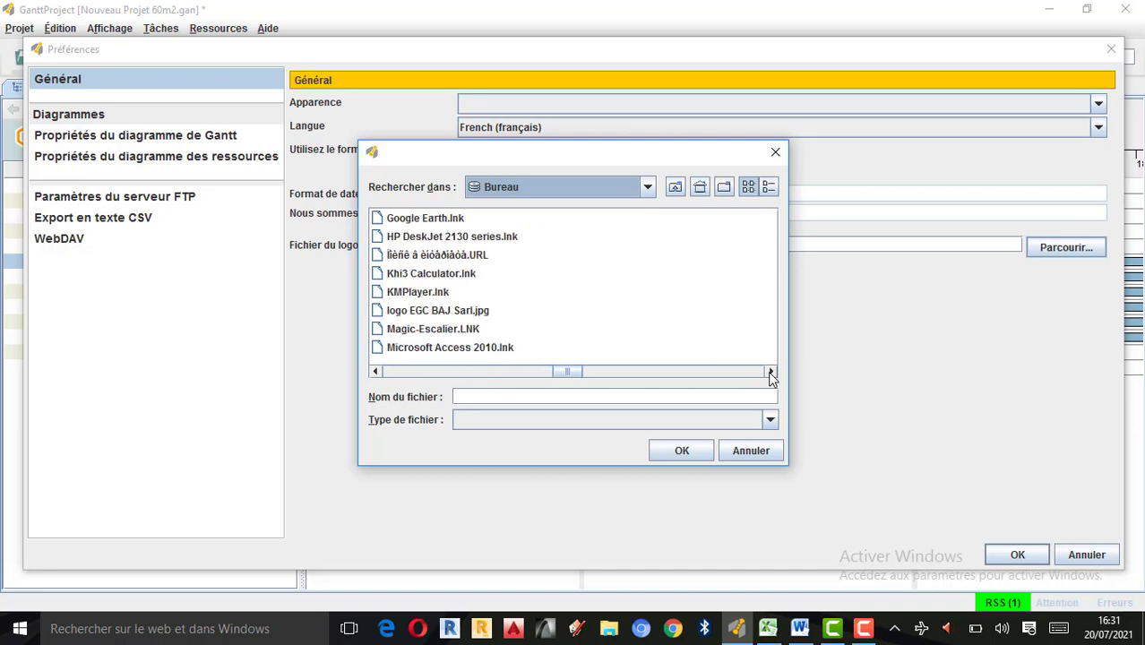
{"action": "left_click", "coordinate": [771, 371]}
{"action": "left_click", "coordinate": [772, 371]}
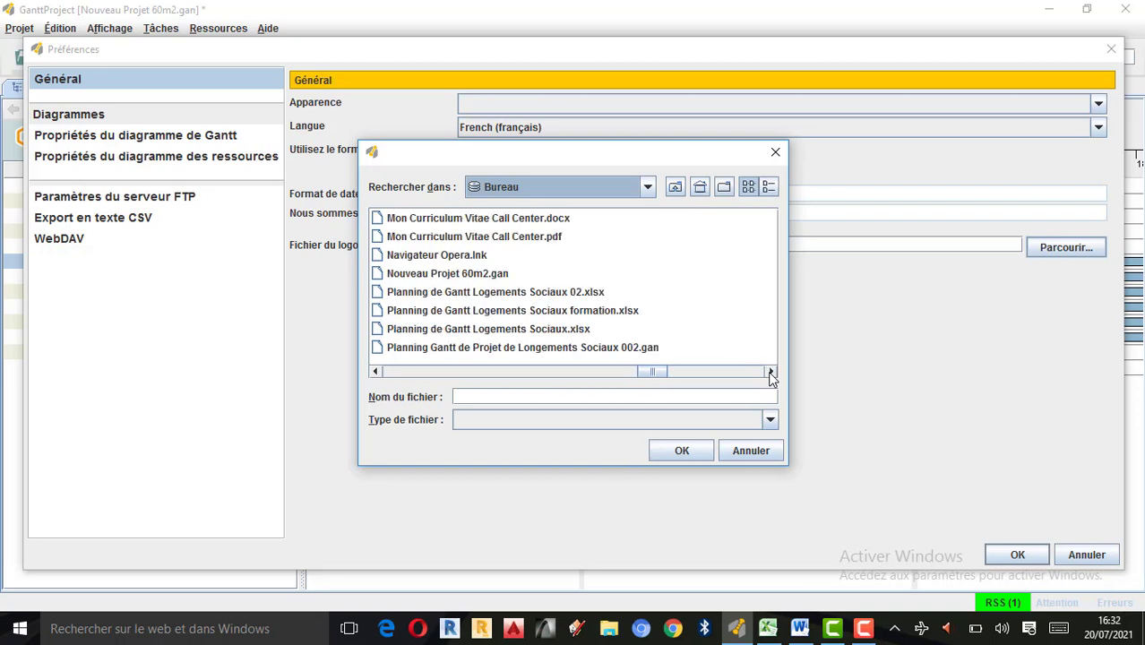
{"action": "left_click", "coordinate": [772, 371]}
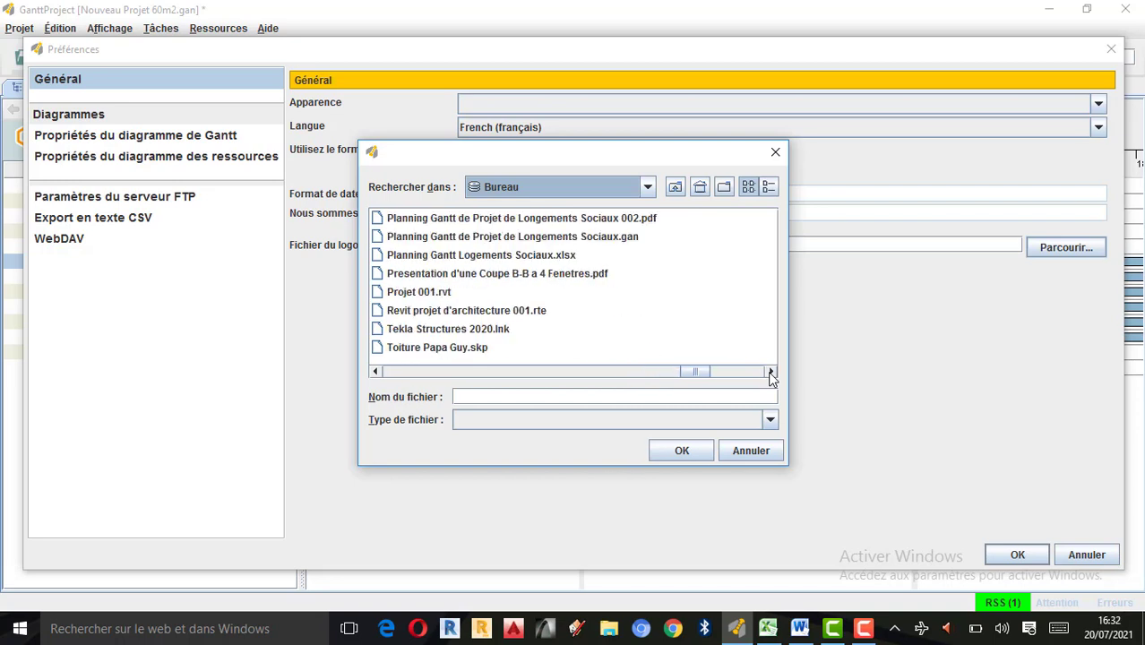
{"action": "left_click", "coordinate": [772, 371]}
{"action": "left_click", "coordinate": [772, 371]}
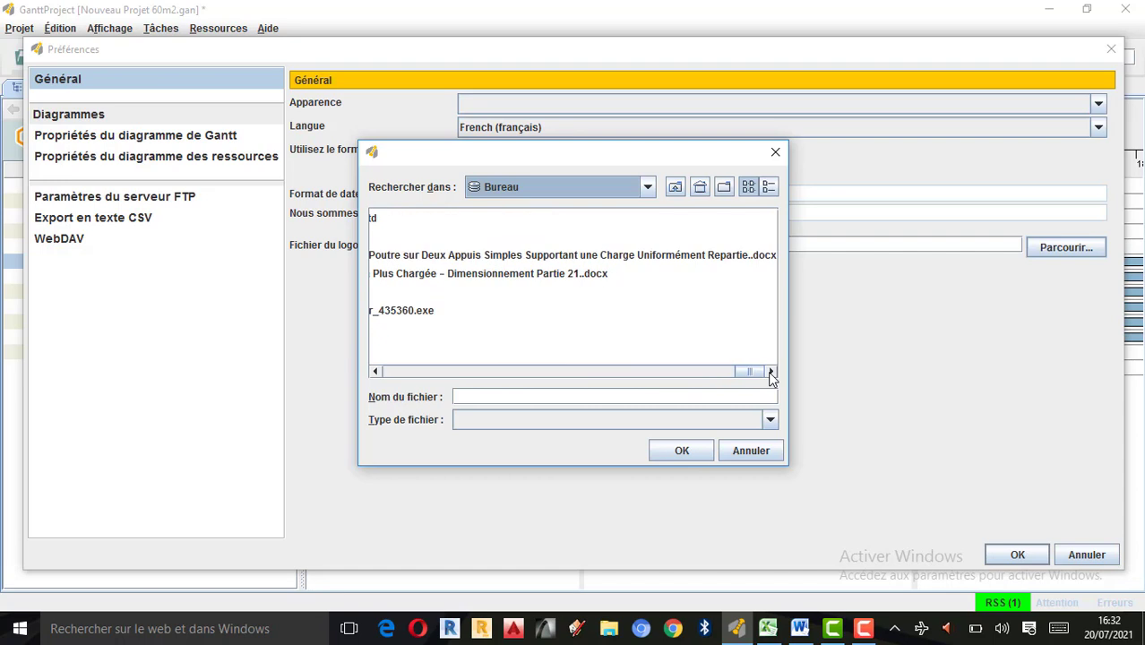
{"action": "left_click", "coordinate": [376, 371]}
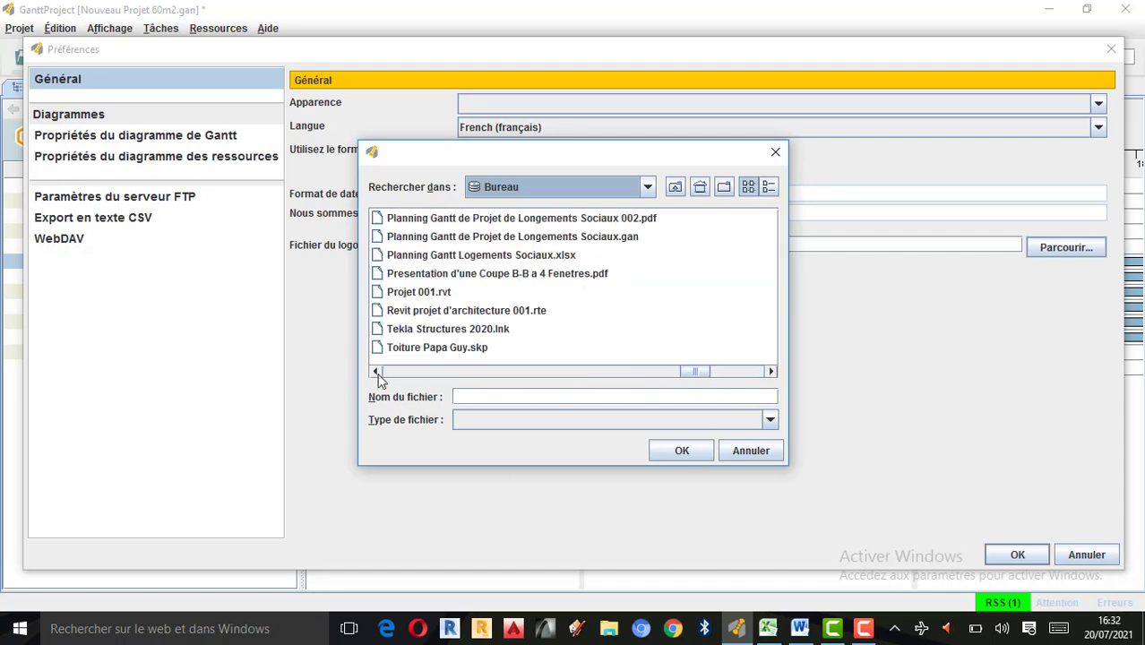
{"action": "left_click", "coordinate": [770, 371]}
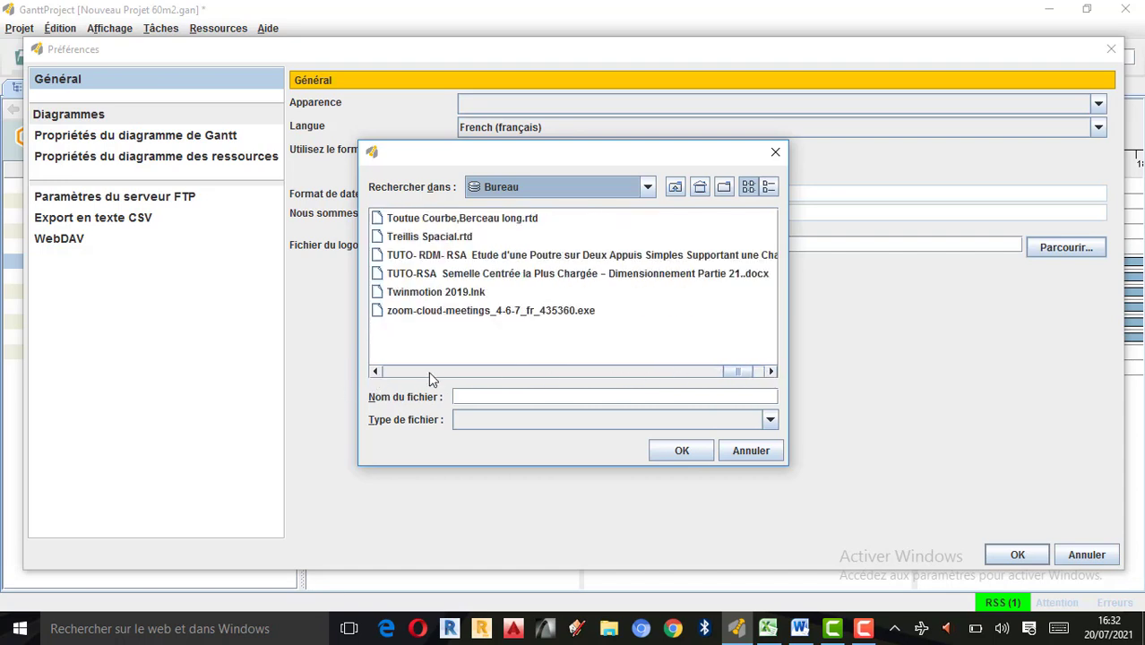
{"action": "left_click", "coordinate": [376, 371]}
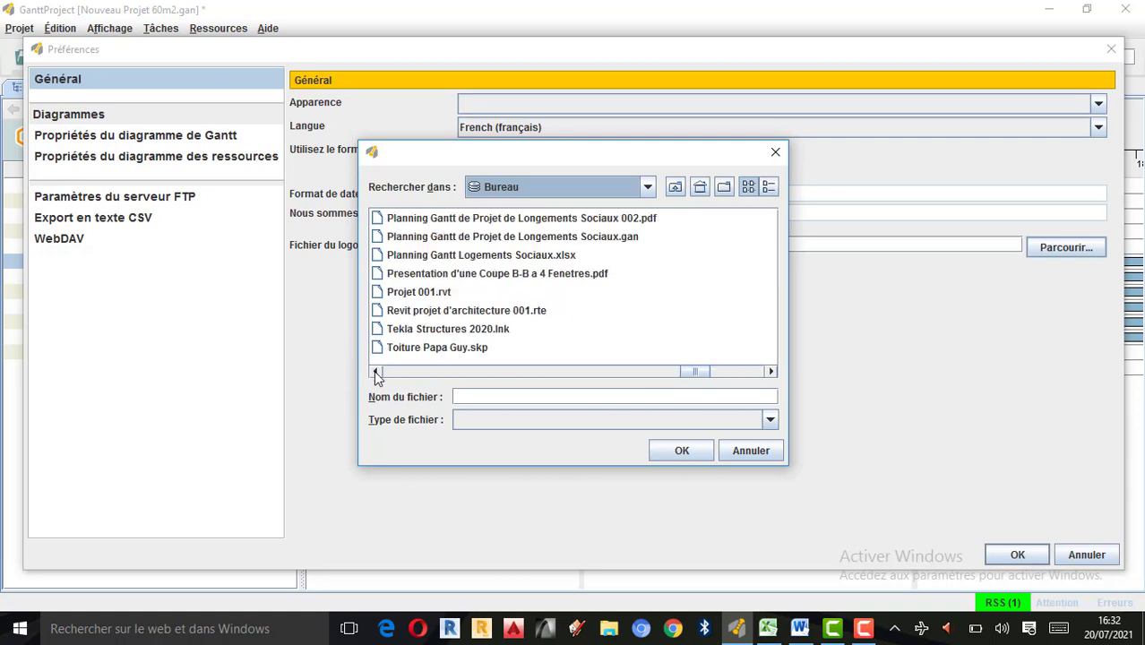
{"action": "left_click", "coordinate": [376, 371]}
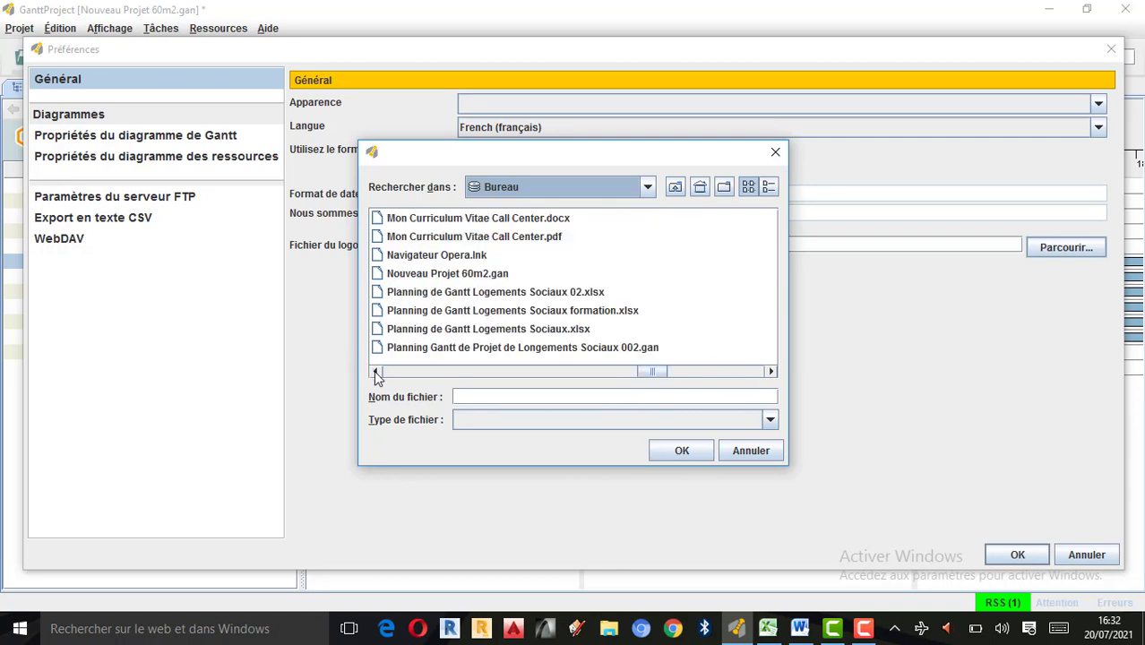
{"action": "left_click", "coordinate": [375, 371]}
{"action": "left_click", "coordinate": [375, 371]}
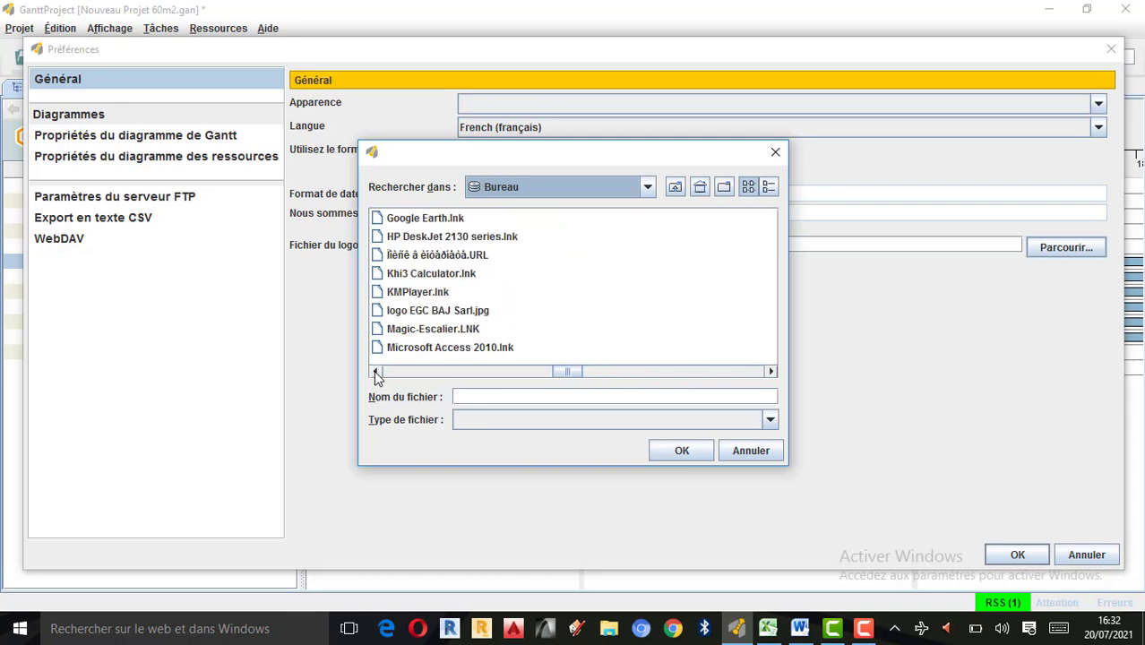
{"action": "left_click", "coordinate": [376, 371]}
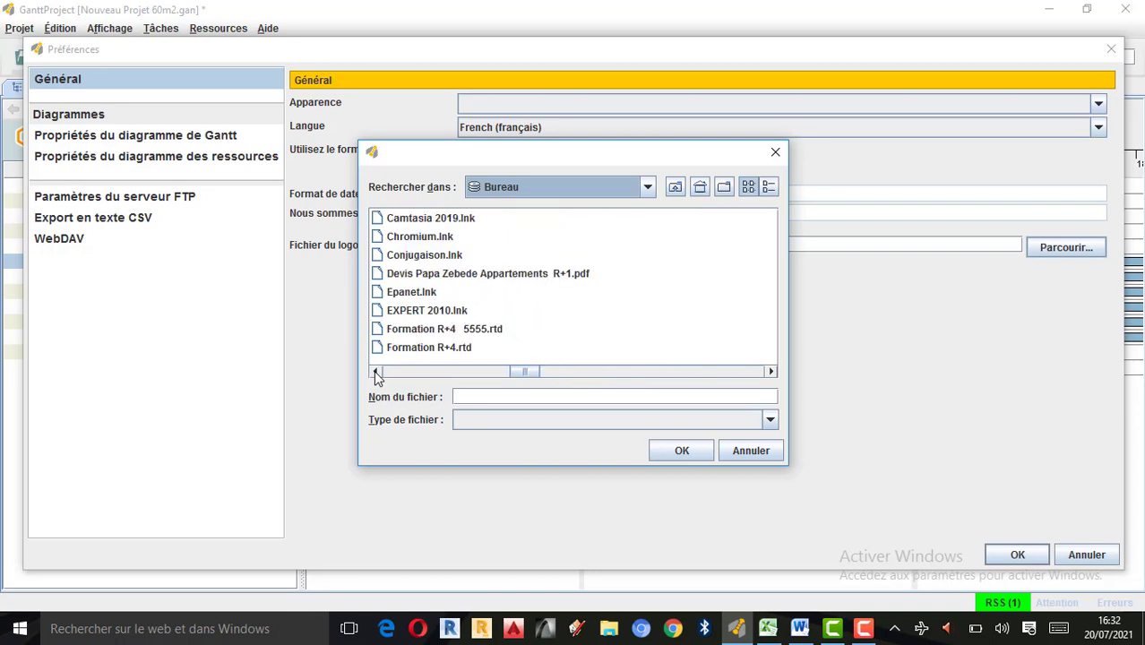
{"action": "left_click", "coordinate": [376, 371]}
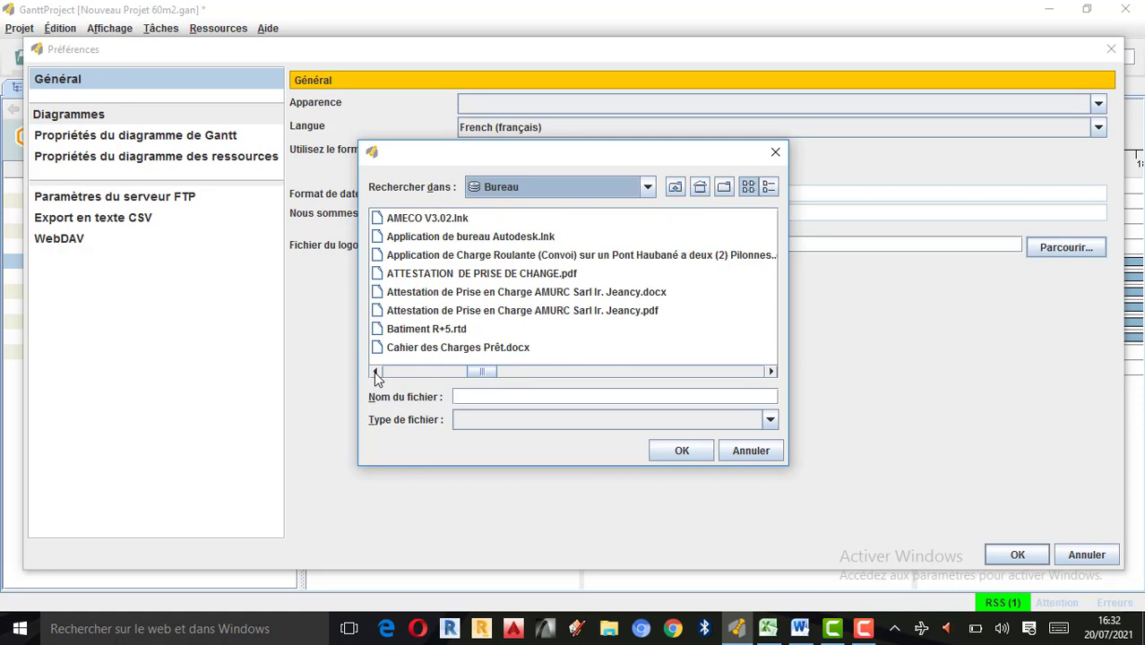
{"action": "left_click", "coordinate": [375, 371]}
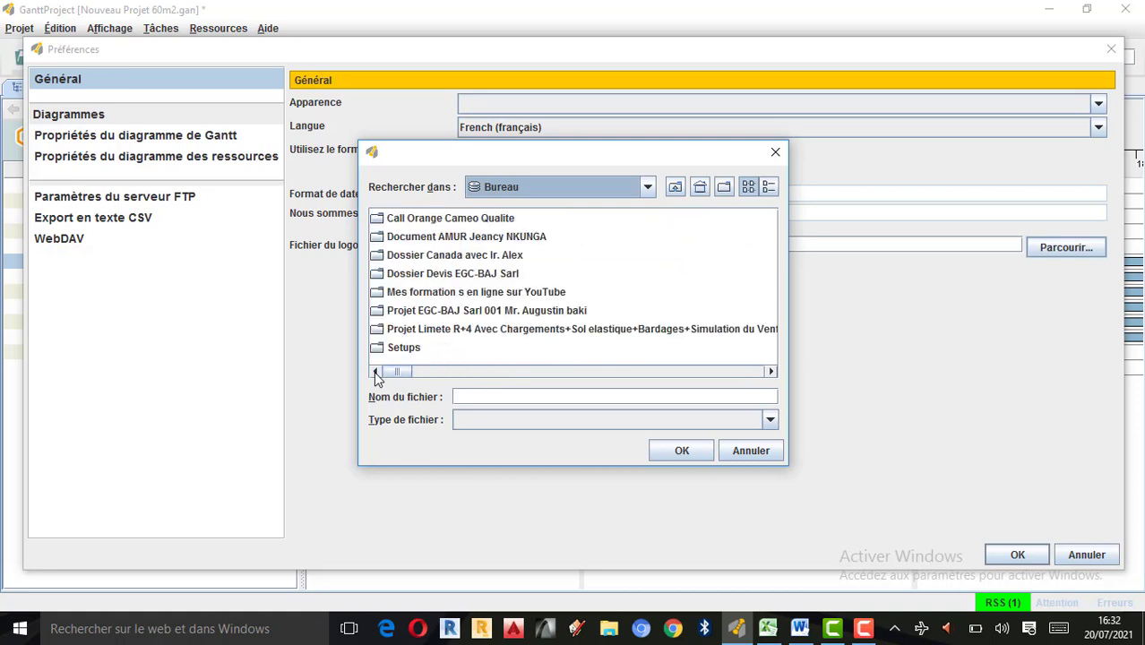
{"action": "left_click", "coordinate": [770, 371]}
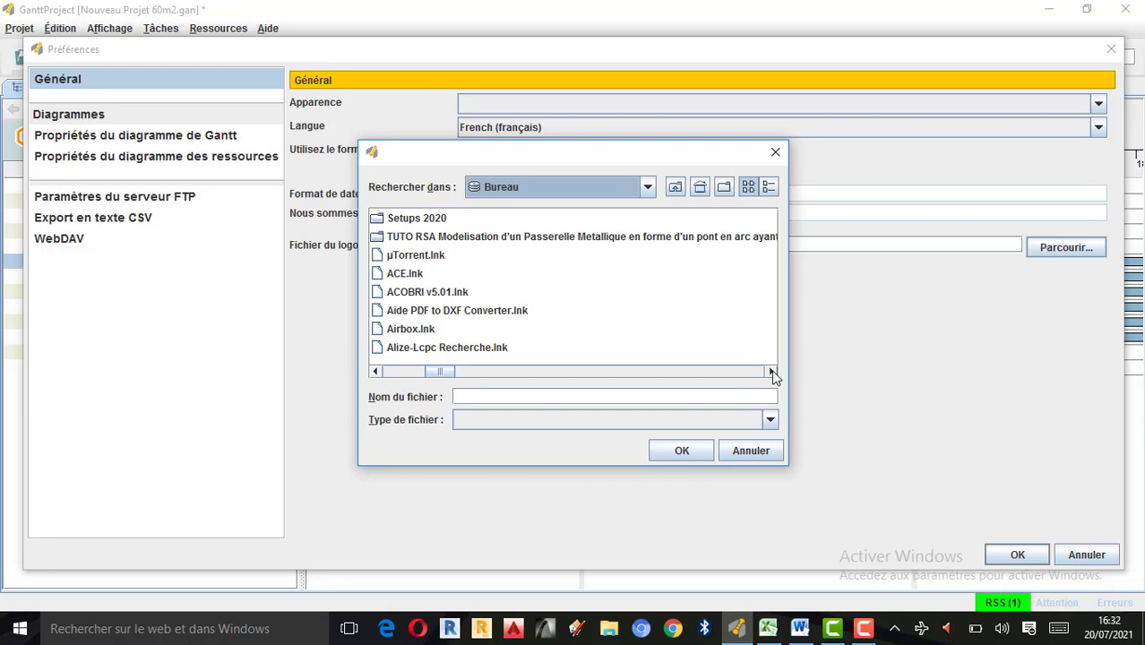
{"action": "scroll", "coordinate": [724, 360], "scroll_direction": "down", "scroll_amount": 3}
{"action": "scroll", "coordinate": [628, 327], "scroll_direction": "down", "scroll_amount": 3}
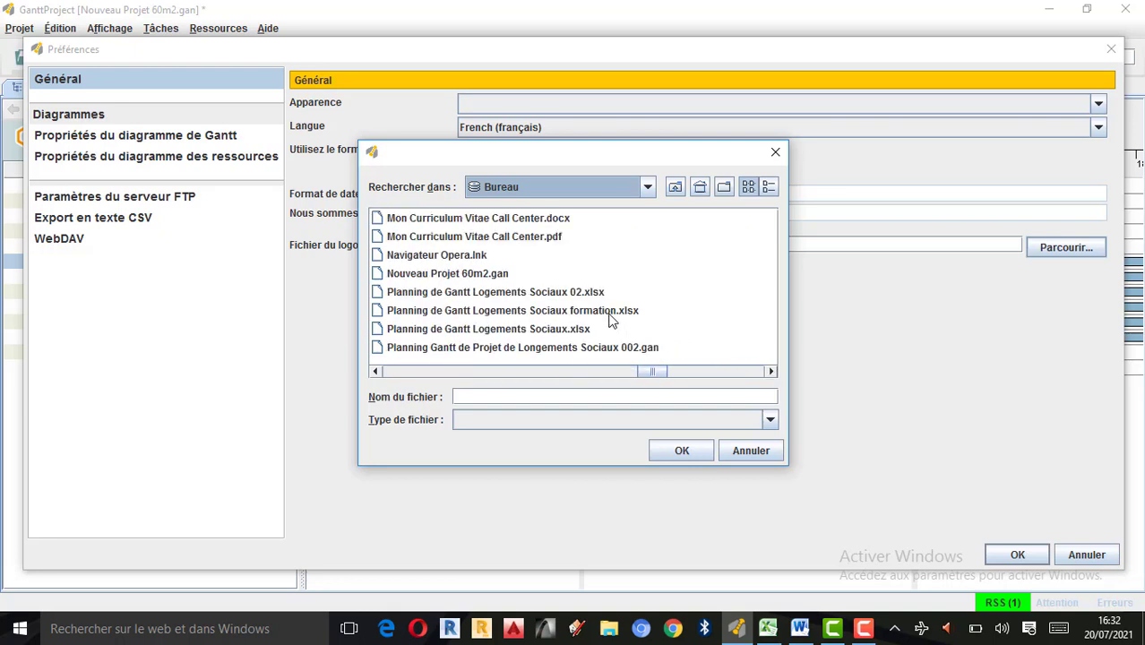
{"action": "left_click", "coordinate": [378, 372]}
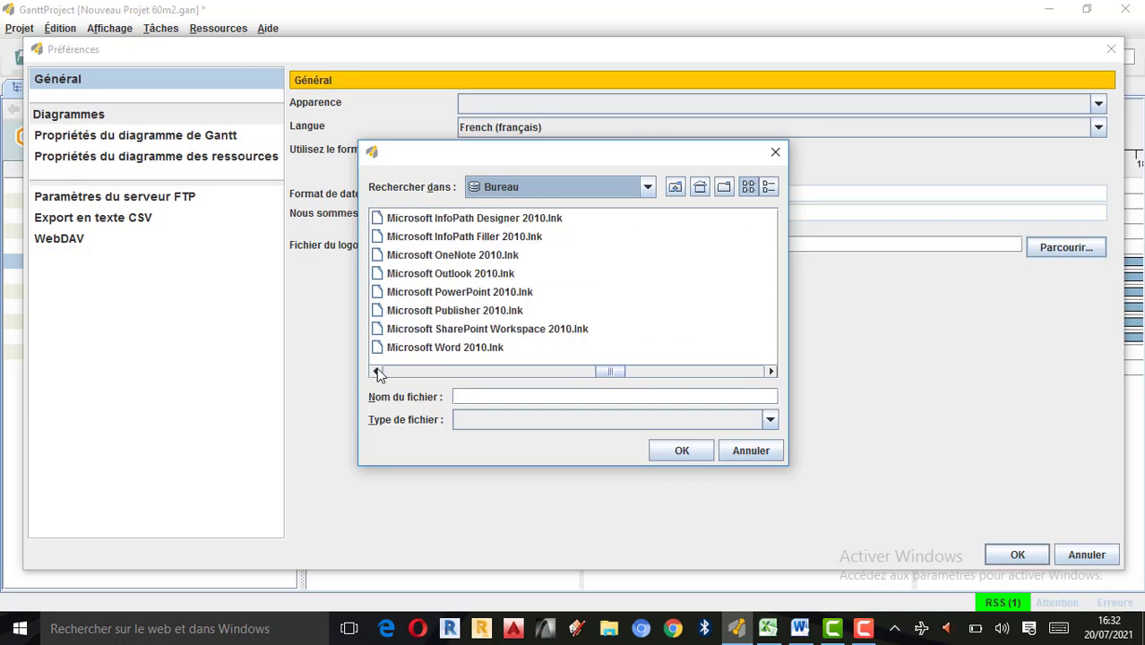
{"action": "left_click", "coordinate": [377, 371]}
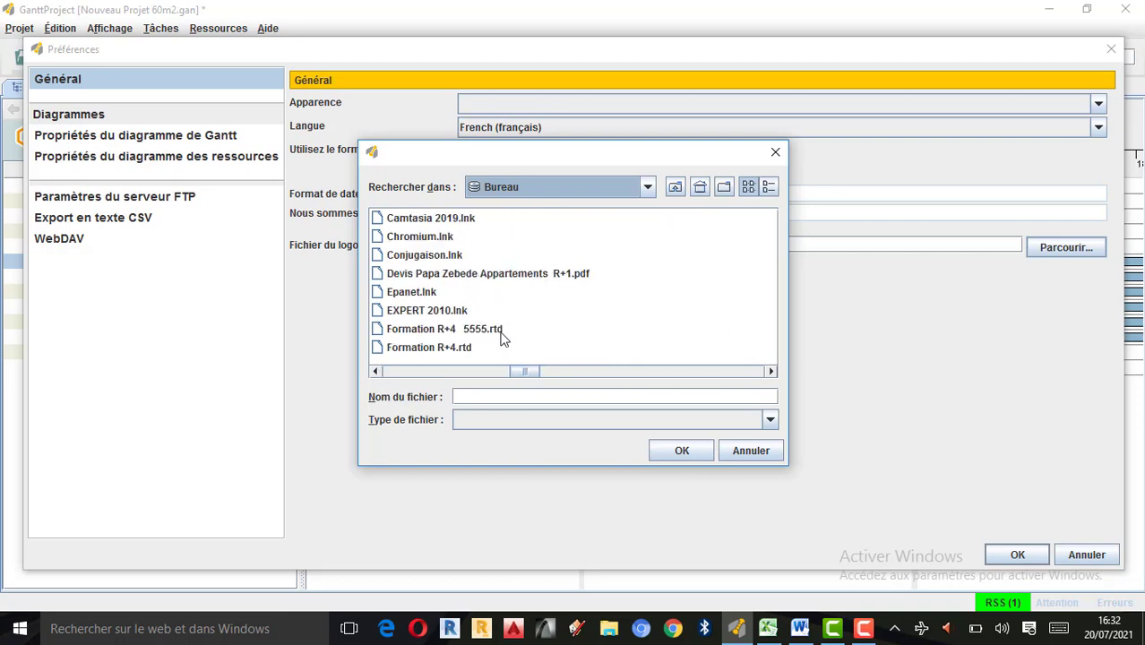
{"action": "left_click", "coordinate": [377, 372]}
{"action": "left_click", "coordinate": [377, 372]}
{"action": "left_click", "coordinate": [377, 372]}
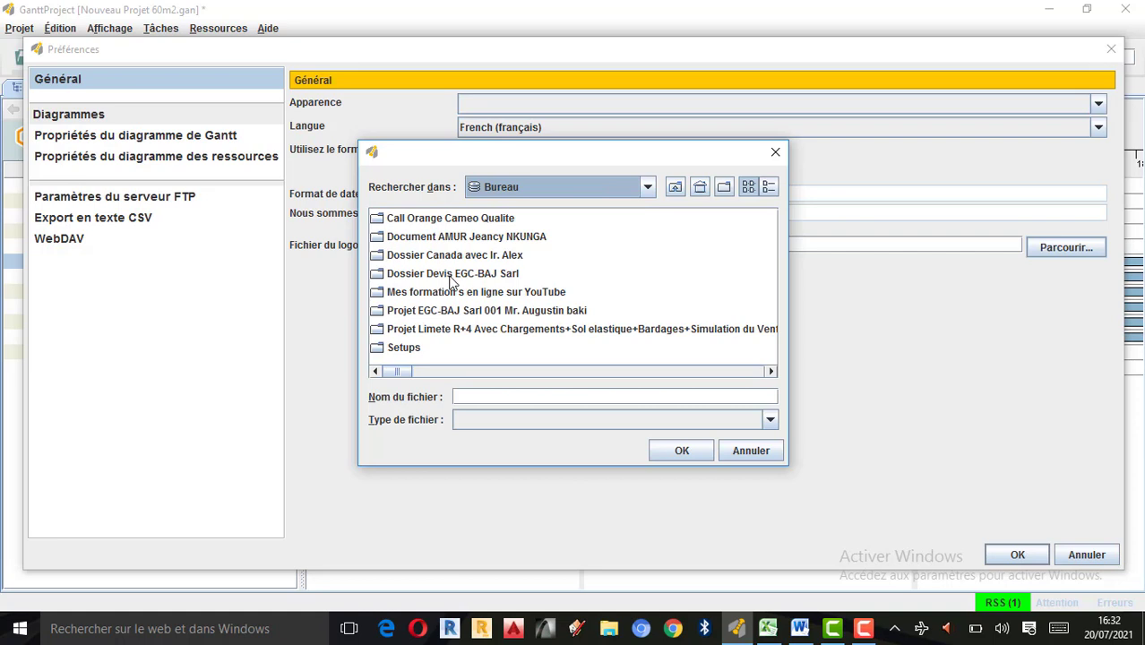
Set the logo file to logo EGC BAJ Sarl.jpg from the Bureau folder.
{"action": "left_click", "coordinate": [473, 392]}
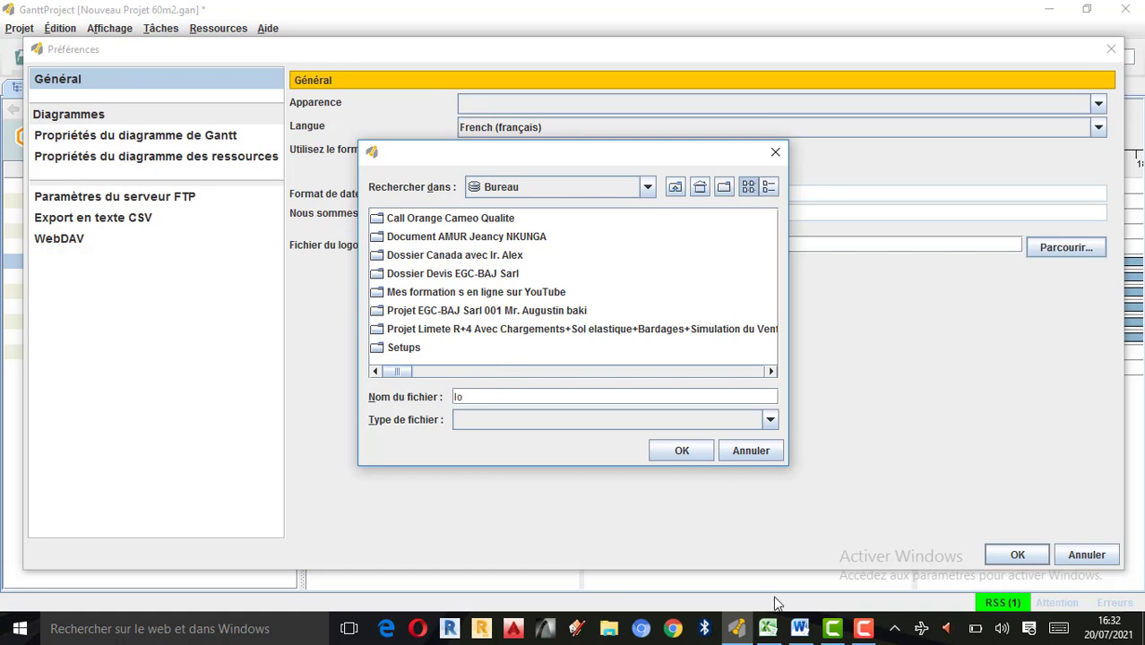
{"action": "left_click", "coordinate": [862, 627]}
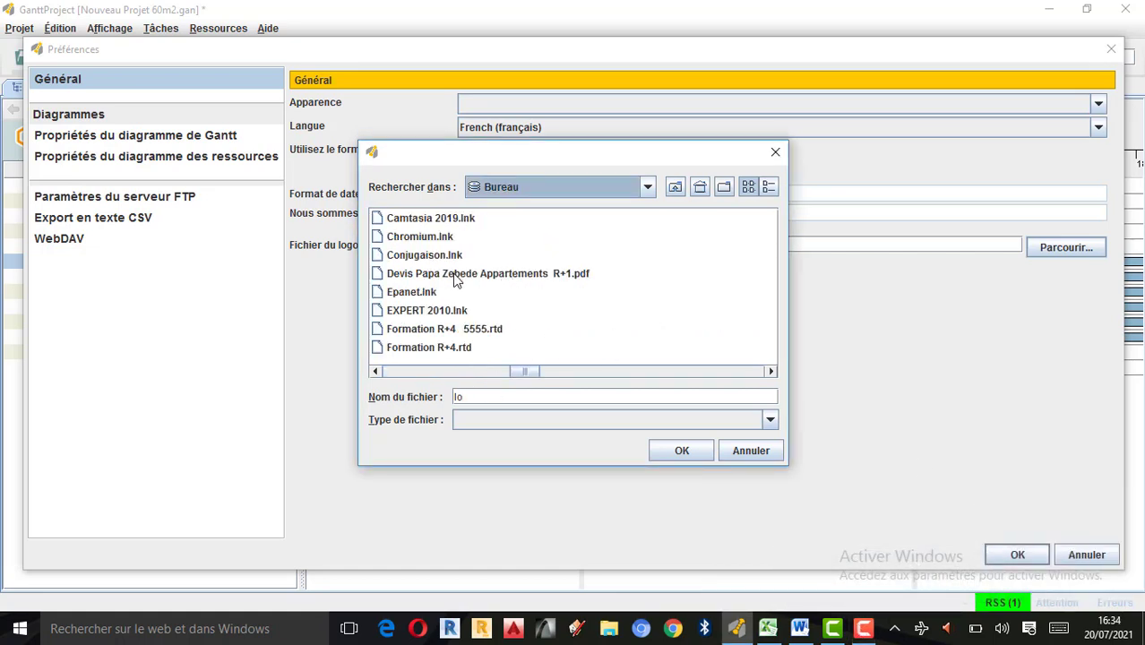
{"action": "scroll", "coordinate": [457, 281], "scroll_direction": "down", "scroll_amount": 2}
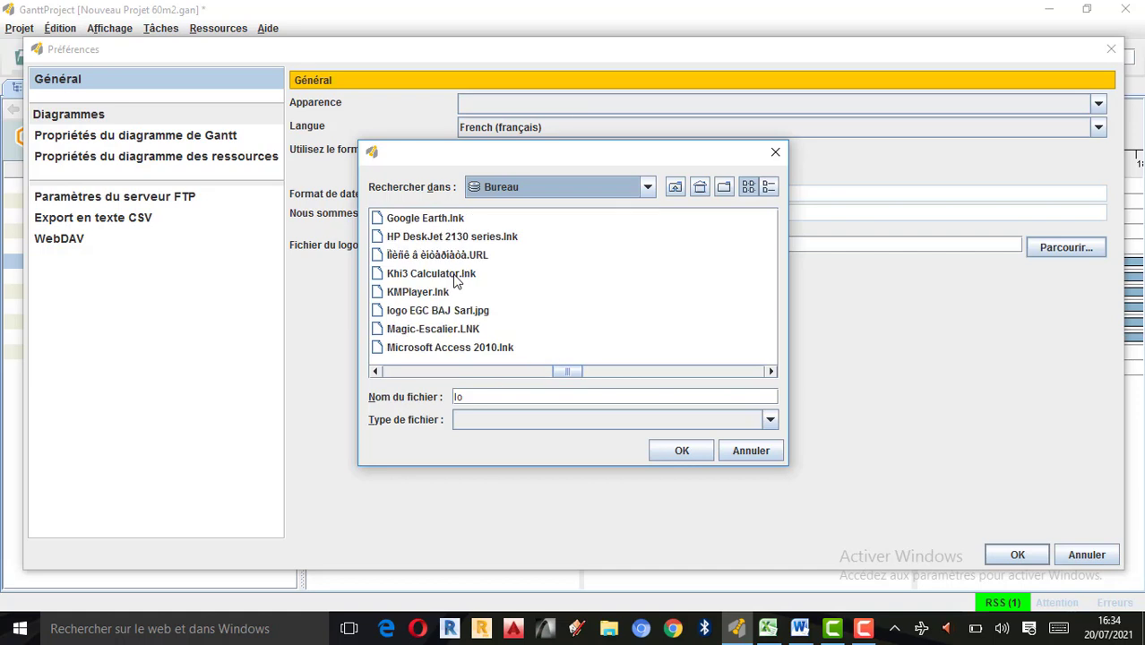
{"action": "left_click", "coordinate": [427, 314]}
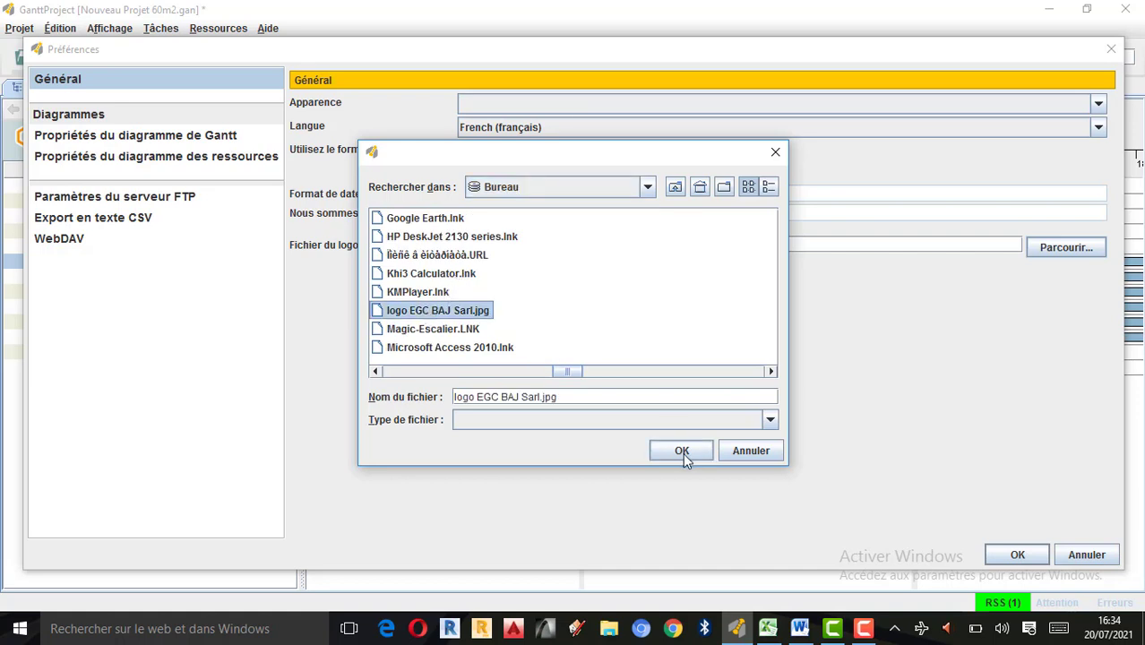
{"action": "left_click", "coordinate": [682, 450]}
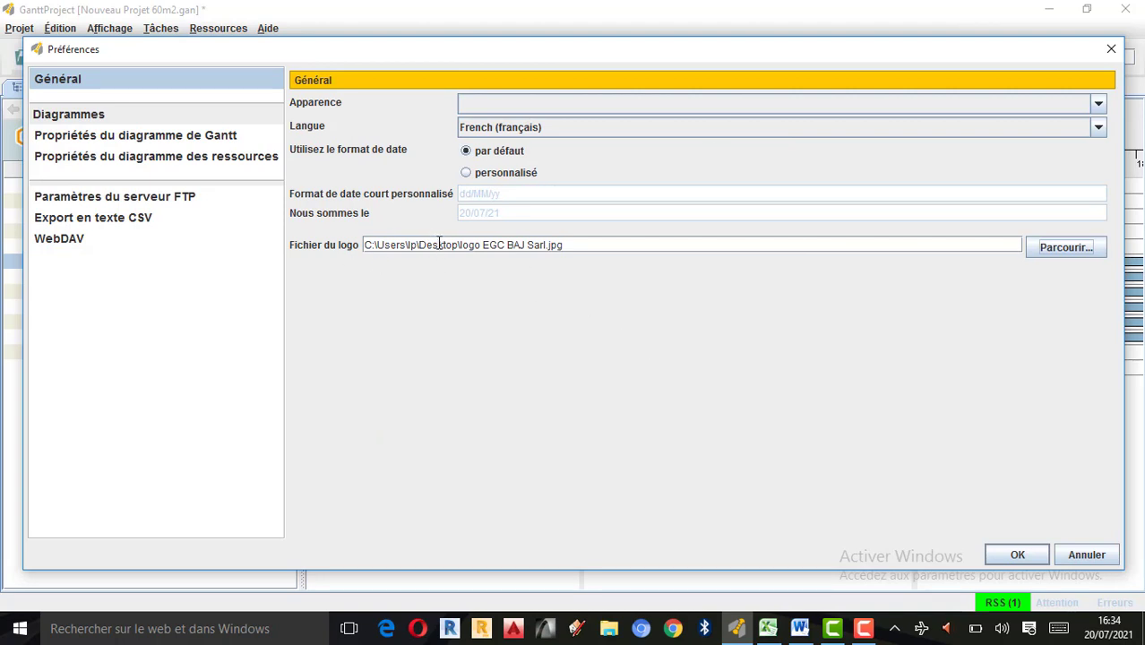
Set the default colour of new tasks to bright green in the Gantt chart properties.
{"action": "left_click", "coordinate": [79, 141]}
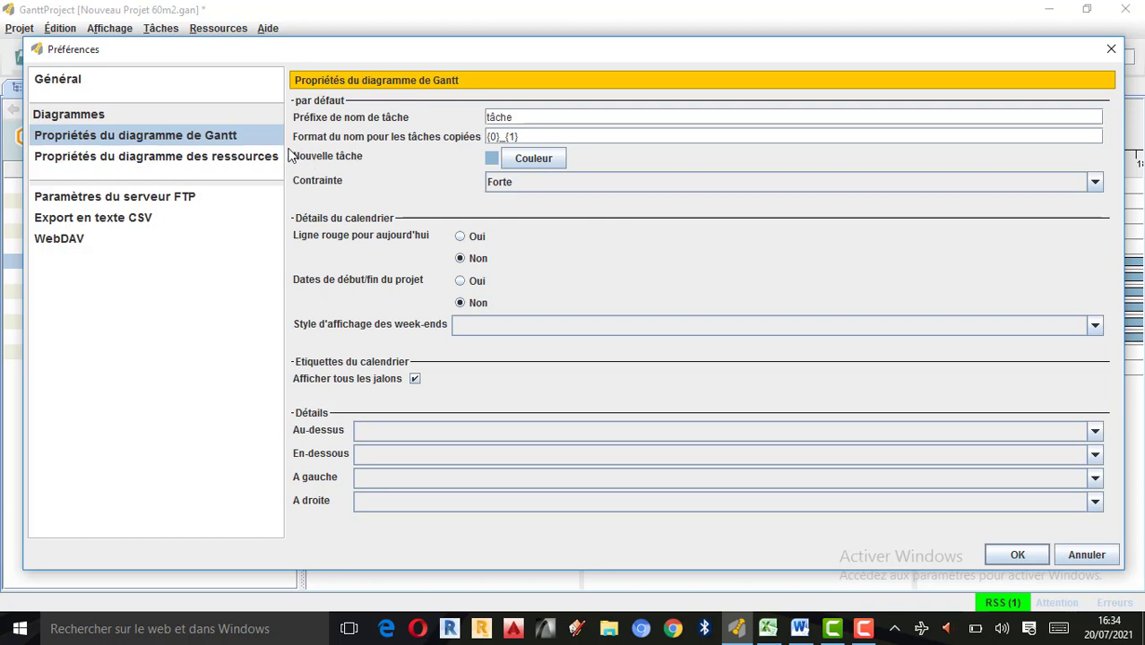
{"action": "left_click", "coordinate": [544, 159]}
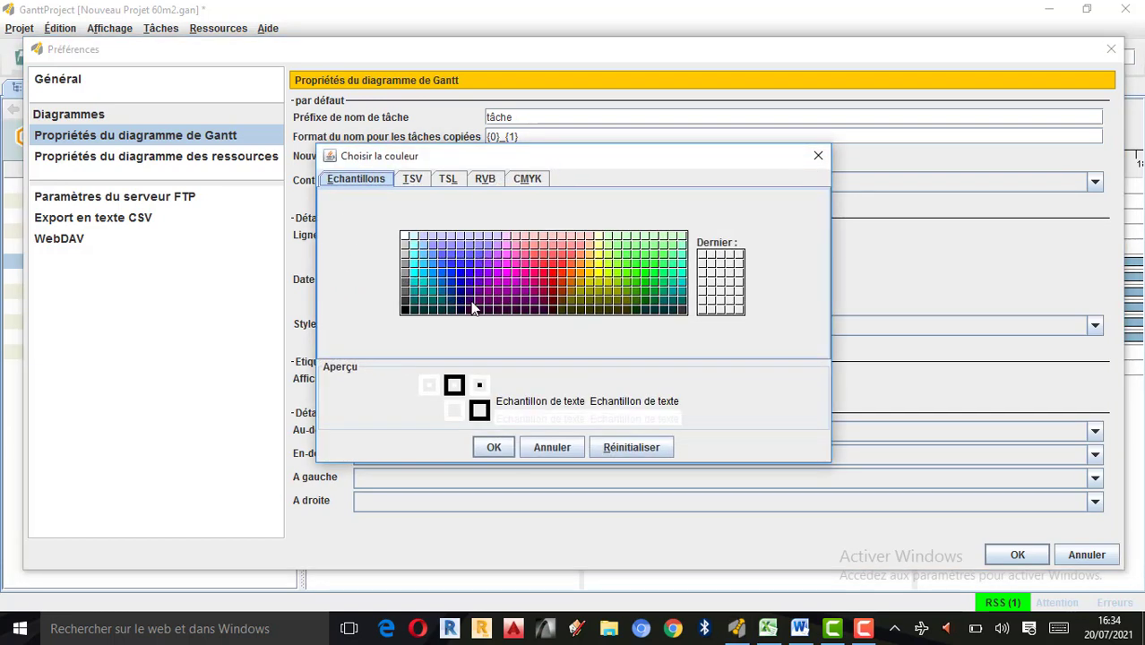
{"action": "left_click", "coordinate": [611, 269]}
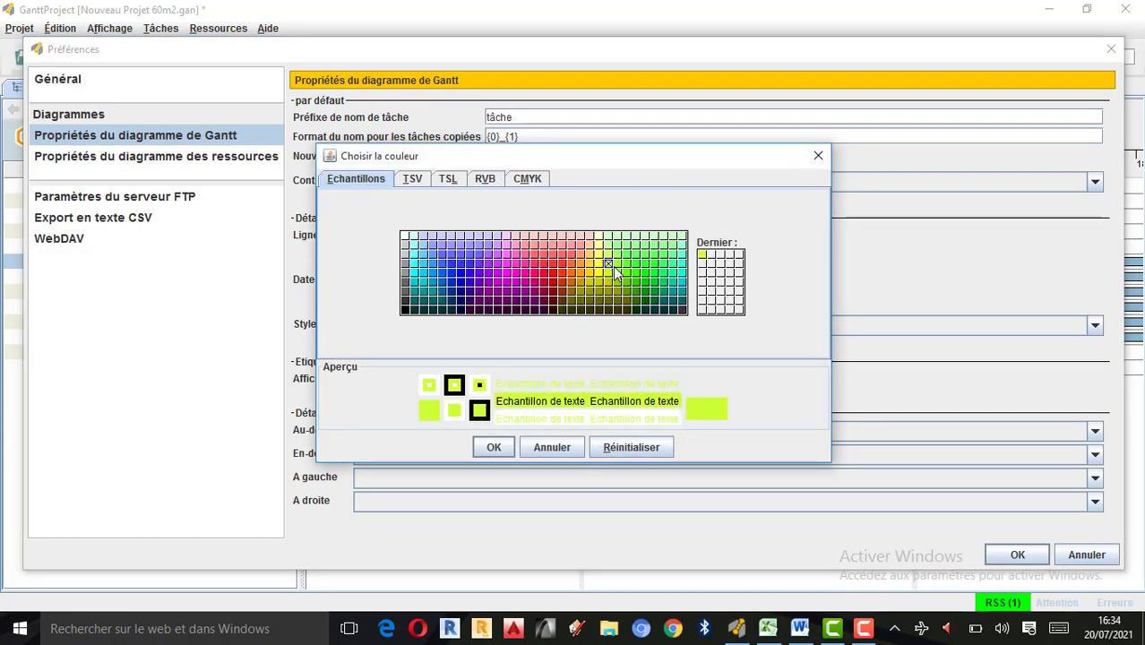
{"action": "left_click", "coordinate": [634, 270]}
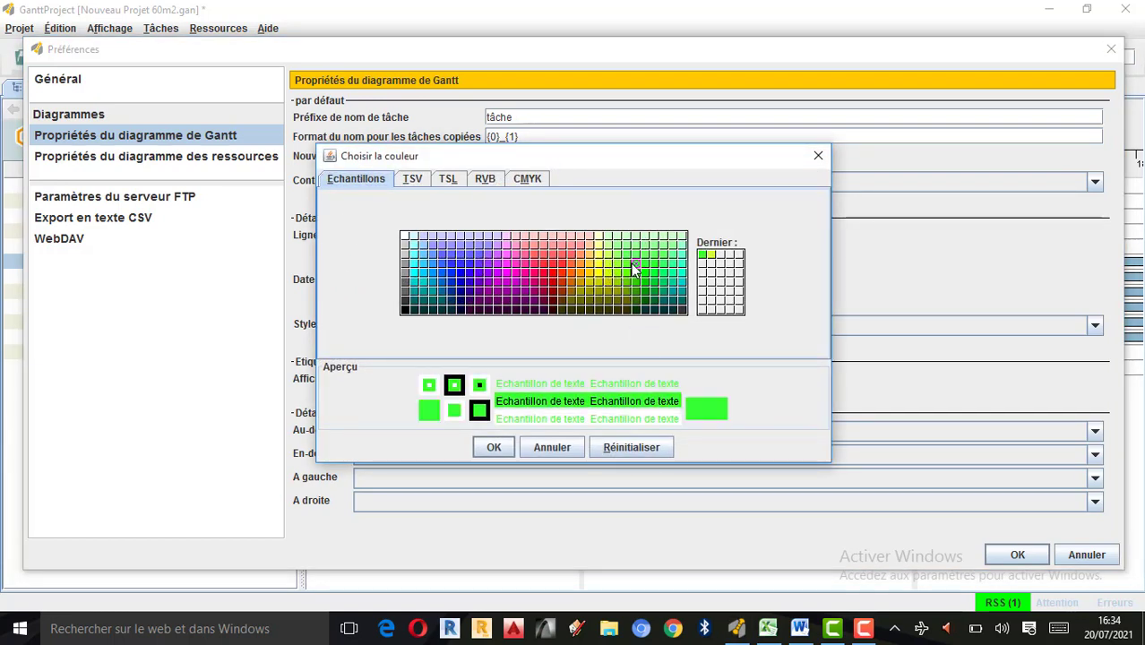
{"action": "left_click", "coordinate": [628, 263]}
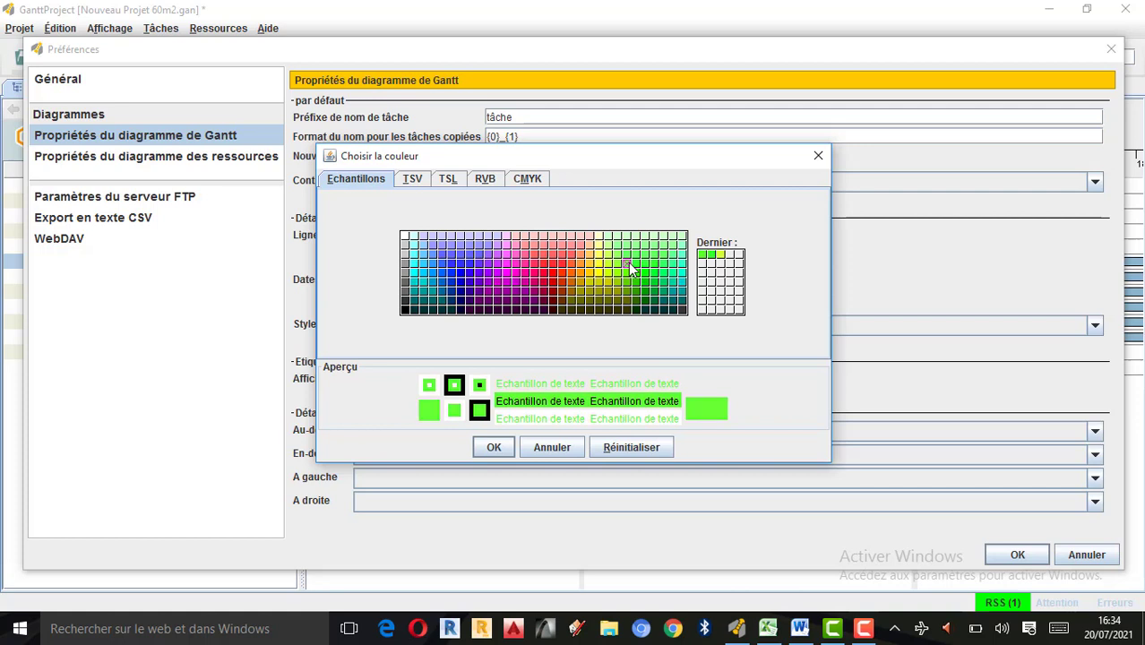
{"action": "left_click", "coordinate": [496, 448]}
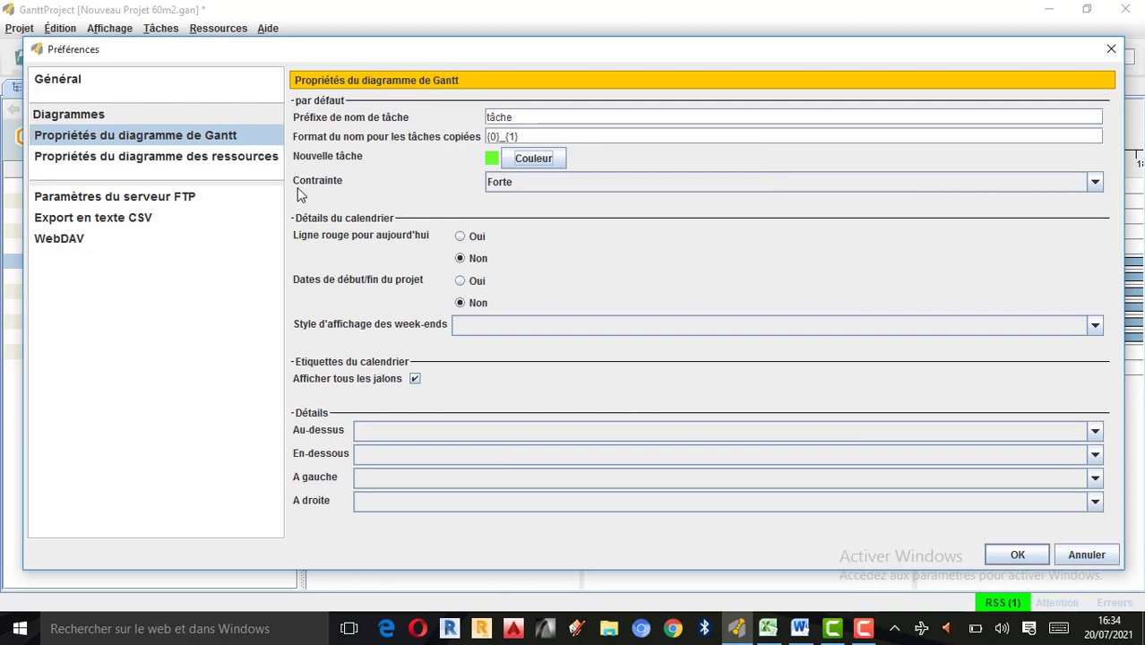
{"action": "left_click", "coordinate": [1091, 183]}
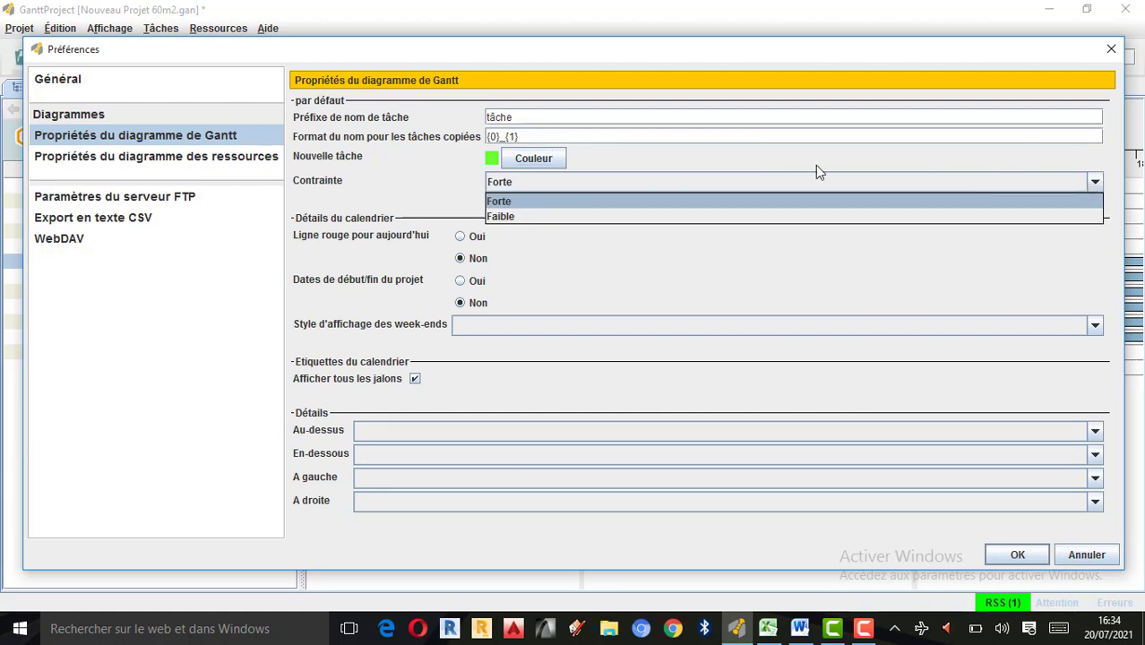
{"action": "left_click", "coordinate": [507, 217]}
{"action": "left_click", "coordinate": [523, 181]}
{"action": "left_click", "coordinate": [516, 201]}
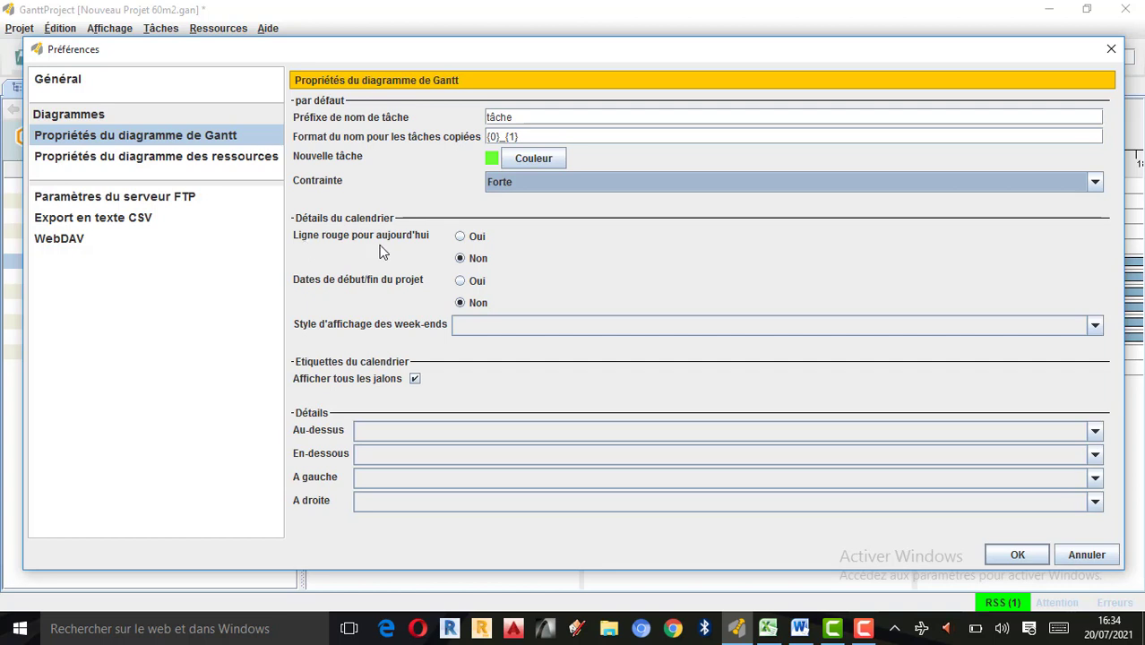
Enable the red line for today and the project start/end dates in the calendar details, and view the weekend display styles.
{"action": "left_click", "coordinate": [461, 239]}
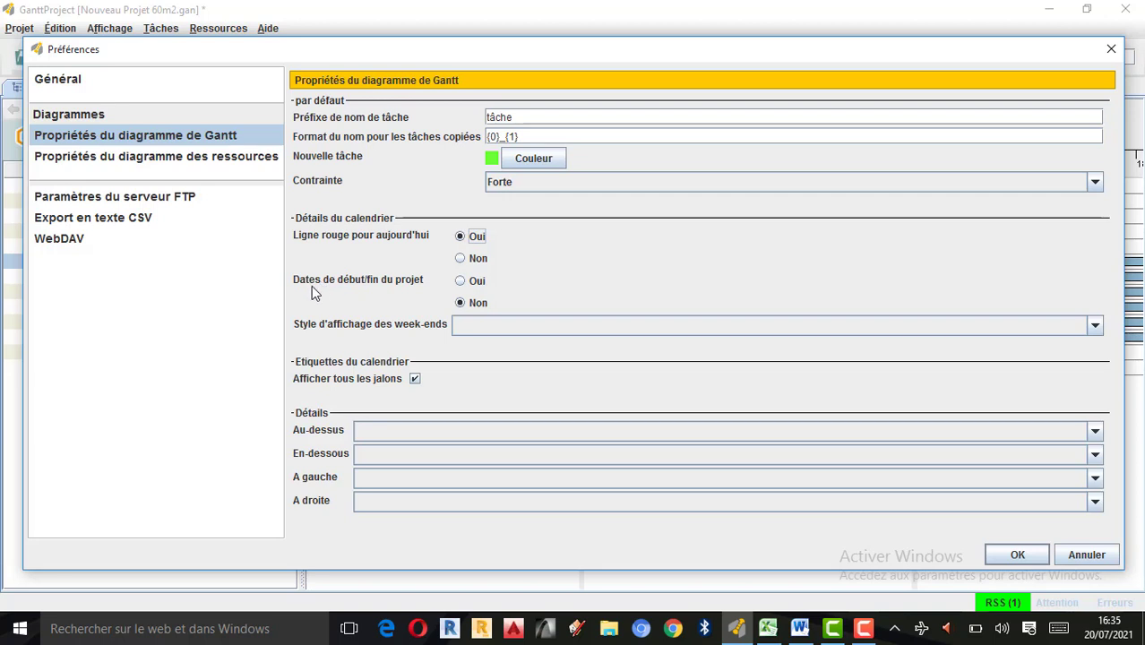
{"action": "left_click", "coordinate": [460, 283]}
{"action": "left_click", "coordinate": [1094, 327]}
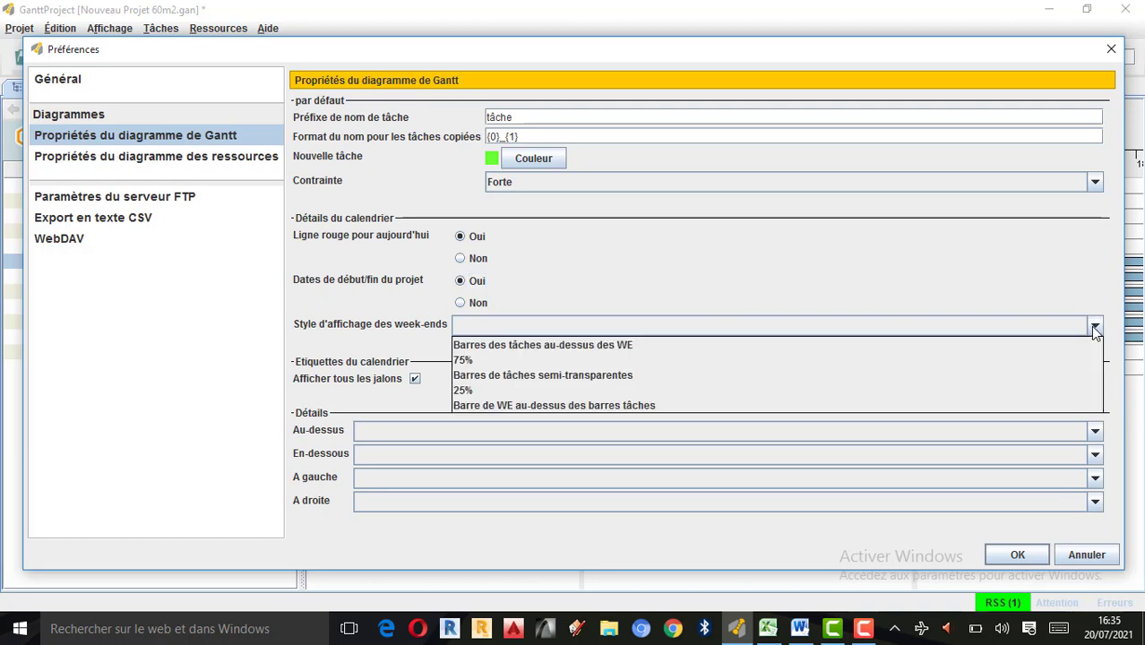
{"action": "left_click", "coordinate": [824, 277]}
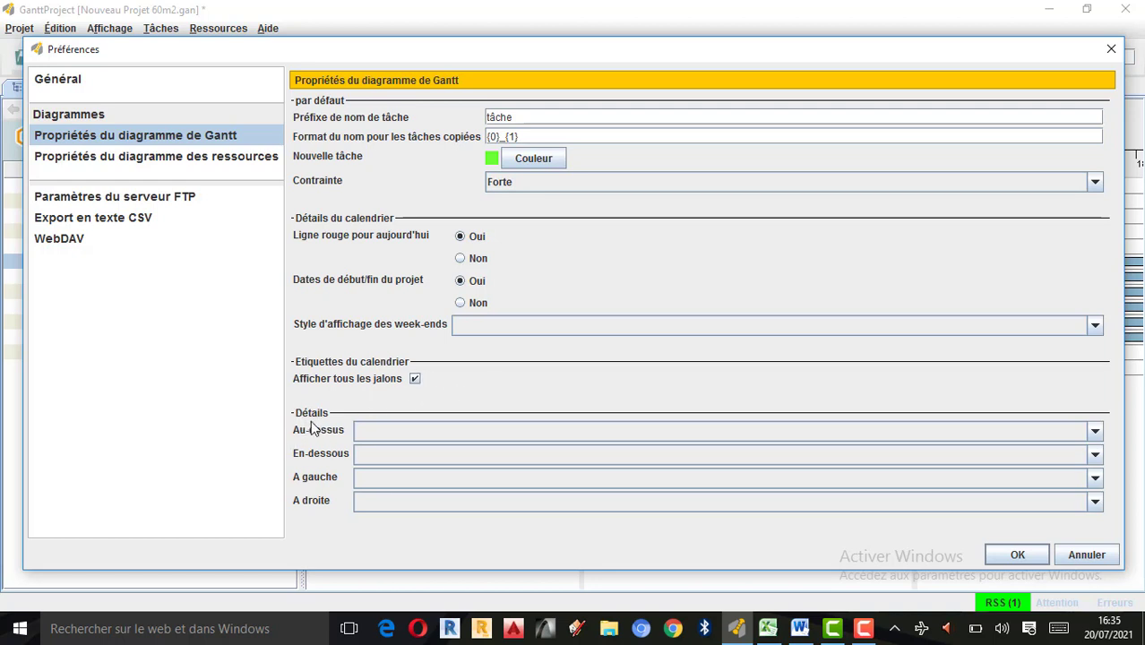
Show Nom de la tâche above the task bars and Ressources affectées below them in the chart details.
{"action": "left_click", "coordinate": [1094, 433]}
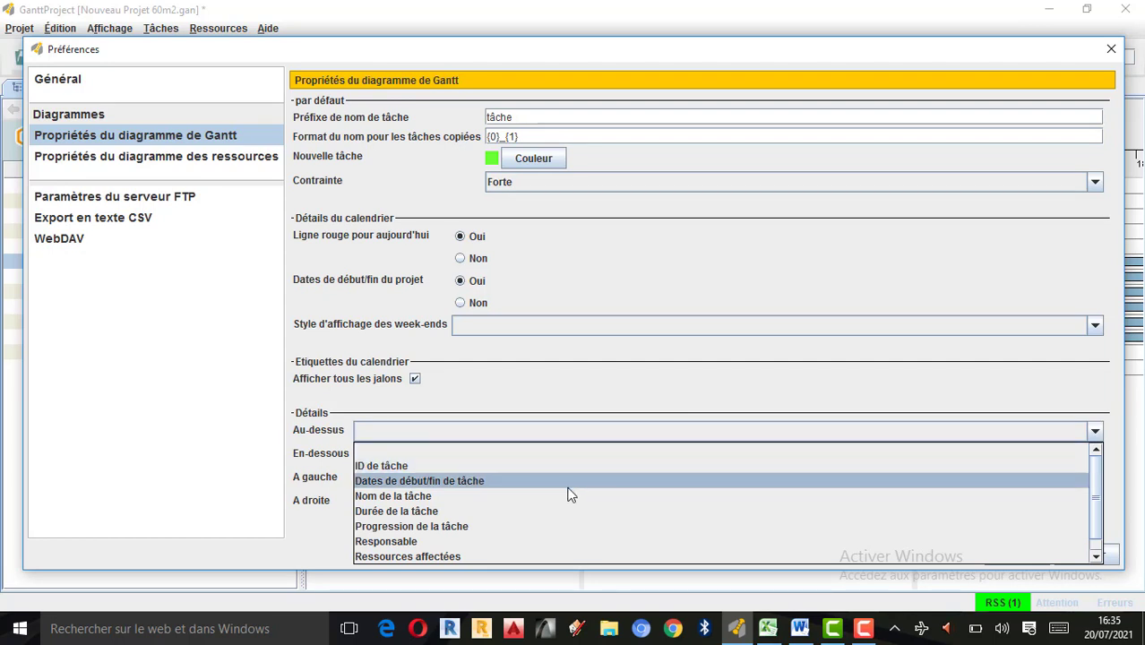
{"action": "left_click", "coordinate": [454, 496]}
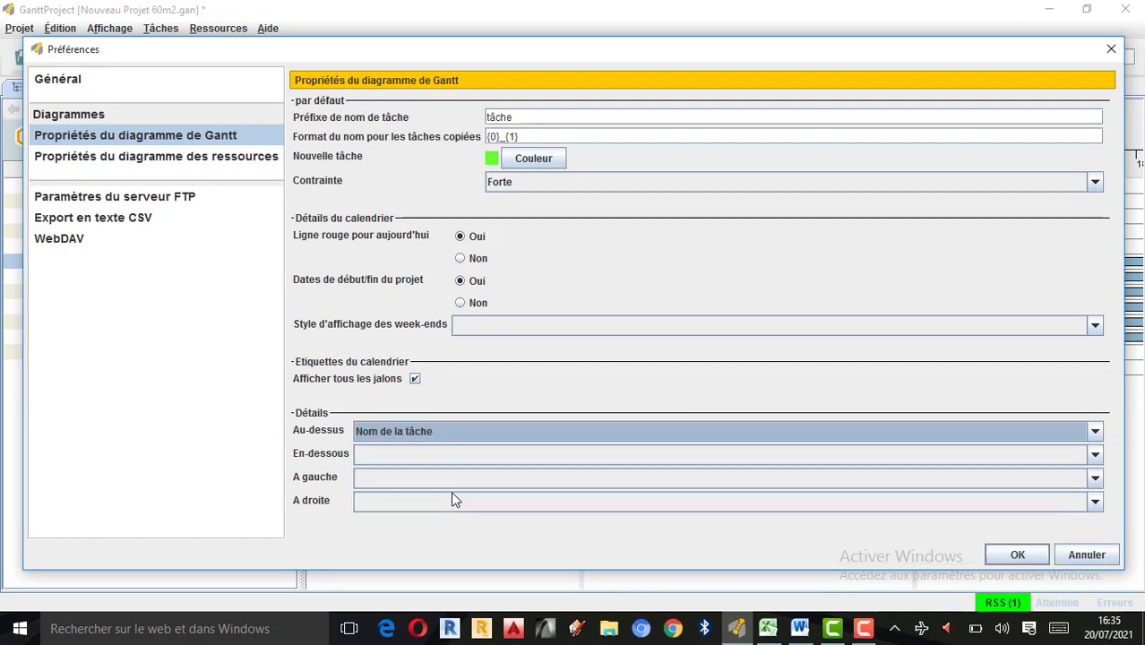
{"action": "left_click", "coordinate": [1093, 457]}
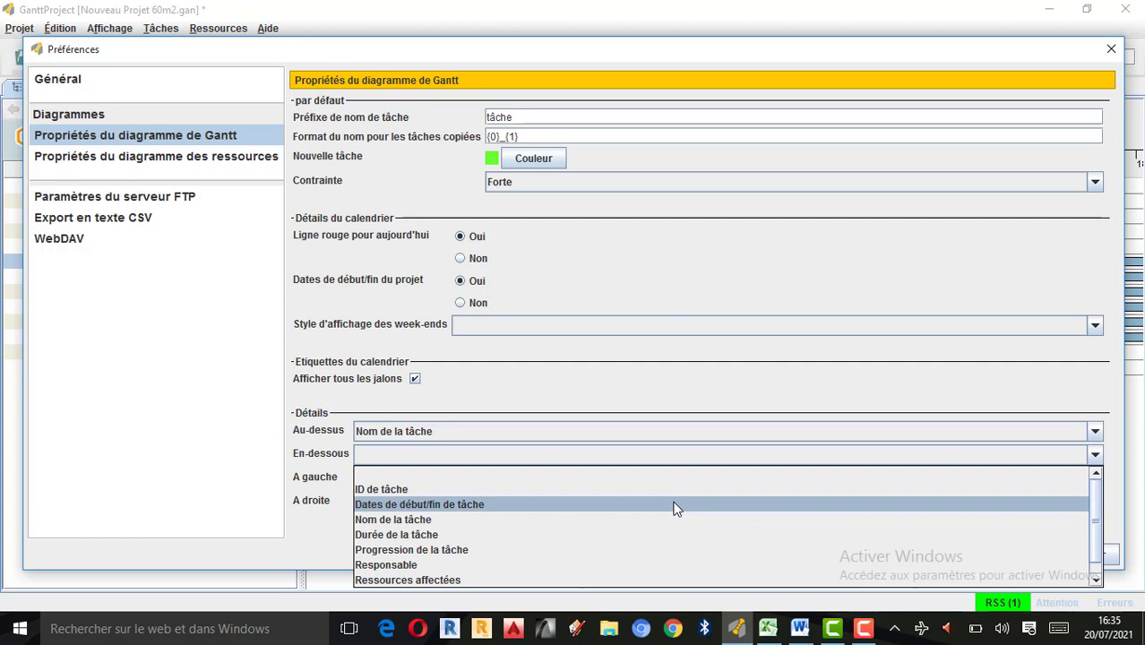
{"action": "left_click", "coordinate": [410, 579]}
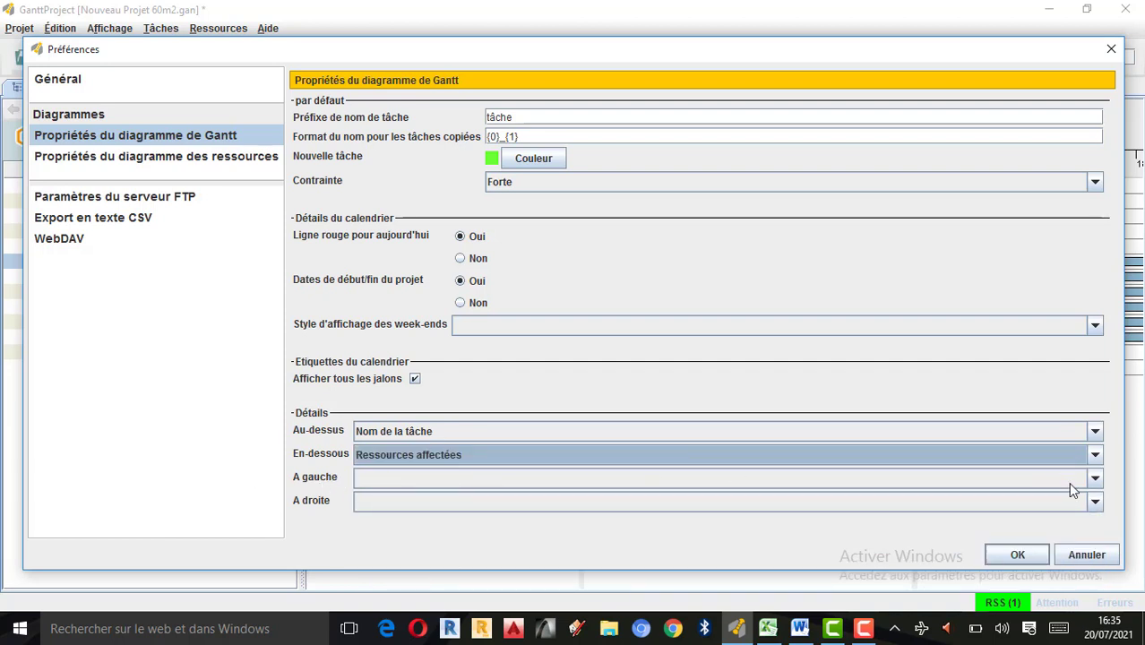
Show Durée de la tâche at the right of the task bars and apply the preferences.
{"action": "left_click", "coordinate": [1097, 480]}
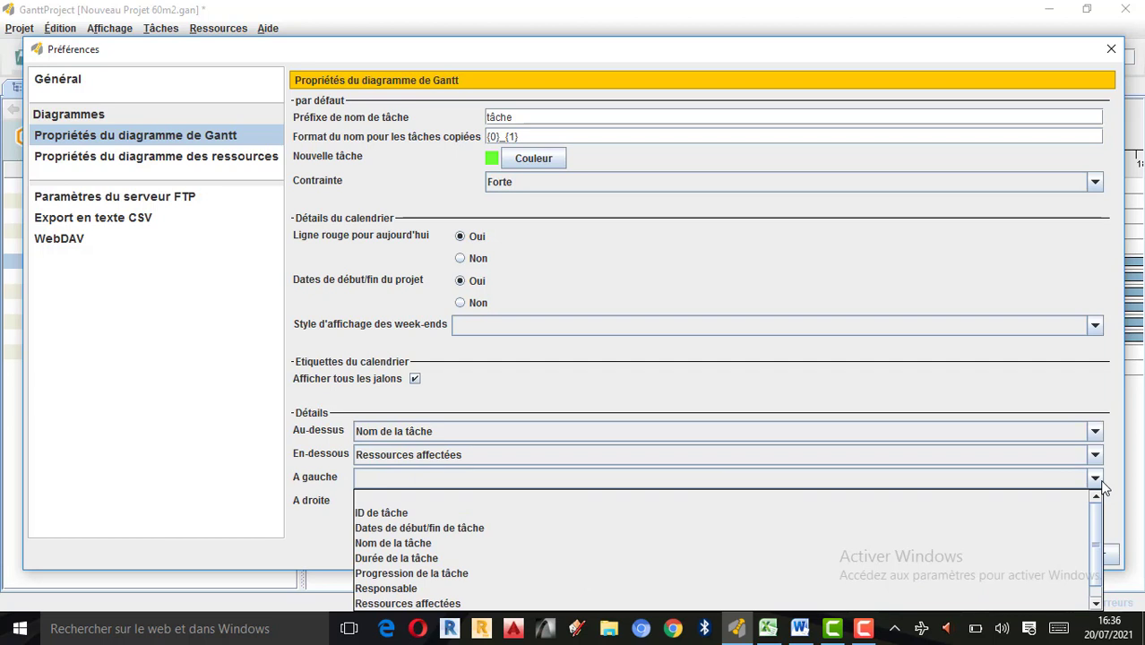
{"action": "left_click", "coordinate": [1038, 454]}
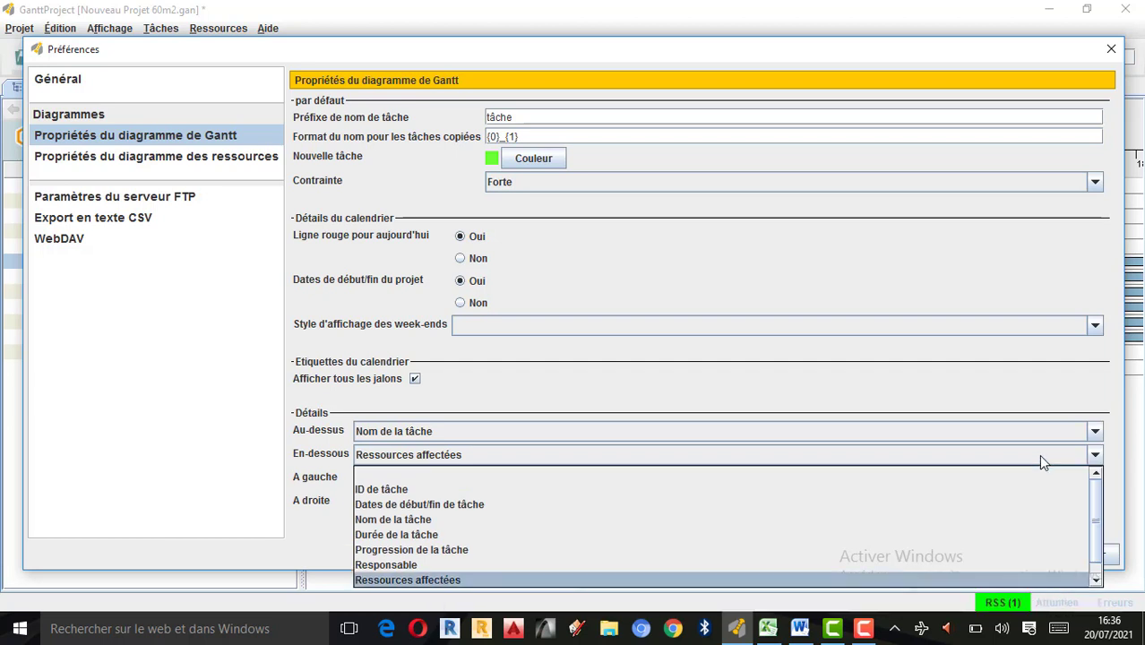
{"action": "left_click", "coordinate": [957, 428]}
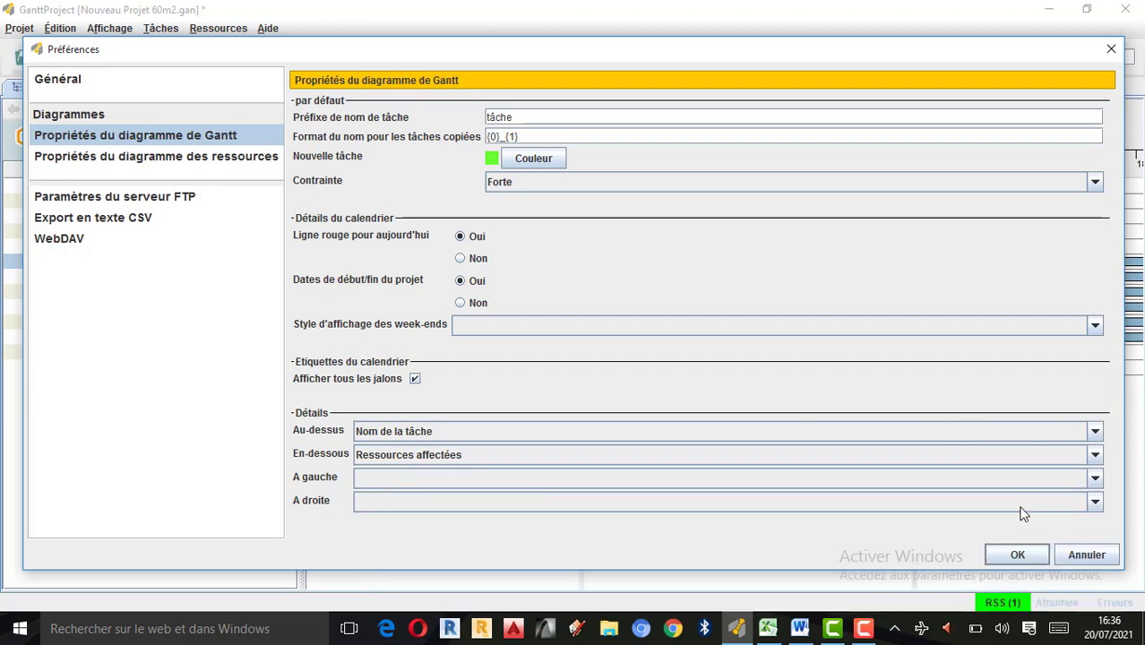
{"action": "left_click", "coordinate": [1095, 503]}
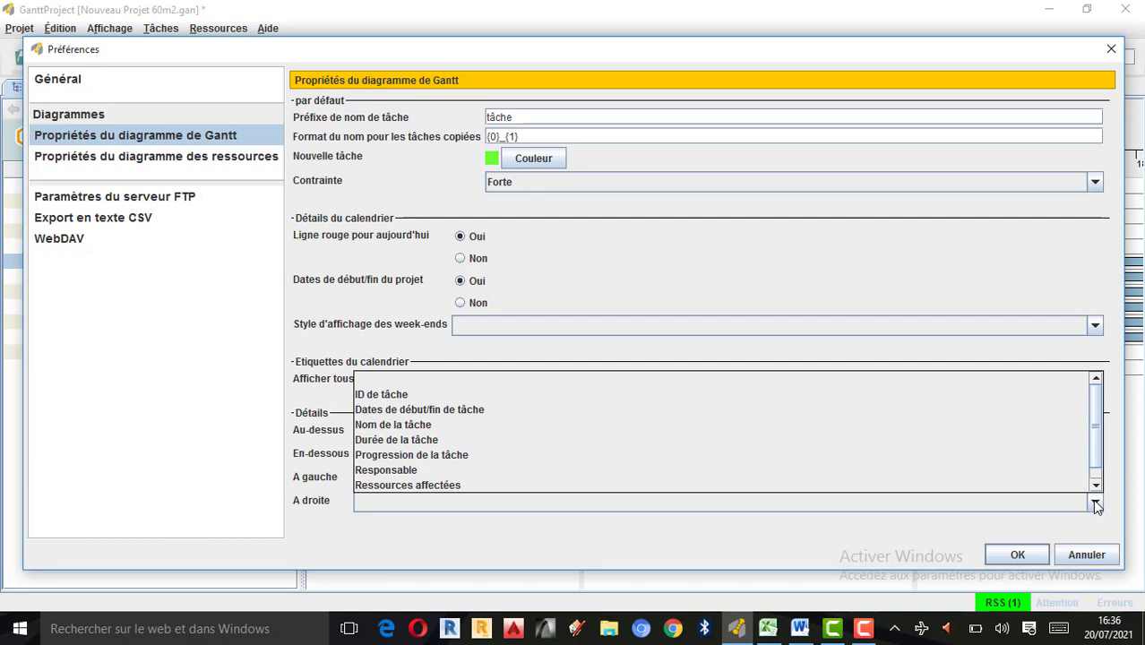
{"action": "left_click", "coordinate": [389, 438]}
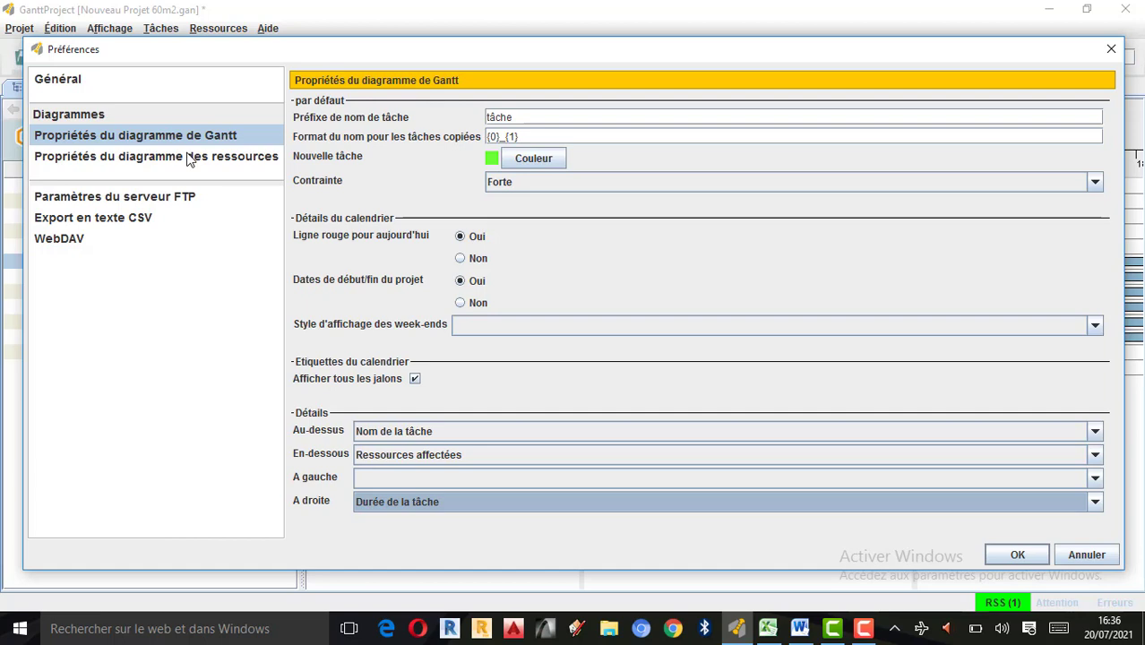
{"action": "left_click", "coordinate": [1016, 556]}
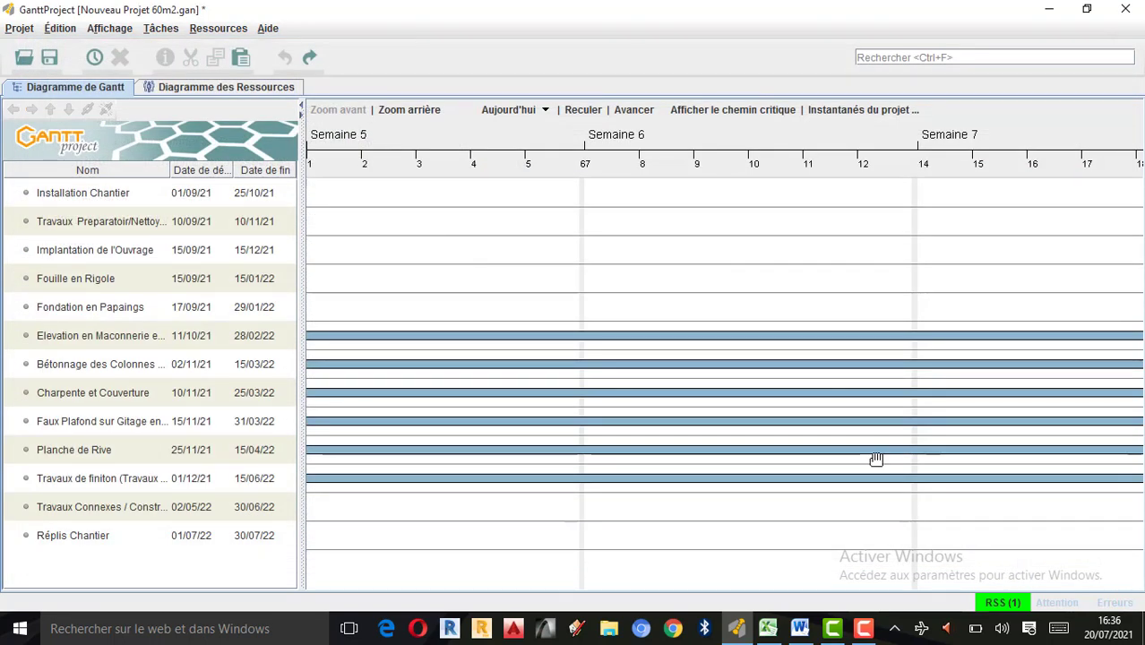
Examine the task bars of the Gantt chart back along the timeline to the project start in September.
{"action": "left_click_drag", "start_coordinate": [828, 530], "coordinate": [1095, 527]}
{"action": "left_click_drag", "start_coordinate": [669, 519], "coordinate": [959, 523]}
{"action": "left_click_drag", "start_coordinate": [716, 528], "coordinate": [1026, 531]}
{"action": "left_click_drag", "start_coordinate": [729, 528], "coordinate": [1053, 527]}
{"action": "left_click_drag", "start_coordinate": [782, 515], "coordinate": [1049, 506]}
{"action": "left_click_drag", "start_coordinate": [654, 520], "coordinate": [1079, 513]}
{"action": "left_click_drag", "start_coordinate": [593, 523], "coordinate": [1053, 512]}
{"action": "left_click_drag", "start_coordinate": [610, 503], "coordinate": [999, 488]}
{"action": "left_click_drag", "start_coordinate": [782, 482], "coordinate": [1004, 471]}
{"action": "left_click_drag", "start_coordinate": [627, 462], "coordinate": [1064, 456]}
{"action": "left_click_drag", "start_coordinate": [672, 459], "coordinate": [1061, 455]}
{"action": "left_click_drag", "start_coordinate": [628, 443], "coordinate": [1075, 468]}
{"action": "left_click_drag", "start_coordinate": [672, 448], "coordinate": [969, 435]}
{"action": "left_click_drag", "start_coordinate": [448, 443], "coordinate": [1013, 439]}
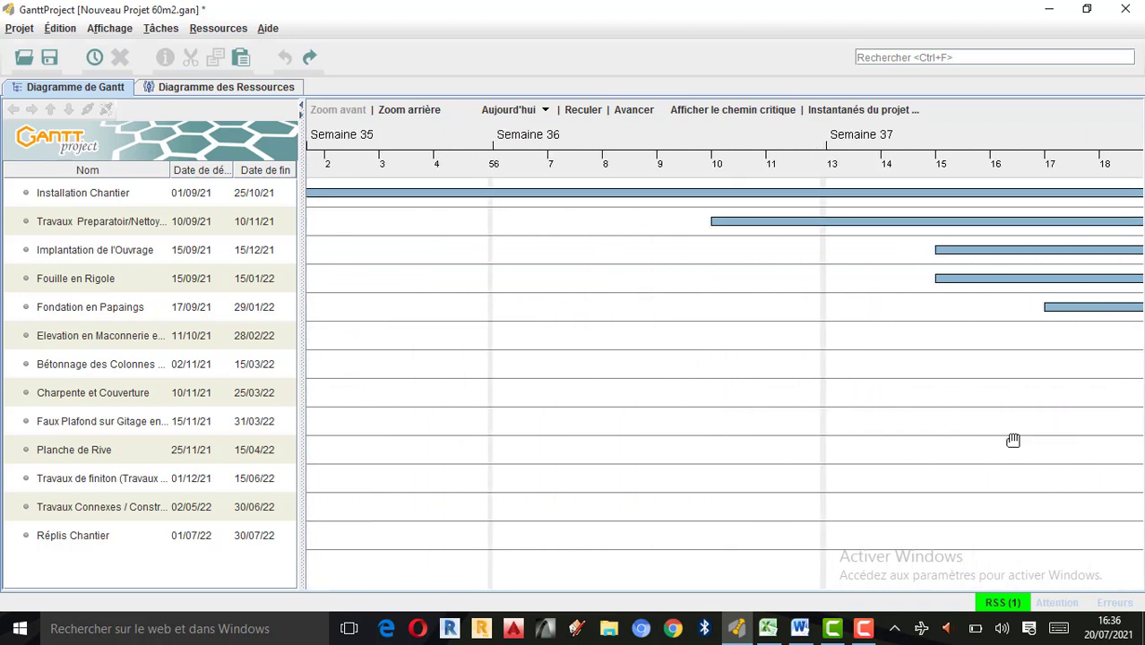
{"action": "mouse_move", "coordinate": [735, 444]}
{"action": "left_mouse_down"}
{"action": "mouse_move", "coordinate": [949, 439]}
{"action": "mouse_move", "coordinate": [748, 430]}
{"action": "left_mouse_up"}
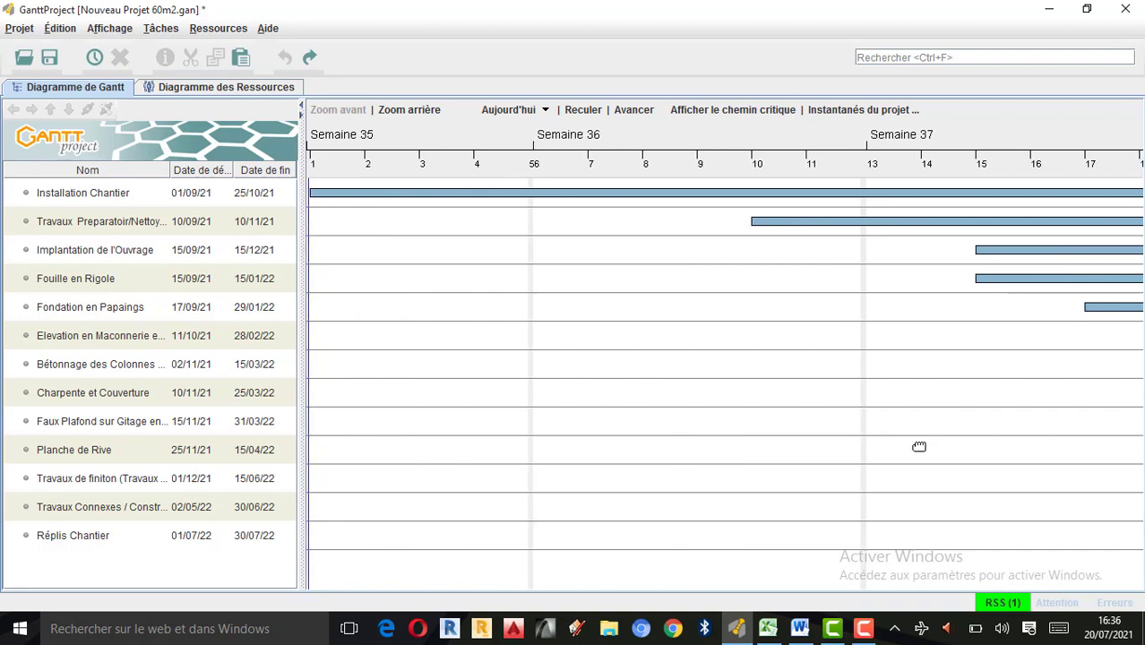
{"action": "left_click_drag", "start_coordinate": [586, 341], "coordinate": [531, 343]}
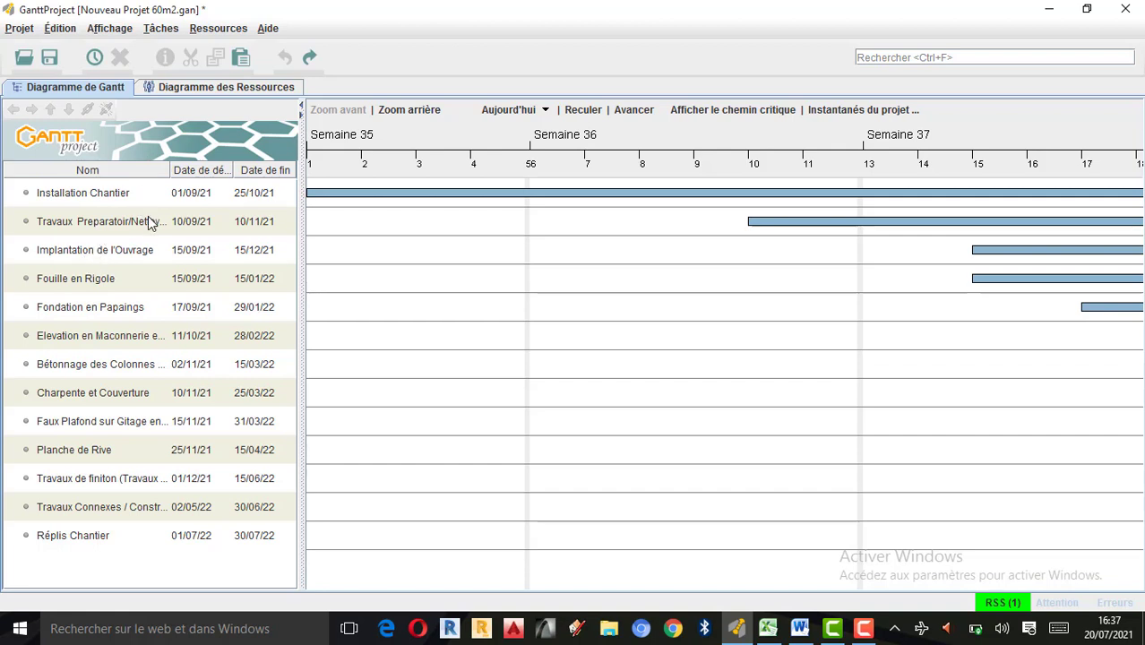
Add a new task named PHASE 01 and move it above Installation Chantier.
{"action": "left_click", "coordinate": [98, 195]}
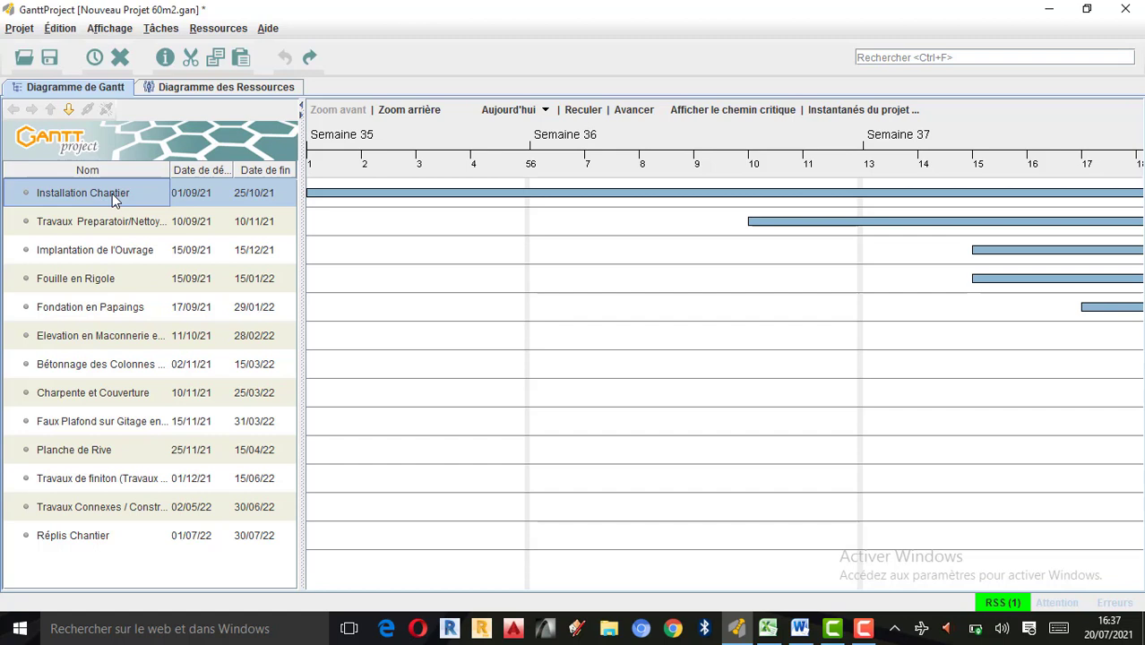
{"action": "key", "text": "ctrl+t"}
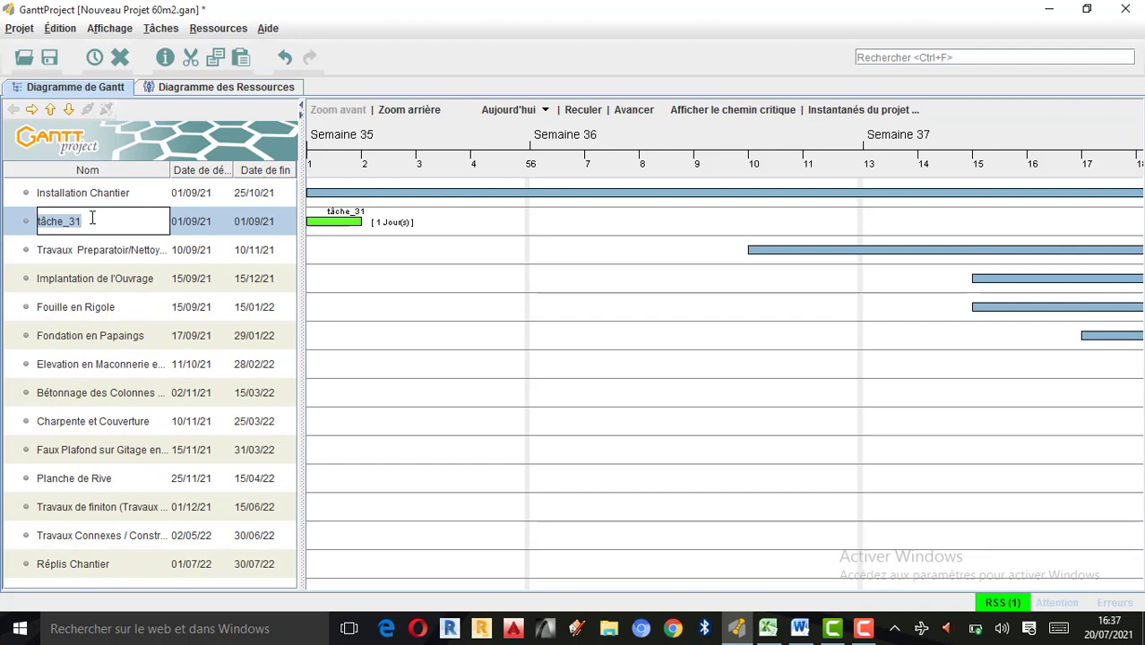
{"action": "type", "text": "PHASE 01"}
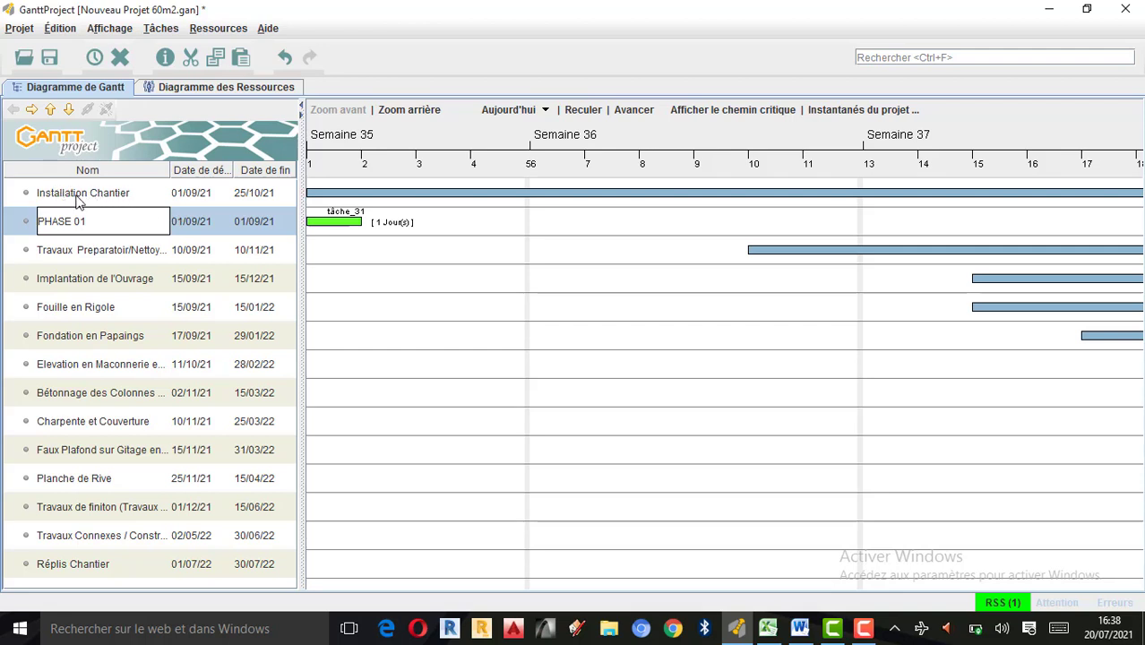
{"action": "left_click", "coordinate": [51, 109]}
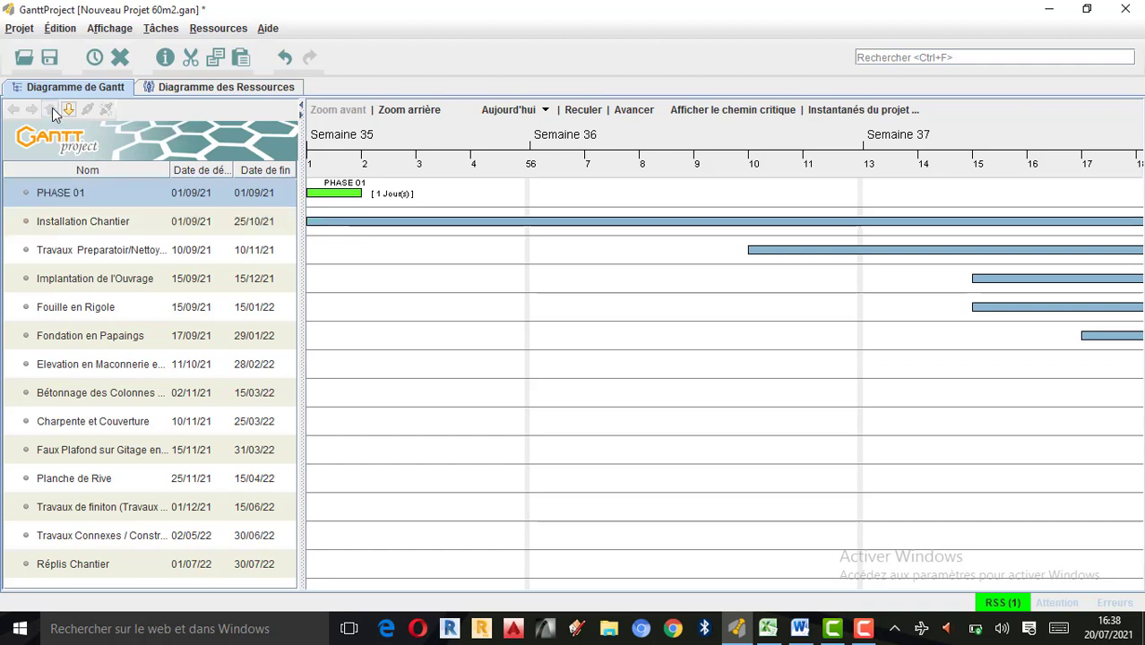
Indent the five tasks from Installation Chantier through Fondation en Papaings as subtasks of PHASE 01.
{"action": "left_click", "coordinate": [109, 221]}
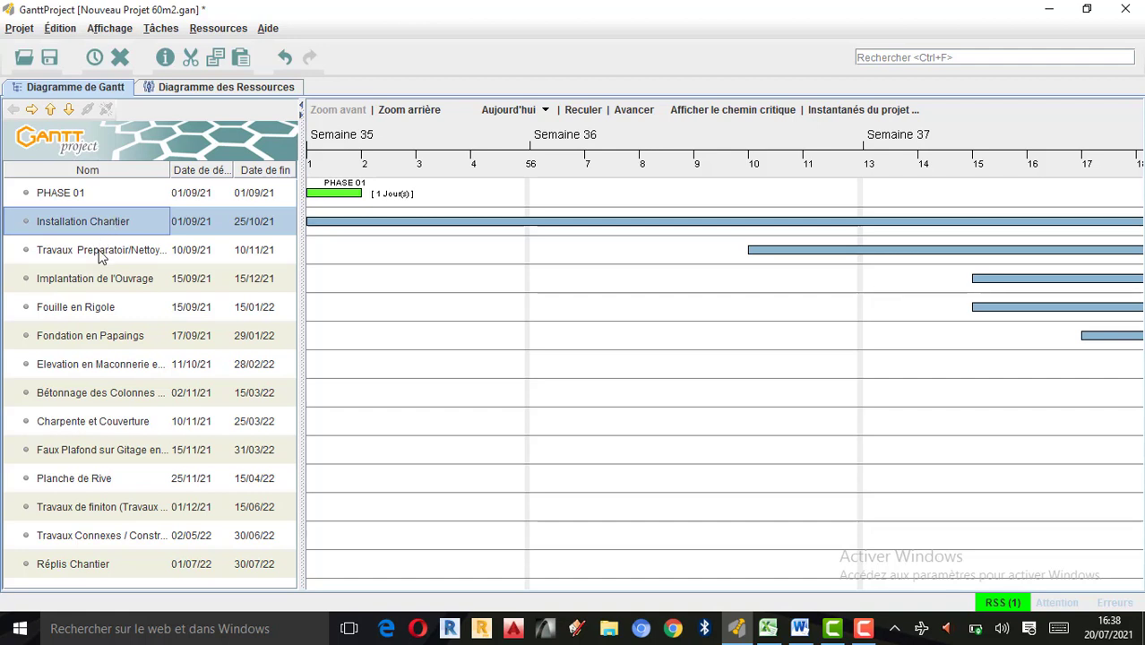
{"action": "left_click", "coordinate": [102, 253], "text": "ctrl"}
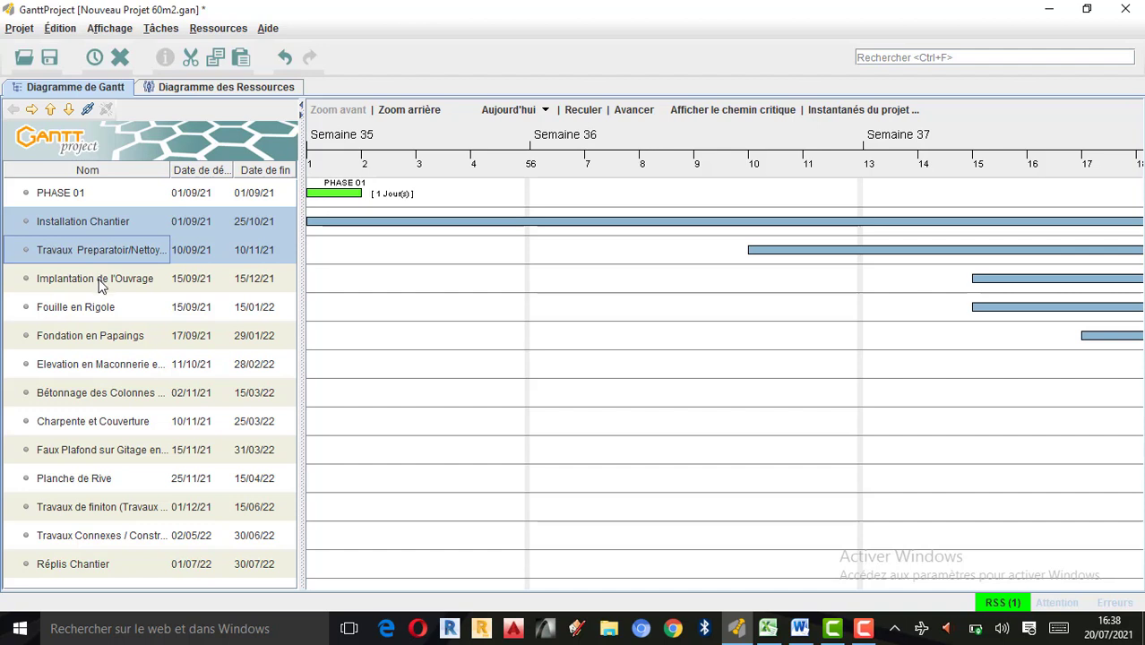
{"action": "left_click", "coordinate": [101, 283], "text": "ctrl"}
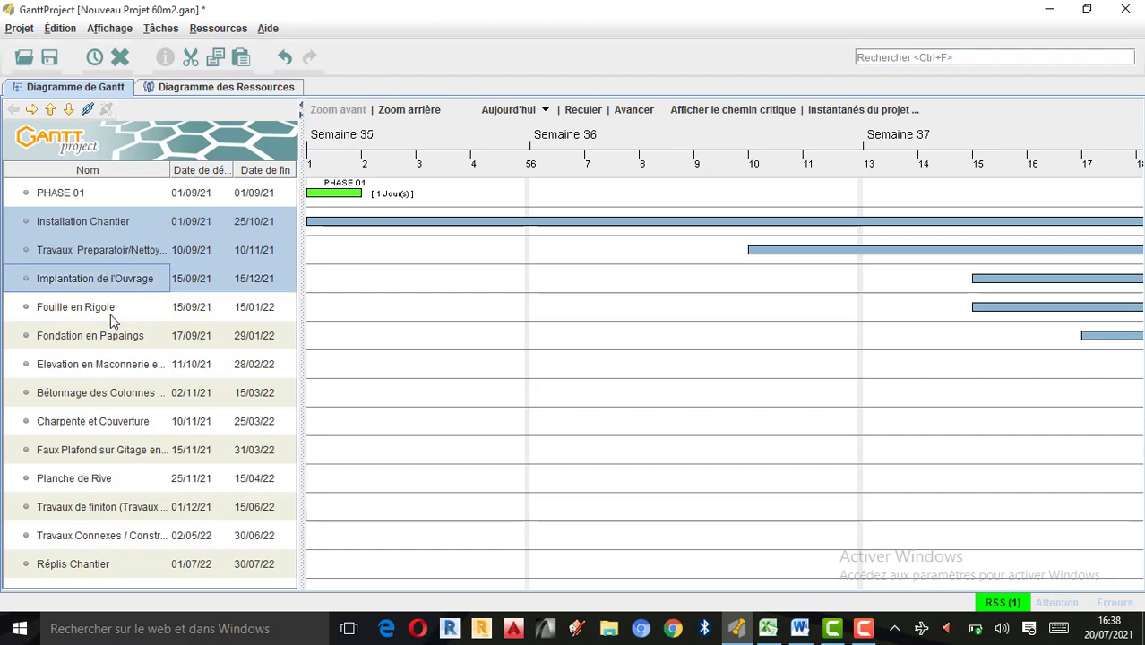
{"action": "left_click", "coordinate": [108, 309], "text": "ctrl"}
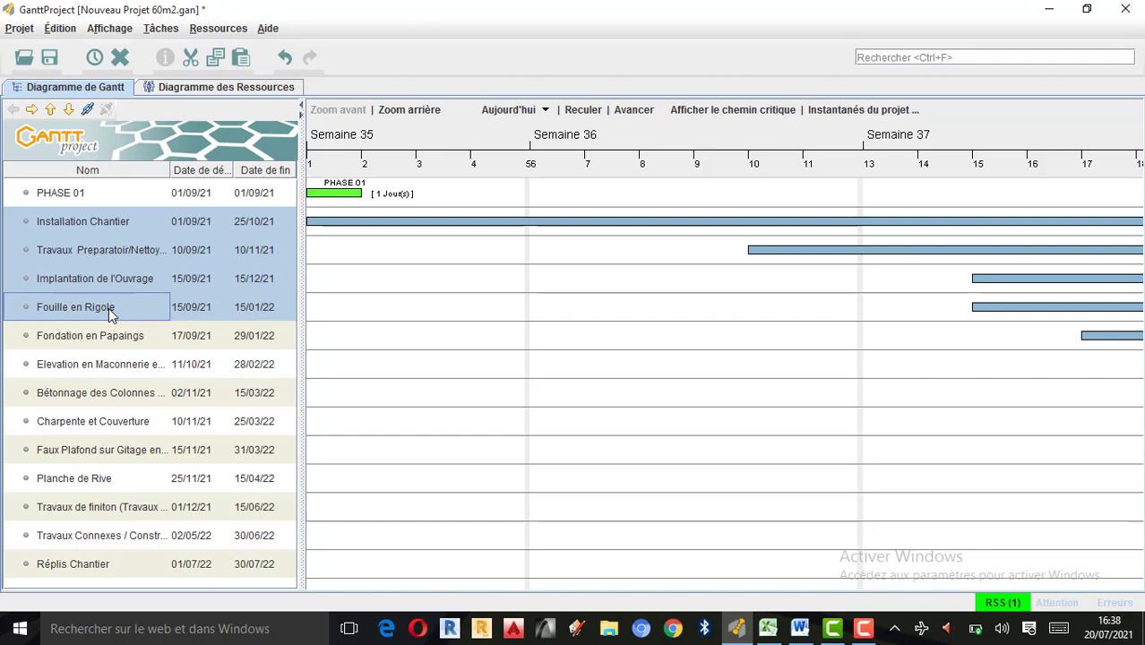
{"action": "left_click", "coordinate": [101, 341], "text": "ctrl"}
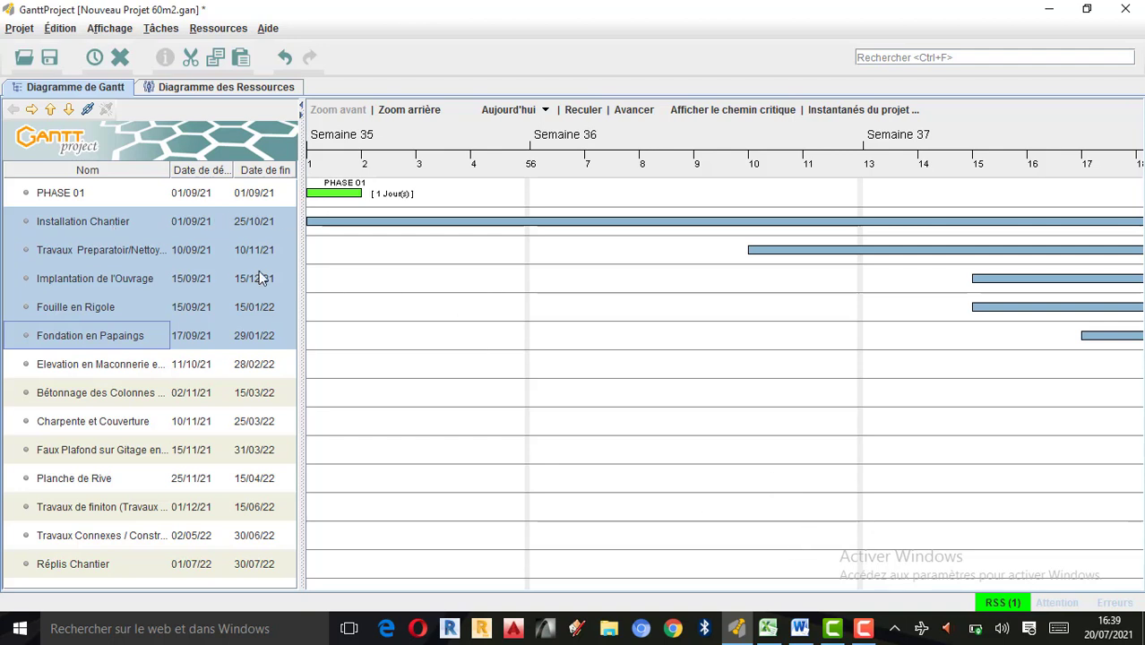
{"action": "left_click", "coordinate": [864, 628]}
{"action": "left_click", "coordinate": [1057, 550]}
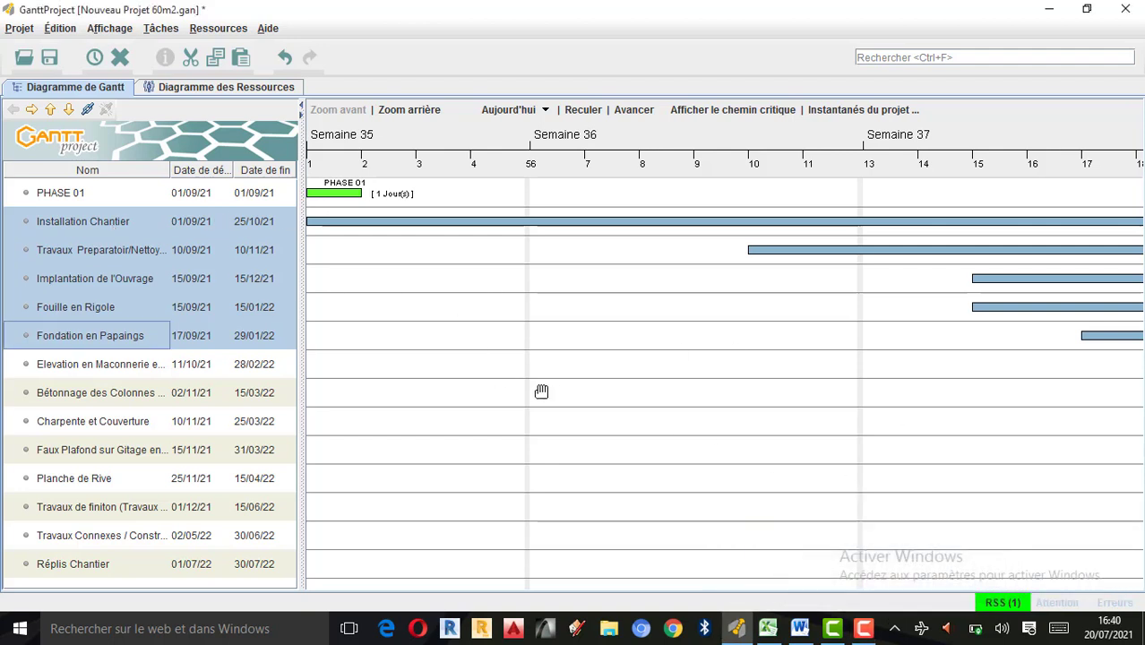
{"action": "left_click", "coordinate": [32, 109]}
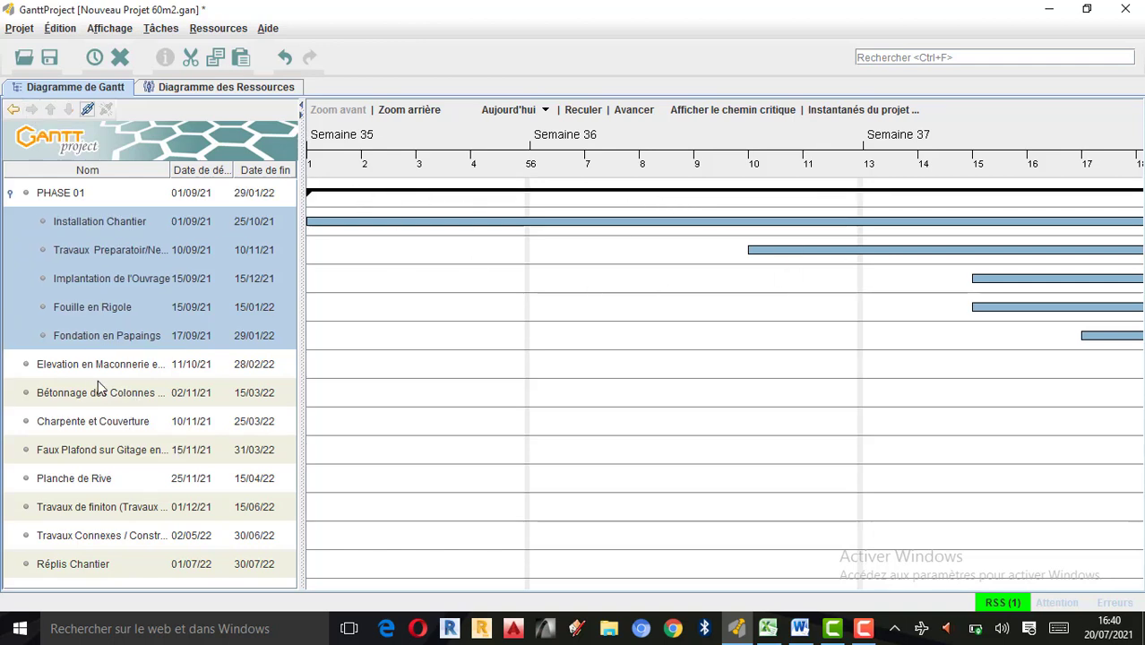
Add a new task named PHASE 02 and move it above Elevation en Maconnerie.
{"action": "left_click", "coordinate": [68, 365]}
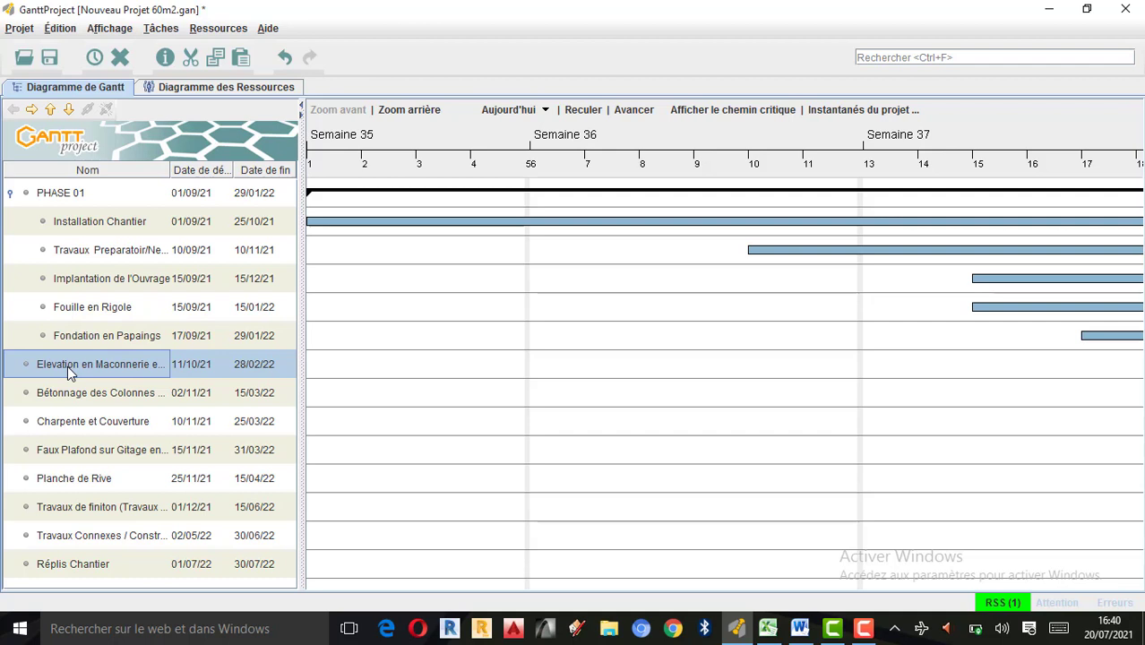
{"action": "key", "text": "ctrl+t"}
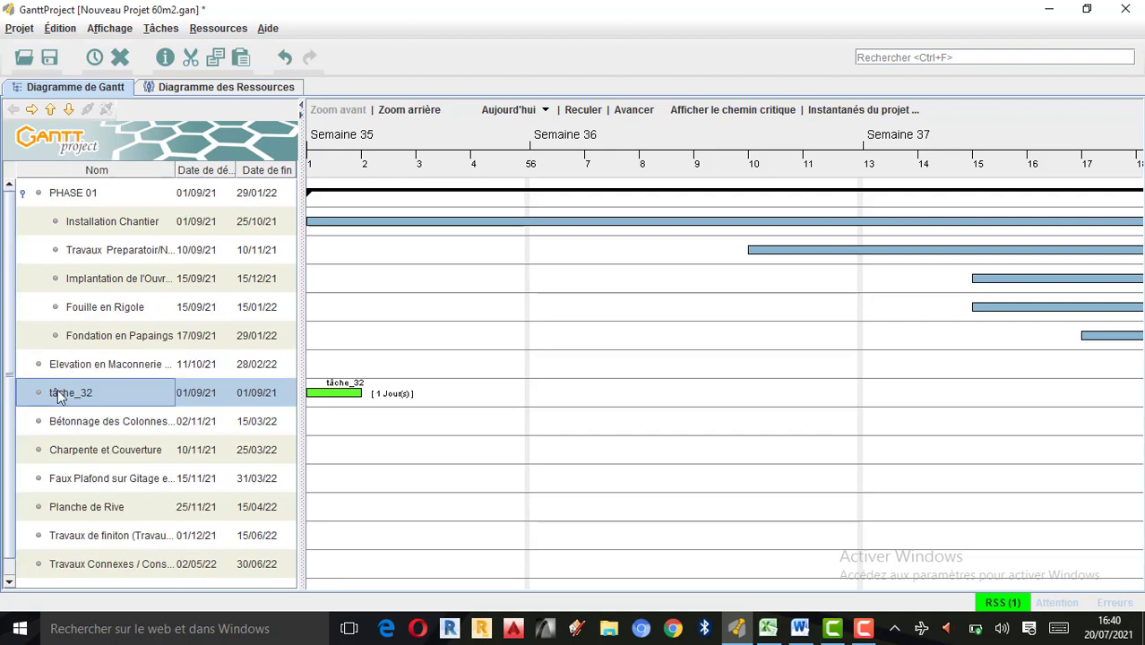
{"action": "double_click", "coordinate": [59, 397]}
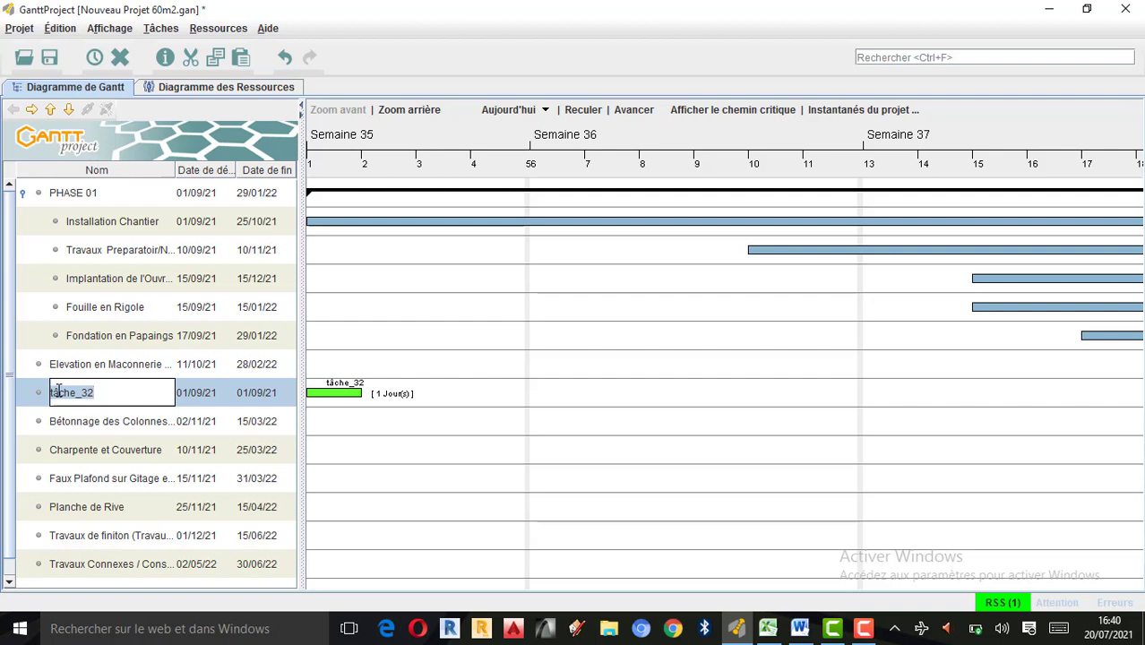
{"action": "type", "text": "PHASE 02"}
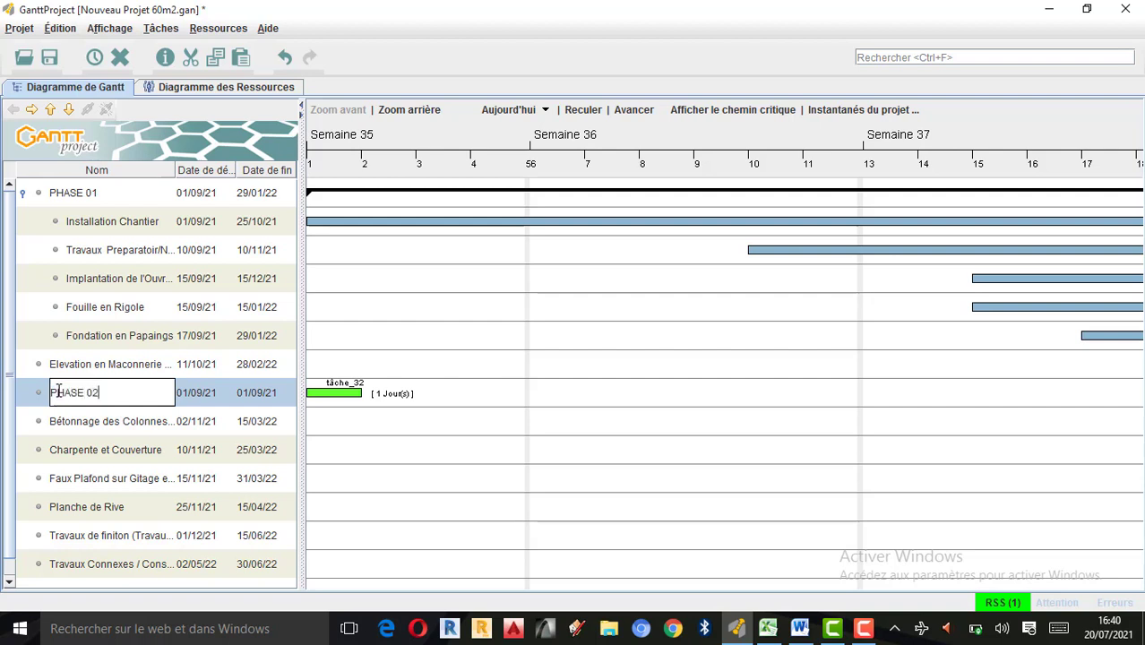
{"action": "left_click", "coordinate": [49, 110]}
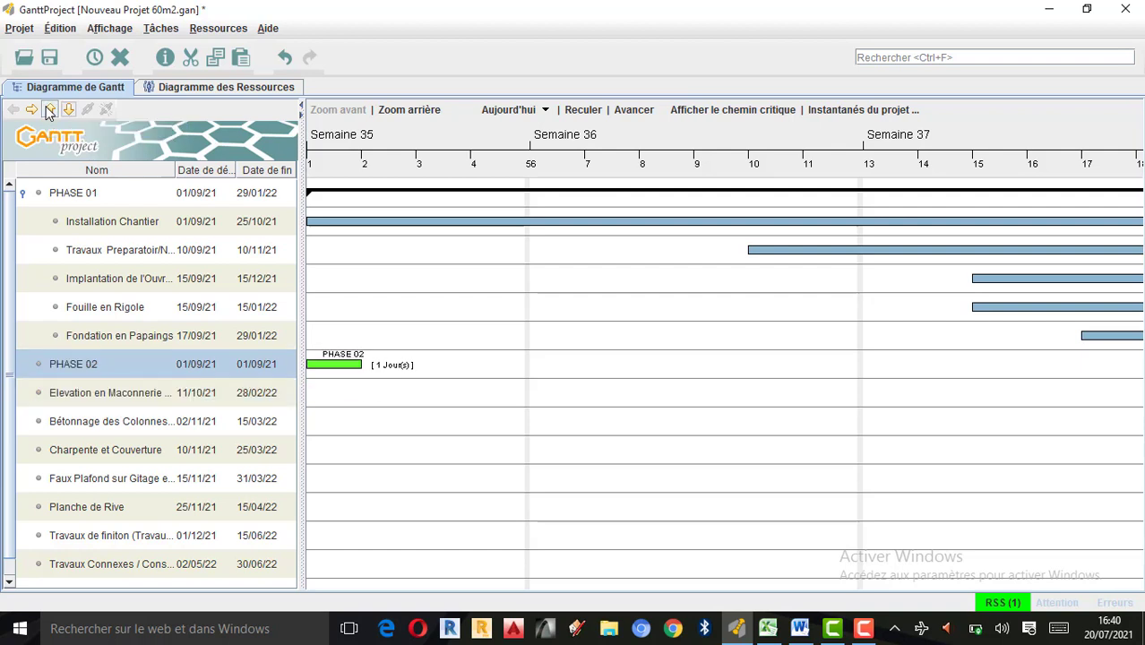
Indent the five tasks from Elevation en Maconnerie through Planche de Rive as subtasks of PHASE 02.
{"action": "left_click", "coordinate": [93, 405], "text": "ctrl"}
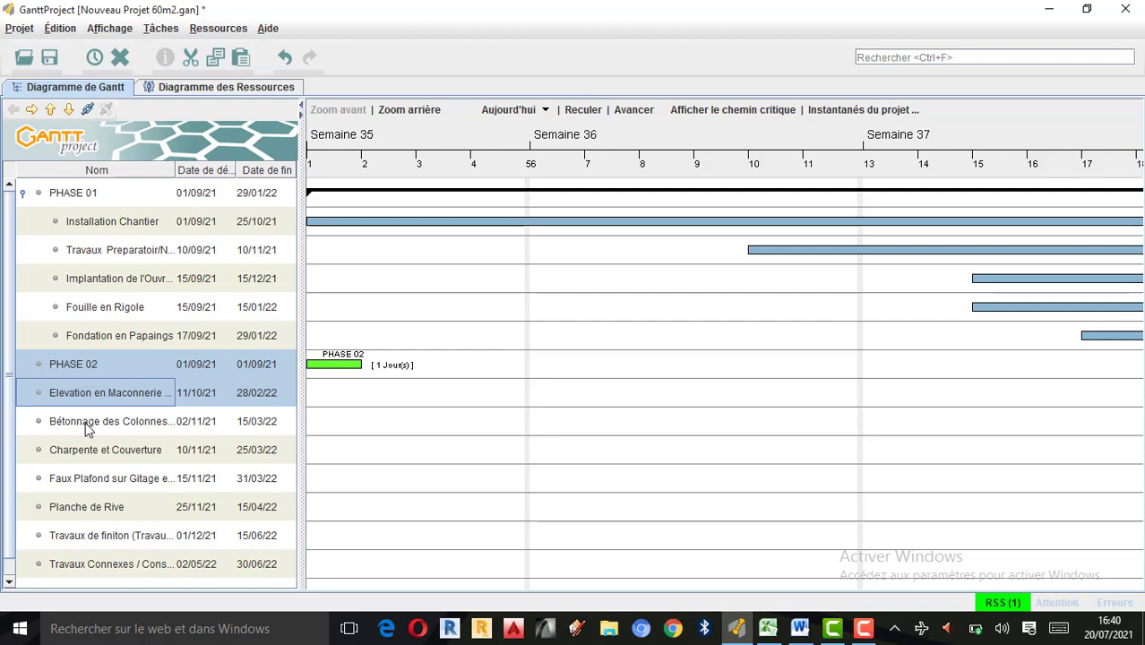
{"action": "left_click", "coordinate": [87, 428], "text": "ctrl"}
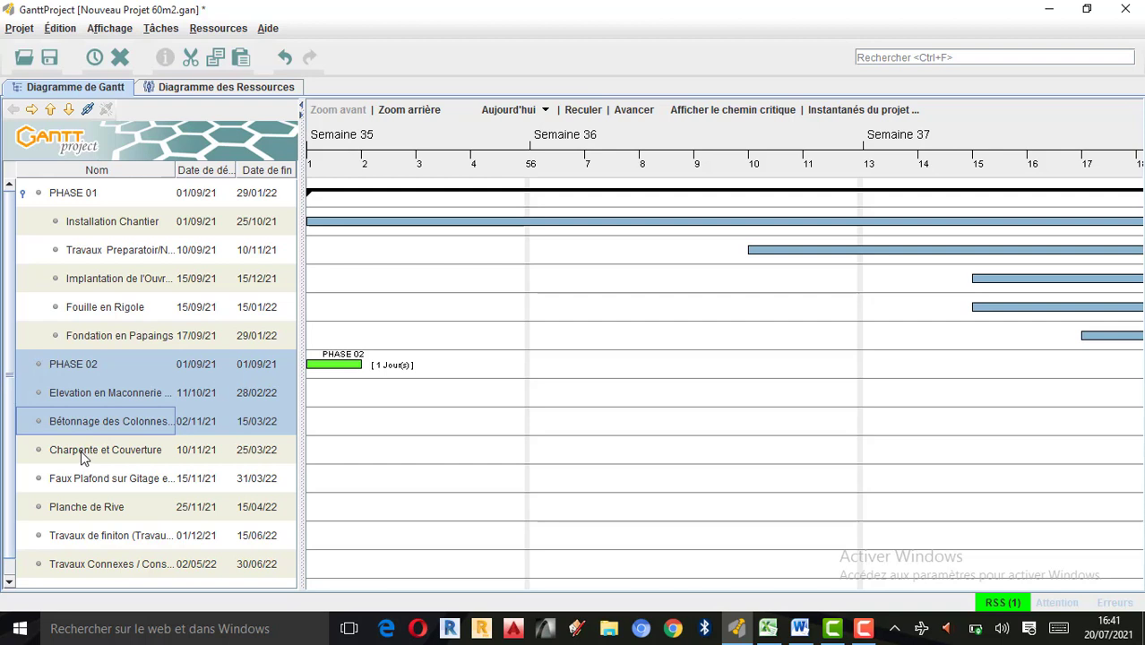
{"action": "left_click", "coordinate": [81, 451], "text": "ctrl"}
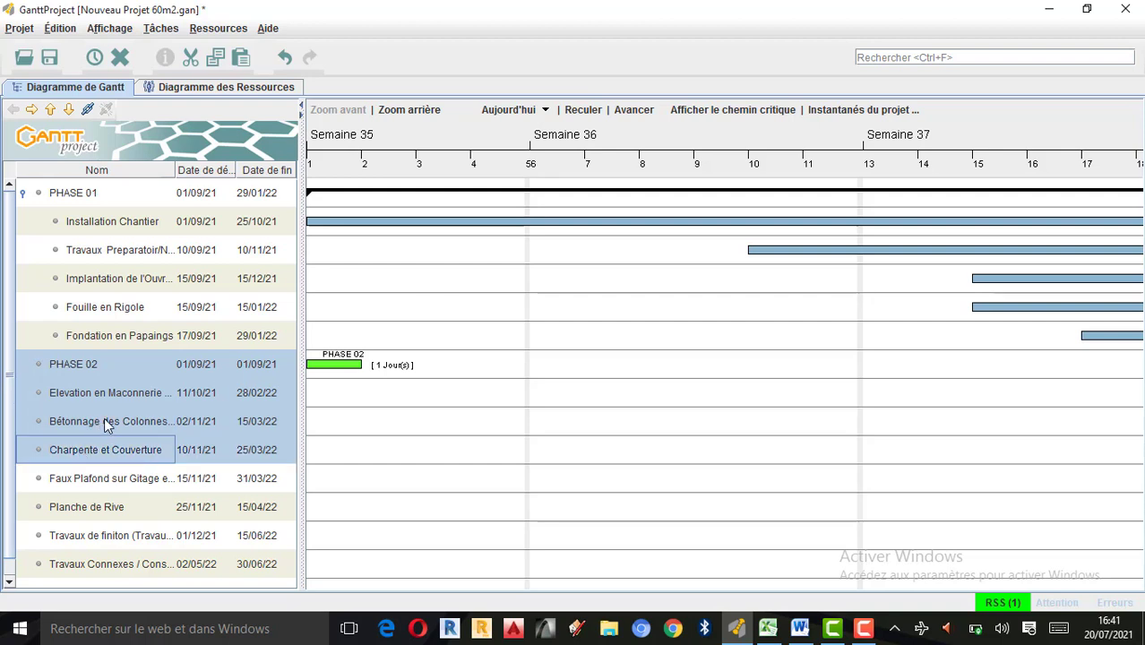
{"action": "left_click", "coordinate": [89, 484], "text": "ctrl"}
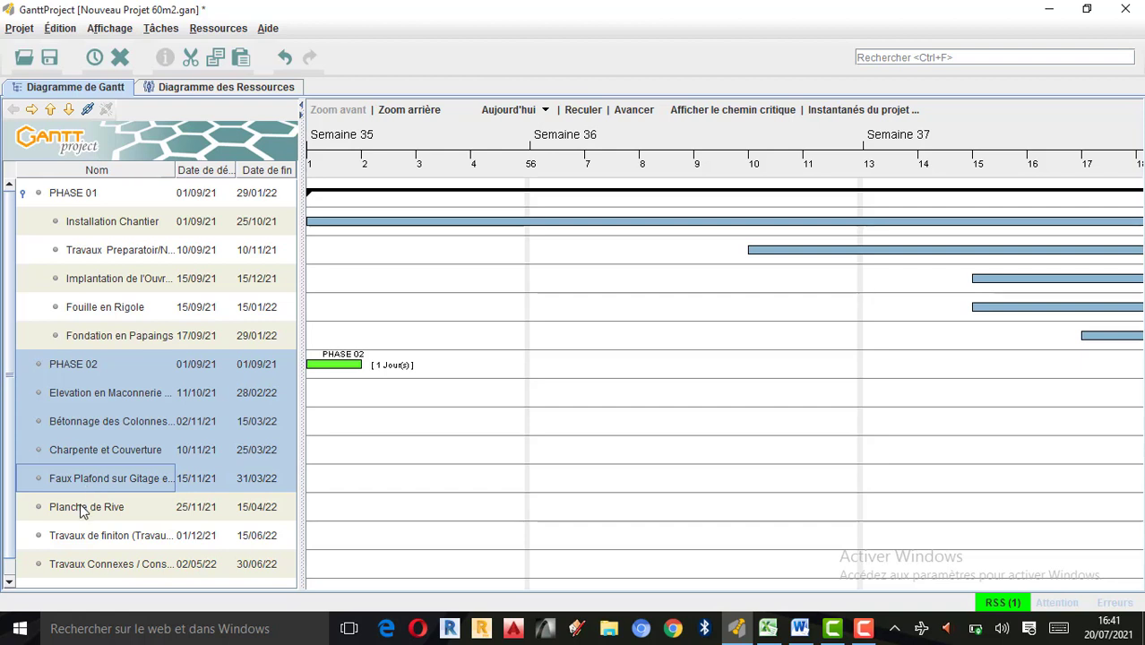
{"action": "left_click", "coordinate": [81, 509], "text": "shift"}
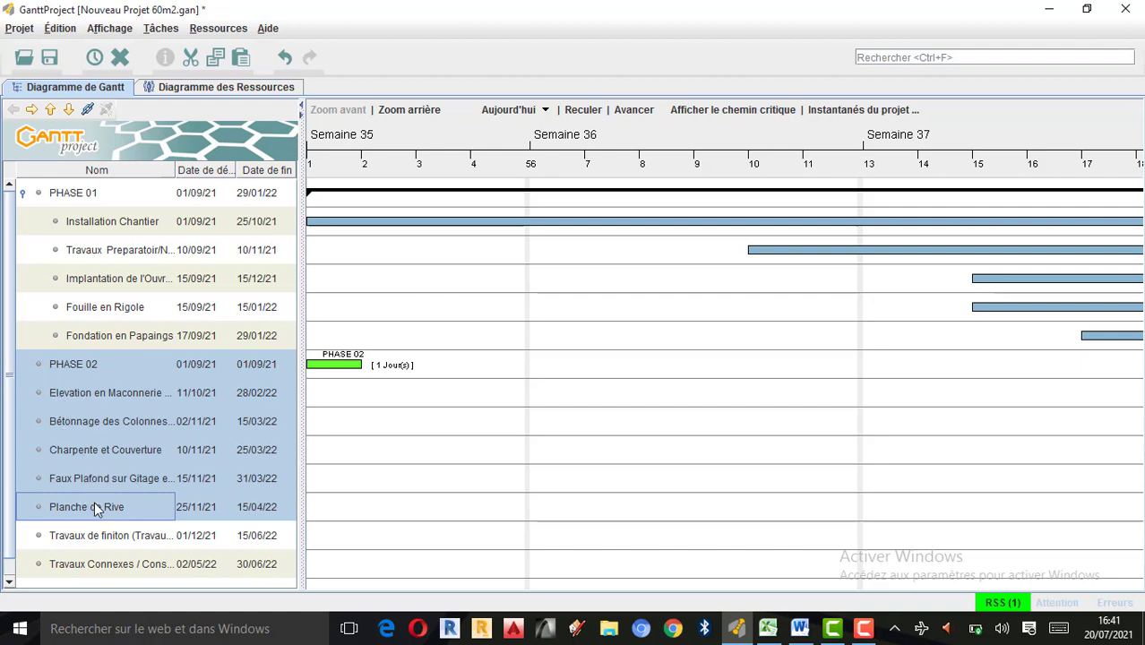
{"action": "left_click", "coordinate": [63, 367], "text": "ctrl"}
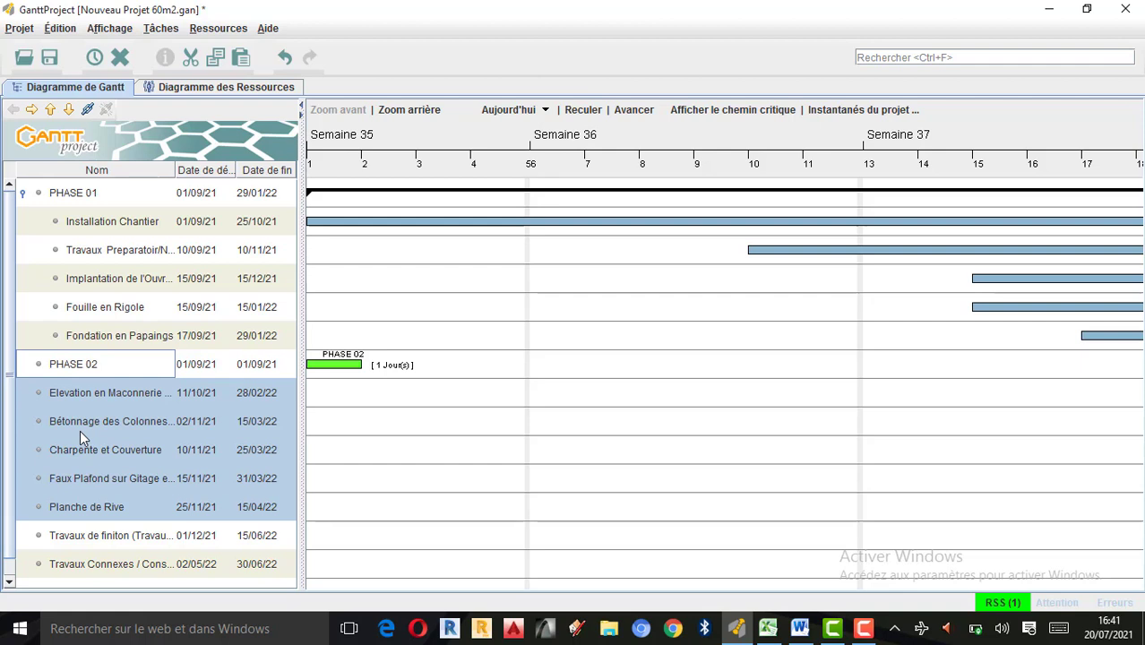
{"action": "left_click", "coordinate": [34, 113]}
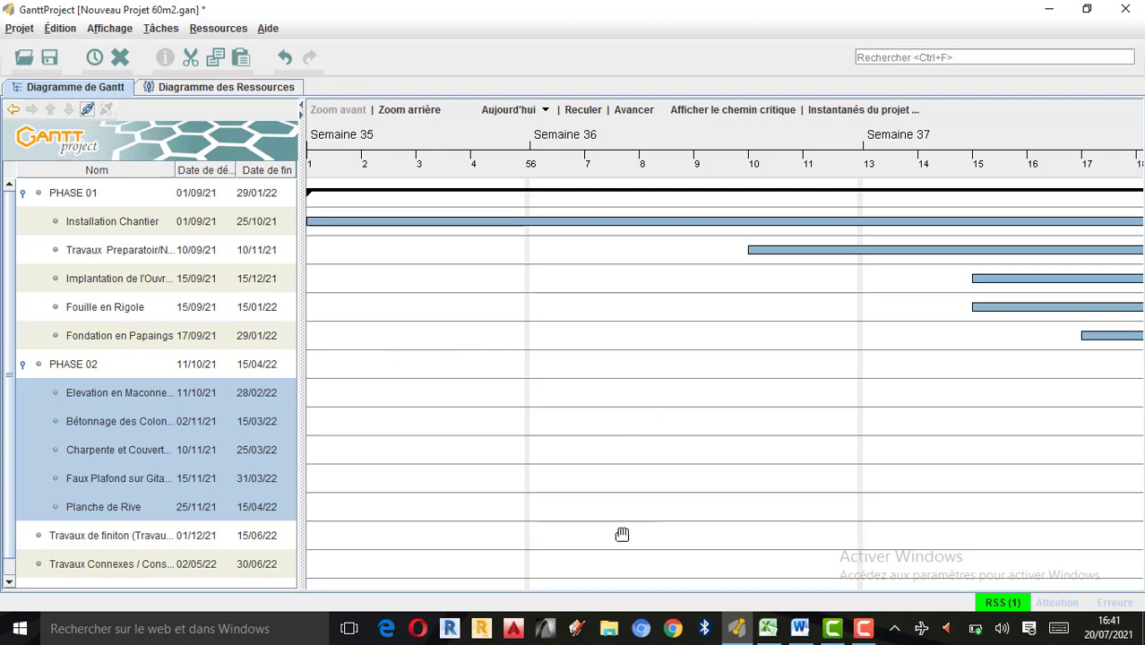
Examine the Gantt chart forward along the timeline to the start of the PHASE 02 summary bar.
{"action": "left_click_drag", "start_coordinate": [789, 515], "coordinate": [570, 486]}
{"action": "left_click_drag", "start_coordinate": [873, 438], "coordinate": [590, 439]}
{"action": "left_click_drag", "start_coordinate": [970, 443], "coordinate": [711, 453]}
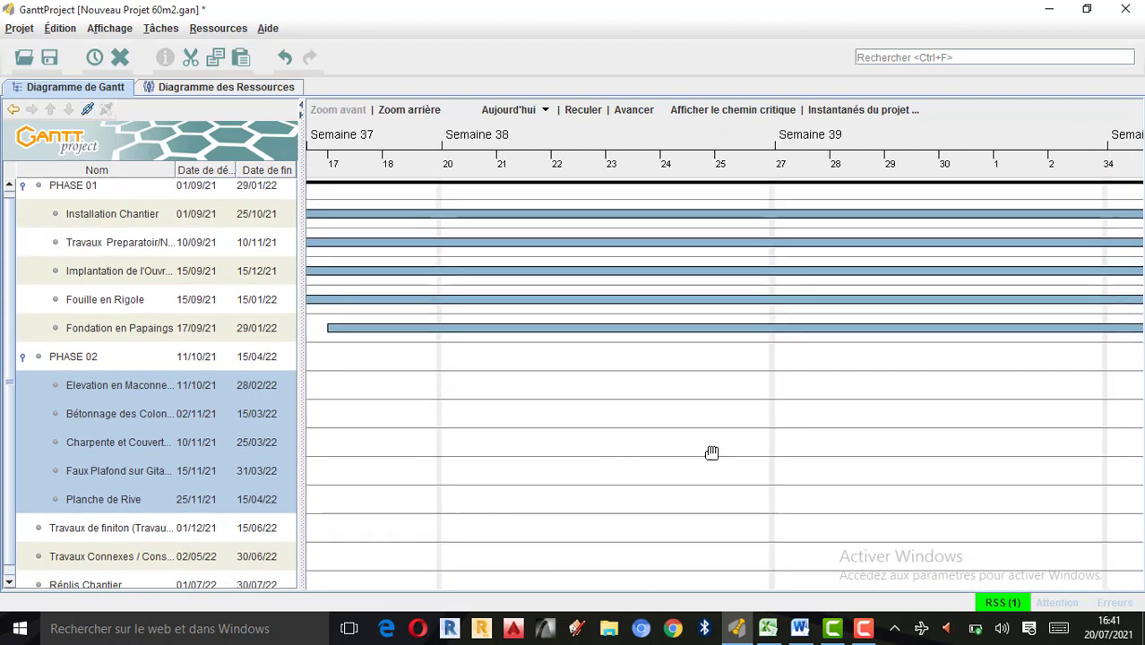
{"action": "left_click_drag", "start_coordinate": [1075, 450], "coordinate": [757, 452]}
{"action": "left_click_drag", "start_coordinate": [972, 452], "coordinate": [702, 448]}
{"action": "left_click_drag", "start_coordinate": [839, 461], "coordinate": [491, 476]}
{"action": "left_click_drag", "start_coordinate": [636, 484], "coordinate": [550, 475]}
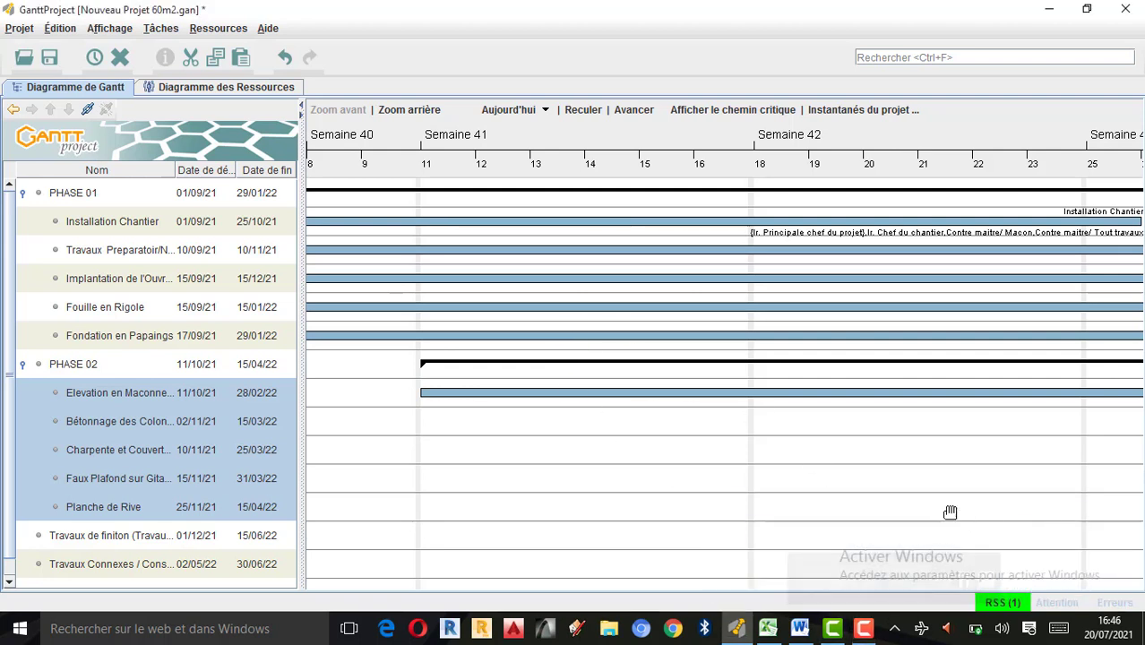
Add a new task named PHASE 03 and move it above Travaux de finiton.
{"action": "scroll", "coordinate": [163, 467], "scroll_direction": "down", "scroll_amount": 1}
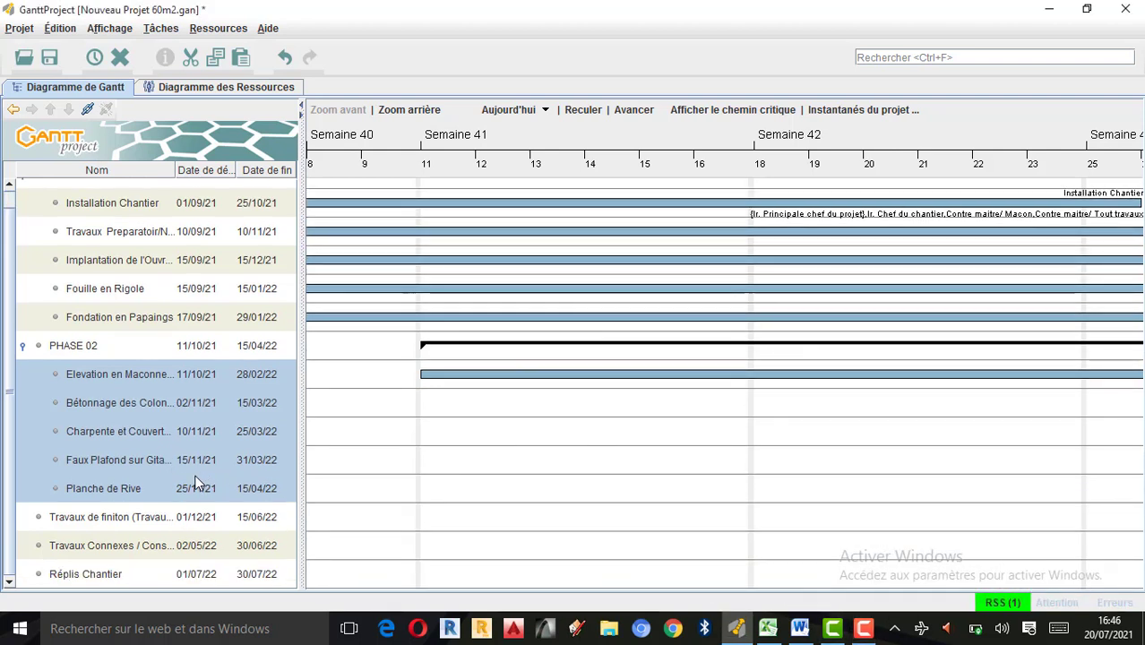
{"action": "left_click", "coordinate": [108, 518]}
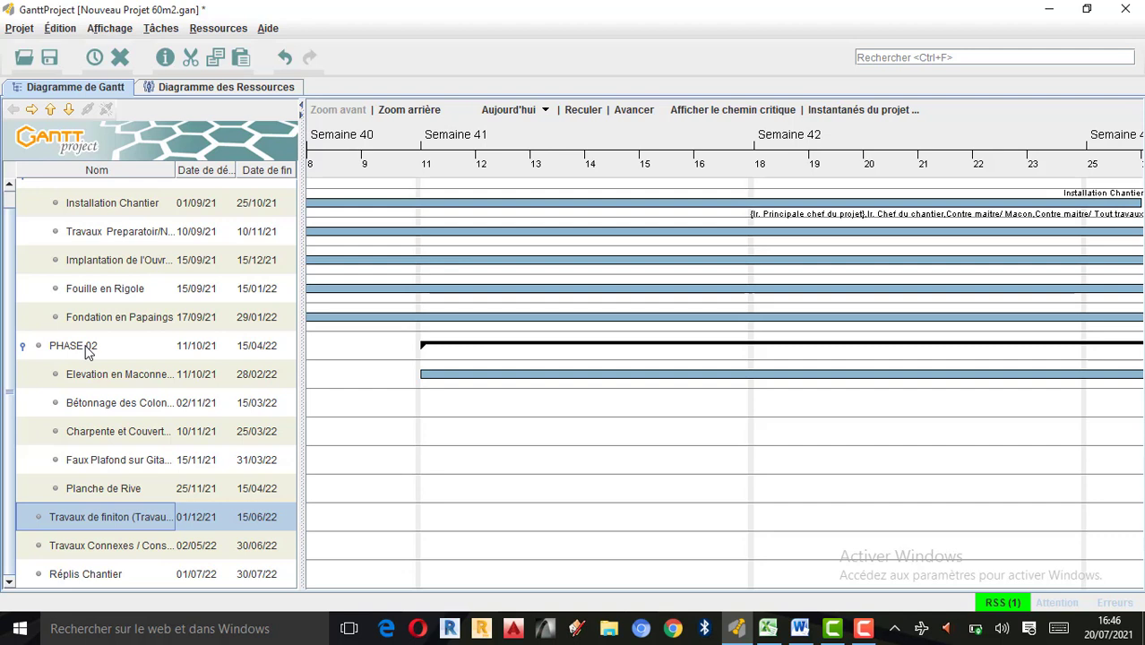
{"action": "key", "text": "ctrl+t"}
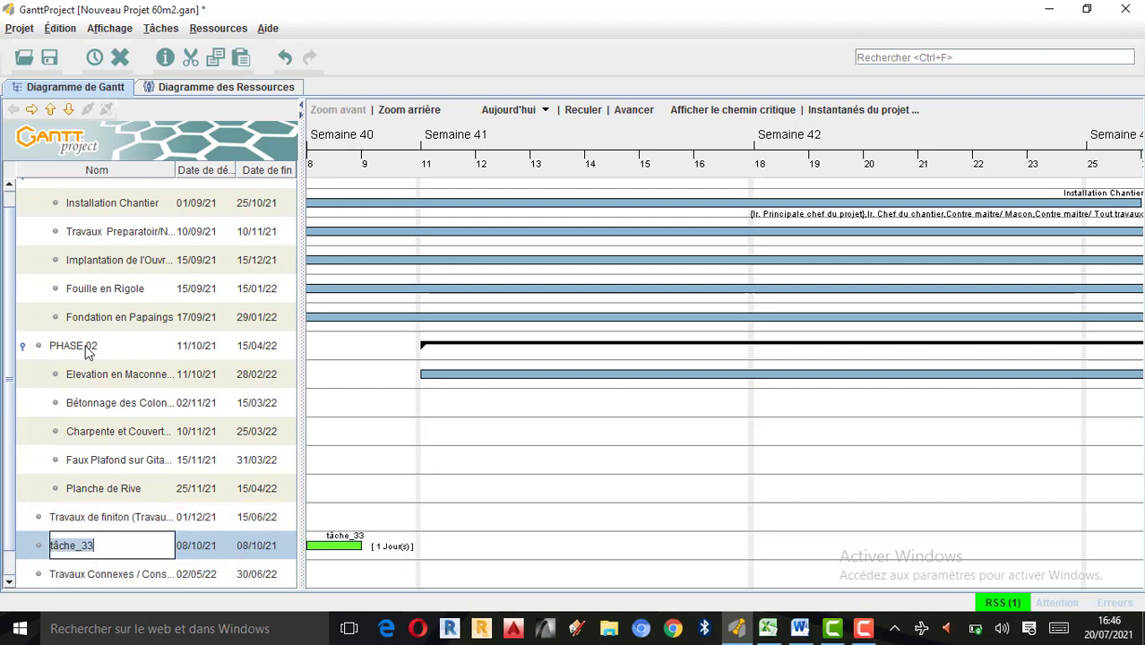
{"action": "type", "text": "PHASE 03"}
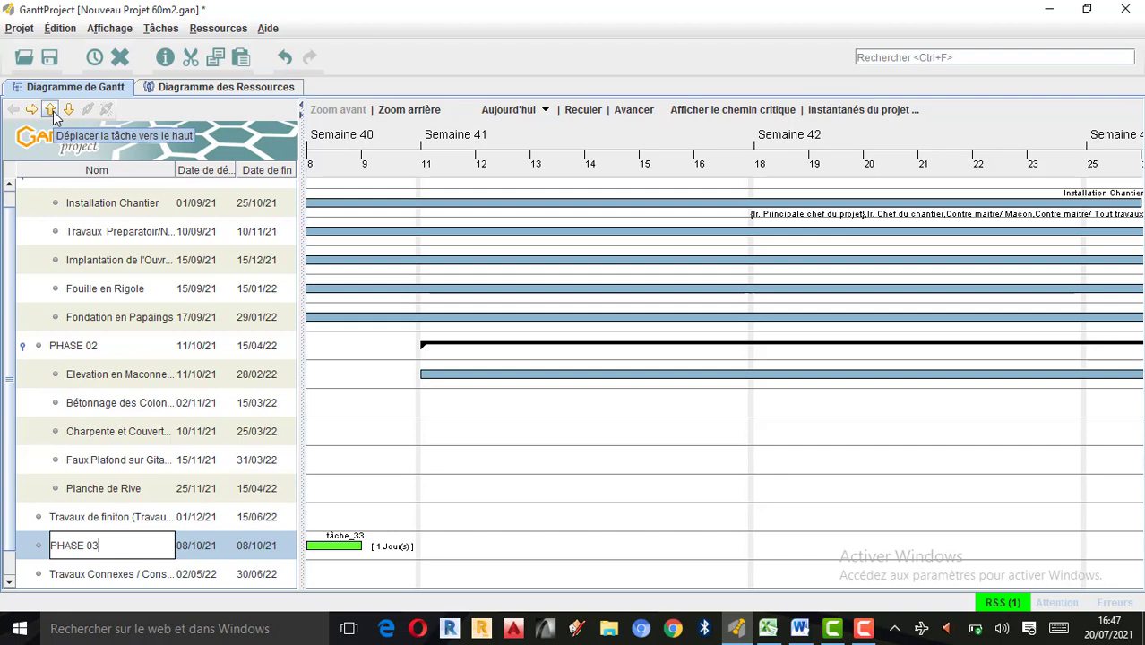
{"action": "left_click", "coordinate": [51, 110]}
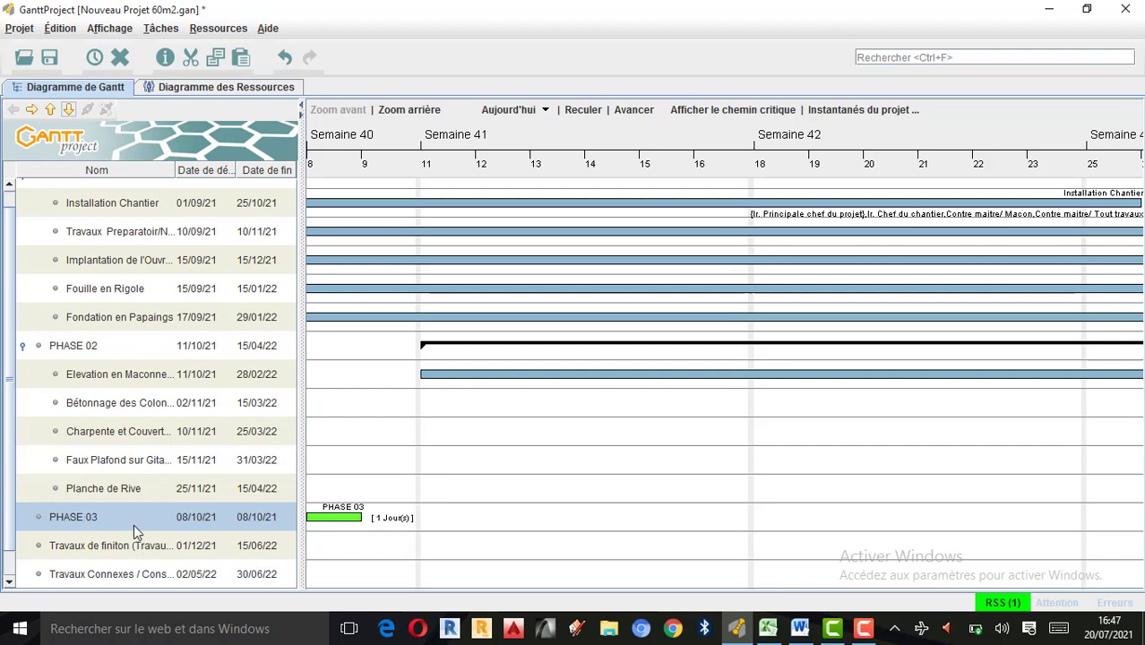
Indent Travaux de finiton and Travaux Connexes as subtasks of PHASE 03.
{"action": "scroll", "coordinate": [135, 536], "scroll_direction": "down", "scroll_amount": 1}
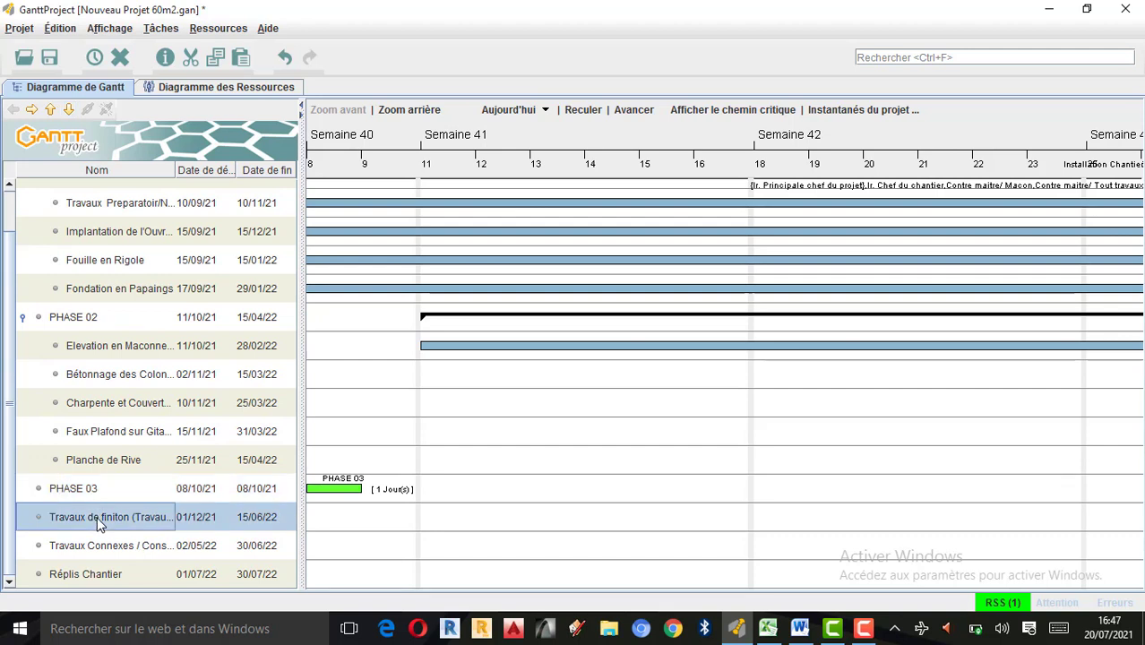
{"action": "left_click", "coordinate": [115, 547], "text": "ctrl"}
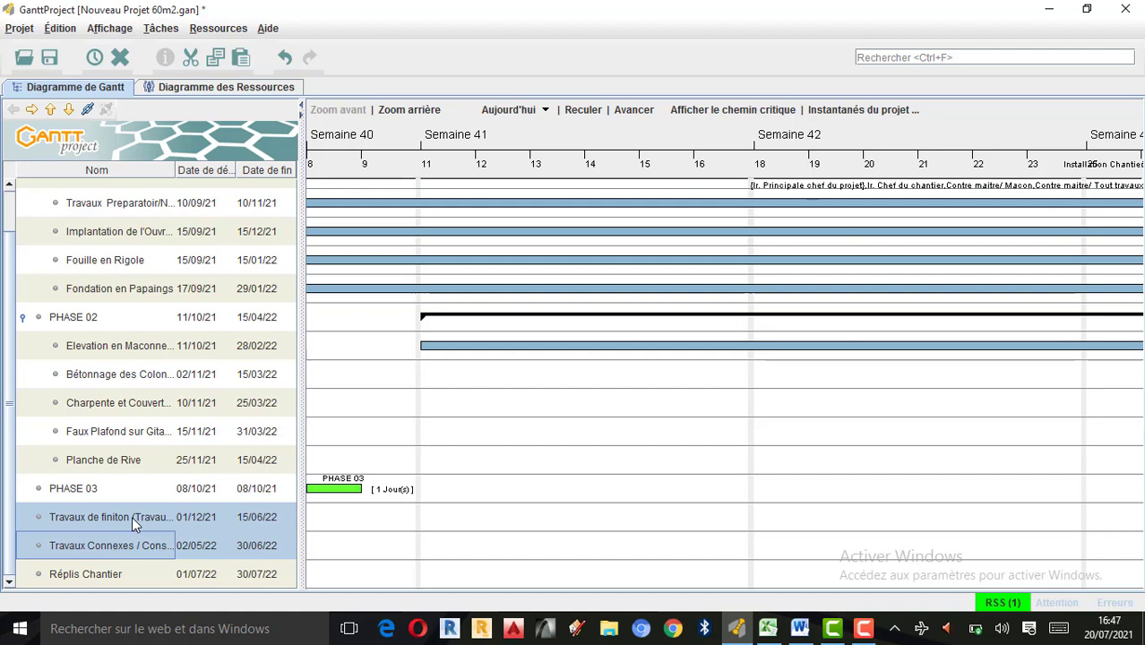
{"action": "left_click", "coordinate": [33, 110]}
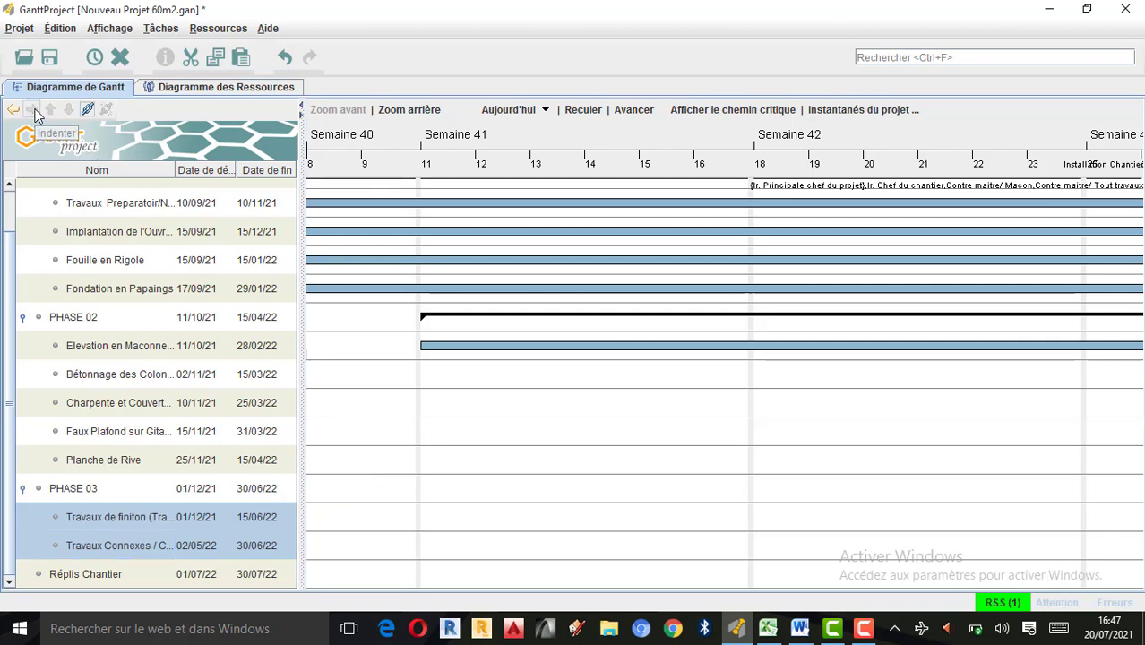
Examine the Gantt chart forward to the start of the PHASE 03 bar and review the phases in the task list.
{"action": "left_click", "coordinate": [549, 513]}
{"action": "left_click_drag", "start_coordinate": [703, 517], "coordinate": [421, 497]}
{"action": "left_click_drag", "start_coordinate": [1064, 480], "coordinate": [665, 475]}
{"action": "left_click_drag", "start_coordinate": [1046, 511], "coordinate": [676, 493]}
{"action": "left_click_drag", "start_coordinate": [950, 493], "coordinate": [716, 484]}
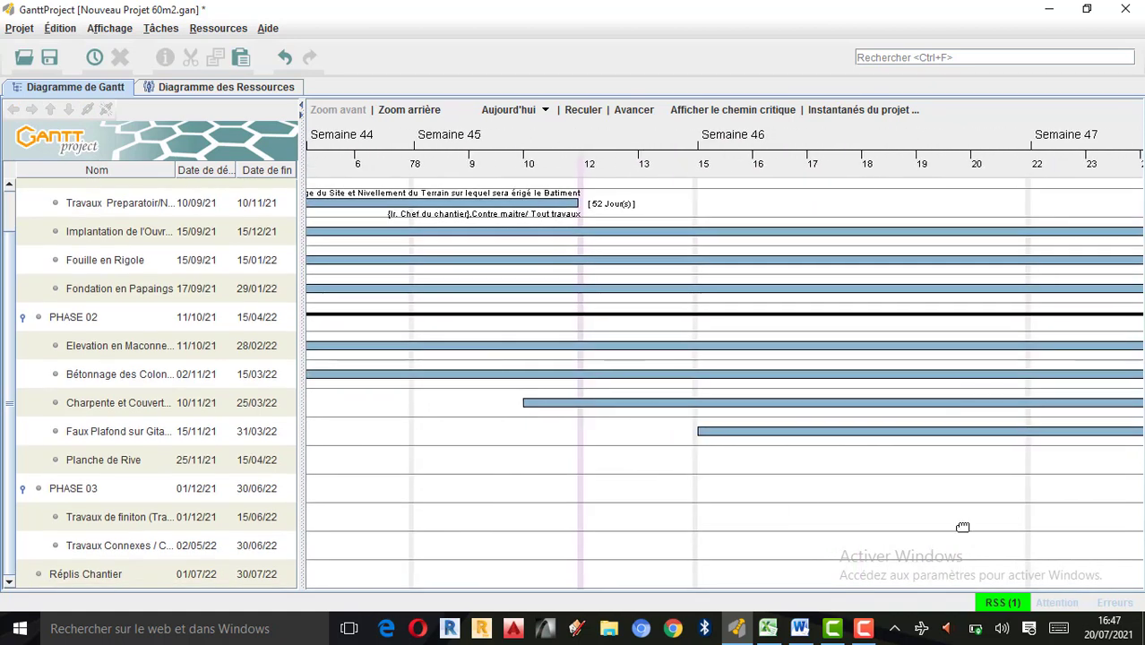
{"action": "left_click_drag", "start_coordinate": [964, 527], "coordinate": [350, 453]}
{"action": "left_click_drag", "start_coordinate": [878, 427], "coordinate": [776, 426]}
{"action": "scroll", "coordinate": [680, 385], "scroll_direction": "down", "scroll_amount": 1}
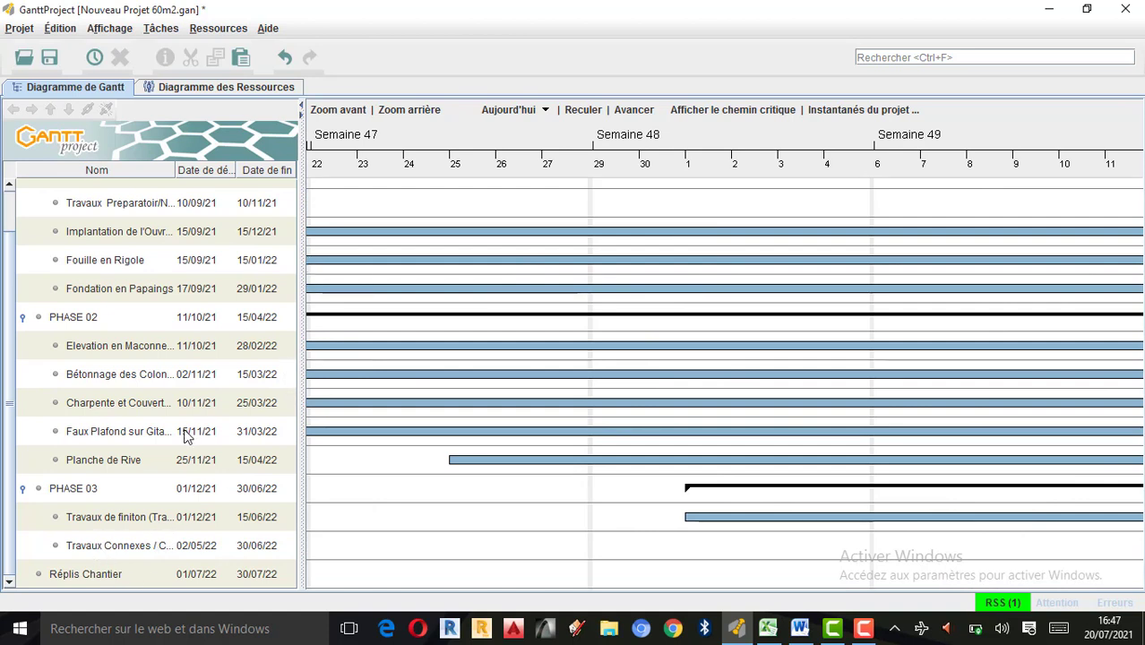
{"action": "left_click", "coordinate": [38, 212]}
{"action": "scroll", "coordinate": [139, 459], "scroll_direction": "up", "scroll_amount": 2}
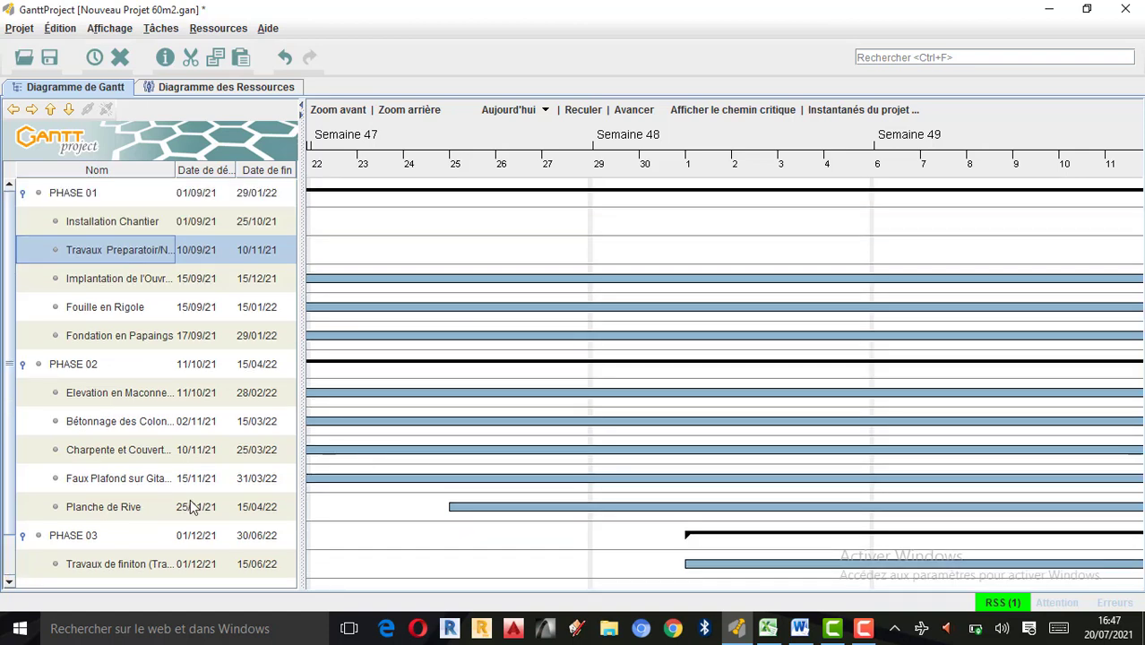
Add a new task named PHASE 04 above Réplis Chantier and indent Réplis Chantier as its subtask.
{"action": "scroll", "coordinate": [197, 507], "scroll_direction": "down", "scroll_amount": 2}
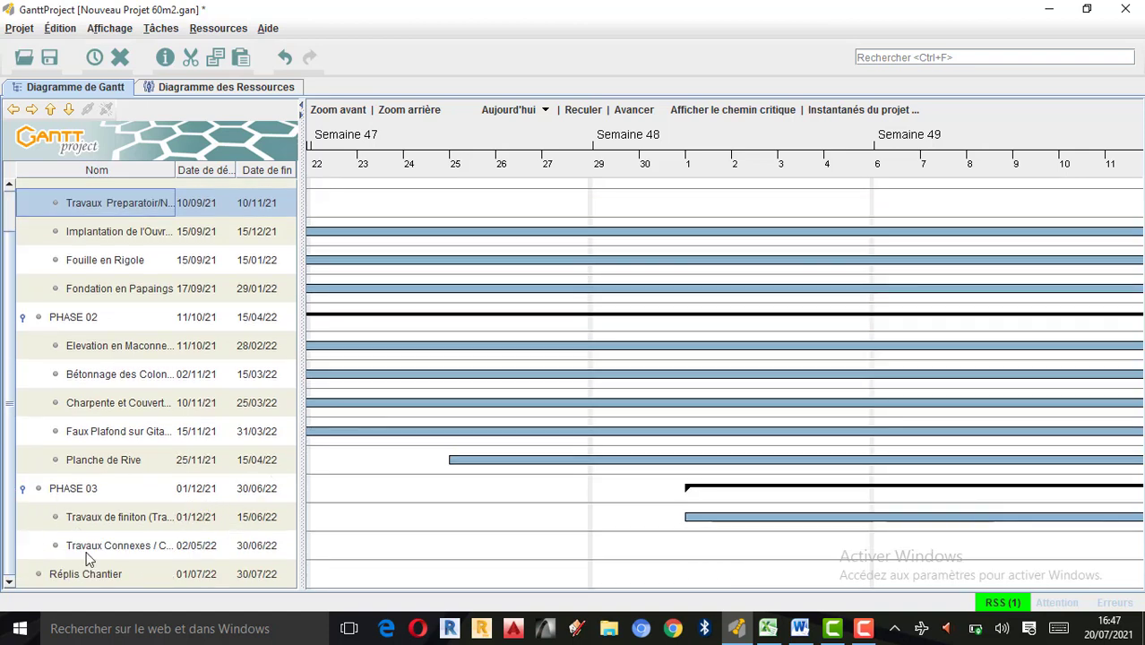
{"action": "left_click", "coordinate": [72, 574]}
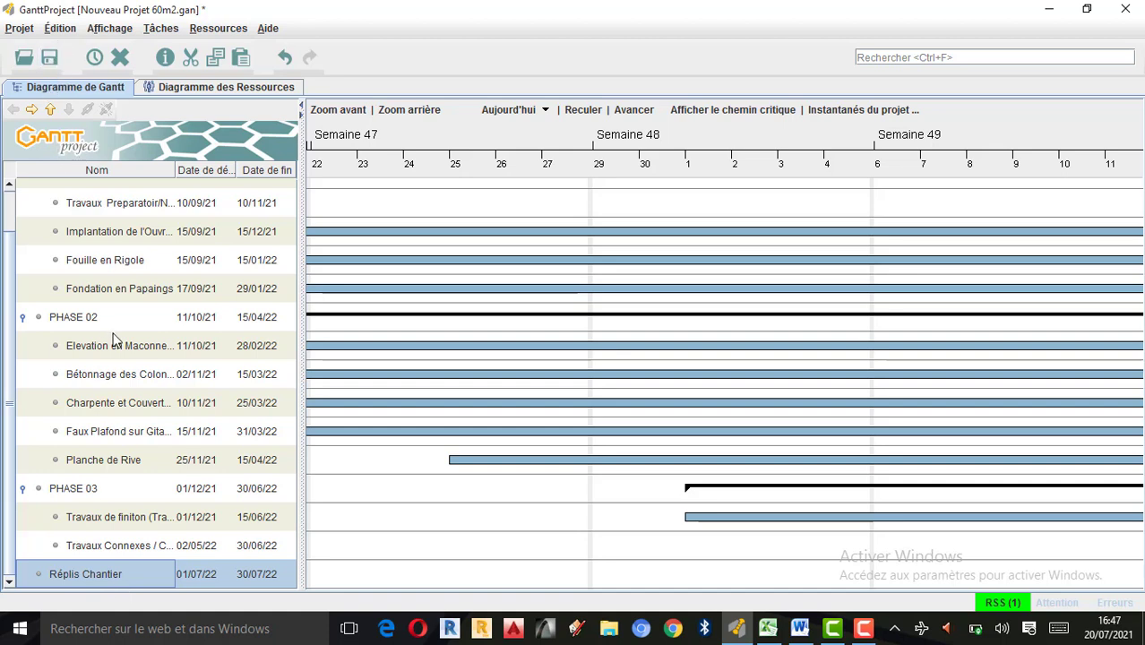
{"action": "key", "text": "ctrl+t"}
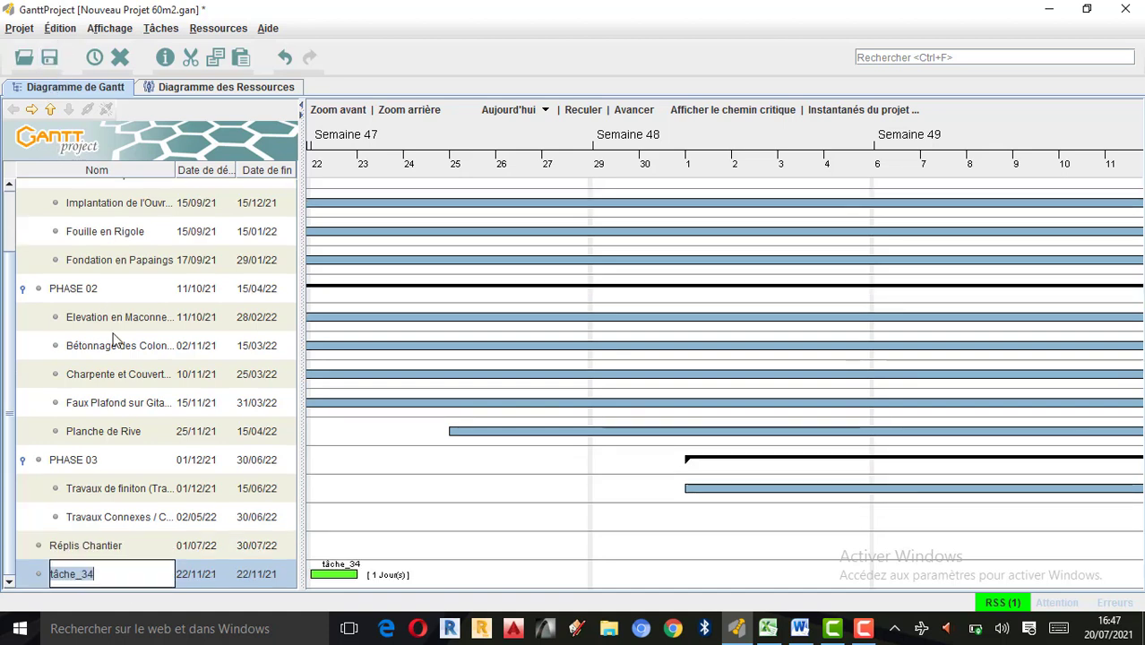
{"action": "type", "text": "PHA"}
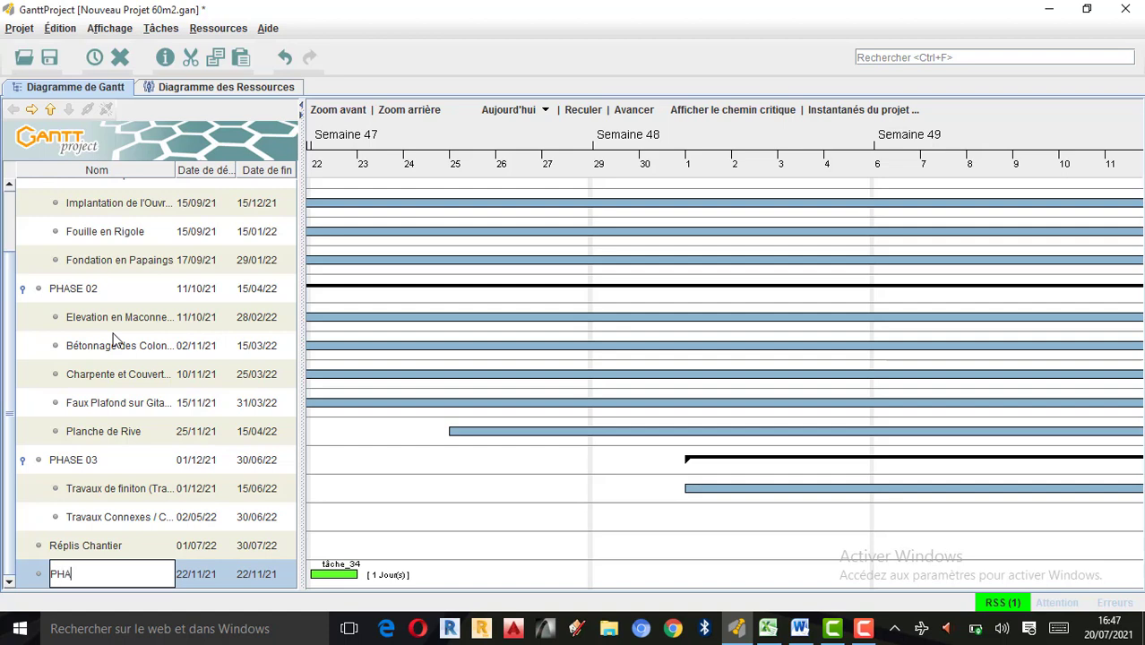
{"action": "type", "text": "SE 04"}
{"action": "left_click", "coordinate": [50, 109]}
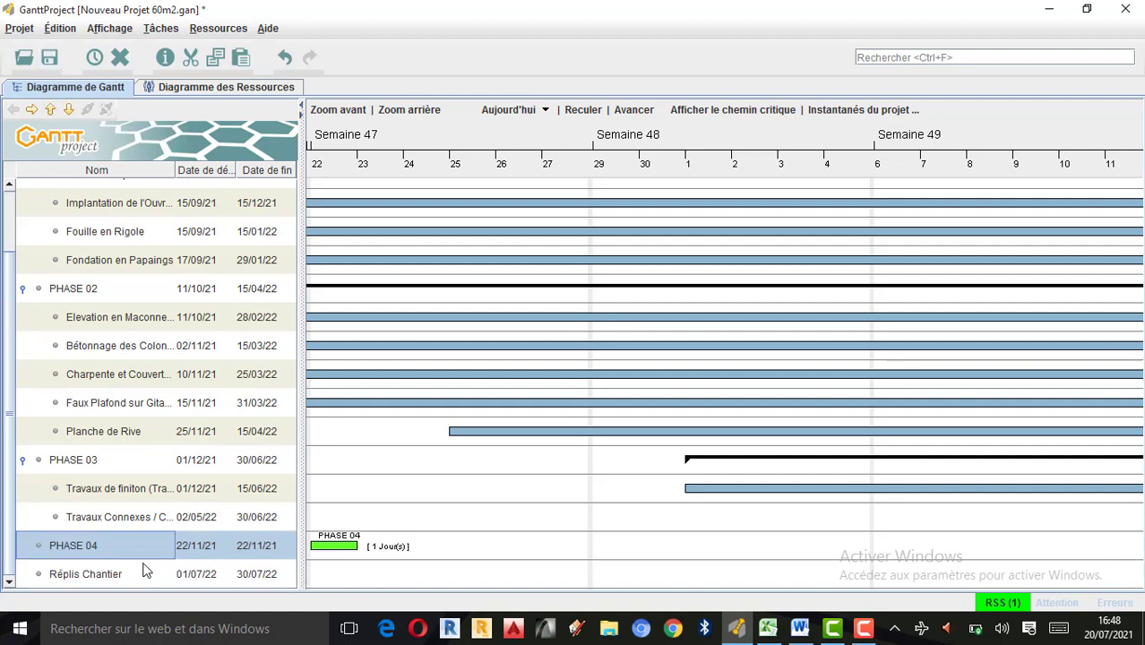
{"action": "left_click", "coordinate": [120, 578]}
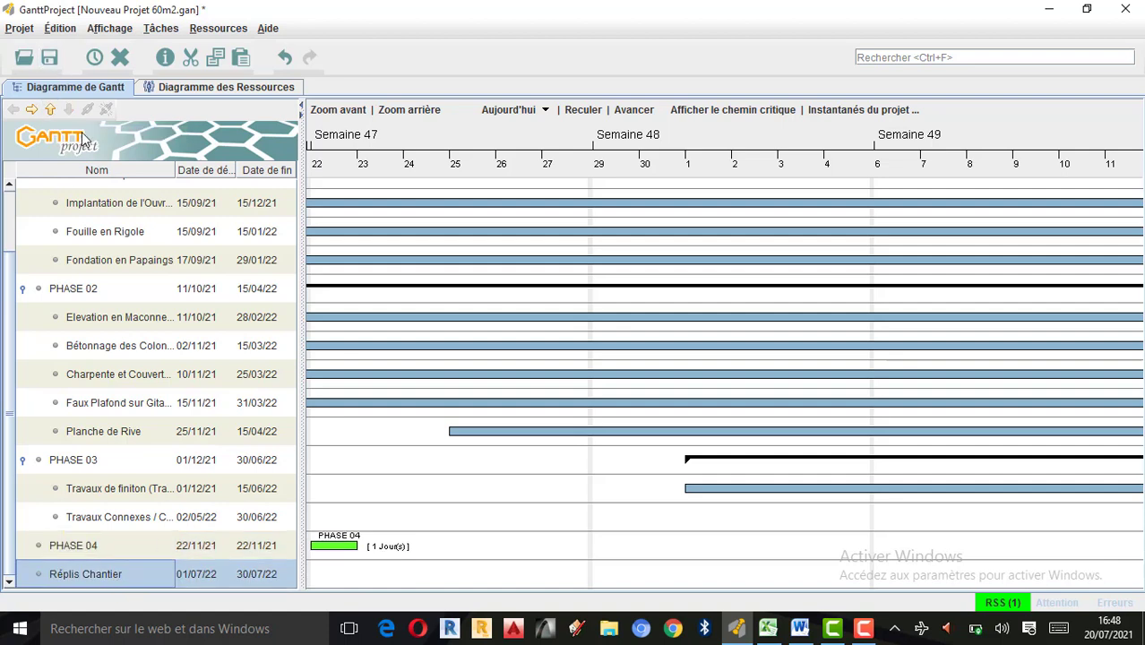
{"action": "left_click", "coordinate": [32, 110]}
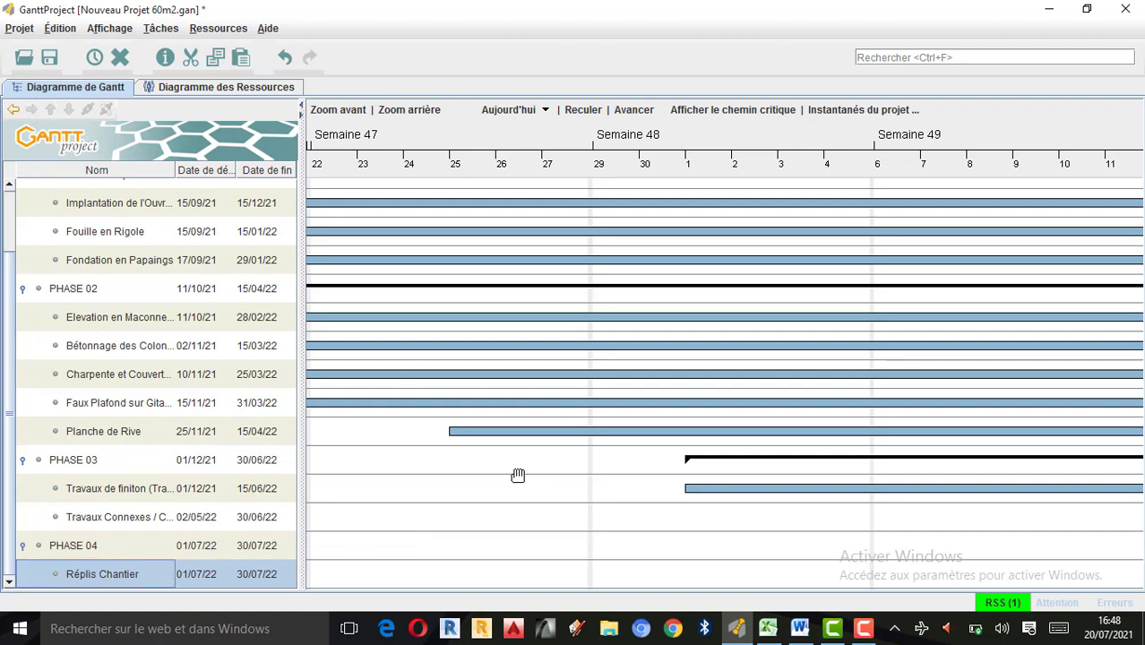
Examine the Gantt chart forward along the timeline from the PHASE 03 start to the beginning of the Travaux Connexes bar.
{"action": "left_click_drag", "start_coordinate": [615, 492], "coordinate": [412, 465]}
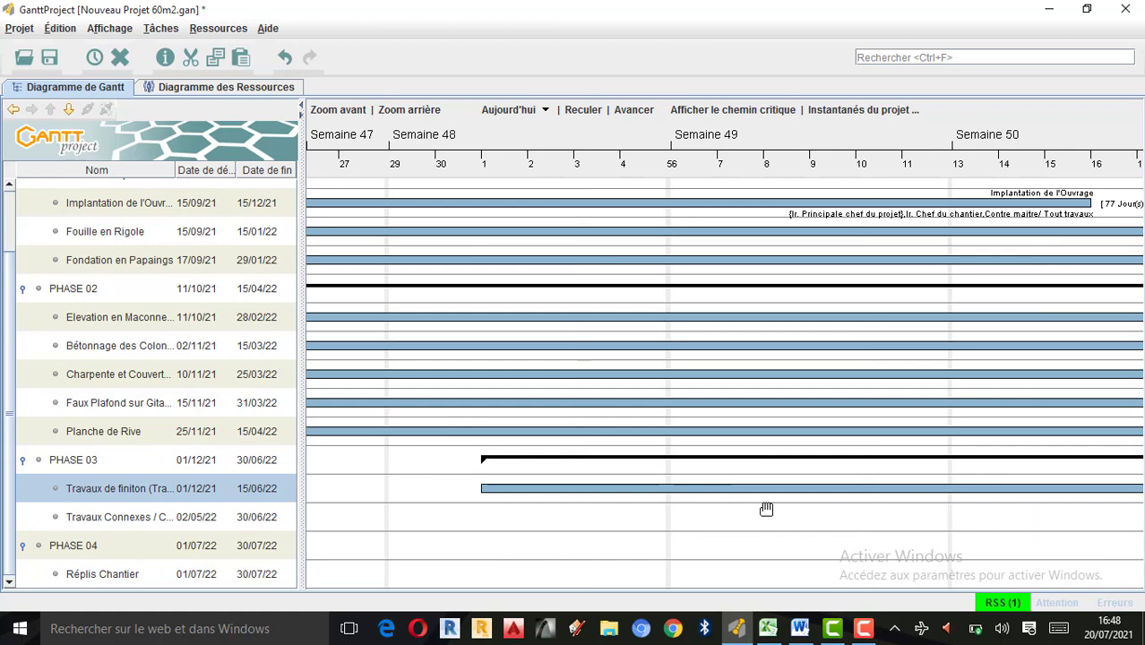
{"action": "left_click_drag", "start_coordinate": [728, 514], "coordinate": [508, 516]}
{"action": "left_click_drag", "start_coordinate": [857, 517], "coordinate": [527, 493]}
{"action": "scroll", "coordinate": [672, 350], "scroll_direction": "down", "scroll_amount": 1}
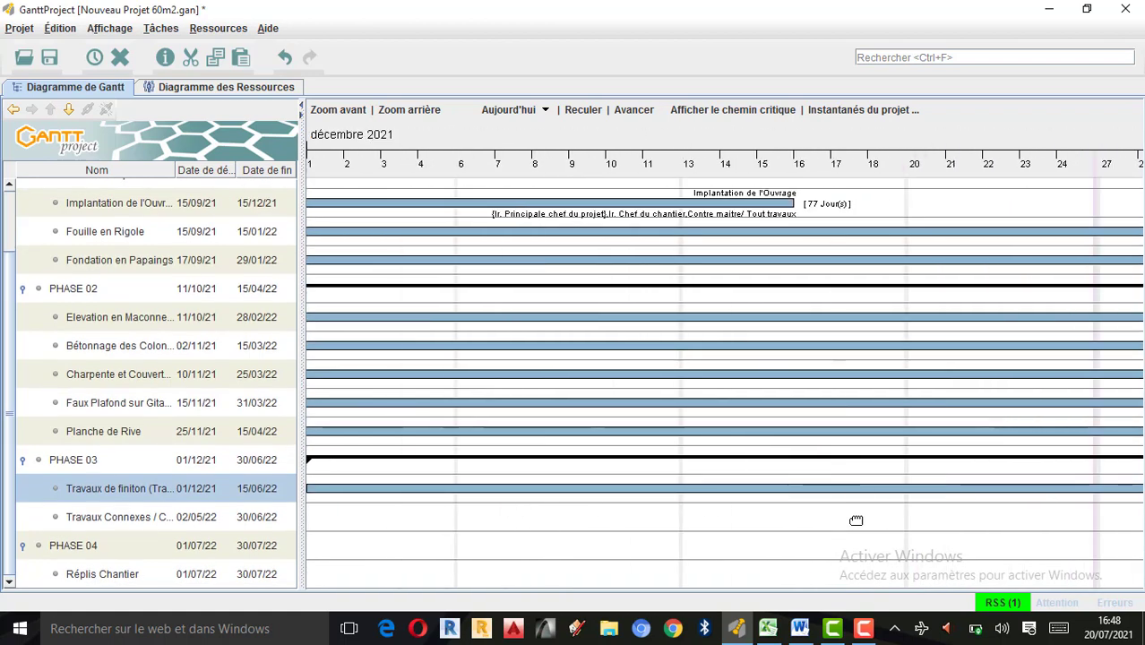
{"action": "left_click_drag", "start_coordinate": [856, 521], "coordinate": [601, 496]}
{"action": "left_click_drag", "start_coordinate": [1024, 523], "coordinate": [478, 495]}
{"action": "left_click_drag", "start_coordinate": [812, 515], "coordinate": [540, 494]}
{"action": "left_click_drag", "start_coordinate": [797, 516], "coordinate": [572, 503]}
{"action": "left_click_drag", "start_coordinate": [887, 515], "coordinate": [380, 475]}
{"action": "left_click_drag", "start_coordinate": [1072, 512], "coordinate": [904, 501]}
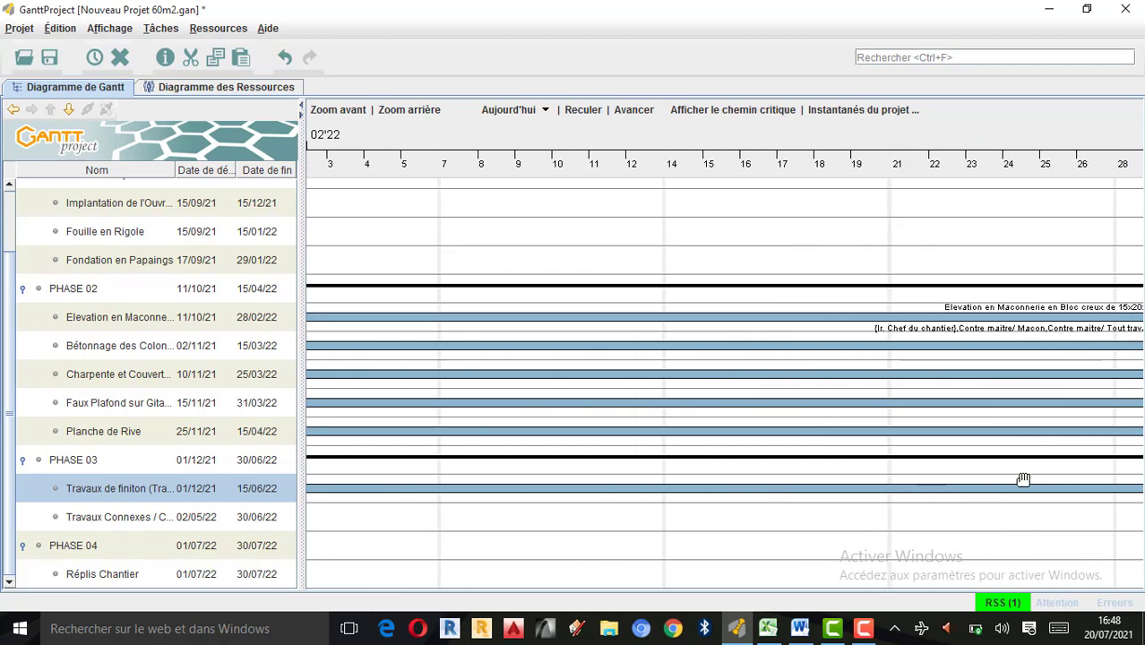
{"action": "left_click_drag", "start_coordinate": [1050, 517], "coordinate": [868, 500]}
{"action": "left_click_drag", "start_coordinate": [1089, 505], "coordinate": [870, 506]}
{"action": "left_click_drag", "start_coordinate": [1047, 505], "coordinate": [823, 501]}
{"action": "left_click_drag", "start_coordinate": [1015, 516], "coordinate": [819, 511]}
{"action": "left_click_drag", "start_coordinate": [1063, 529], "coordinate": [894, 522]}
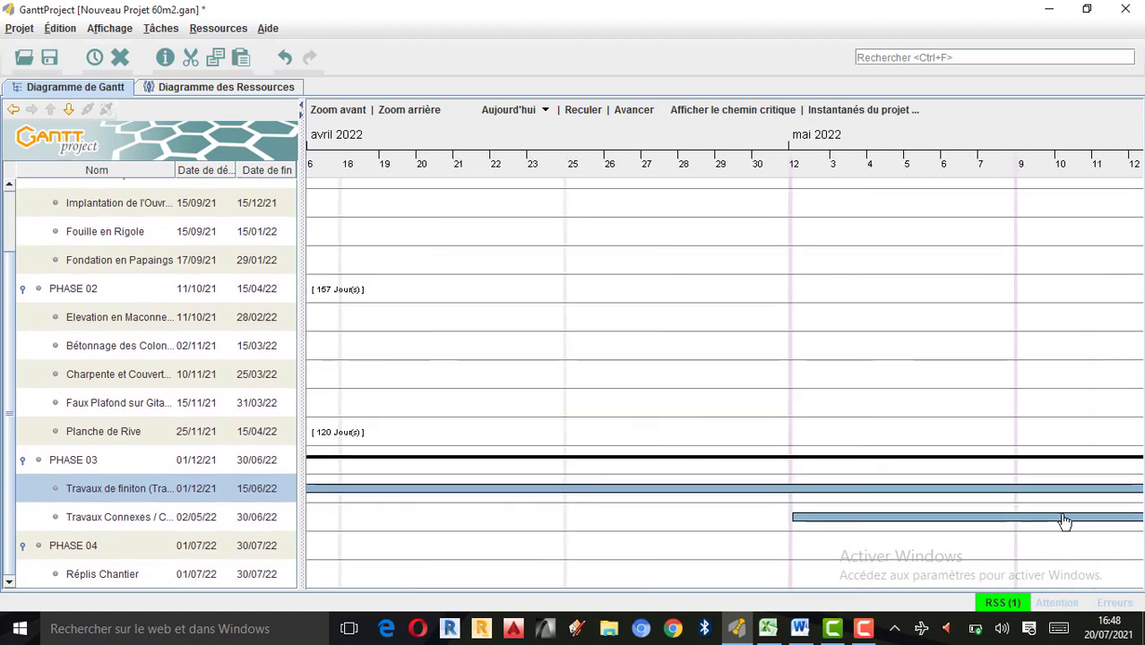
Examine the rest of the timeline through the end of PHASE 03 to the end of the PHASE 04 bar.
{"action": "left_click", "coordinate": [1063, 521]}
{"action": "left_click_drag", "start_coordinate": [1010, 386], "coordinate": [767, 374]}
{"action": "left_click_drag", "start_coordinate": [1018, 380], "coordinate": [679, 393]}
{"action": "left_click_drag", "start_coordinate": [959, 383], "coordinate": [583, 375]}
{"action": "left_click_drag", "start_coordinate": [923, 381], "coordinate": [777, 389]}
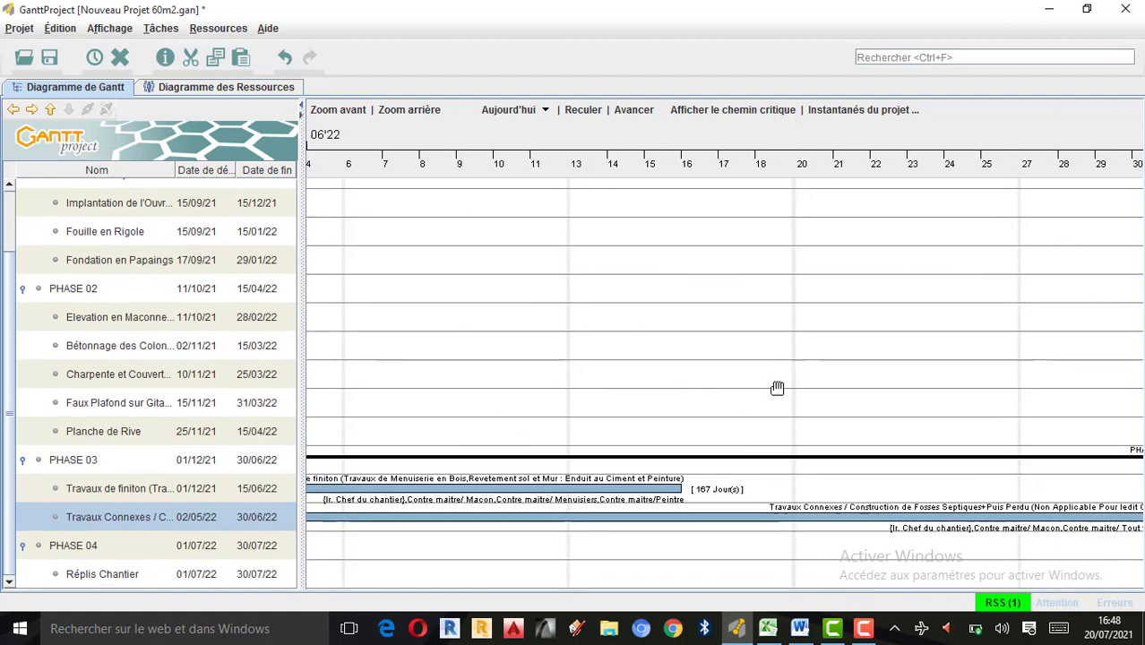
{"action": "left_click_drag", "start_coordinate": [634, 350], "coordinate": [675, 346]}
{"action": "left_click_drag", "start_coordinate": [922, 362], "coordinate": [708, 366]}
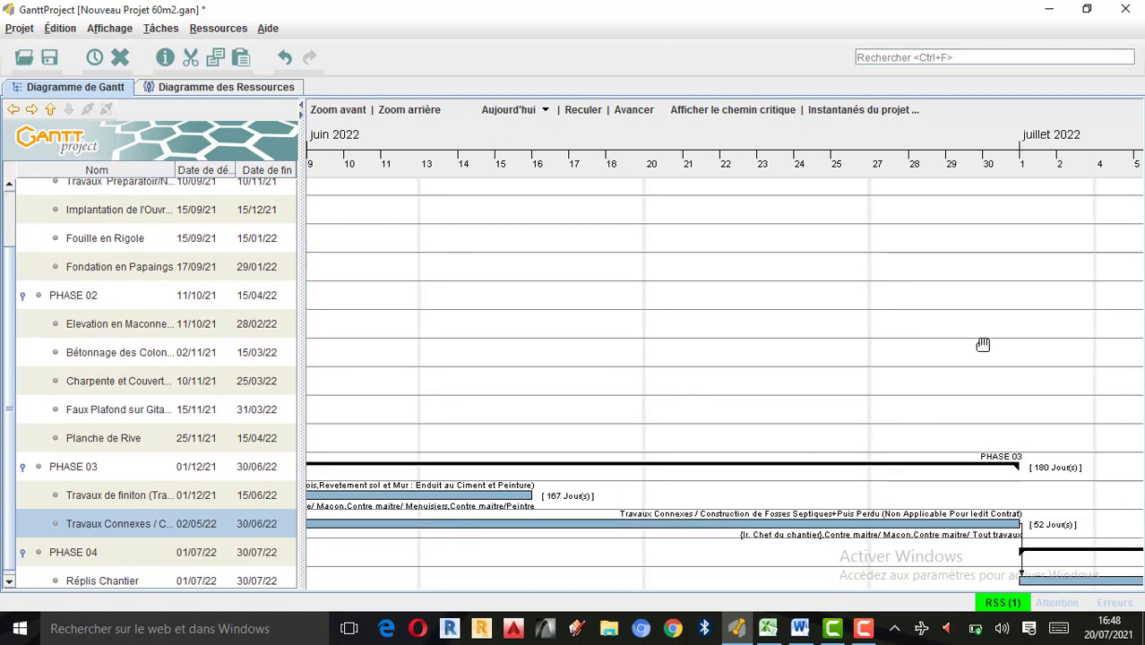
{"action": "left_click_drag", "start_coordinate": [984, 342], "coordinate": [759, 344]}
{"action": "left_click_drag", "start_coordinate": [889, 366], "coordinate": [654, 376]}
{"action": "scroll", "coordinate": [800, 345], "scroll_direction": "down", "scroll_amount": 1}
{"action": "left_click_drag", "start_coordinate": [936, 399], "coordinate": [683, 380]}
{"action": "left_click_drag", "start_coordinate": [1011, 361], "coordinate": [817, 352]}
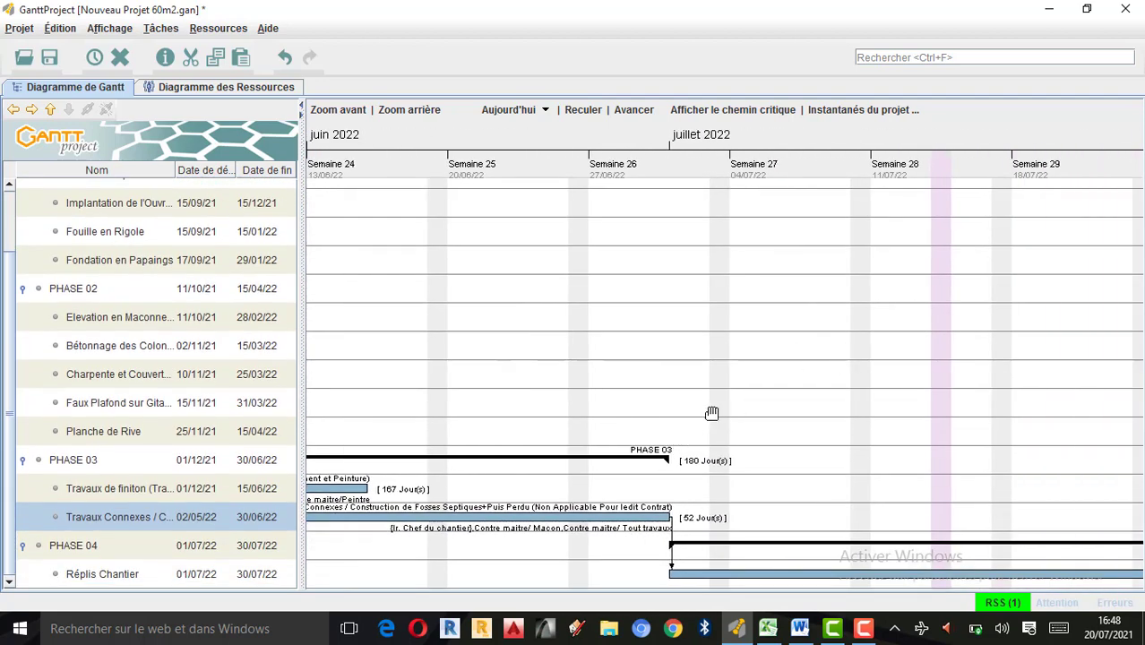
{"action": "left_click_drag", "start_coordinate": [1004, 362], "coordinate": [722, 366]}
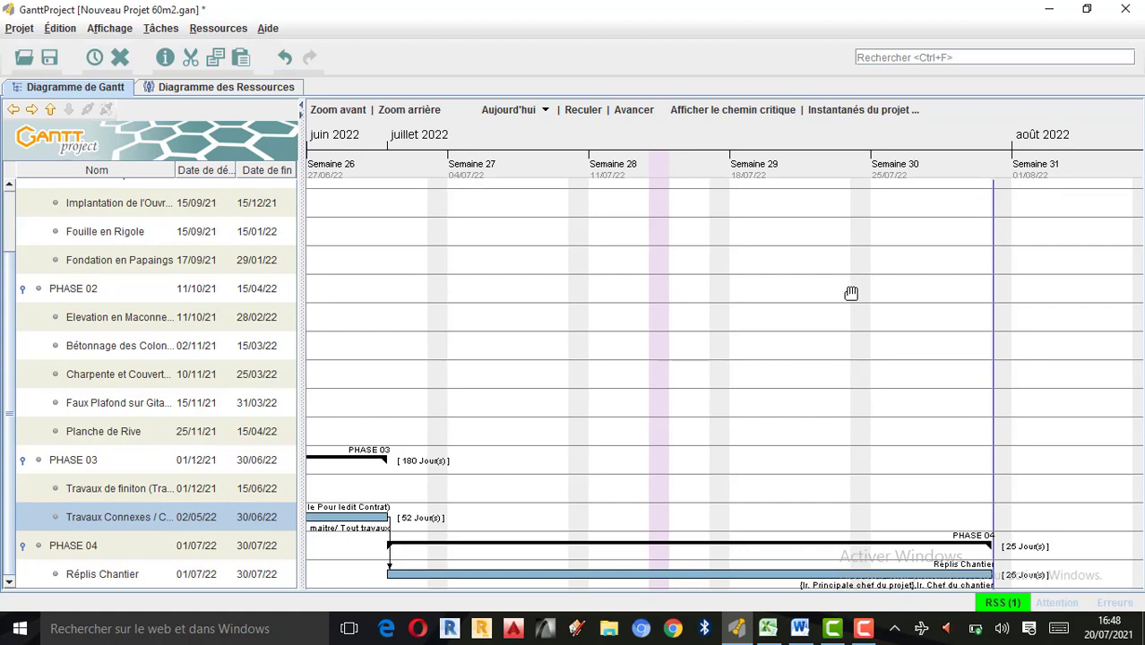
Examine the Gantt chart backward from PHASE 04 through the PHASE 02 tasks to the end of the PHASE 01 bar.
{"action": "left_click_drag", "start_coordinate": [758, 306], "coordinate": [1066, 301]}
{"action": "left_click_drag", "start_coordinate": [733, 288], "coordinate": [923, 295]}
{"action": "left_click_drag", "start_coordinate": [475, 289], "coordinate": [842, 306]}
{"action": "left_click_drag", "start_coordinate": [761, 275], "coordinate": [1080, 293]}
{"action": "left_click_drag", "start_coordinate": [475, 289], "coordinate": [1011, 296]}
{"action": "left_click_drag", "start_coordinate": [848, 263], "coordinate": [1061, 272]}
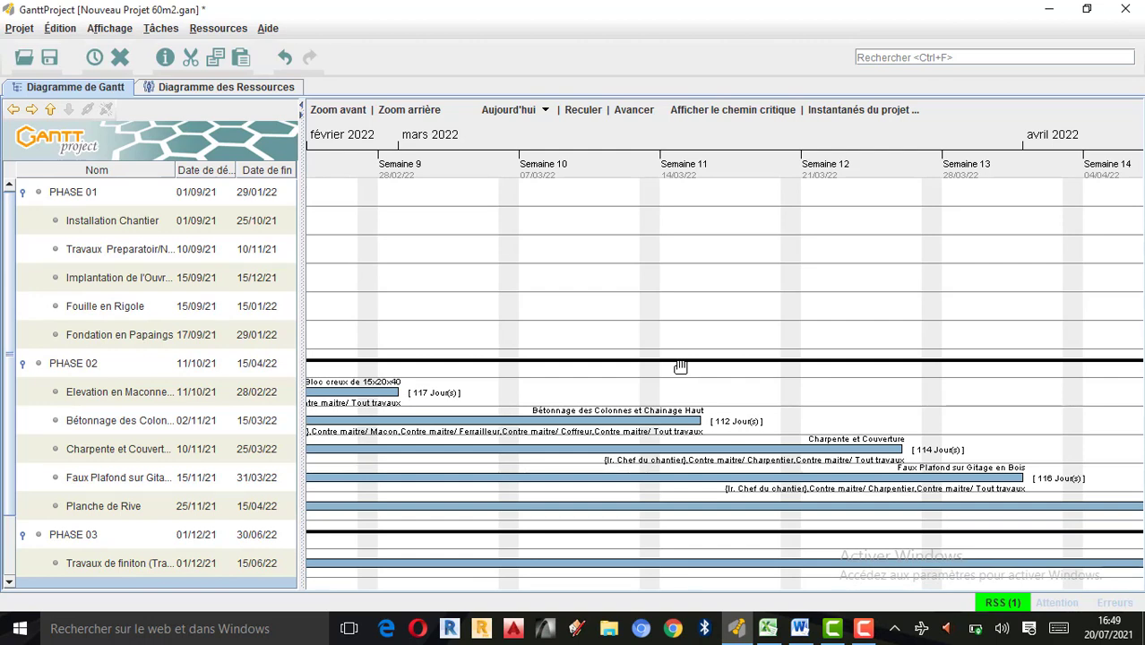
{"action": "left_click_drag", "start_coordinate": [520, 392], "coordinate": [868, 386]}
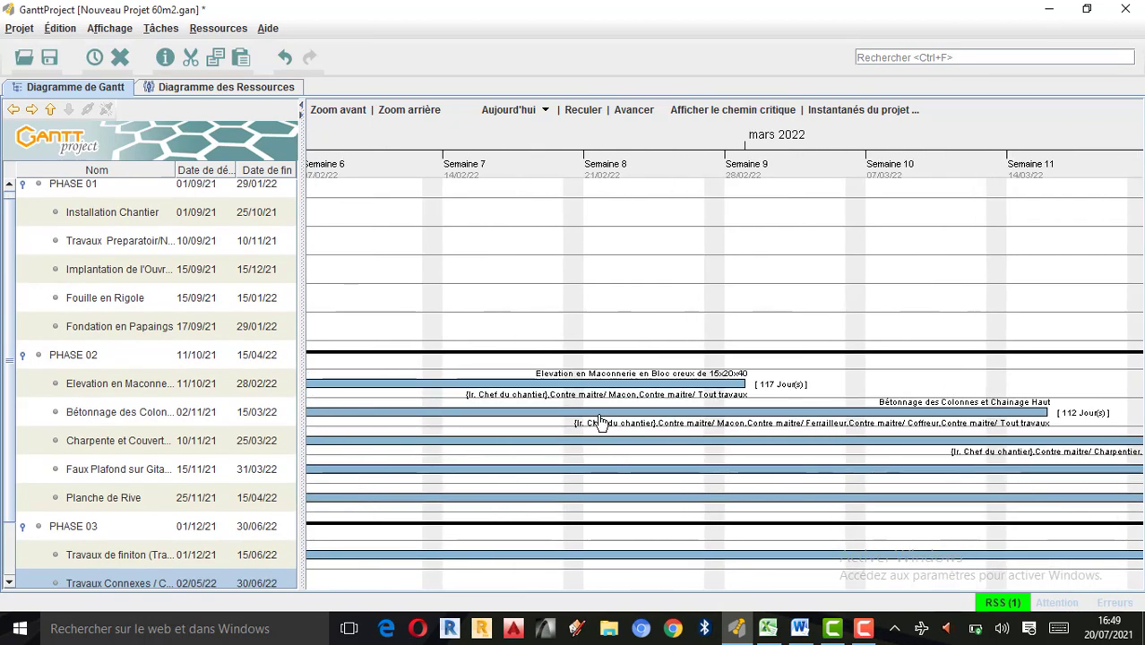
{"action": "left_click", "coordinate": [600, 420]}
{"action": "left_click_drag", "start_coordinate": [539, 305], "coordinate": [902, 314]}
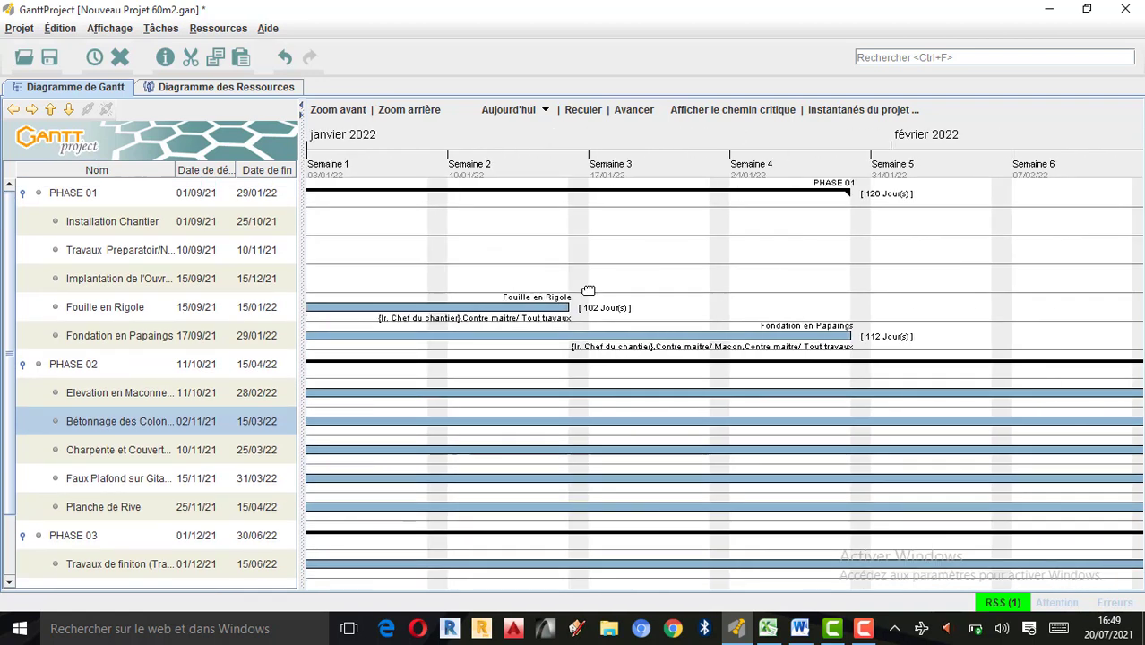
Examine the PHASE 01 tasks backward along the timeline to the project start in September 2021.
{"action": "left_click_drag", "start_coordinate": [587, 288], "coordinate": [945, 282]}
{"action": "left_click_drag", "start_coordinate": [573, 267], "coordinate": [923, 274]}
{"action": "left_click_drag", "start_coordinate": [537, 269], "coordinate": [890, 259]}
{"action": "left_click_drag", "start_coordinate": [538, 251], "coordinate": [888, 240]}
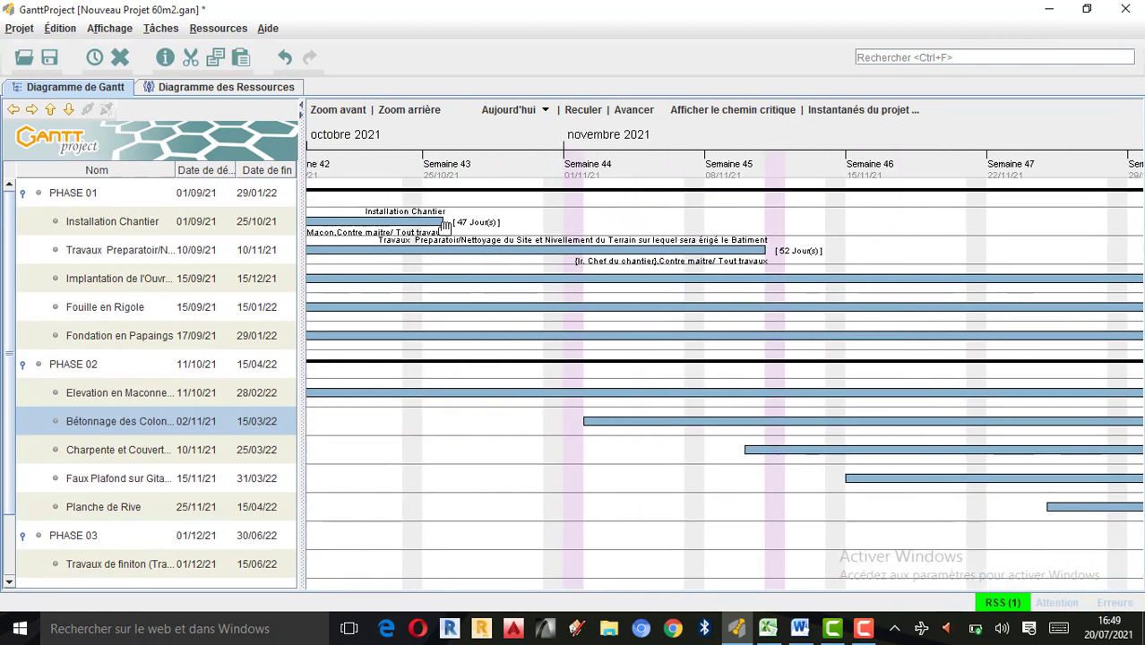
{"action": "left_click_drag", "start_coordinate": [441, 224], "coordinate": [748, 230]}
{"action": "left_click", "coordinate": [513, 234]}
{"action": "left_click_drag", "start_coordinate": [542, 217], "coordinate": [838, 224]}
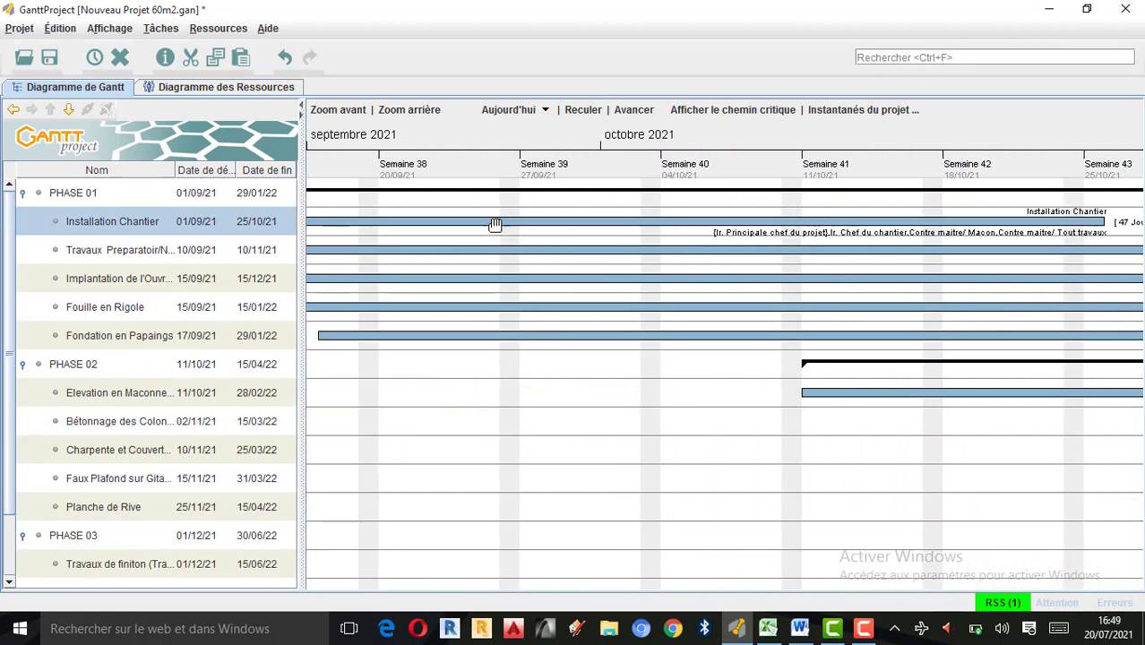
{"action": "left_click_drag", "start_coordinate": [494, 218], "coordinate": [905, 215]}
{"action": "left_click_drag", "start_coordinate": [491, 207], "coordinate": [452, 205]}
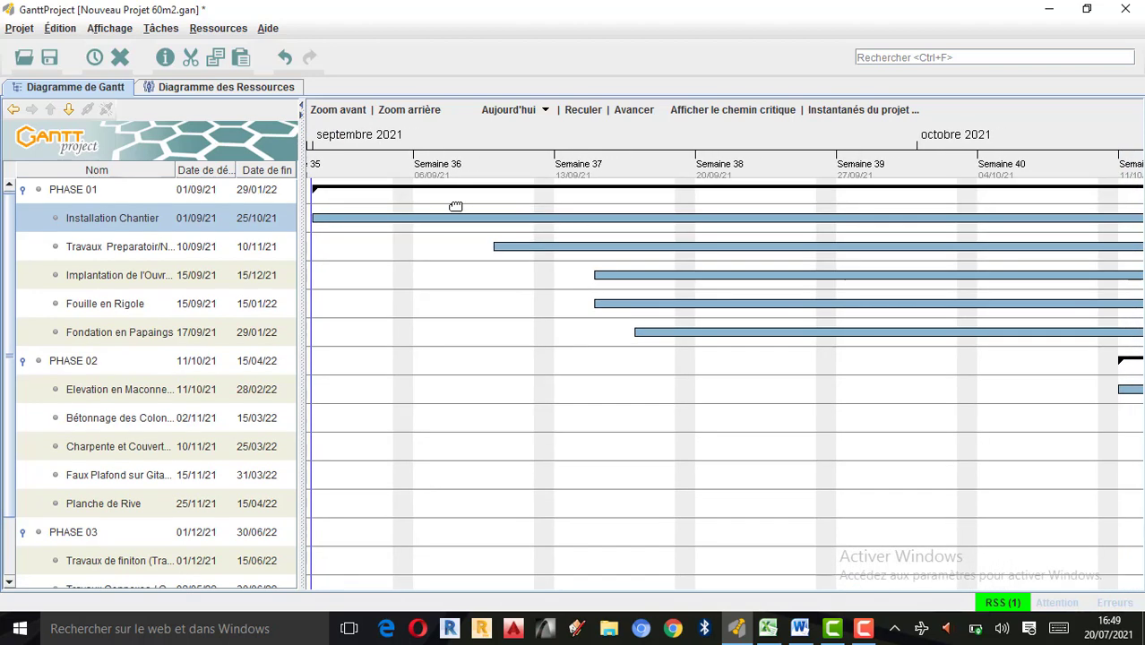
{"action": "right_click", "coordinate": [426, 314]}
{"action": "left_click", "coordinate": [424, 281]}
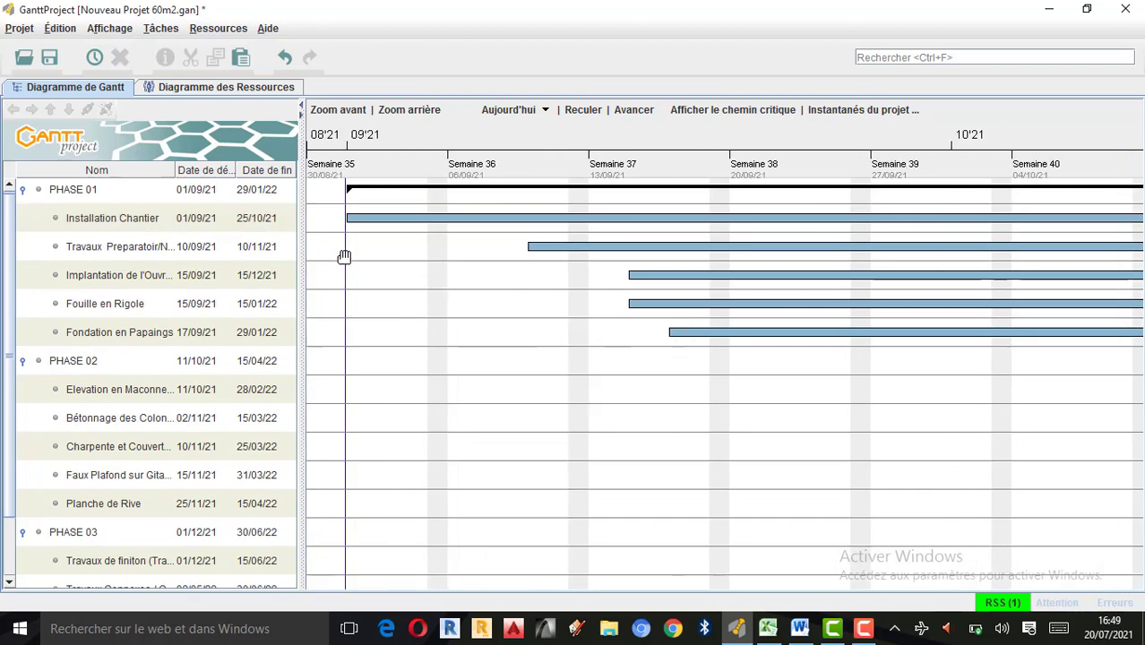
{"action": "left_click_drag", "start_coordinate": [378, 260], "coordinate": [374, 260]}
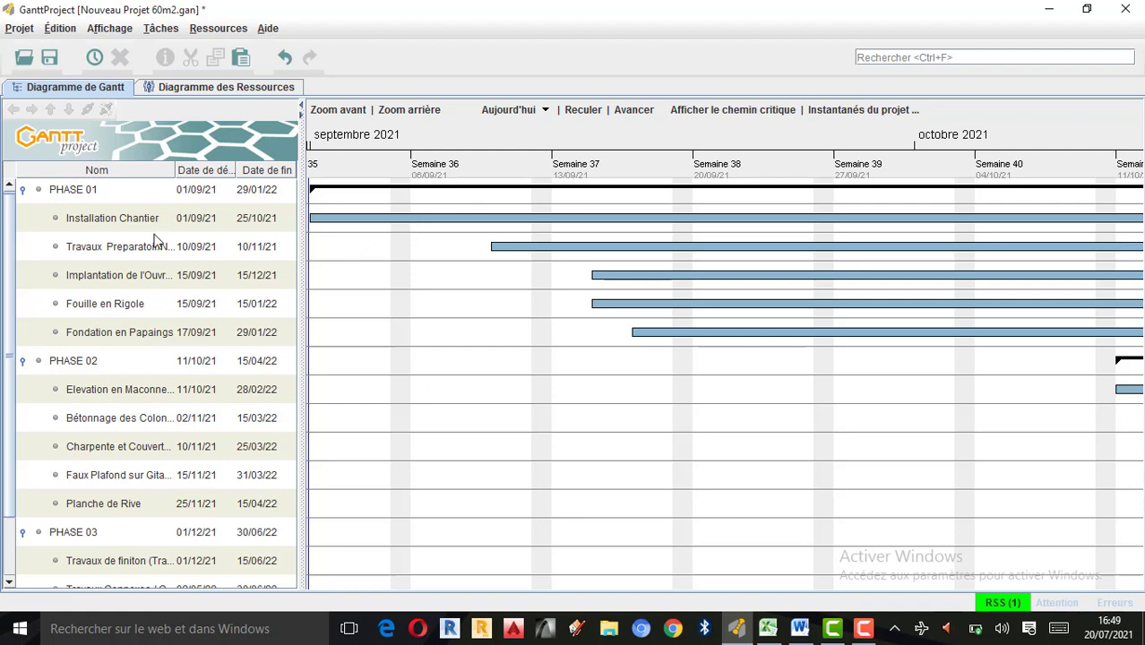
Set the bar colour of the Installation Chantier task to light cyan in its properties.
{"action": "left_click", "coordinate": [72, 221]}
{"action": "double_click", "coordinate": [38, 224]}
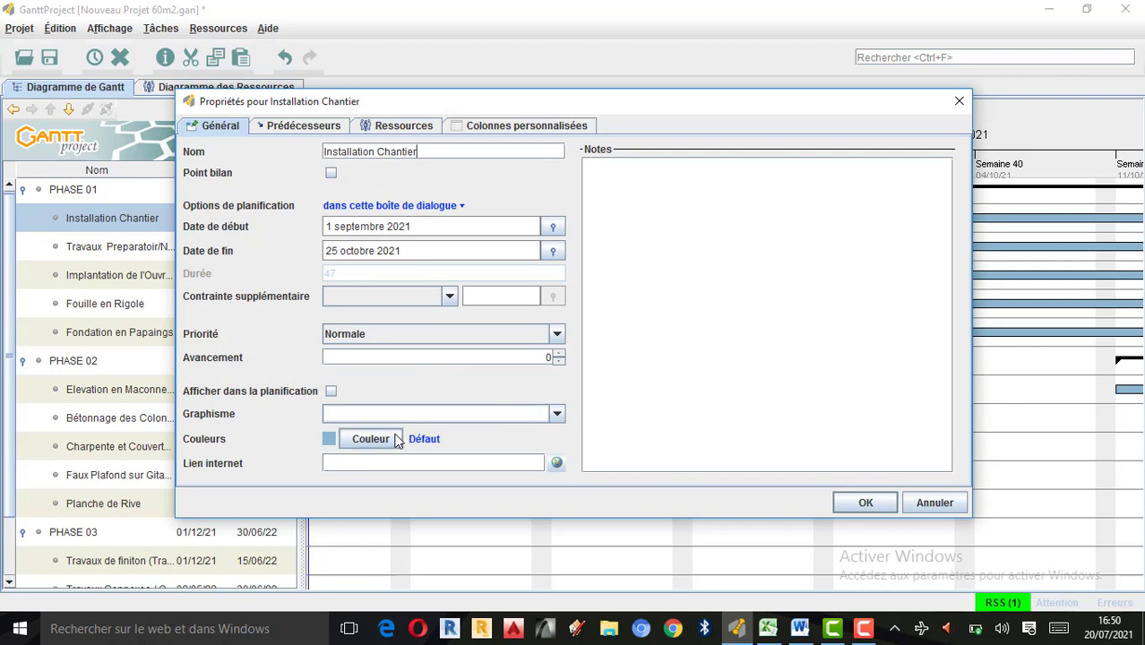
{"action": "left_click", "coordinate": [387, 445]}
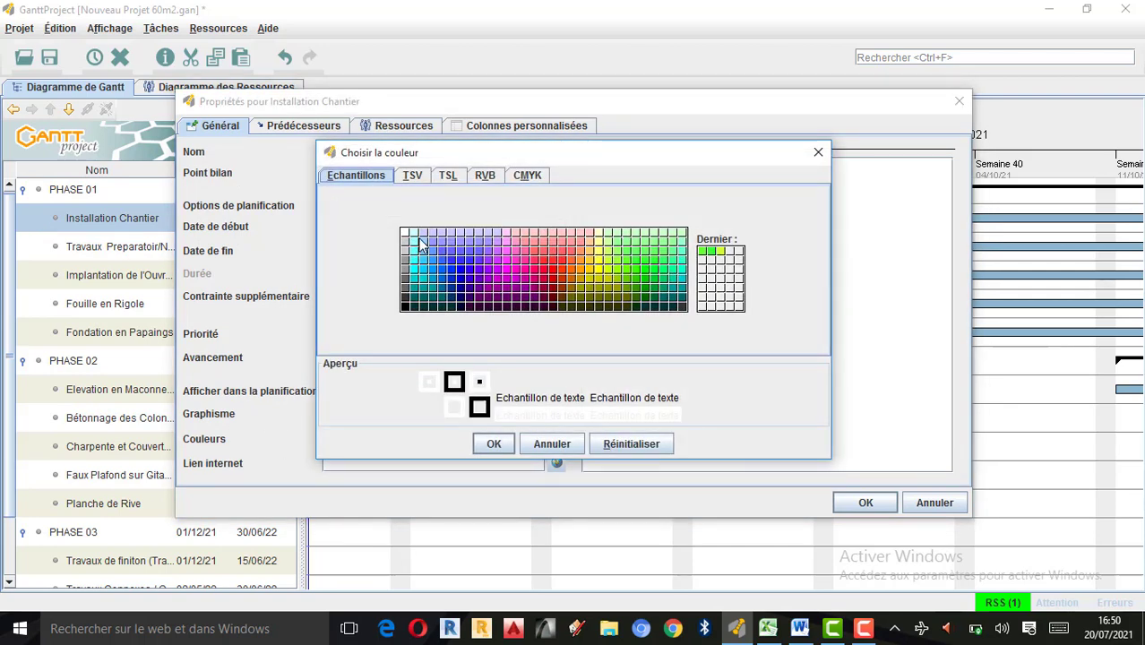
{"action": "left_click", "coordinate": [414, 242]}
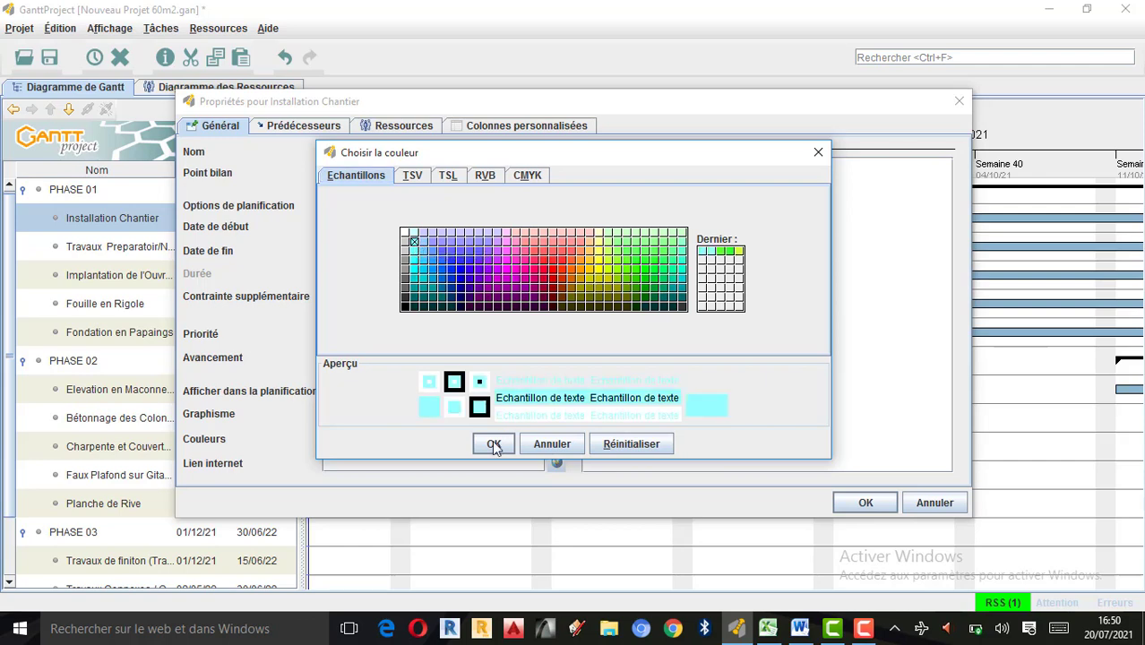
{"action": "left_click", "coordinate": [494, 445]}
{"action": "left_click", "coordinate": [866, 504]}
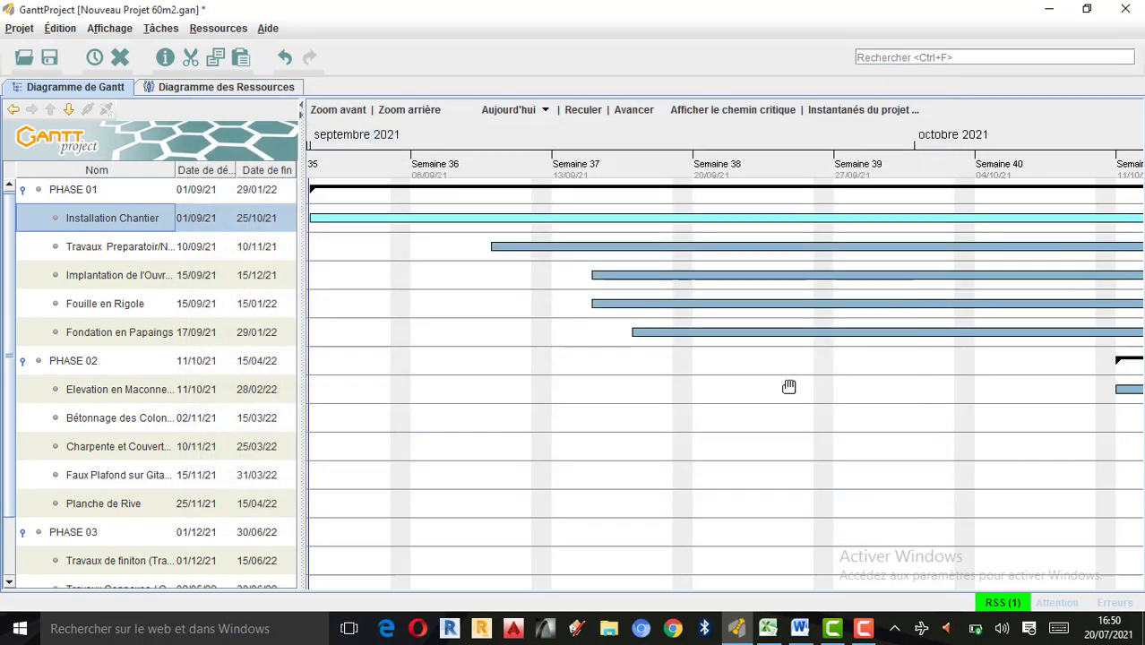
Set the bar colour of the Travaux Preparatoir/Nettoyage du Site task to yellow in its properties.
{"action": "double_click", "coordinate": [80, 249]}
{"action": "double_click", "coordinate": [51, 254]}
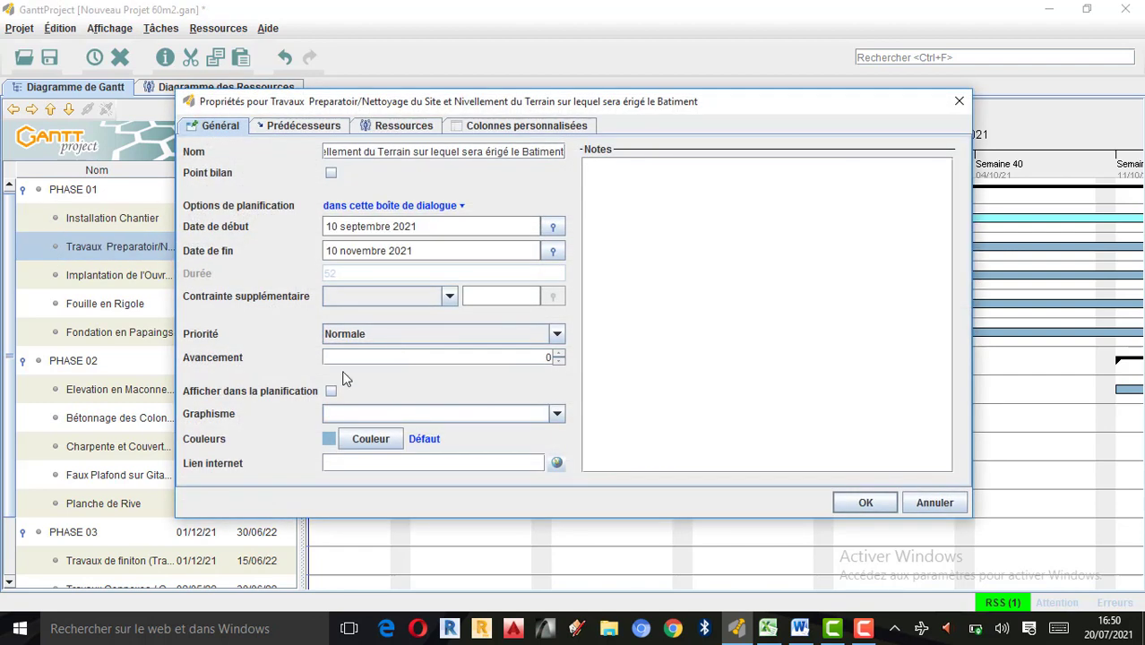
{"action": "left_click", "coordinate": [371, 439]}
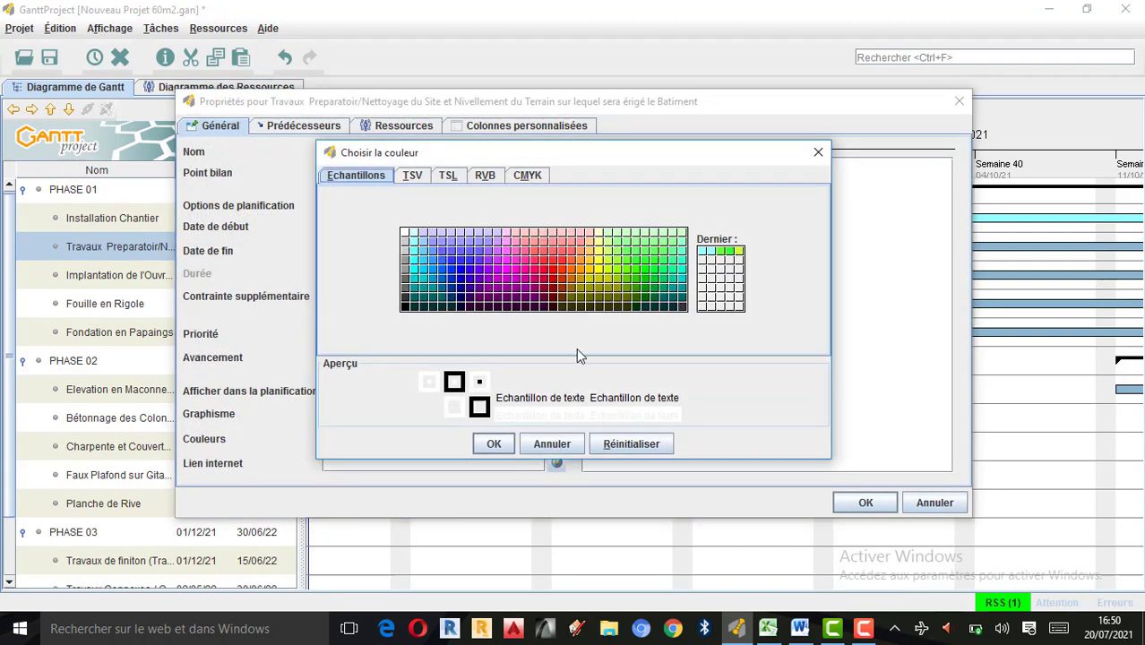
{"action": "left_click", "coordinate": [601, 262]}
{"action": "left_click", "coordinate": [494, 443]}
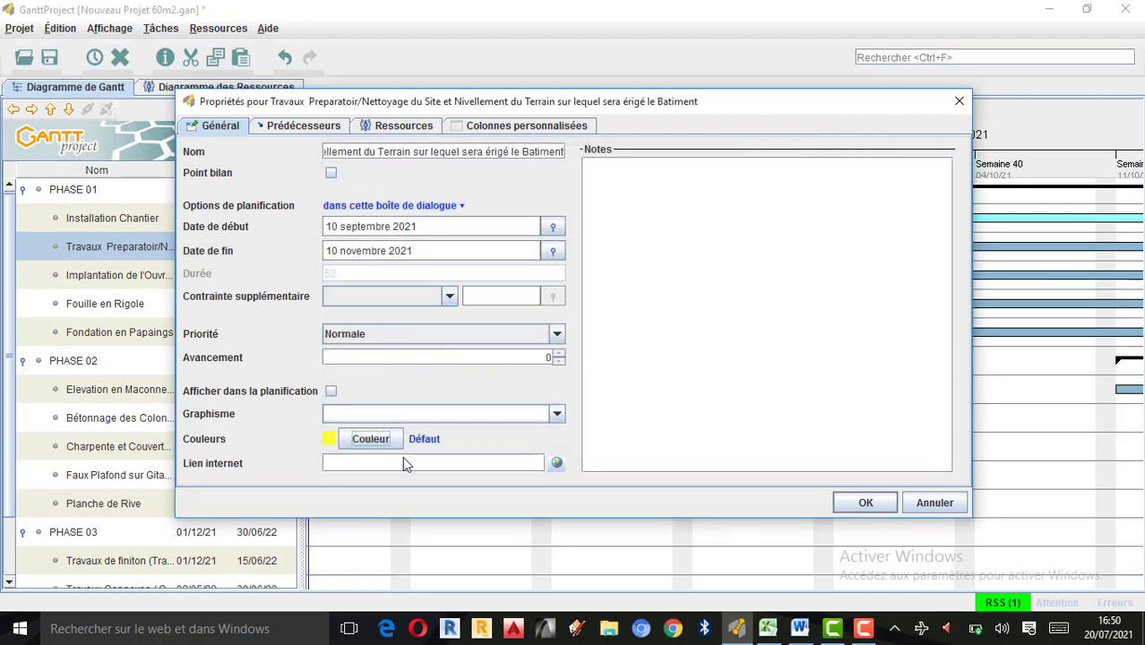
{"action": "left_click", "coordinate": [859, 503]}
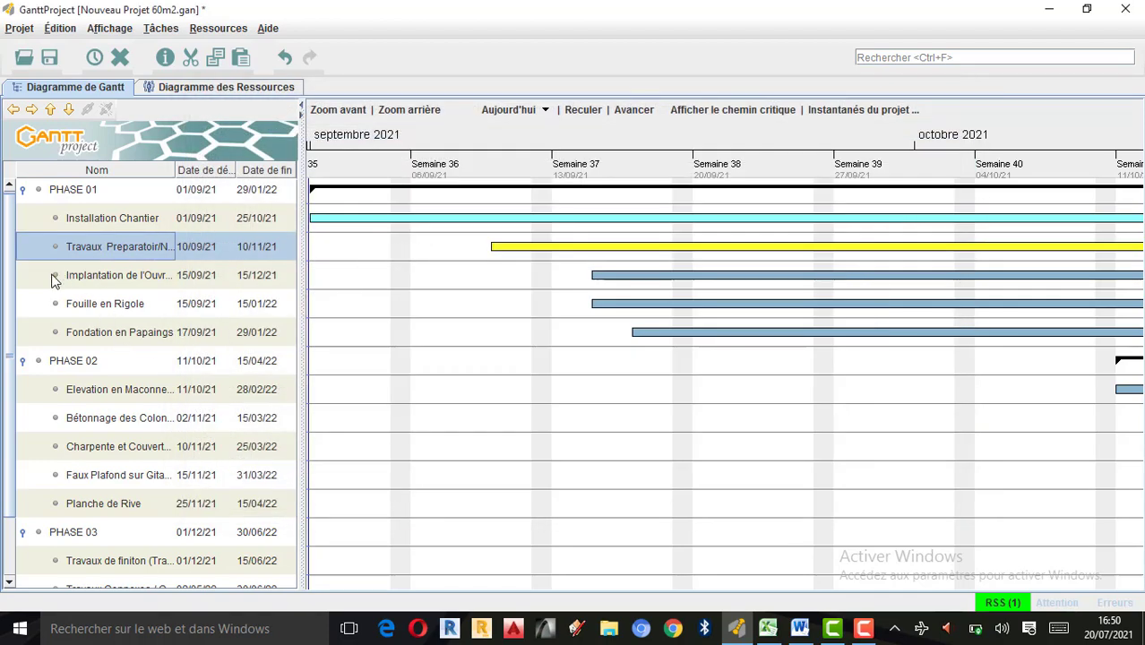
Set the bar colour of the Implantation de l'Ouvrage task to dark magenta in its properties.
{"action": "double_click", "coordinate": [54, 279]}
{"action": "double_click", "coordinate": [53, 279]}
{"action": "left_click", "coordinate": [370, 438]}
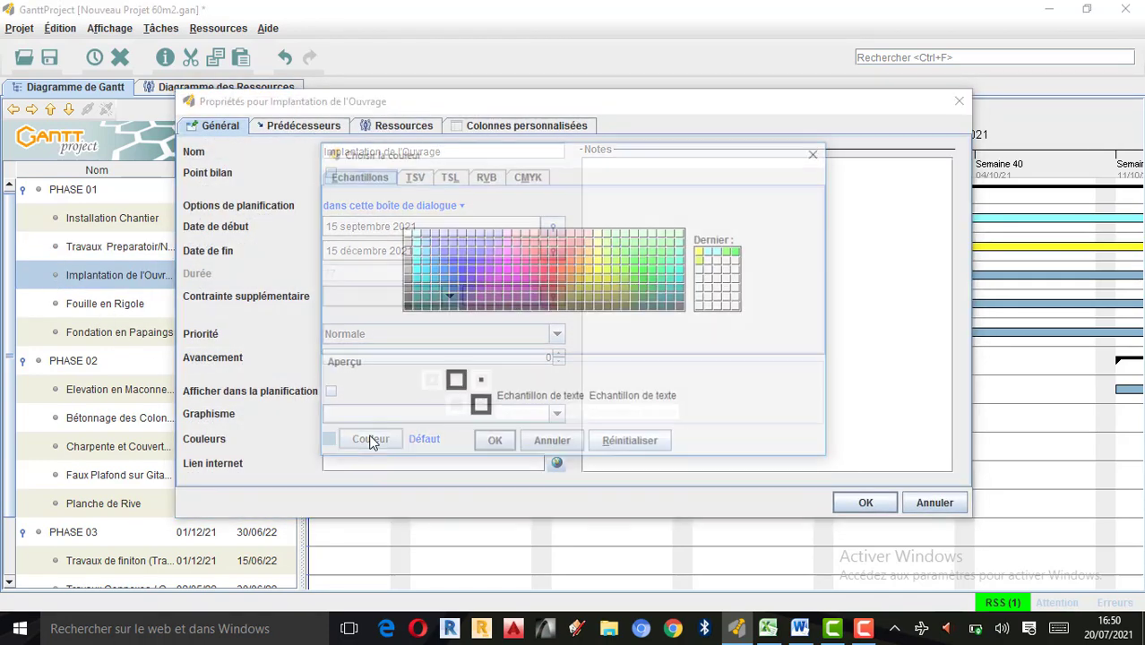
{"action": "left_click", "coordinate": [507, 279]}
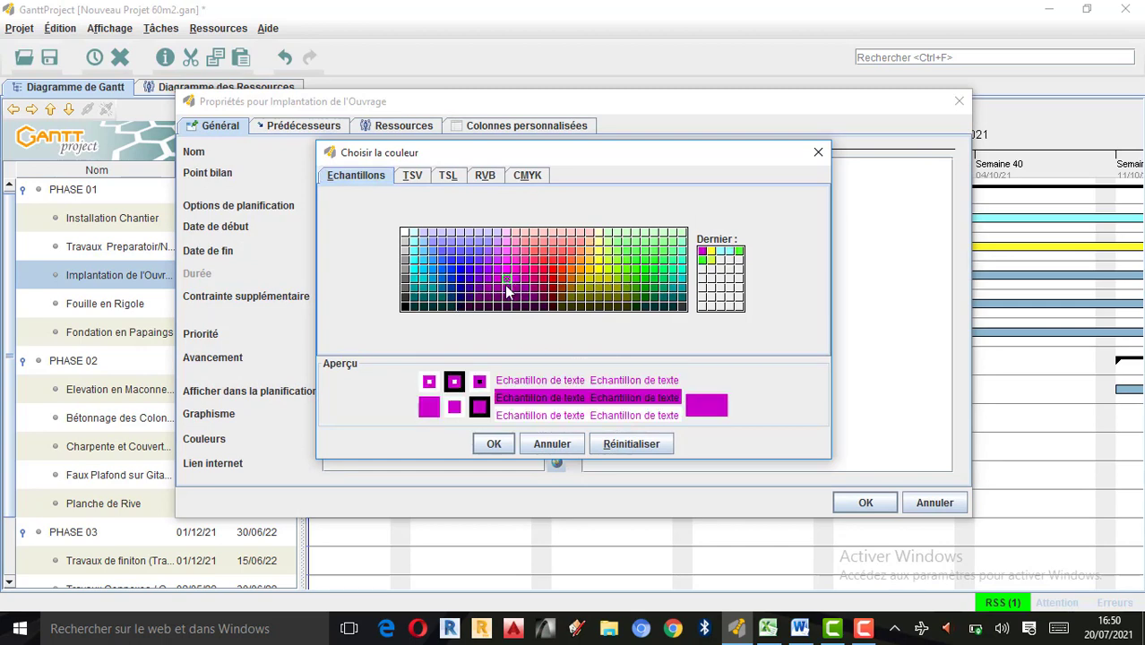
{"action": "left_click", "coordinate": [494, 445]}
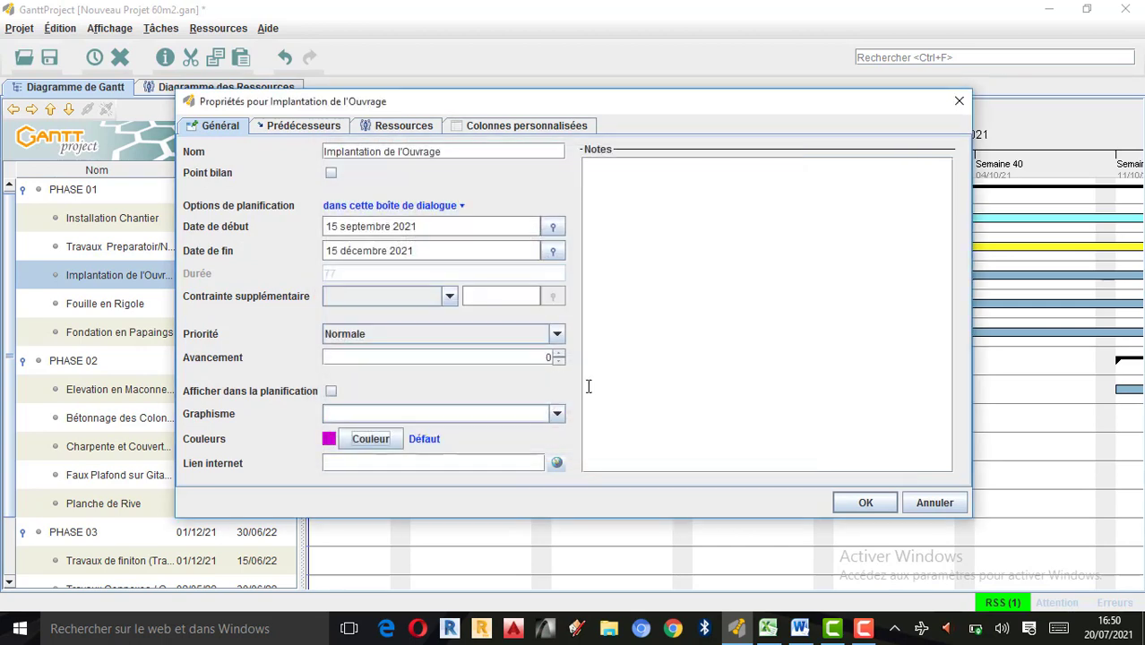
{"action": "left_click", "coordinate": [863, 504]}
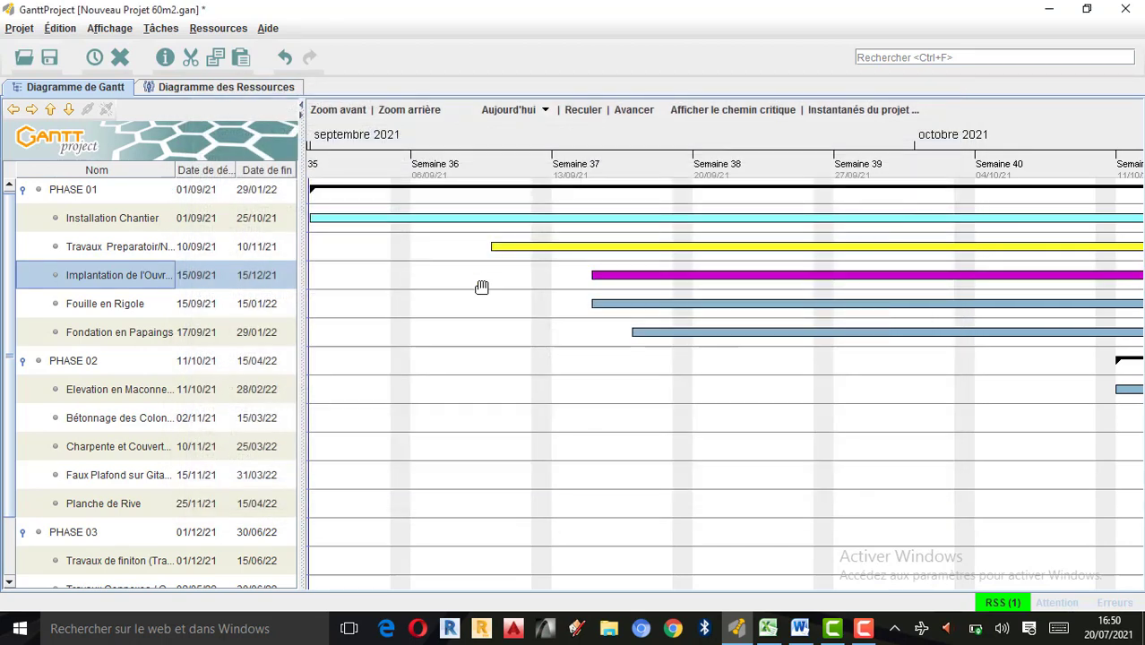
Set the bar colour of the Fouille en Rigole task to salmon pink in its properties.
{"action": "double_click", "coordinate": [49, 305]}
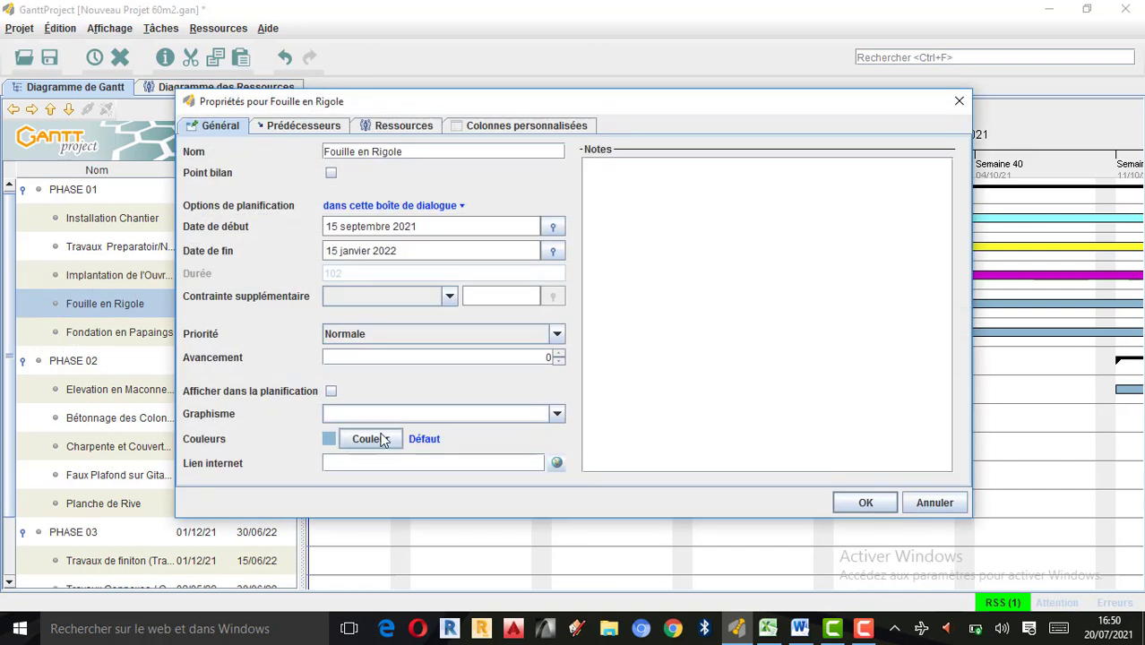
{"action": "left_click", "coordinate": [366, 438]}
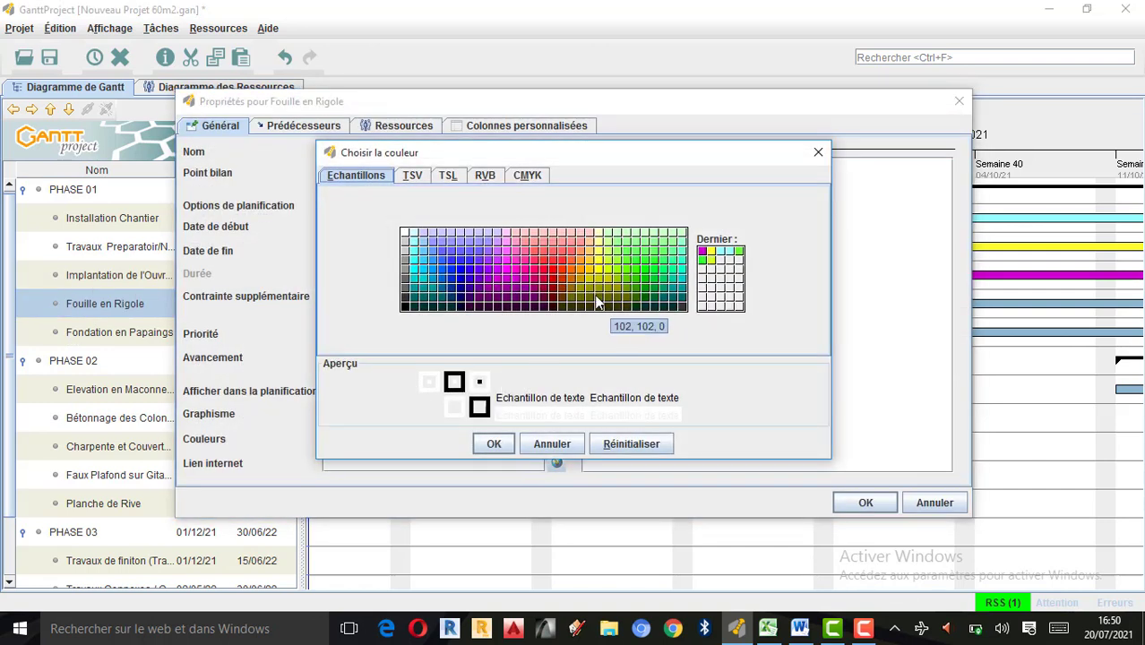
{"action": "left_click", "coordinate": [553, 242]}
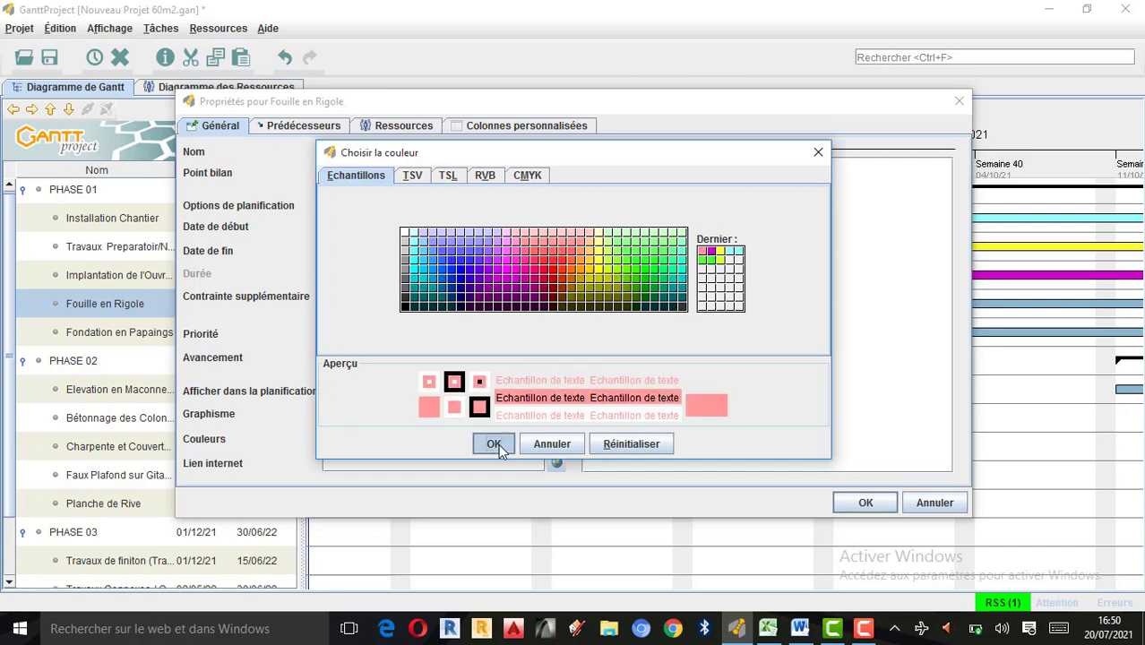
{"action": "left_click", "coordinate": [495, 444]}
{"action": "left_click", "coordinate": [856, 504]}
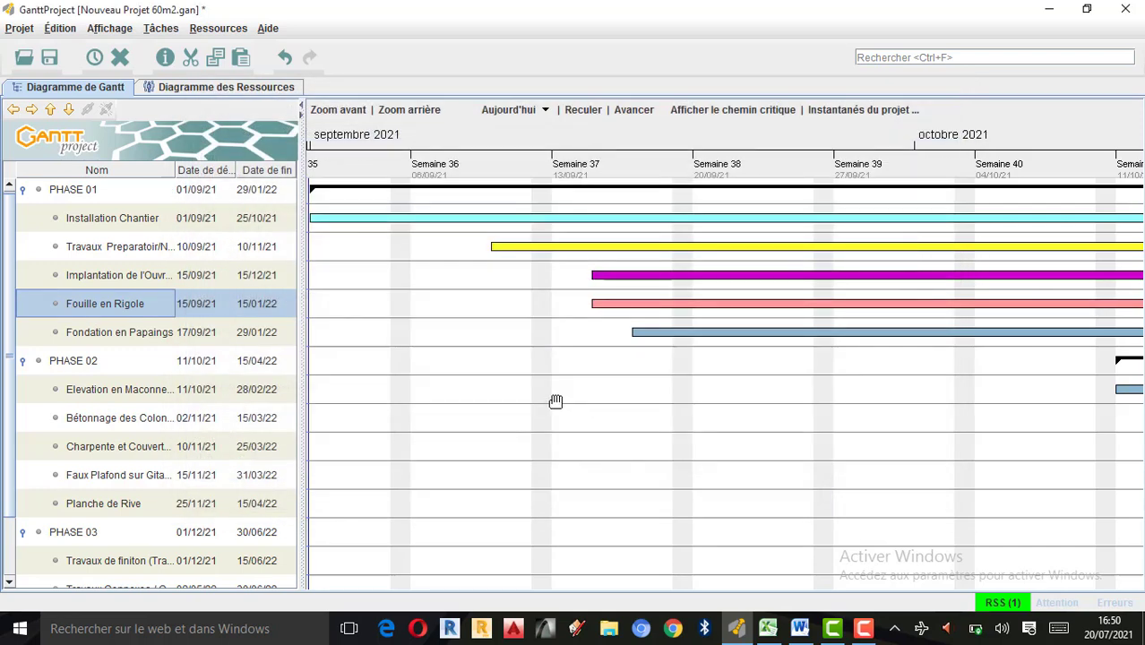
Set the bar colour of the Fondation en Papaings task to very dark purple in its properties.
{"action": "left_click_drag", "start_coordinate": [688, 444], "coordinate": [577, 434]}
{"action": "left_click_drag", "start_coordinate": [733, 449], "coordinate": [563, 456]}
{"action": "left_click_drag", "start_coordinate": [659, 450], "coordinate": [657, 449]}
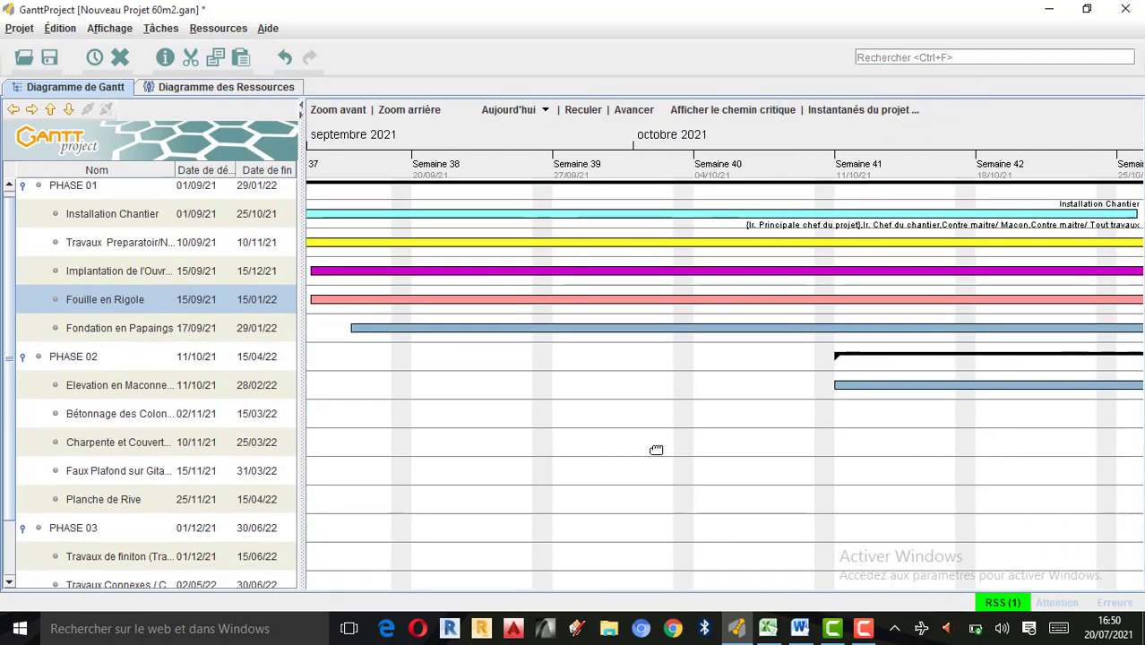
{"action": "double_click", "coordinate": [42, 326]}
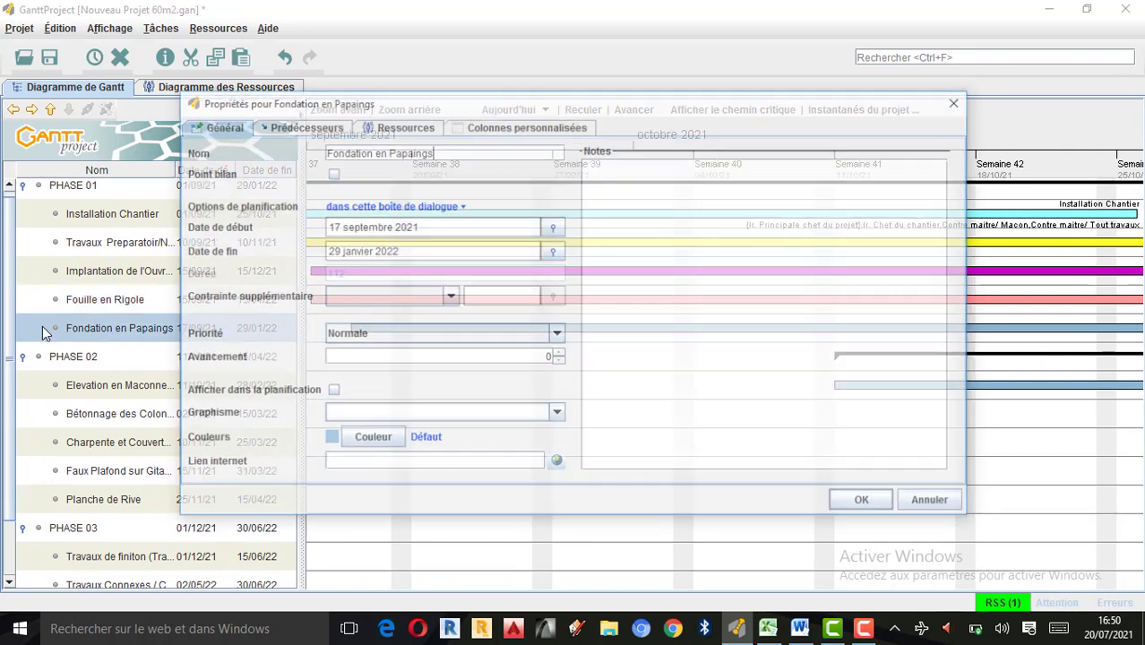
{"action": "left_click", "coordinate": [376, 437]}
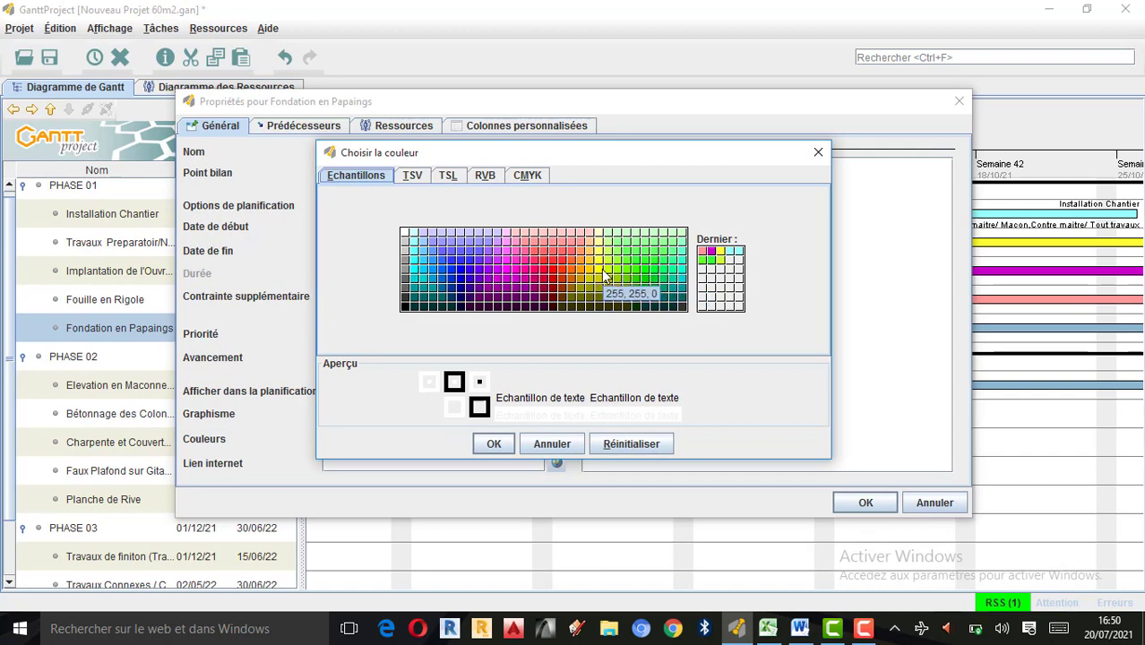
{"action": "left_click", "coordinate": [499, 307]}
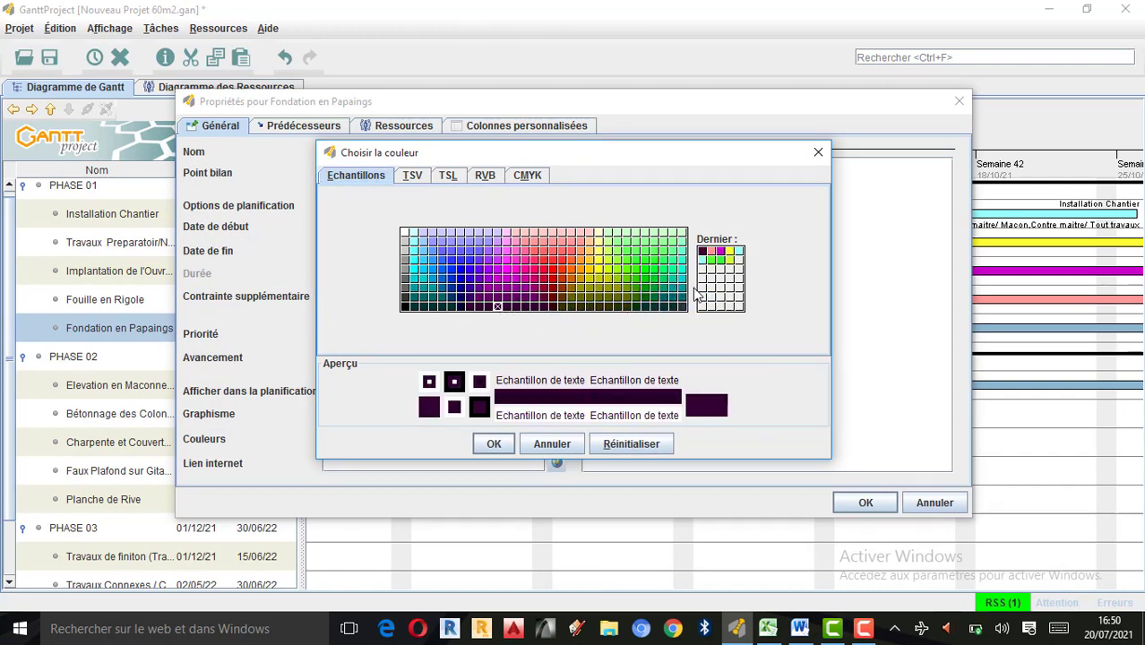
{"action": "left_click", "coordinate": [516, 444]}
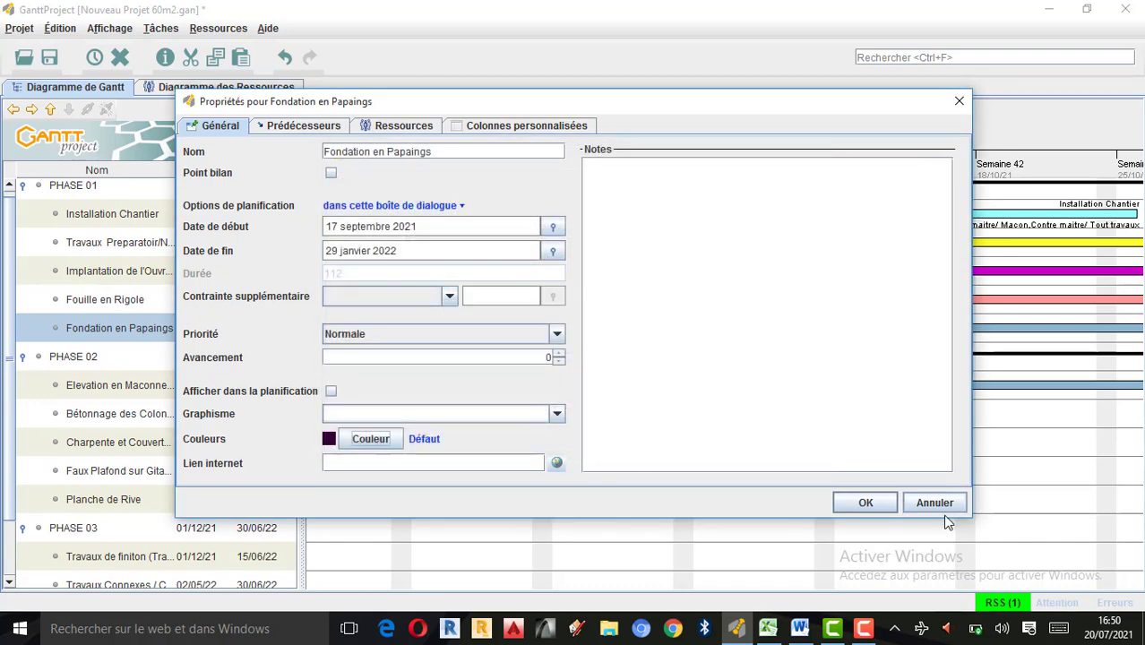
{"action": "left_click", "coordinate": [866, 502]}
Examine the recoloured PHASE 01 bars forward along the timeline from September 2021 to the end of the phase in January 2022.
{"action": "scroll", "coordinate": [766, 446], "scroll_direction": "up", "scroll_amount": 3}
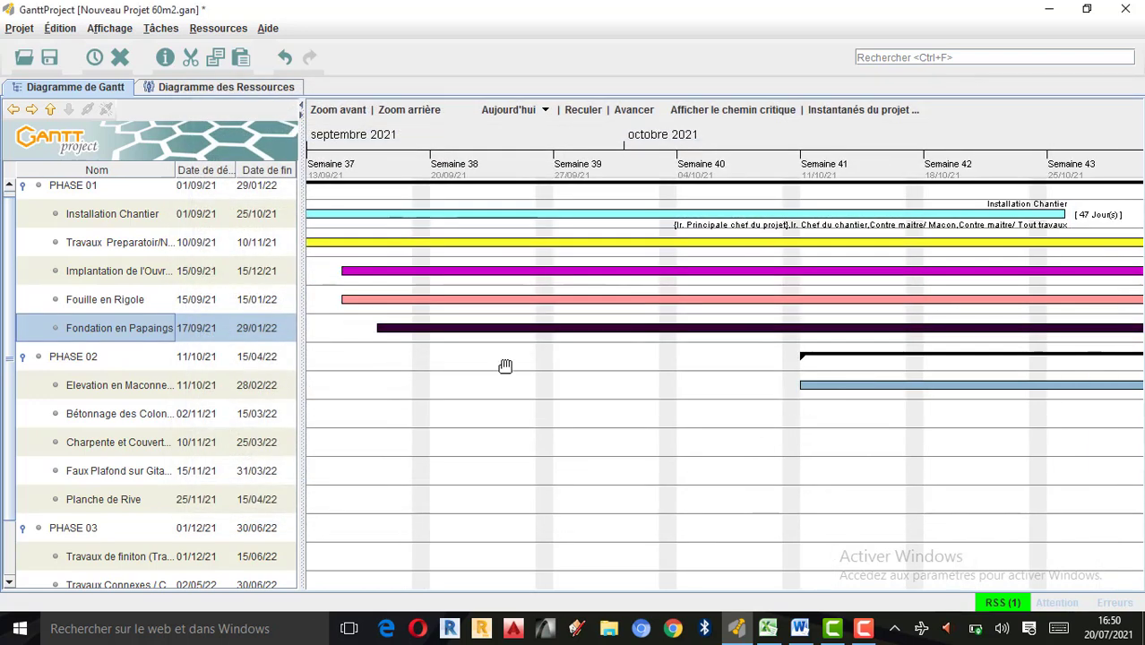
{"action": "left_click_drag", "start_coordinate": [808, 466], "coordinate": [588, 475]}
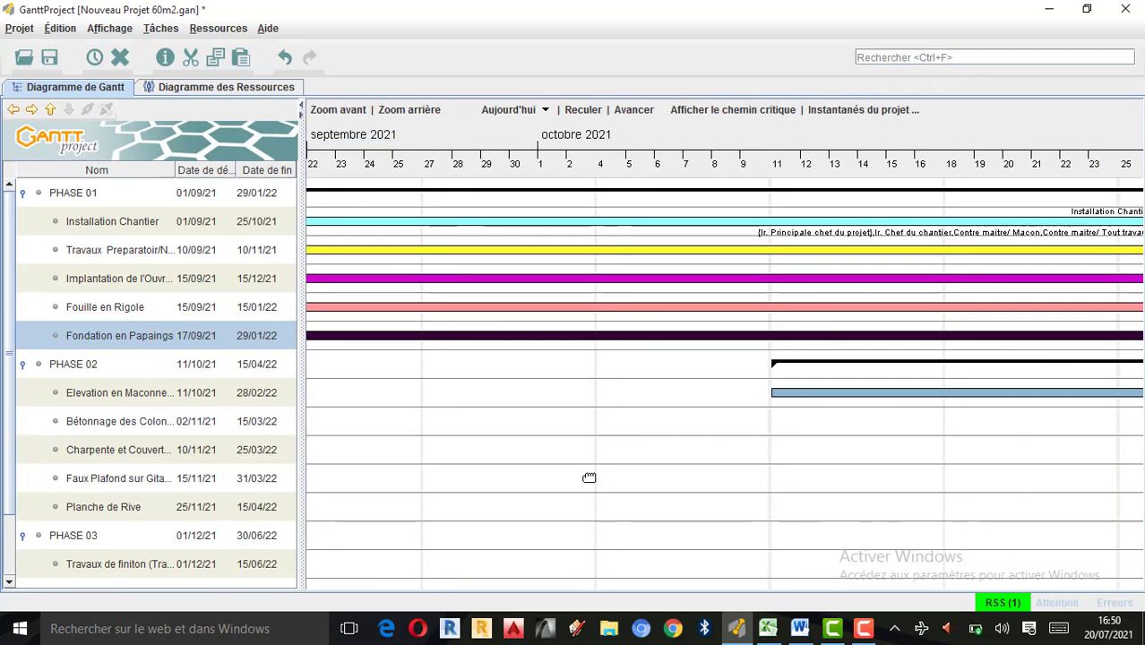
{"action": "left_click_drag", "start_coordinate": [866, 485], "coordinate": [710, 484]}
{"action": "left_click_drag", "start_coordinate": [956, 480], "coordinate": [748, 478]}
{"action": "left_click_drag", "start_coordinate": [860, 480], "coordinate": [662, 498]}
{"action": "left_click_drag", "start_coordinate": [872, 519], "coordinate": [626, 506]}
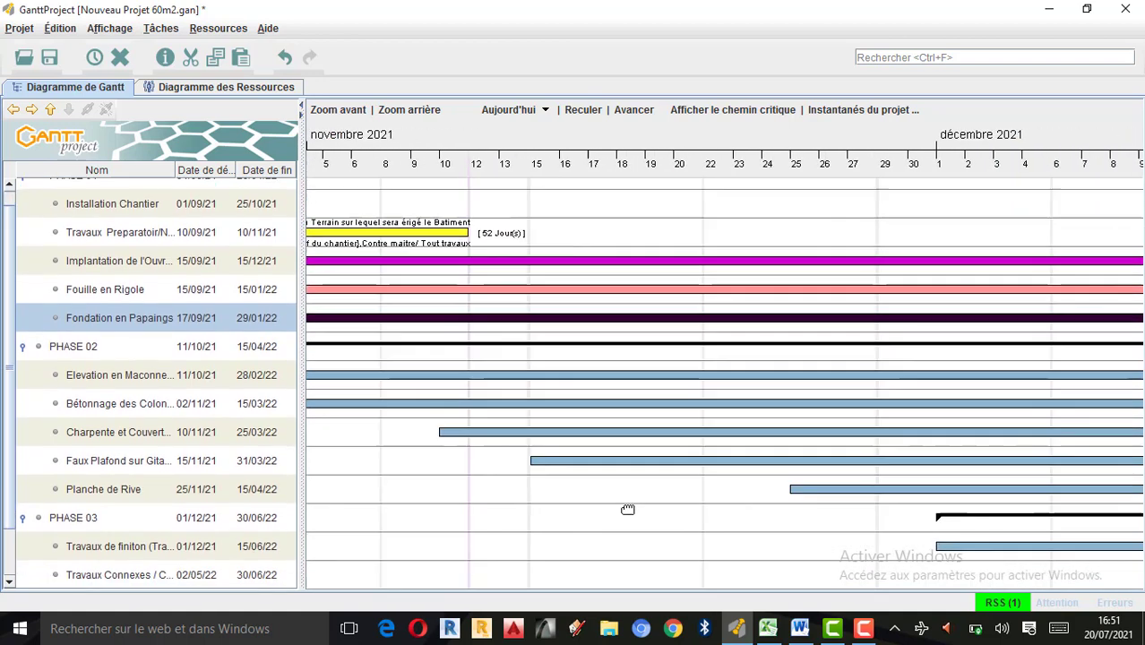
{"action": "left_click", "coordinate": [785, 435]}
{"action": "left_click_drag", "start_coordinate": [945, 415], "coordinate": [644, 392]}
{"action": "left_click_drag", "start_coordinate": [1055, 218], "coordinate": [758, 254]}
{"action": "left_click_drag", "start_coordinate": [1069, 251], "coordinate": [833, 256]}
{"action": "left_click_drag", "start_coordinate": [1037, 259], "coordinate": [839, 241]}
{"action": "left_click_drag", "start_coordinate": [940, 241], "coordinate": [792, 240]}
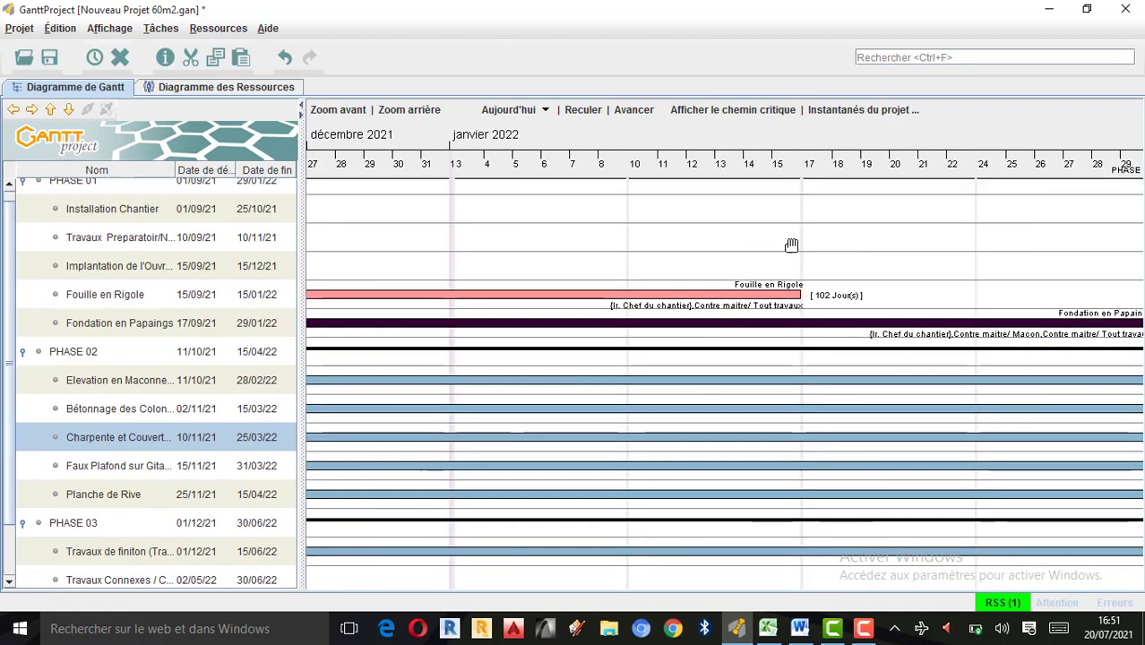
{"action": "left_click_drag", "start_coordinate": [1101, 242], "coordinate": [793, 240]}
{"action": "left_click_drag", "start_coordinate": [956, 240], "coordinate": [869, 241]}
{"action": "left_click_drag", "start_coordinate": [997, 258], "coordinate": [837, 259]}
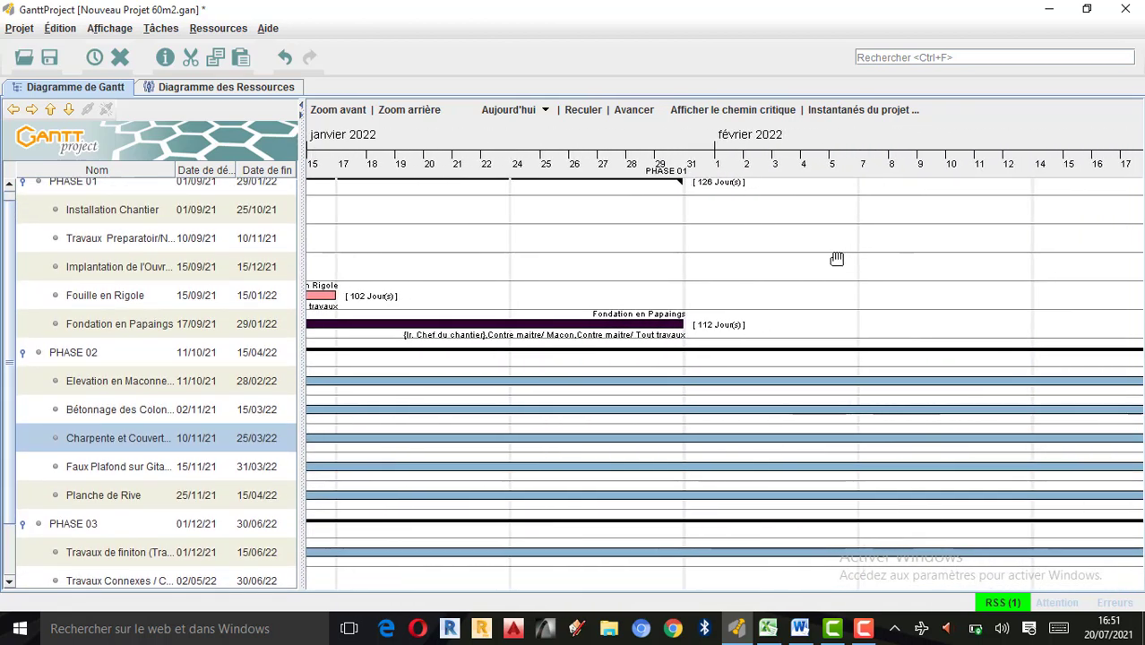
{"action": "left_click_drag", "start_coordinate": [974, 283], "coordinate": [877, 309]}
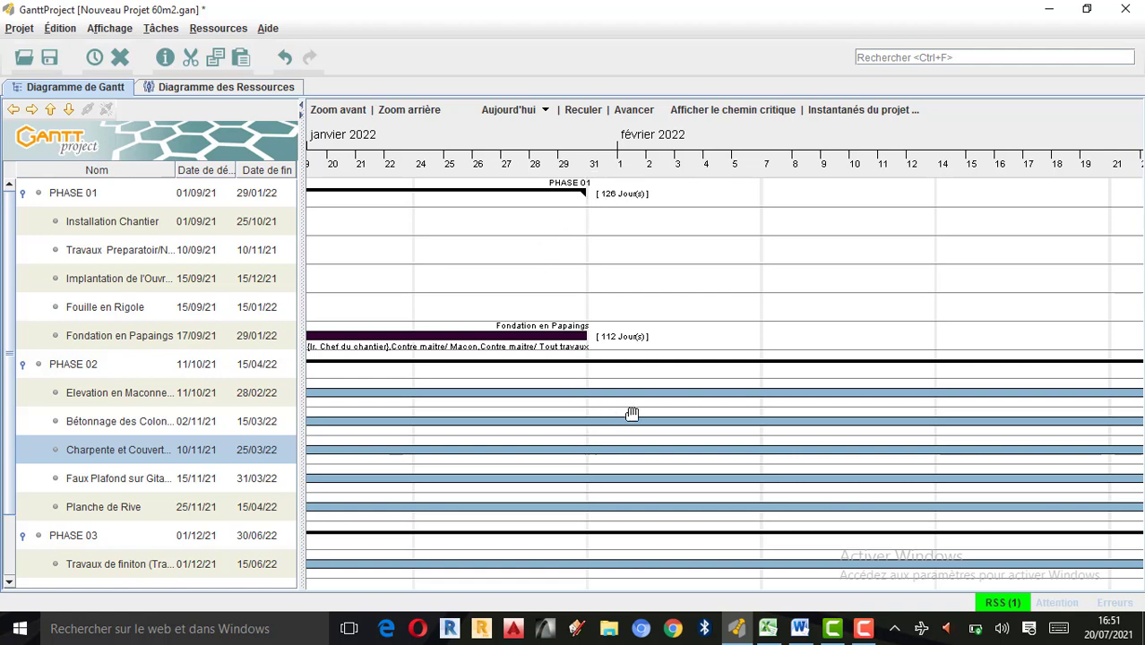
Set the bar colour of the Elevation en Maconnerie en Bloc creux de 15x20x40 task to bright green in its properties.
{"action": "double_click", "coordinate": [39, 394]}
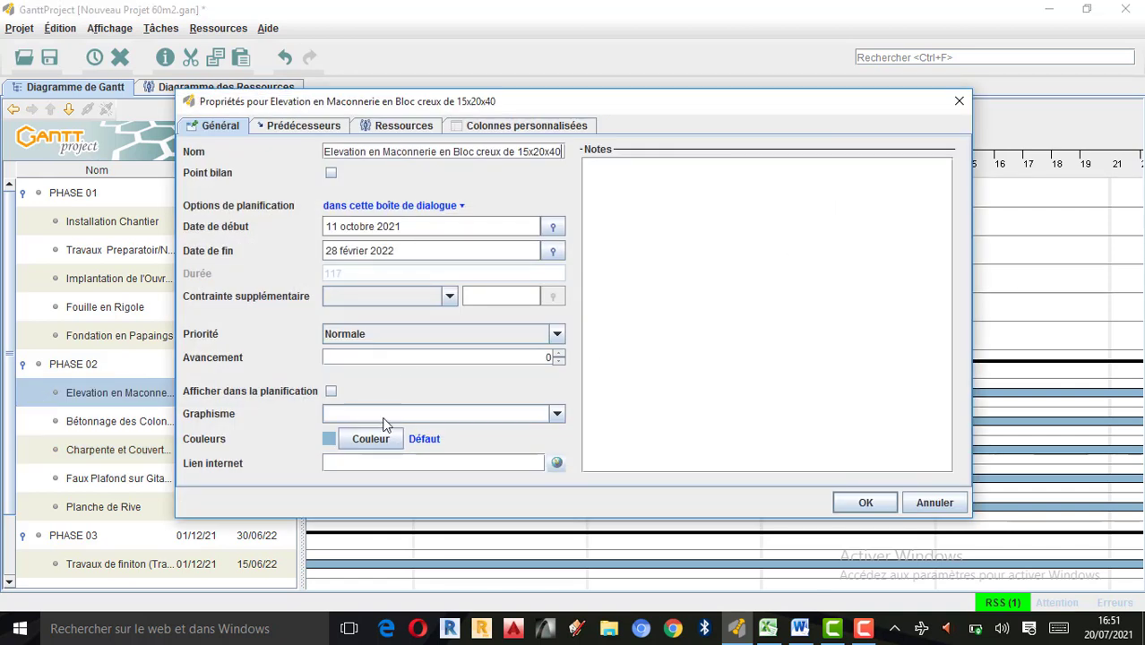
{"action": "left_click", "coordinate": [371, 439]}
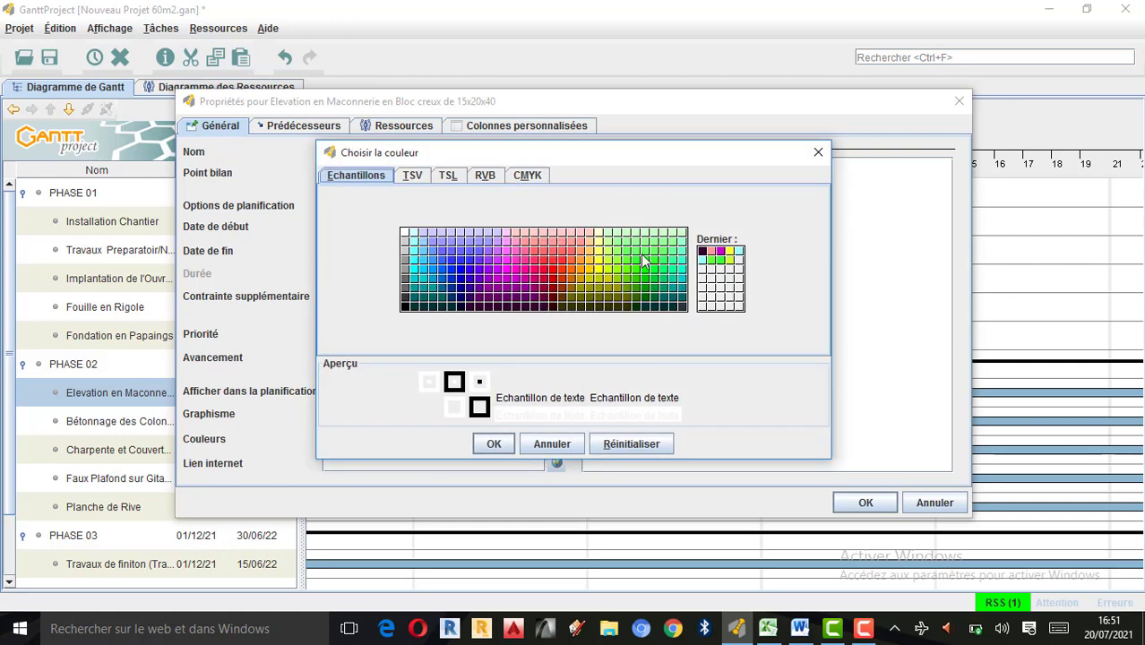
{"action": "left_click", "coordinate": [666, 279]}
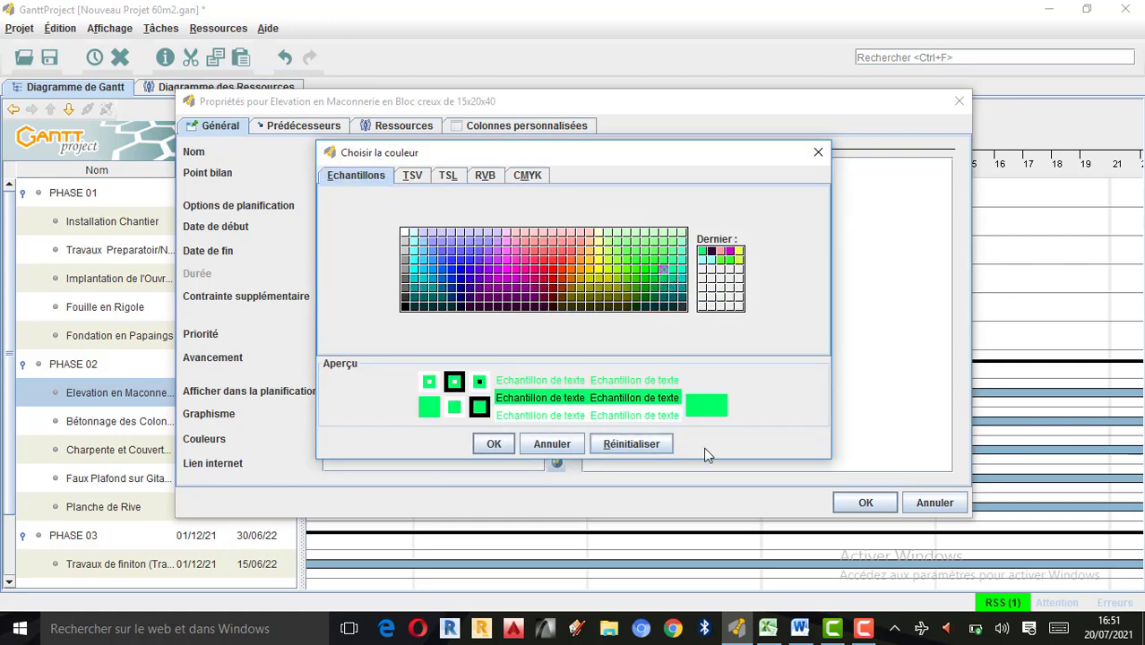
{"action": "left_click", "coordinate": [494, 443]}
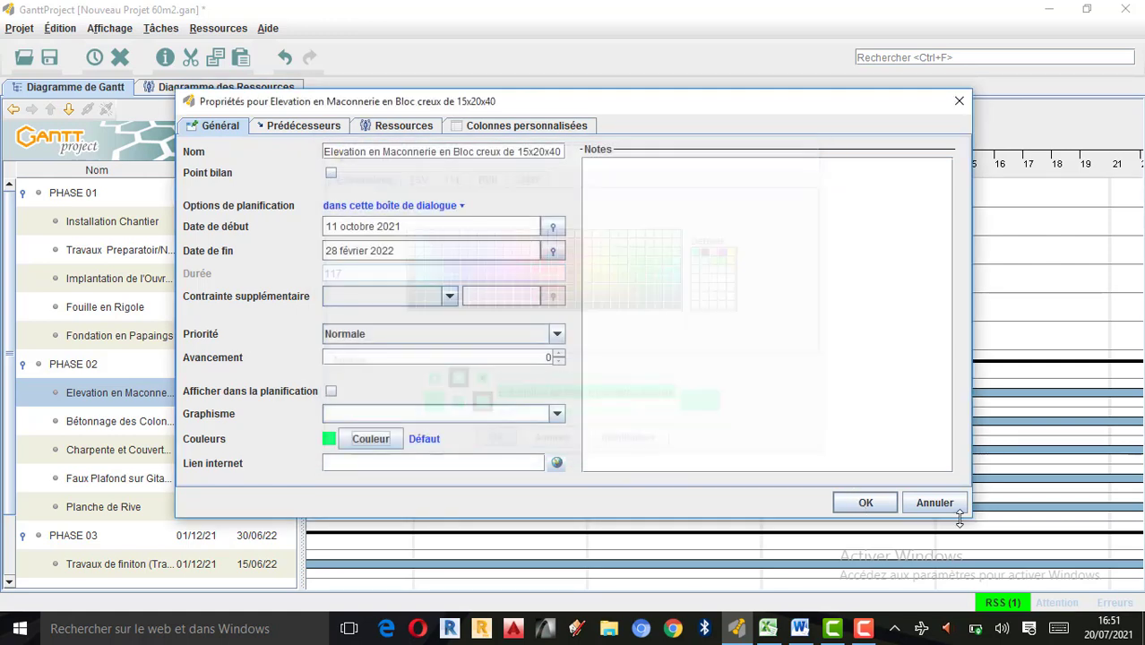
{"action": "left_click", "coordinate": [874, 503]}
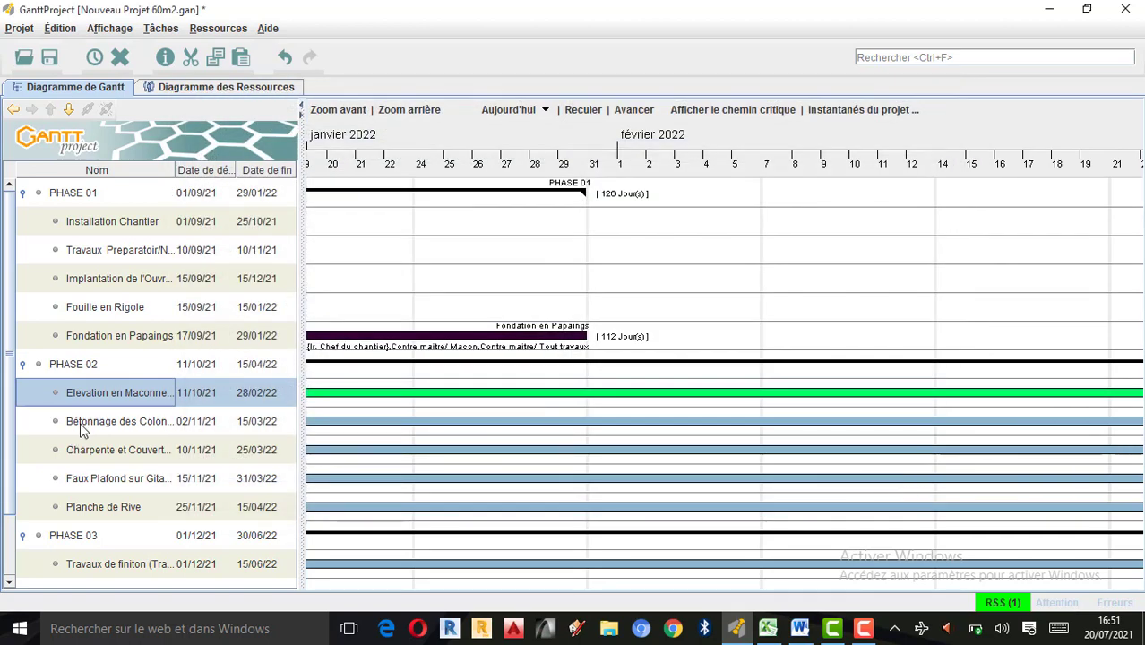
Set the bar colour of the Bétonnage des Colonnes et Chainage Haut task to bright violet in its properties.
{"action": "double_click", "coordinate": [51, 422]}
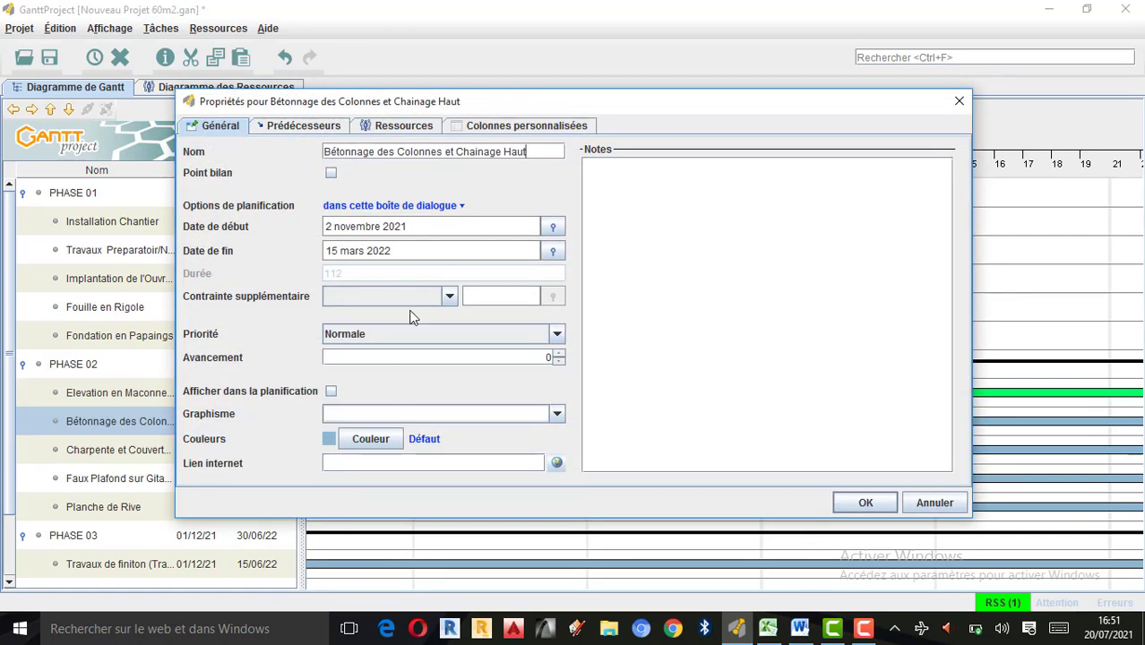
{"action": "left_click", "coordinate": [370, 438]}
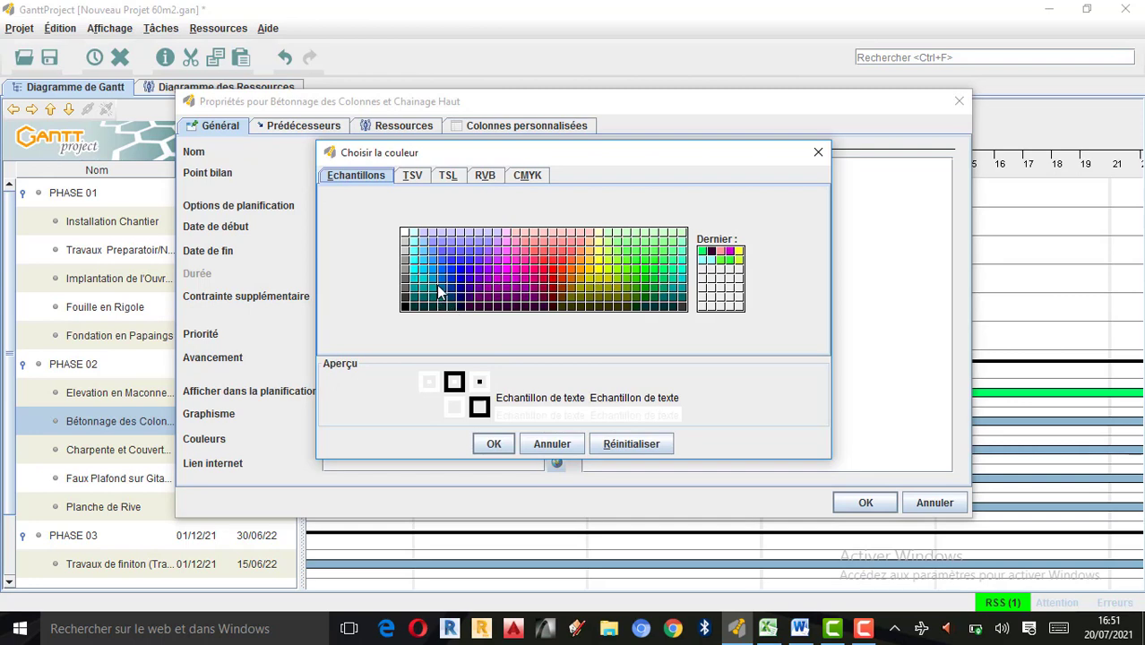
{"action": "left_click", "coordinate": [497, 269]}
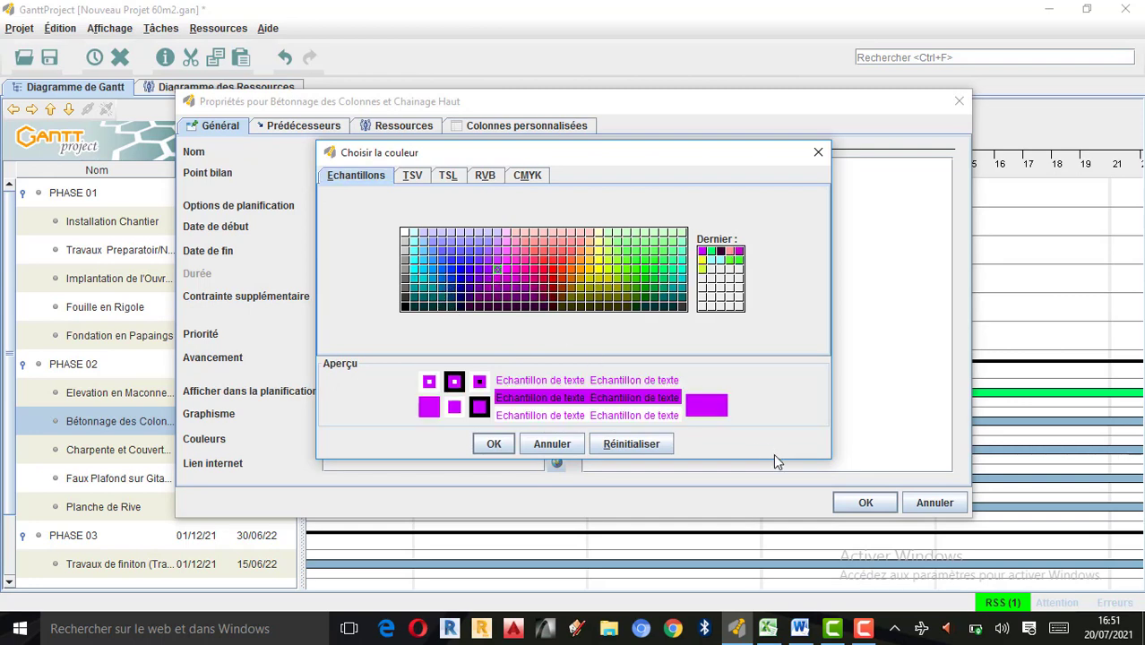
{"action": "left_click", "coordinate": [490, 443]}
{"action": "left_click", "coordinate": [865, 503]}
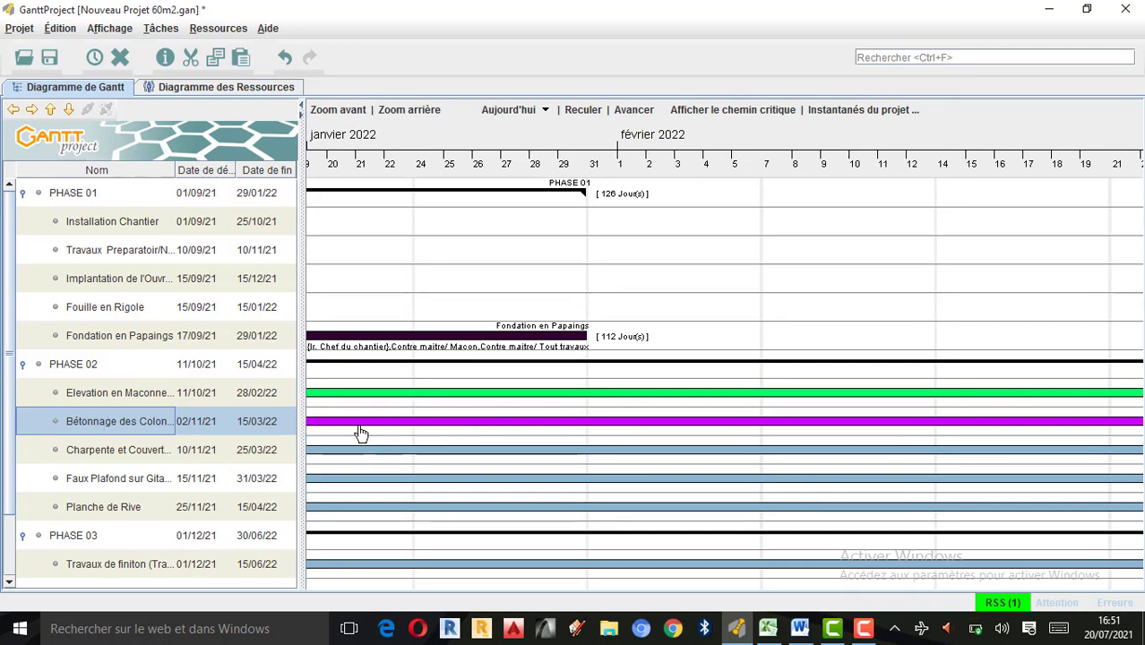
Set the bar colour of the Charpente et Couverture task to amber (255, 204, 0) in its properties.
{"action": "double_click", "coordinate": [59, 449]}
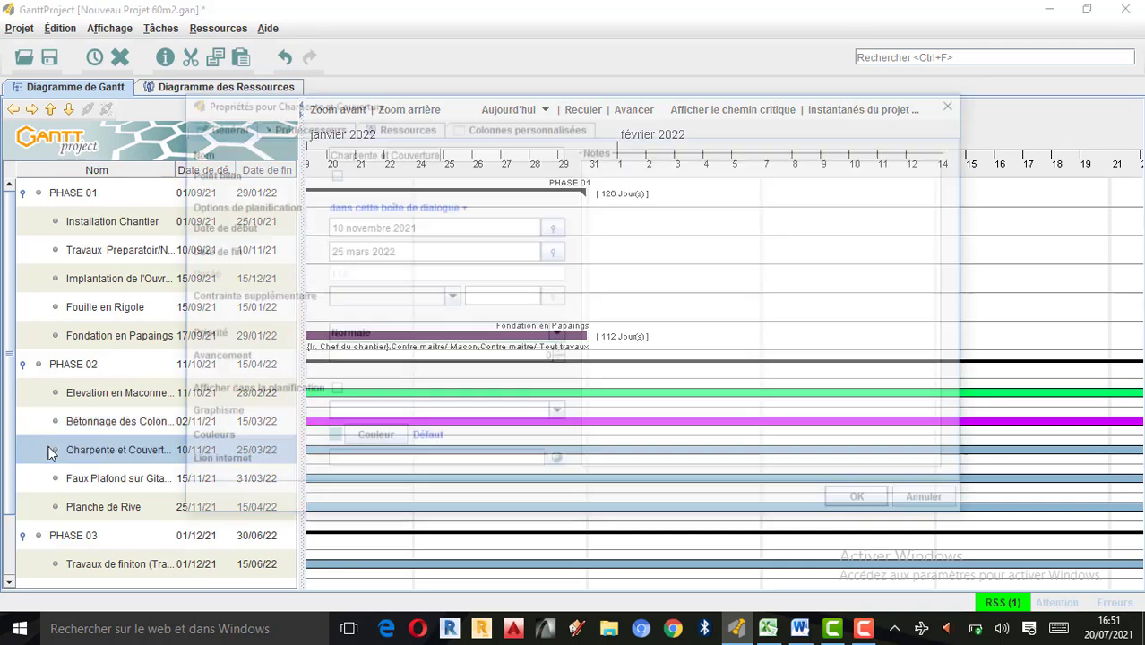
{"action": "left_click", "coordinate": [363, 441]}
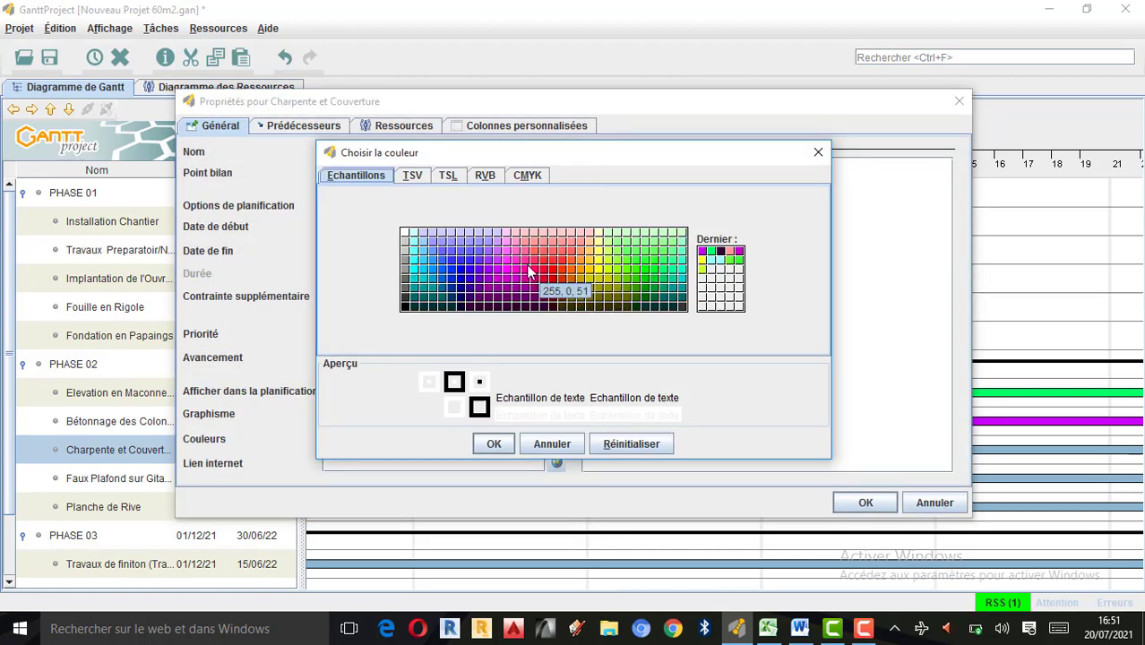
{"action": "left_click", "coordinate": [589, 270]}
{"action": "left_click", "coordinate": [497, 450]}
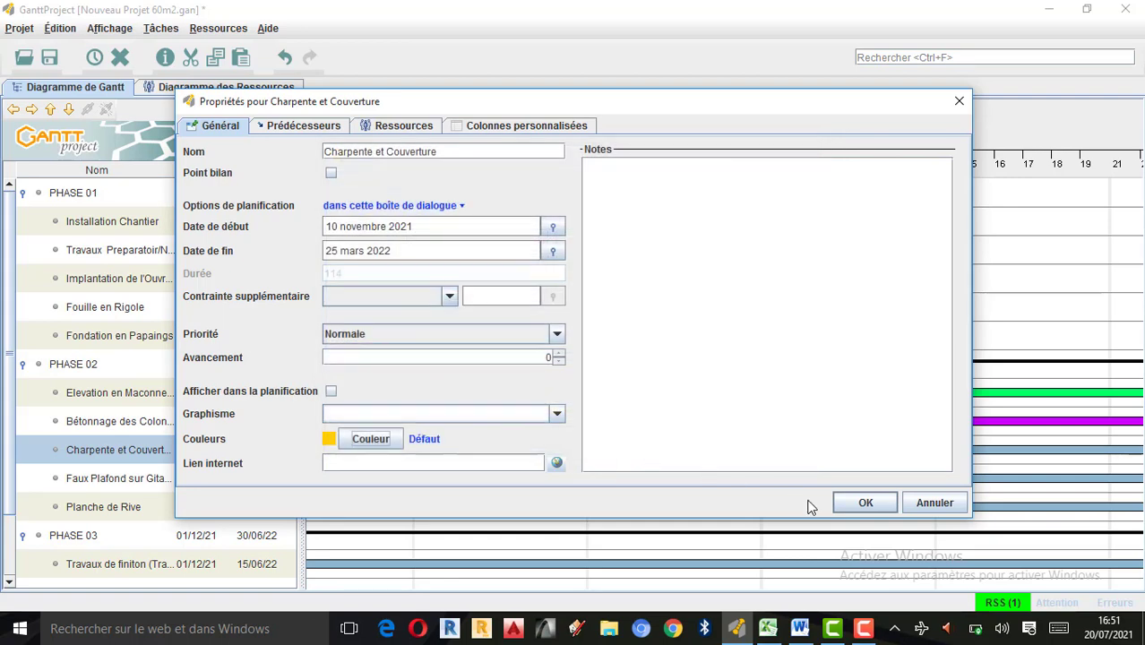
{"action": "left_click", "coordinate": [864, 503]}
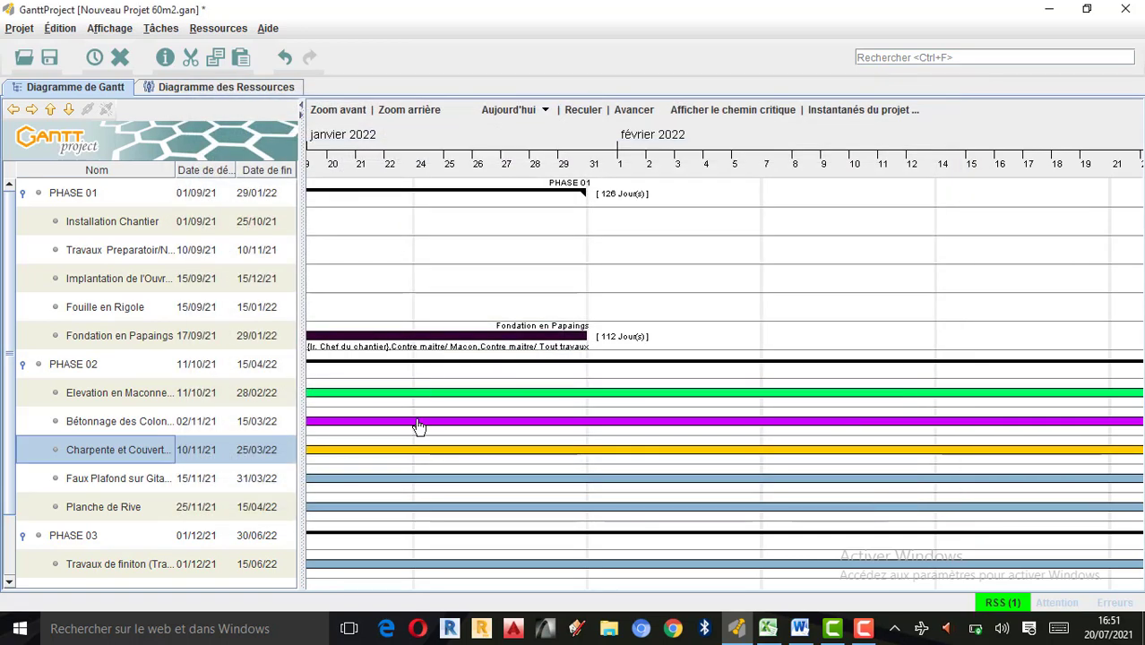
Set the bar colour of the Faux Plafond sur Gitage en Bois task to dark teal in its properties.
{"action": "double_click", "coordinate": [45, 477]}
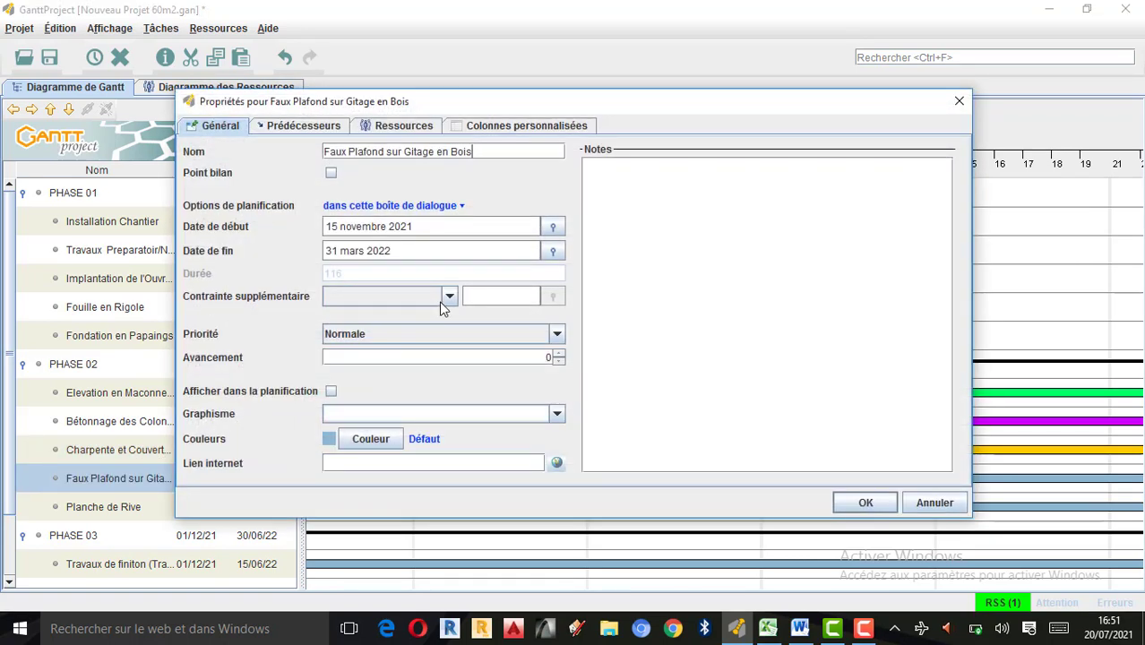
{"action": "left_click", "coordinate": [385, 437]}
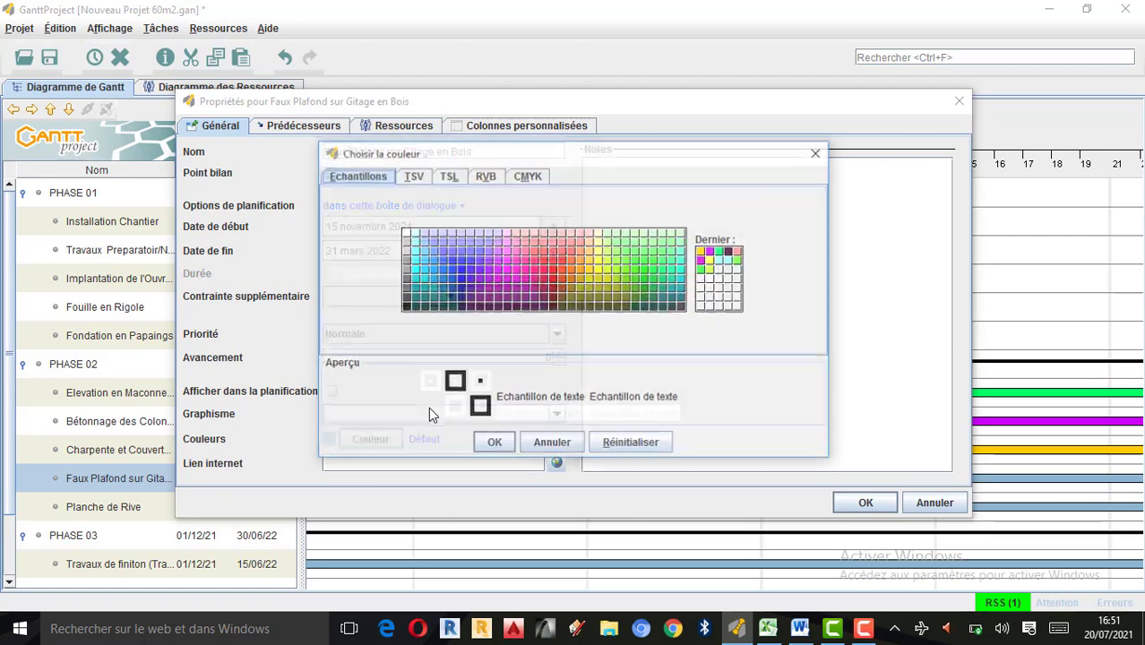
{"action": "left_click", "coordinate": [681, 297]}
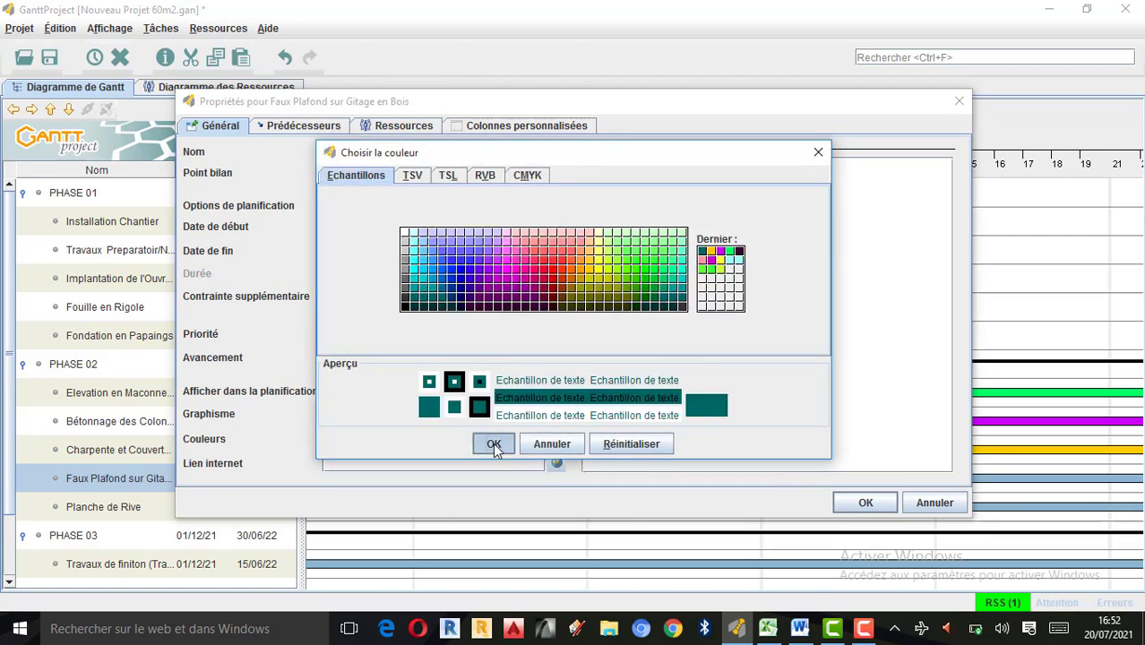
{"action": "left_click", "coordinate": [493, 443]}
{"action": "left_click", "coordinate": [864, 501]}
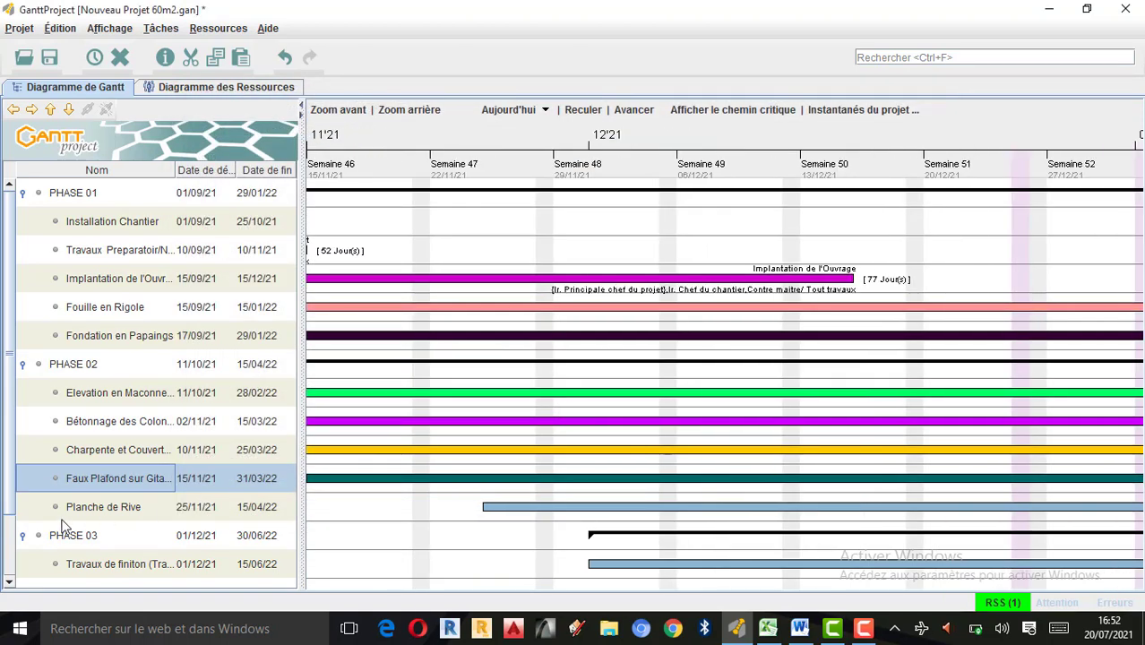
Set the bar colour of the Planche de Rive task to pale green in its properties.
{"action": "double_click", "coordinate": [54, 508]}
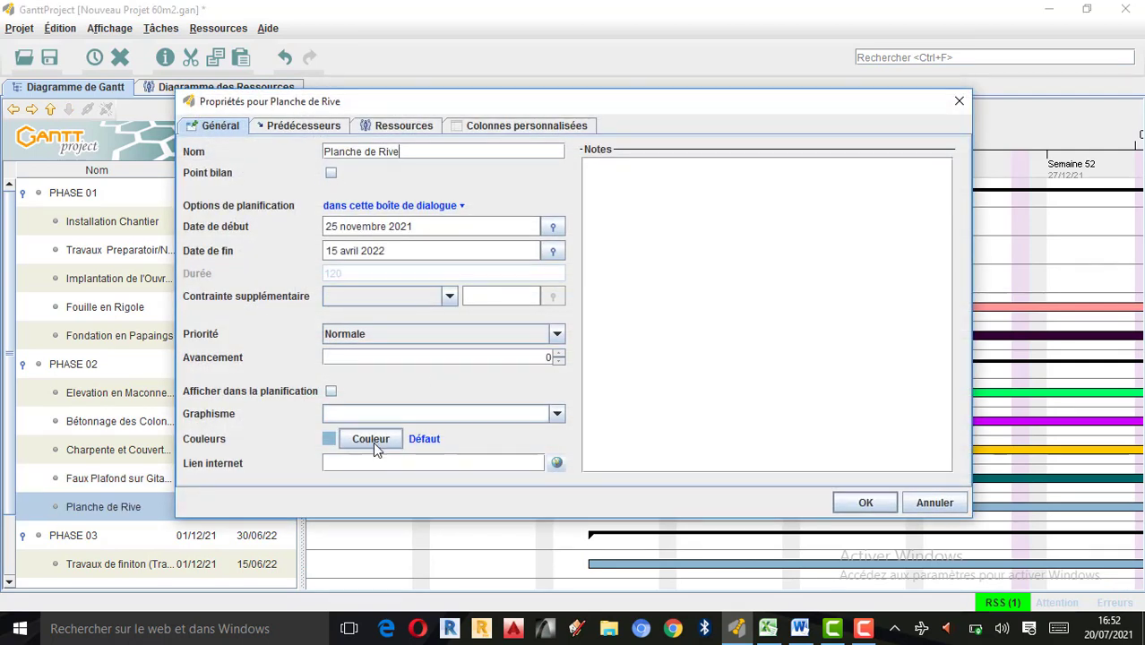
{"action": "left_click", "coordinate": [373, 439]}
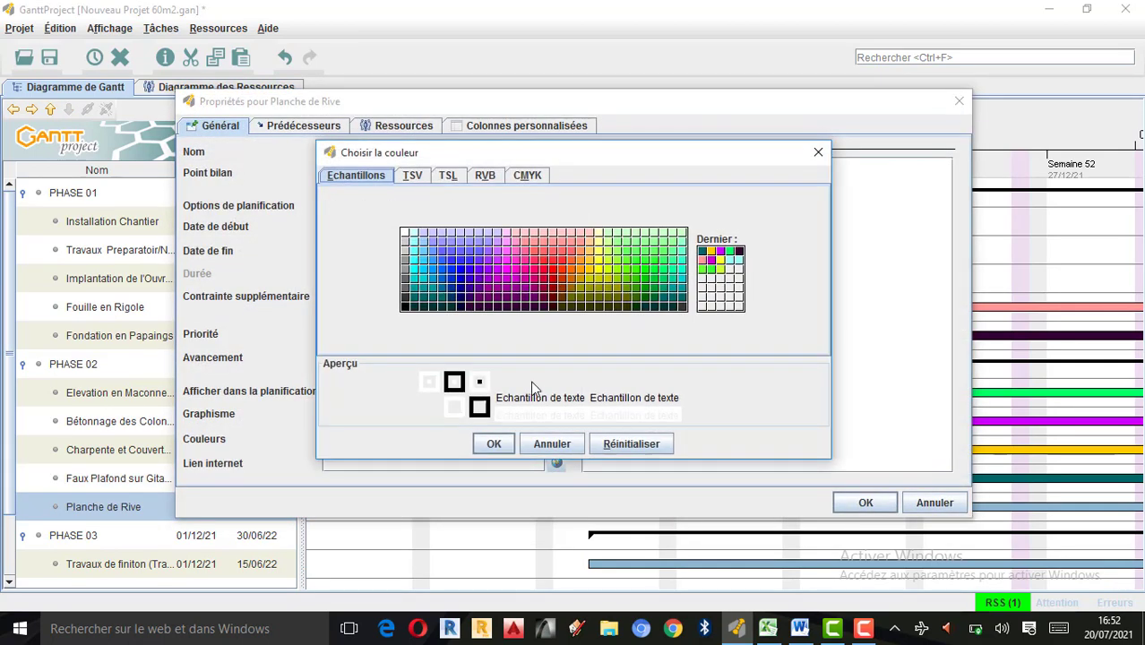
{"action": "left_click", "coordinate": [608, 234]}
{"action": "left_click", "coordinate": [492, 444]}
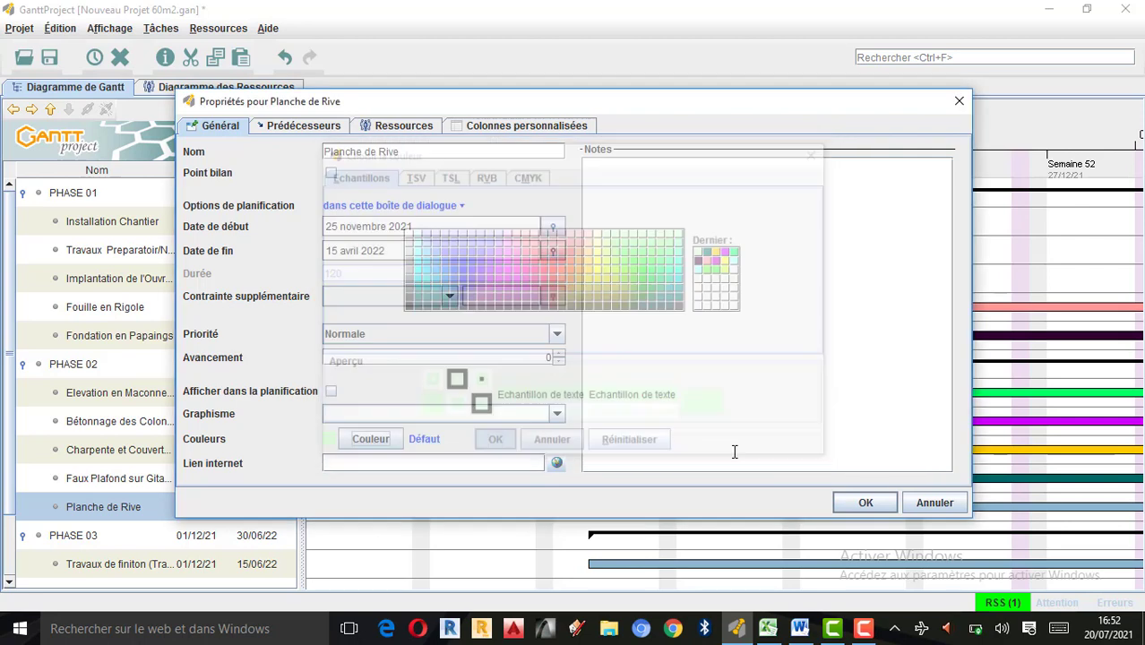
{"action": "left_click", "coordinate": [850, 498]}
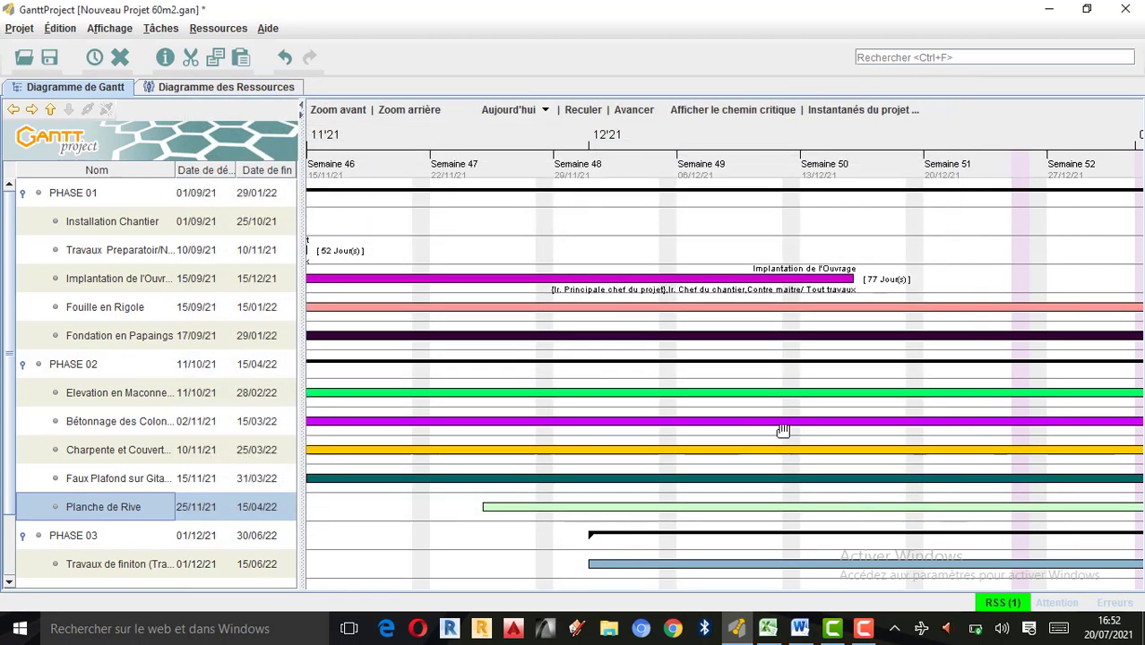
Set the bar colour of the Travaux de finiton task under PHASE 03 to turquoise (0, 204, 204) in its properties.
{"action": "left_click_drag", "start_coordinate": [741, 493], "coordinate": [494, 455]}
{"action": "left_click_drag", "start_coordinate": [827, 447], "coordinate": [545, 420]}
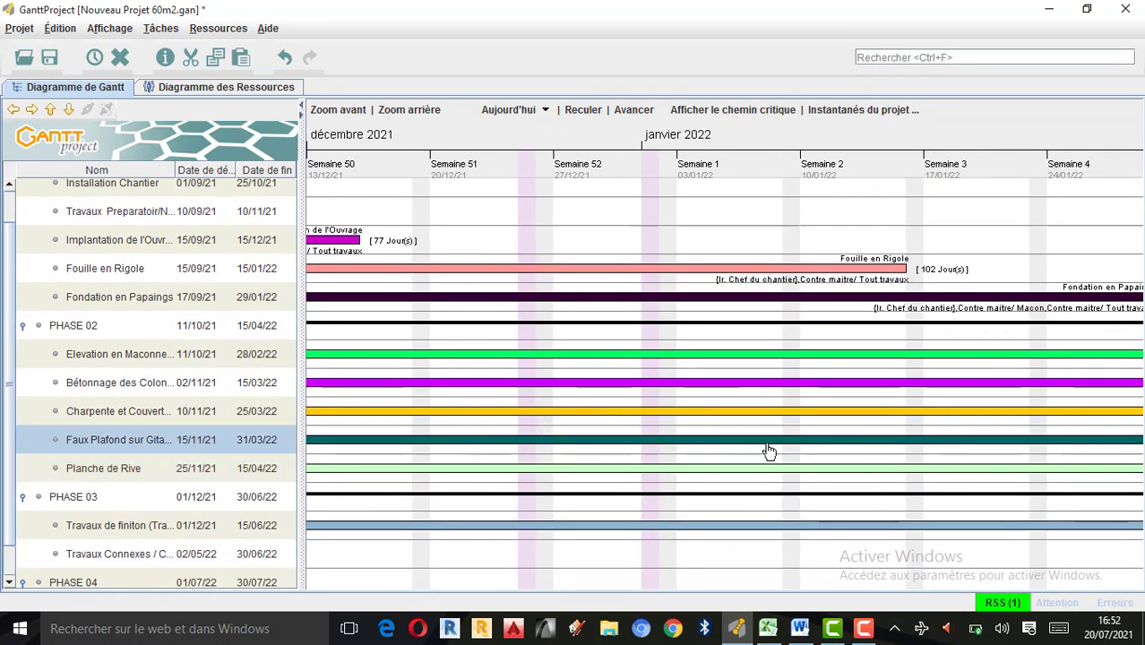
{"action": "left_click_drag", "start_coordinate": [746, 427], "coordinate": [606, 419]}
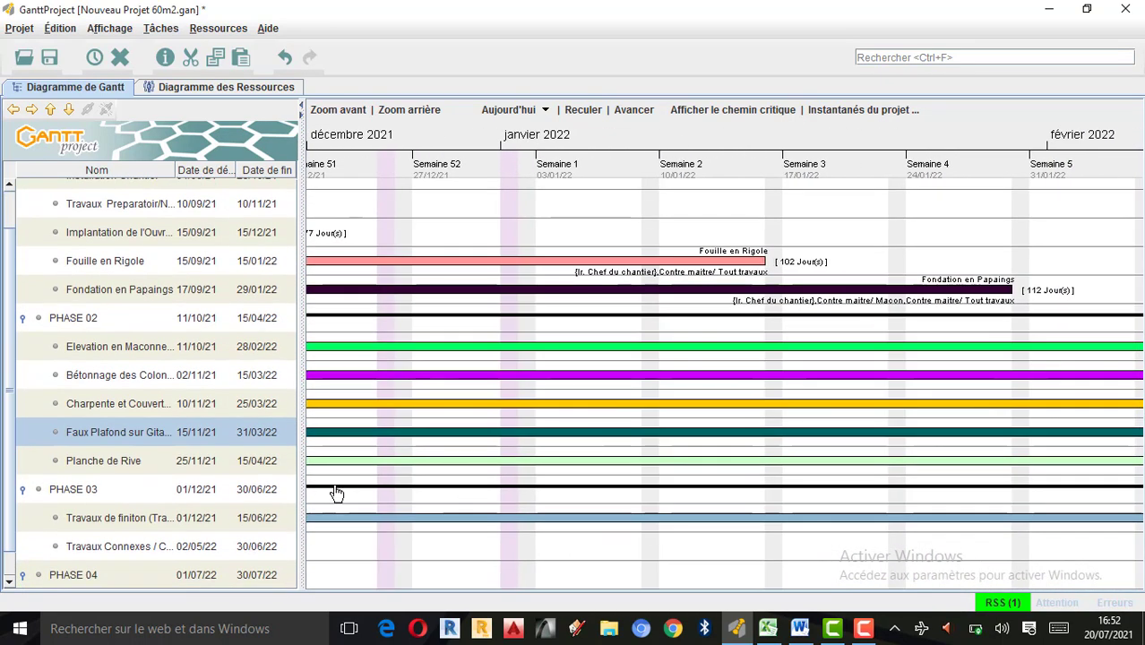
{"action": "double_click", "coordinate": [44, 524]}
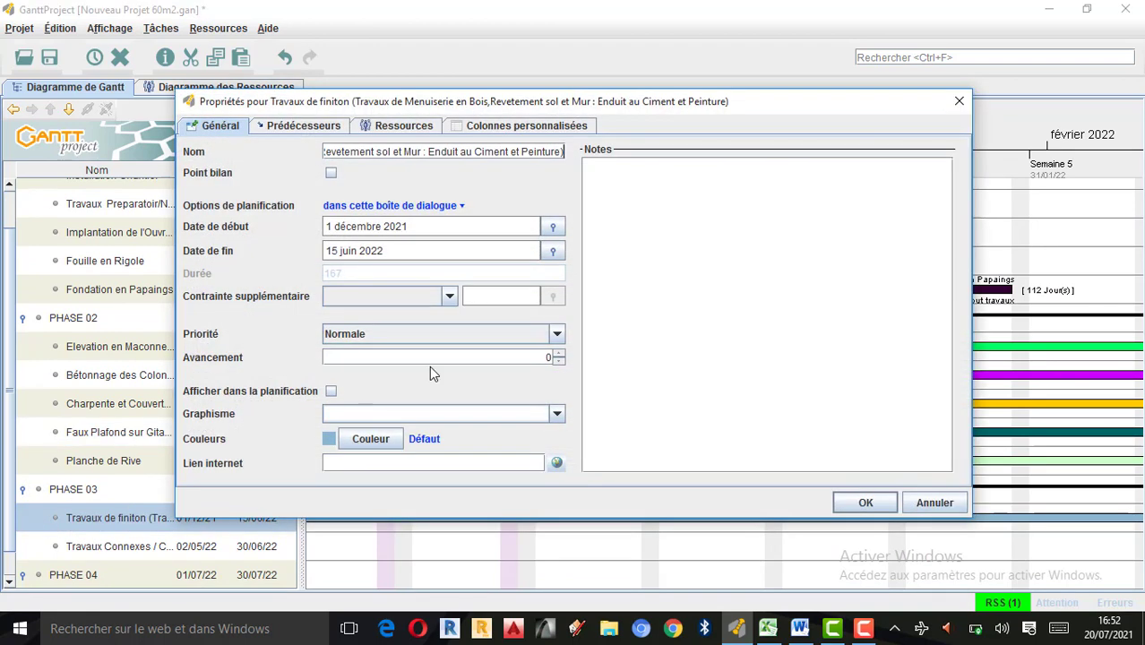
{"action": "left_click", "coordinate": [384, 445]}
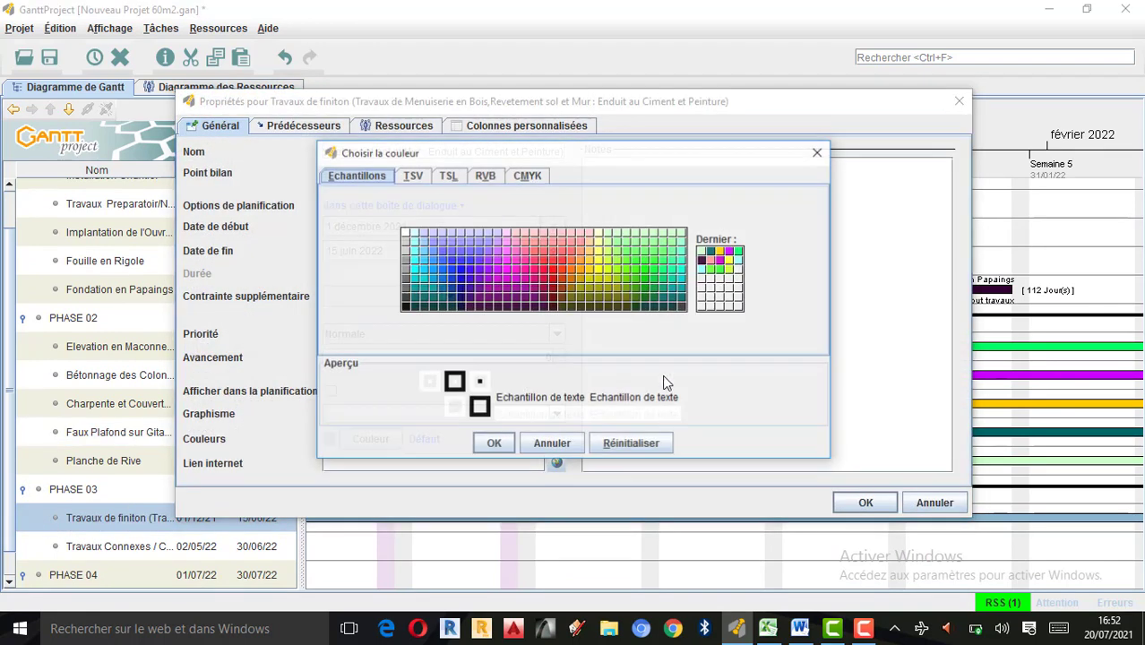
{"action": "left_click", "coordinate": [414, 283]}
{"action": "left_click", "coordinate": [492, 443]}
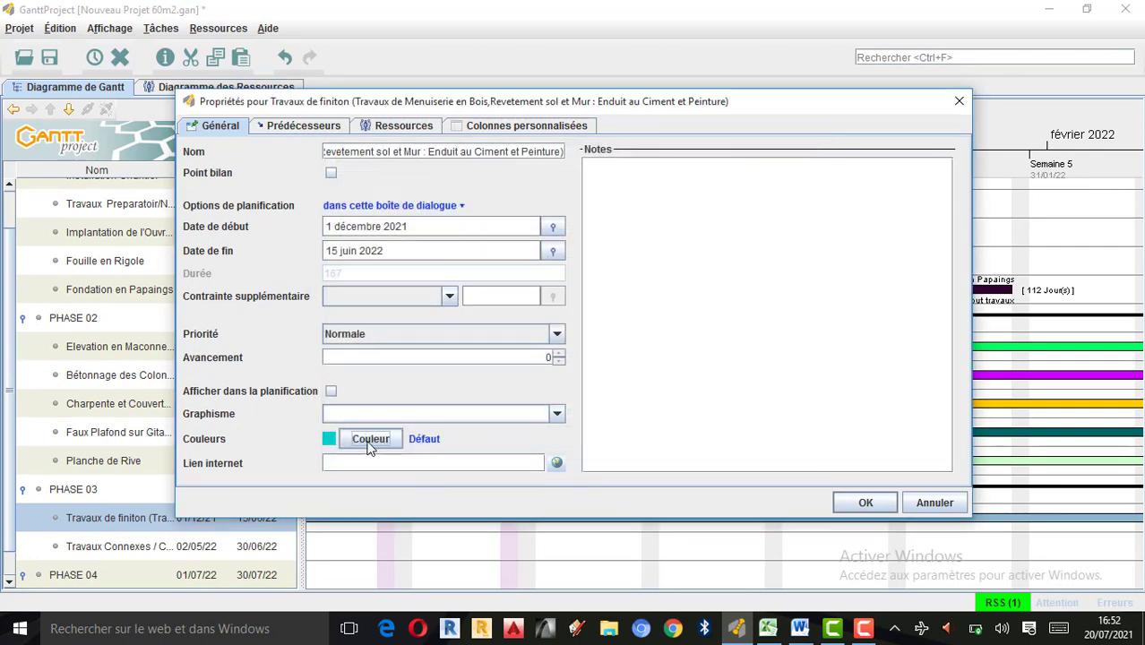
{"action": "left_click", "coordinate": [854, 499]}
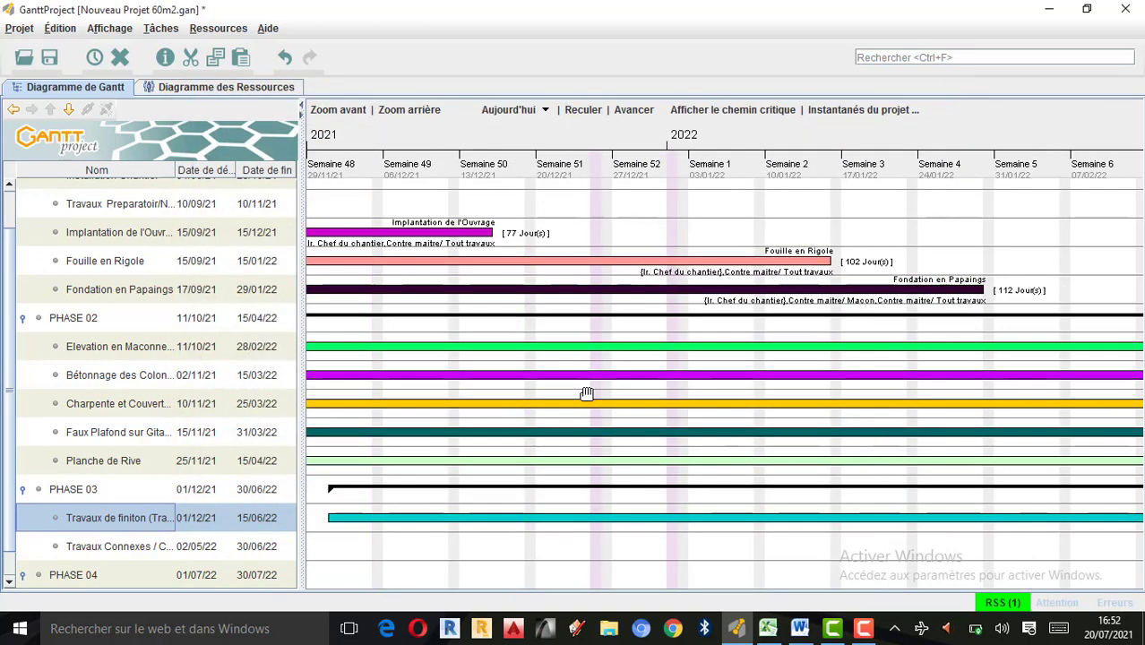
Set the bar colour of the Travaux Connexes / Construction de Fosses Septiques task to dark olive in its properties.
{"action": "left_click_drag", "start_coordinate": [823, 475], "coordinate": [496, 450]}
{"action": "mouse_move", "coordinate": [760, 470]}
{"action": "left_mouse_down"}
{"action": "mouse_move", "coordinate": [551, 484]}
{"action": "mouse_move", "coordinate": [769, 446]}
{"action": "mouse_move", "coordinate": [757, 457]}
{"action": "mouse_move", "coordinate": [435, 455]}
{"action": "mouse_move", "coordinate": [295, 488]}
{"action": "left_mouse_up"}
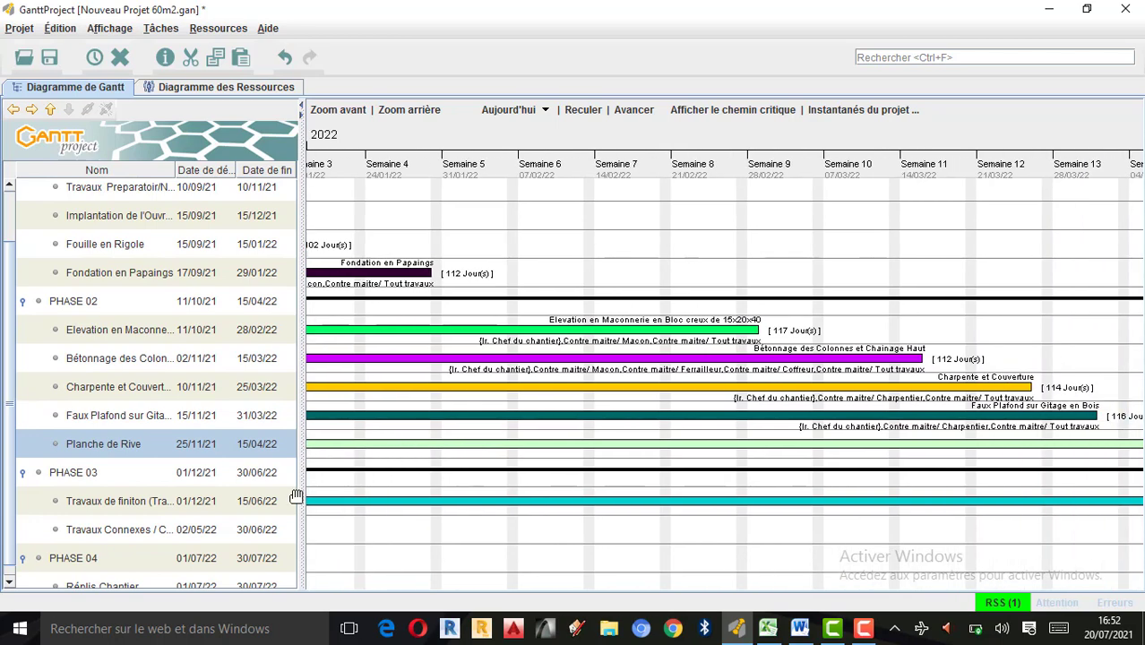
{"action": "double_click", "coordinate": [51, 530]}
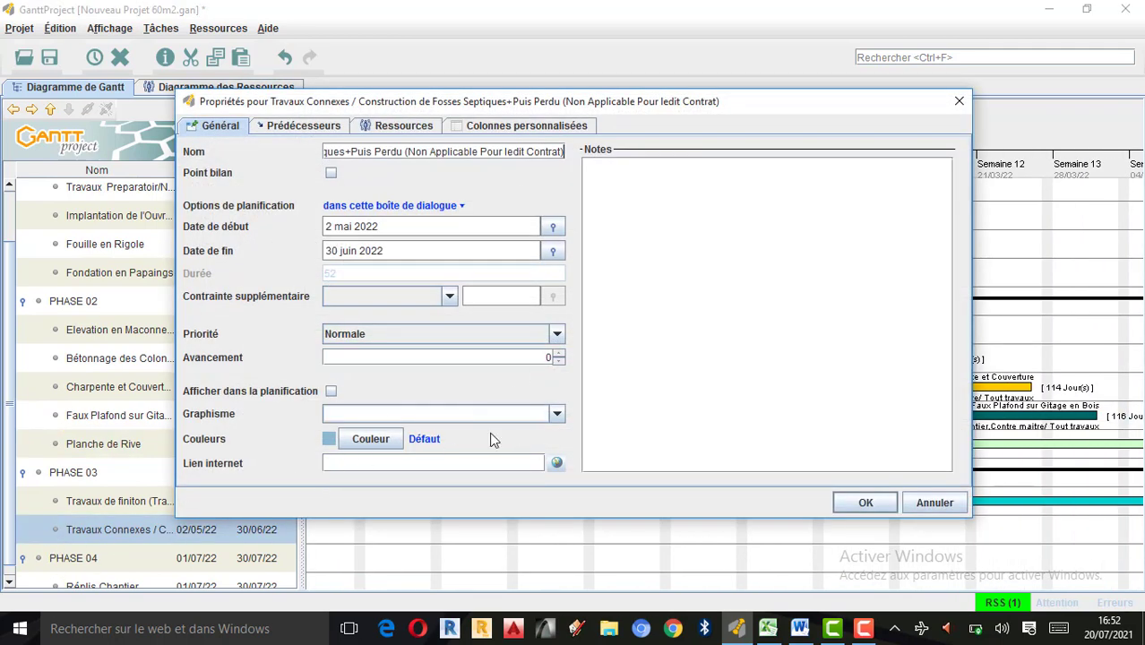
{"action": "left_click", "coordinate": [377, 439]}
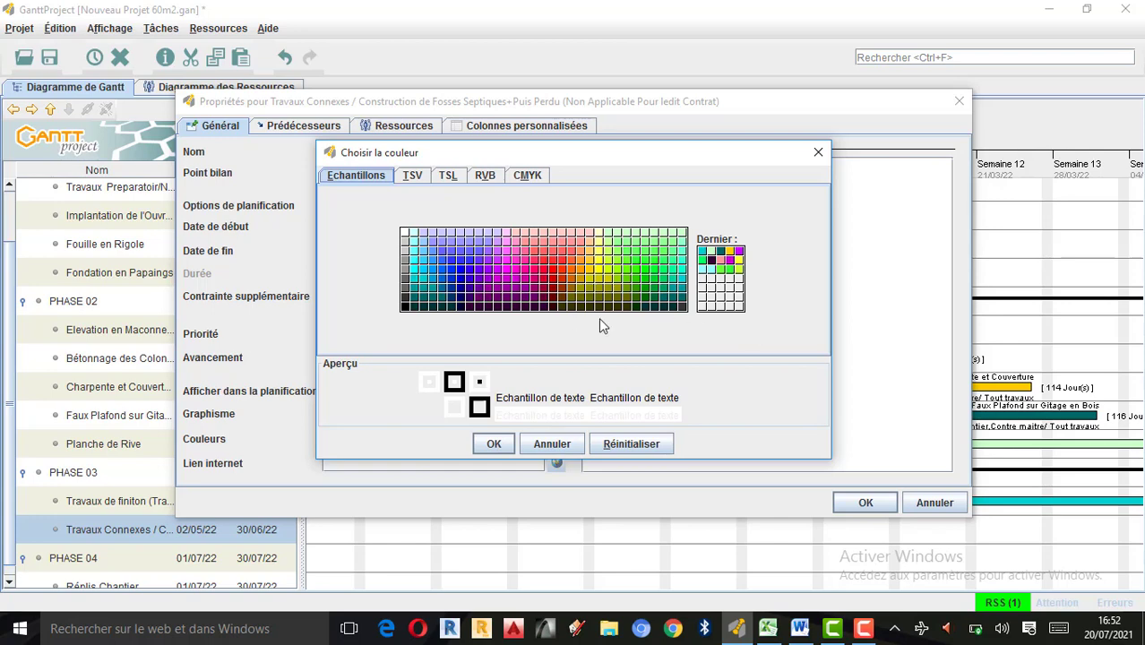
{"action": "left_click", "coordinate": [627, 297]}
{"action": "left_click", "coordinate": [495, 444]}
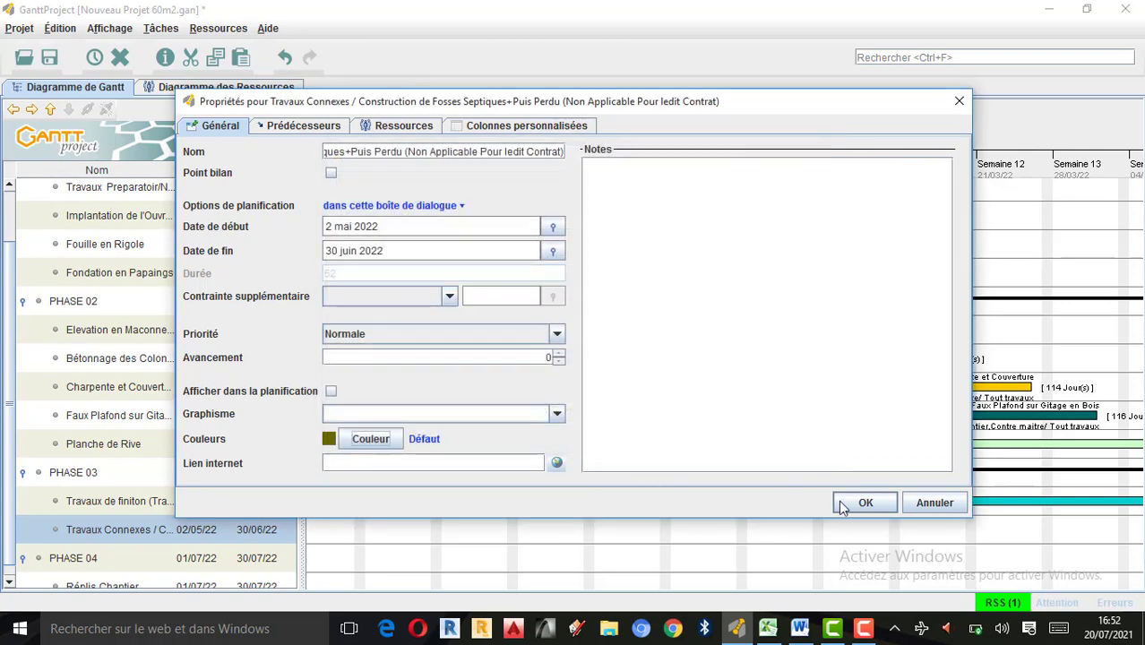
{"action": "left_click", "coordinate": [863, 504]}
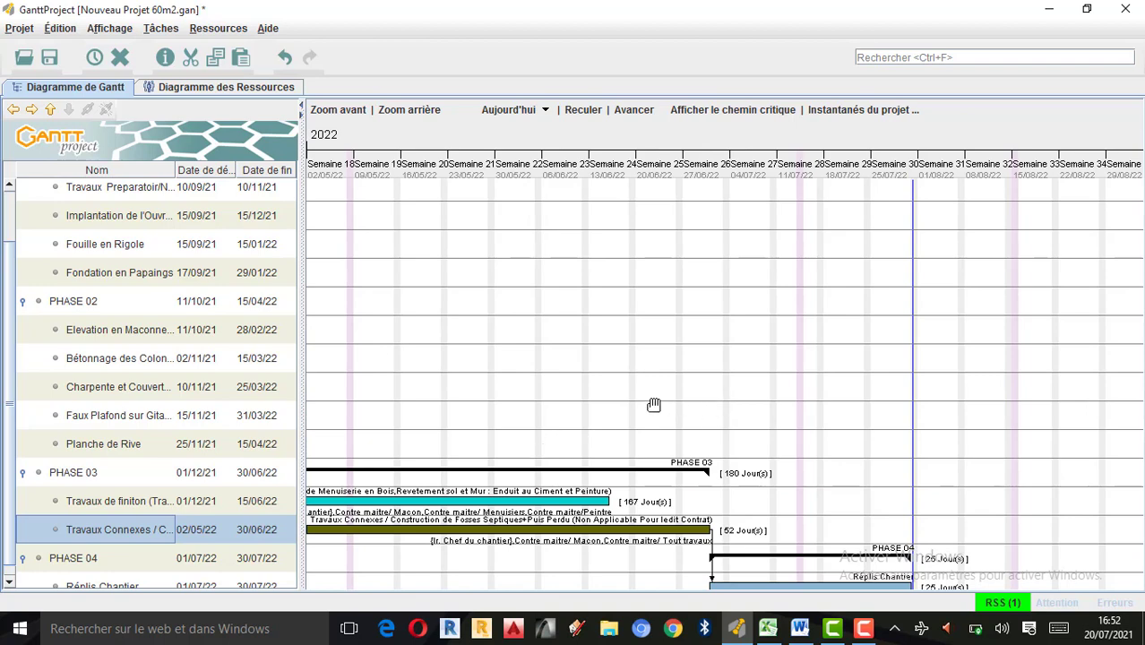
Set the bar colour of the Réplis Chantier task under PHASE 04 to orange in its properties.
{"action": "scroll", "coordinate": [654, 405], "scroll_direction": "down", "scroll_amount": 2}
{"action": "scroll", "coordinate": [642, 466], "scroll_direction": "up", "scroll_amount": 2}
{"action": "left_click_drag", "start_coordinate": [746, 328], "coordinate": [738, 278]}
{"action": "left_click_drag", "start_coordinate": [784, 517], "coordinate": [883, 438]}
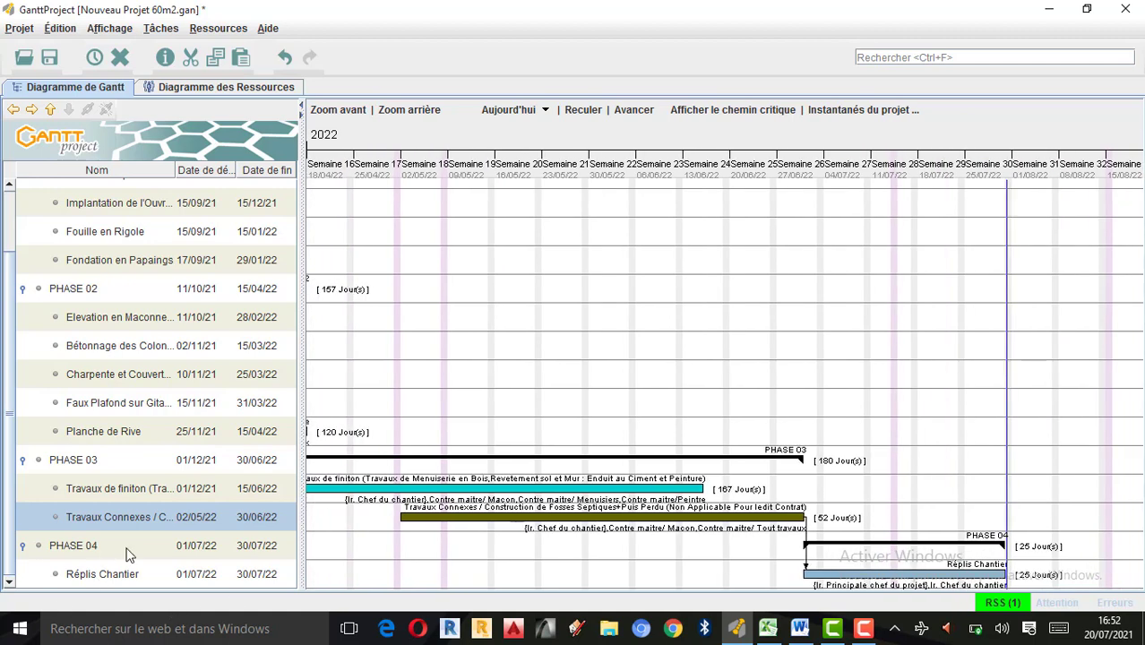
{"action": "double_click", "coordinate": [43, 574]}
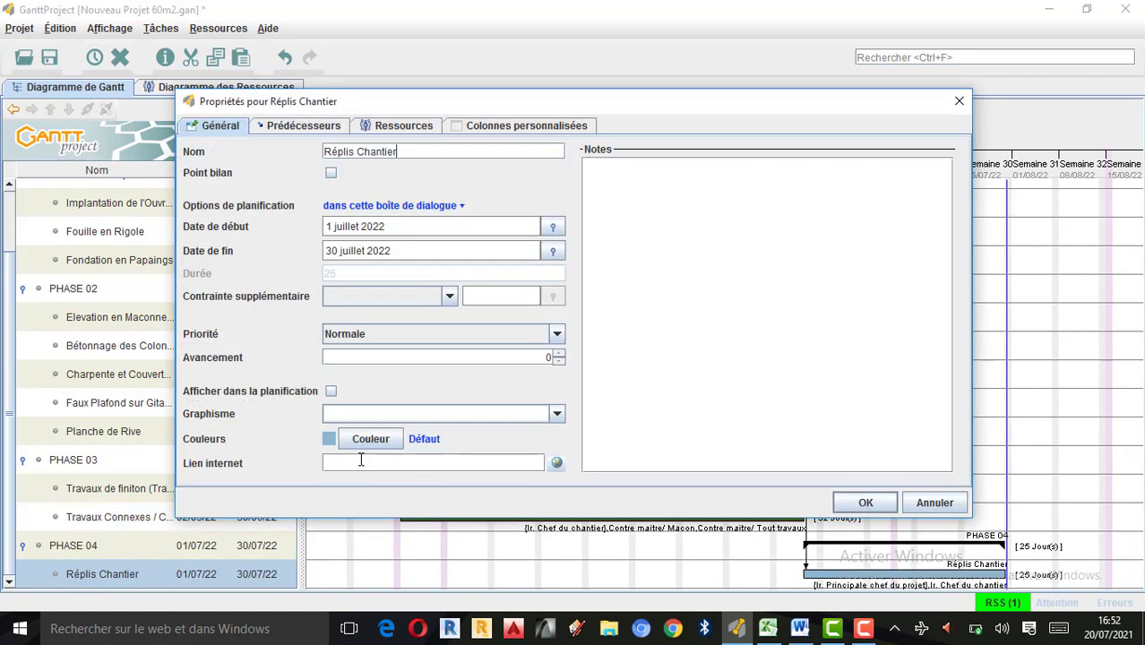
{"action": "left_click", "coordinate": [368, 437]}
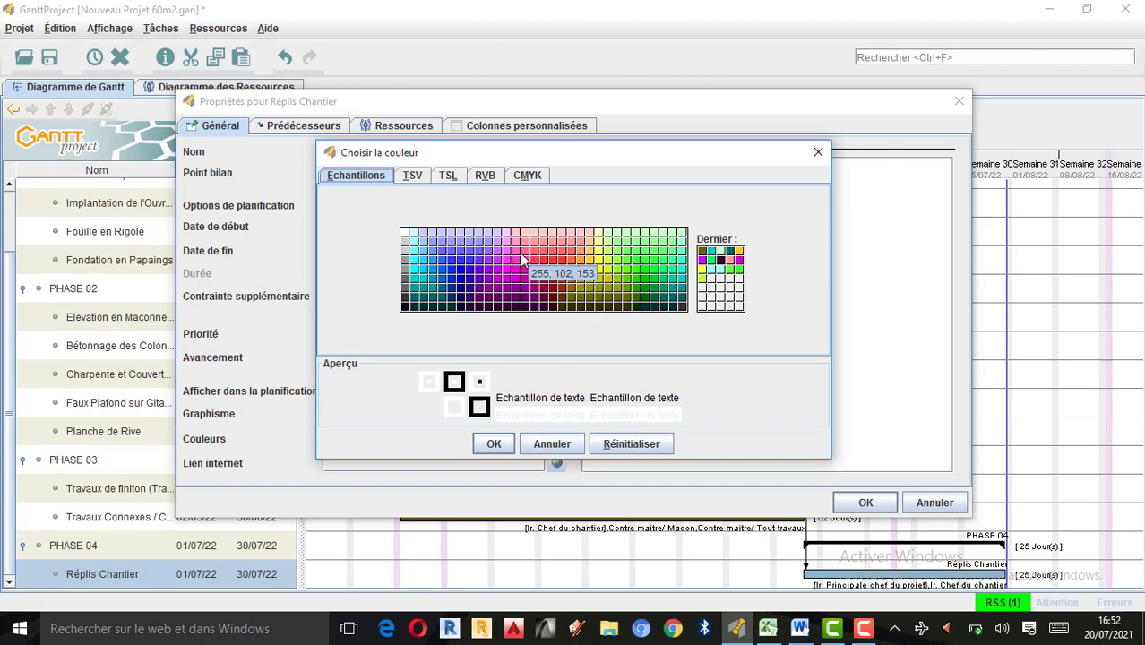
{"action": "left_click", "coordinate": [582, 260]}
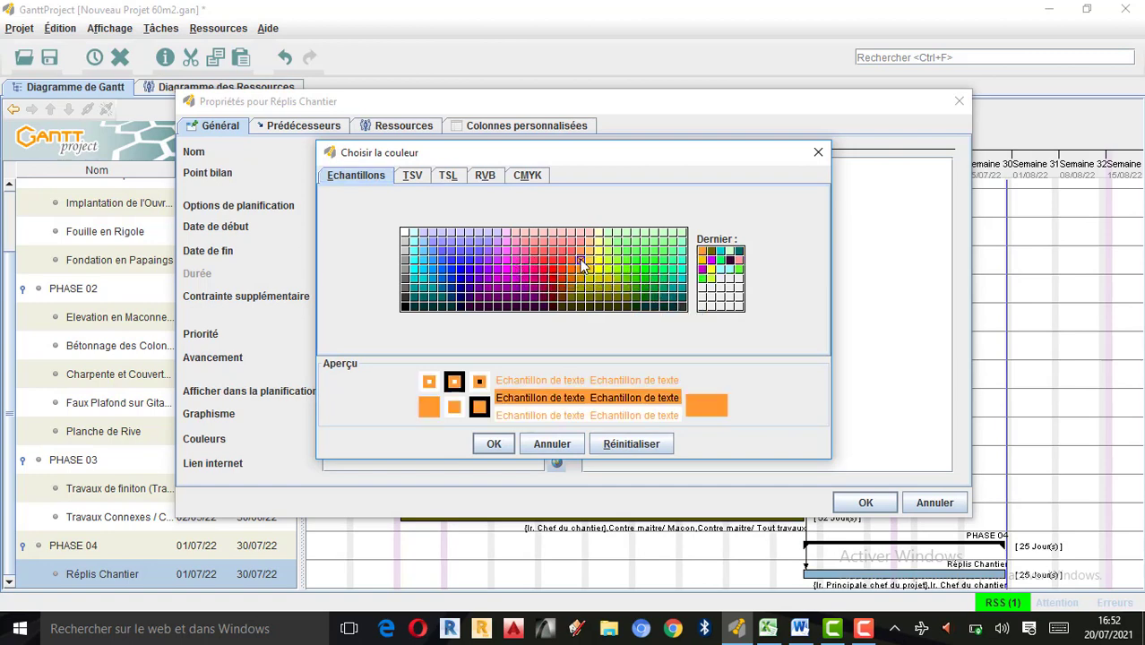
{"action": "left_click", "coordinate": [495, 445]}
{"action": "left_click", "coordinate": [864, 501]}
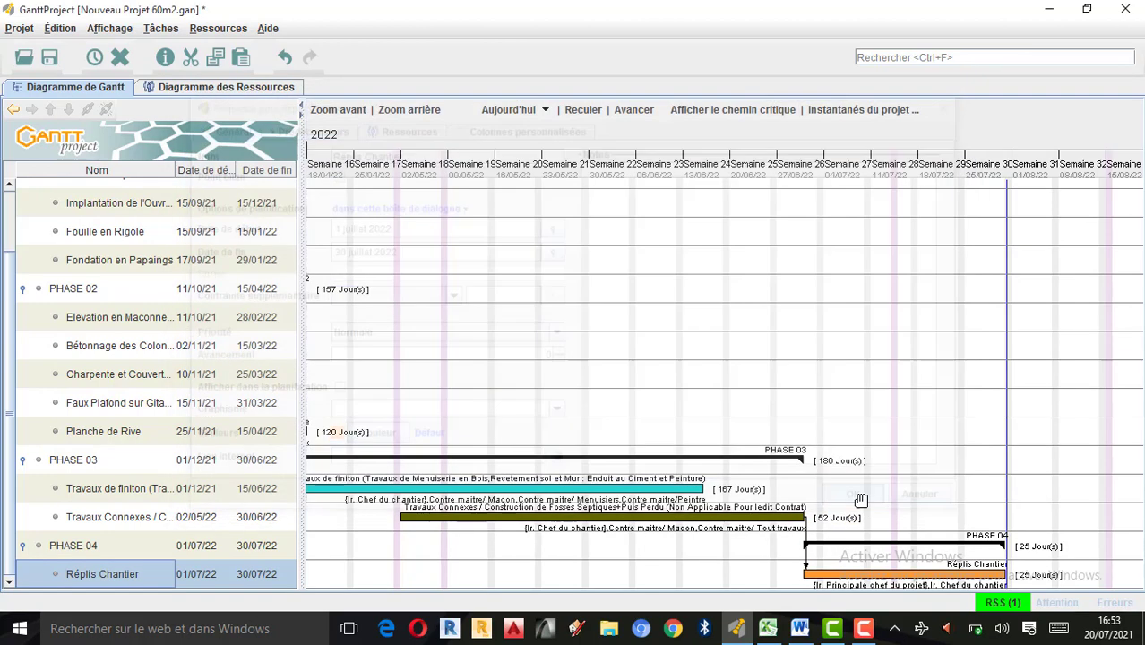
{"action": "mouse_move", "coordinate": [675, 407]}
{"action": "left_mouse_down"}
{"action": "mouse_move", "coordinate": [823, 408]}
{"action": "mouse_move", "coordinate": [440, 312]}
{"action": "mouse_move", "coordinate": [773, 348]}
{"action": "mouse_move", "coordinate": [649, 356]}
{"action": "mouse_move", "coordinate": [863, 352]}
{"action": "left_mouse_up"}
{"action": "left_click_drag", "start_coordinate": [552, 334], "coordinate": [755, 334]}
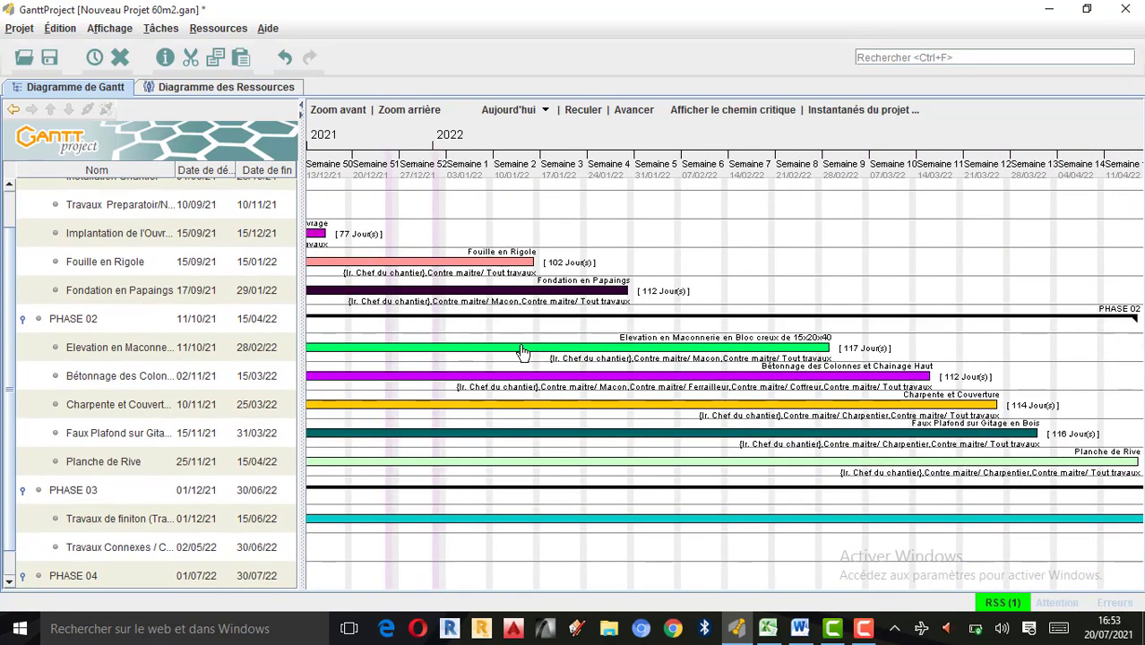
{"action": "left_click_drag", "start_coordinate": [524, 351], "coordinate": [629, 354]}
{"action": "left_click_drag", "start_coordinate": [548, 333], "coordinate": [657, 333]}
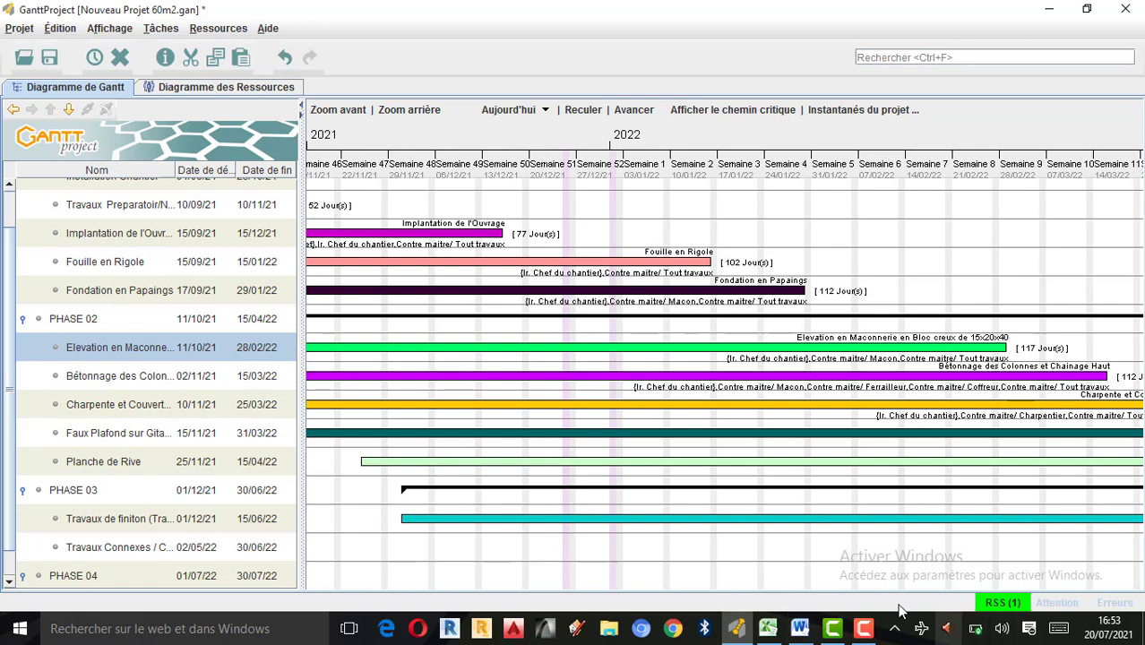
{"action": "left_click", "coordinate": [864, 629]}
{"action": "left_click", "coordinate": [1063, 565]}
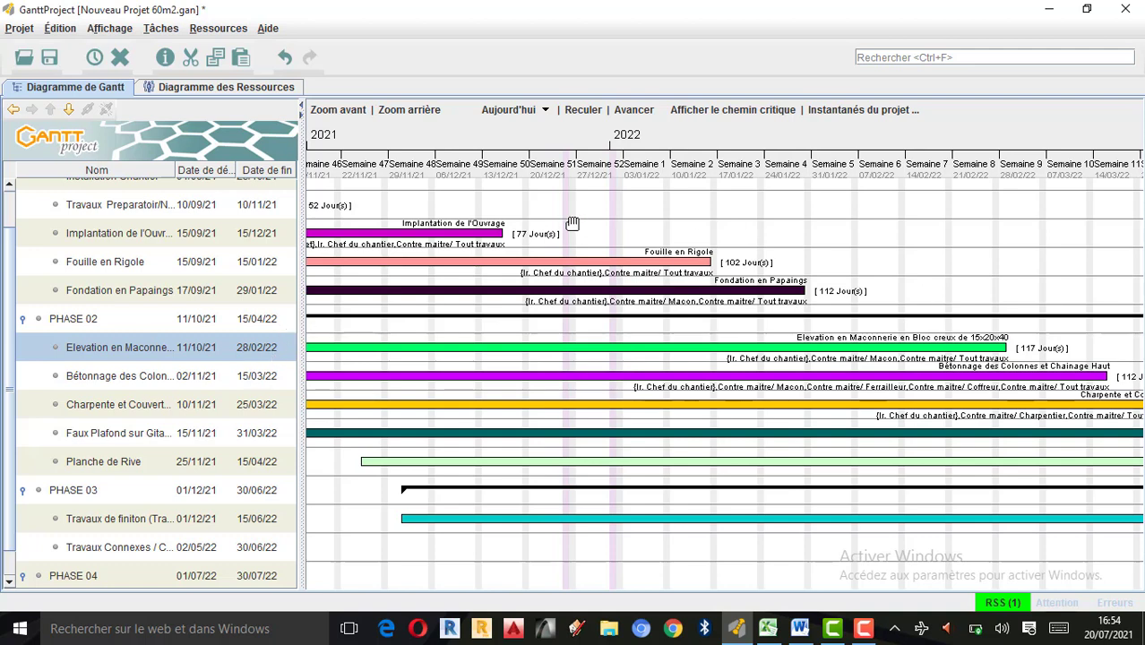
Add a note to the Installation Chantier task that begins "Pour l'installation chantier, respecter la".
{"action": "scroll", "coordinate": [184, 285], "scroll_direction": "up", "scroll_amount": 1}
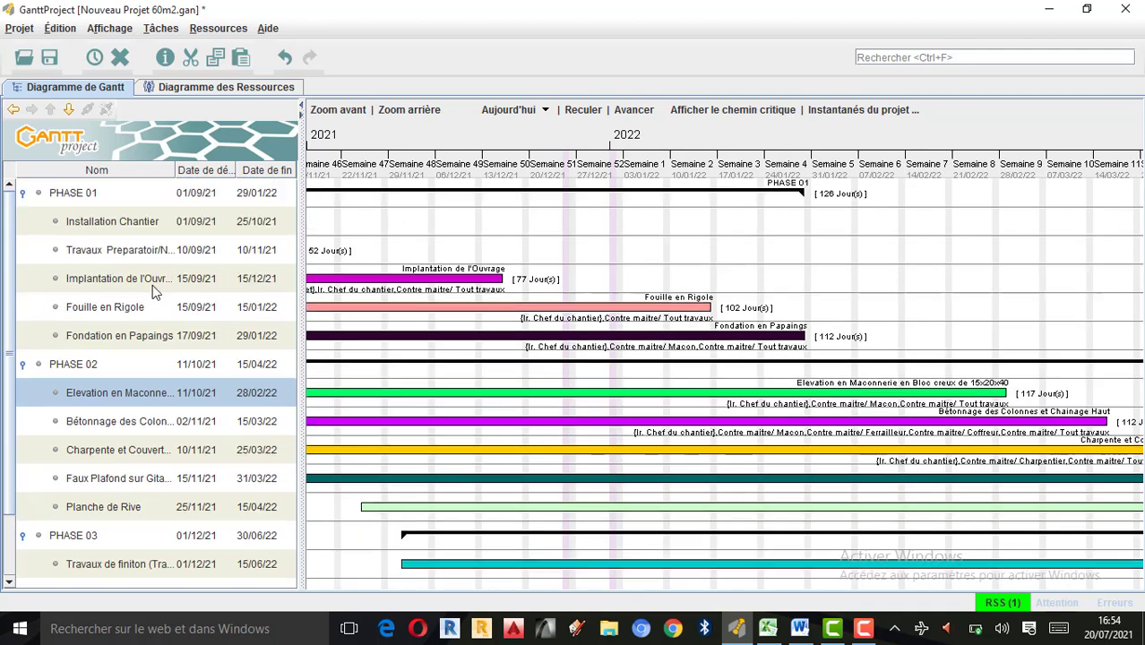
{"action": "left_click", "coordinate": [77, 234]}
{"action": "double_click", "coordinate": [49, 233]}
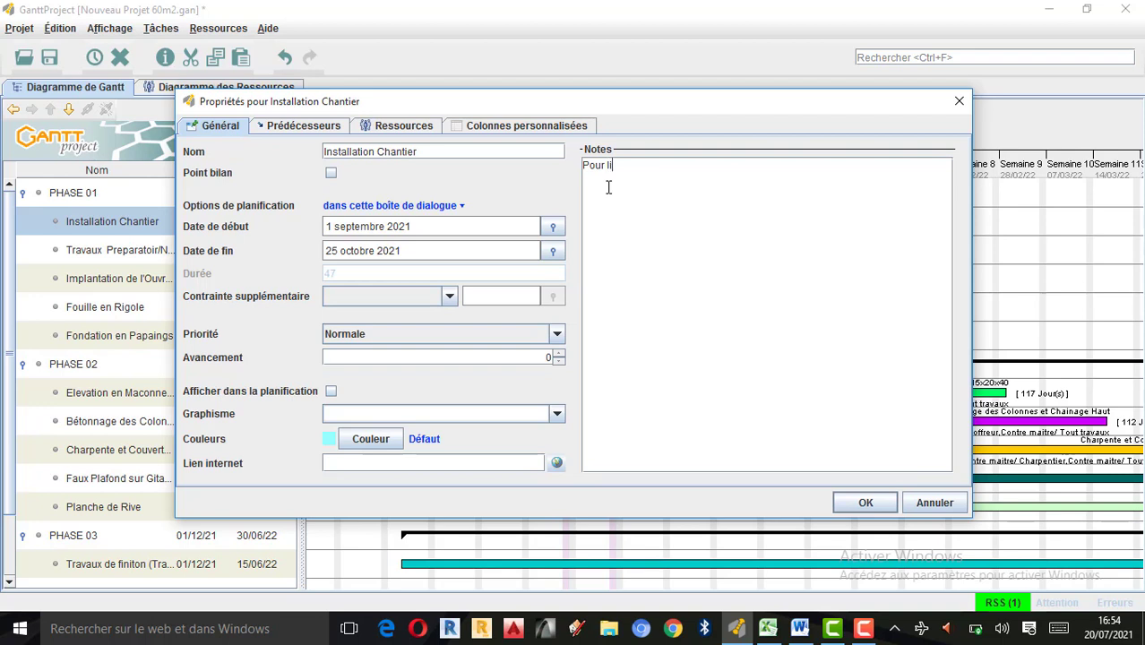
{"action": "type", "text": "d"}
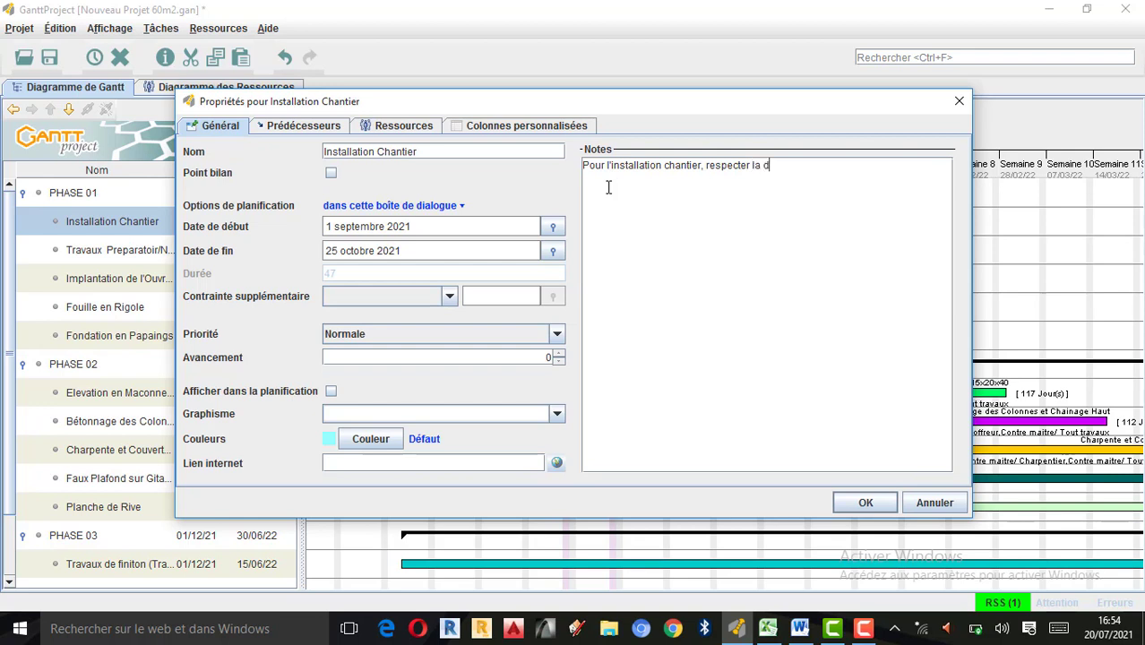
{"action": "type", "text": "ufr"}
{"action": "left_click", "coordinate": [869, 506]}
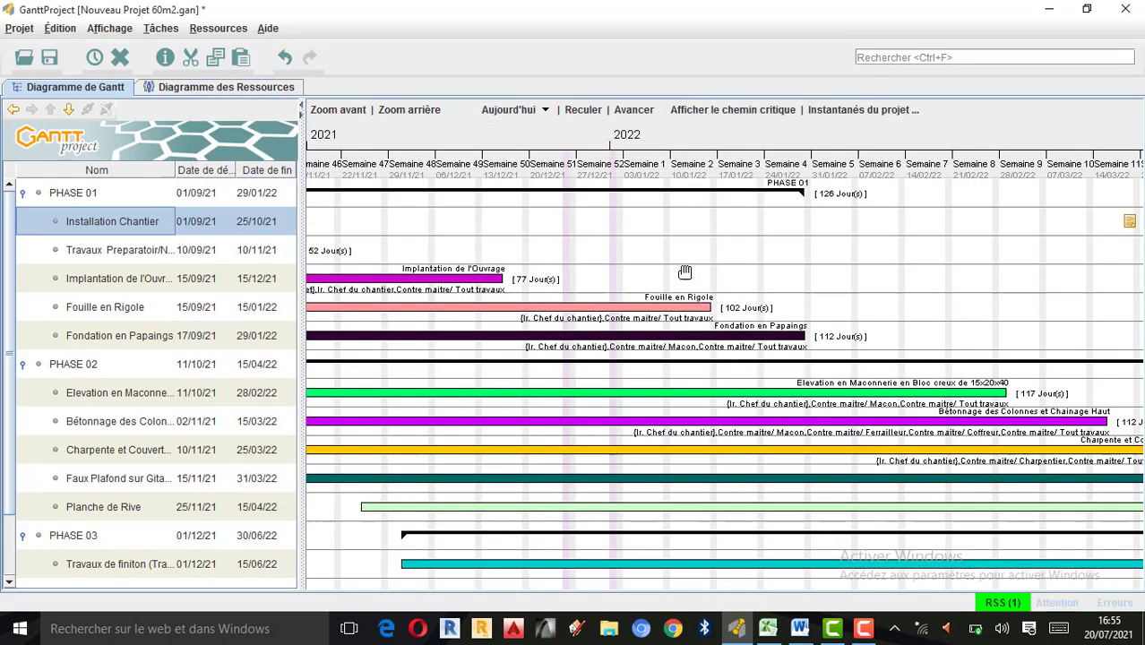
Examine the PHASE 01 bars back to September 2021 and the general properties of the Travaux Preparatoir task.
{"action": "left_click_drag", "start_coordinate": [684, 272], "coordinate": [849, 309]}
{"action": "left_click_drag", "start_coordinate": [536, 238], "coordinate": [899, 297]}
{"action": "left_click_drag", "start_coordinate": [498, 243], "coordinate": [498, 244]}
{"action": "mouse_move", "coordinate": [750, 220]}
{"action": "left_mouse_down"}
{"action": "mouse_move", "coordinate": [704, 236]}
{"action": "mouse_move", "coordinate": [663, 220]}
{"action": "mouse_move", "coordinate": [741, 222]}
{"action": "mouse_move", "coordinate": [735, 212]}
{"action": "left_mouse_up"}
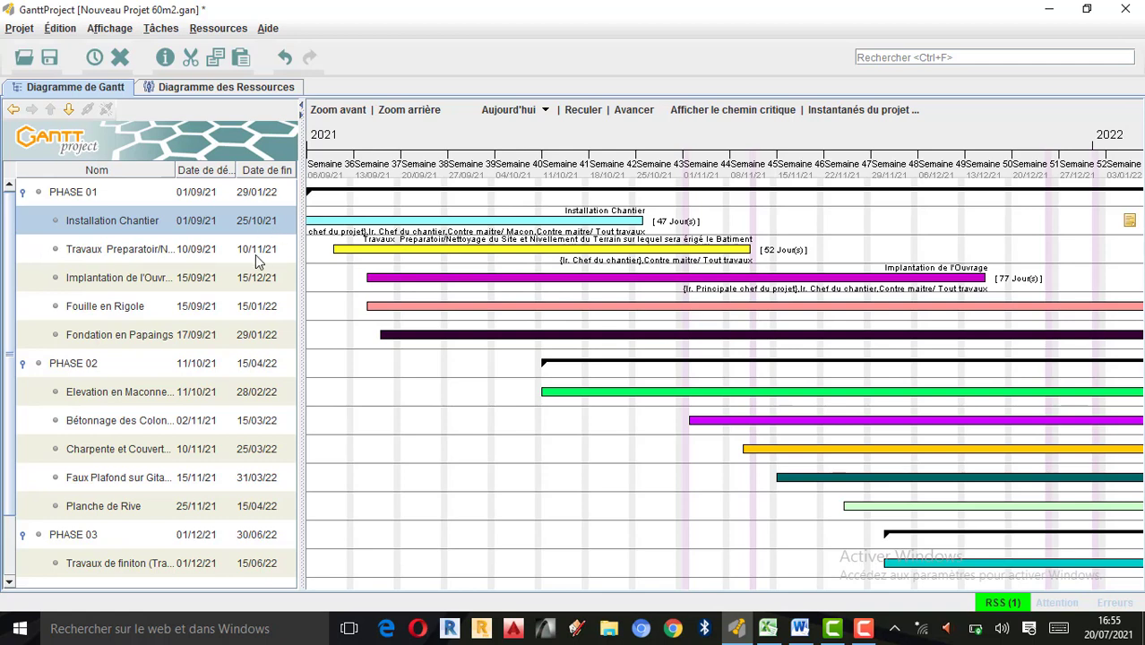
{"action": "double_click", "coordinate": [41, 252]}
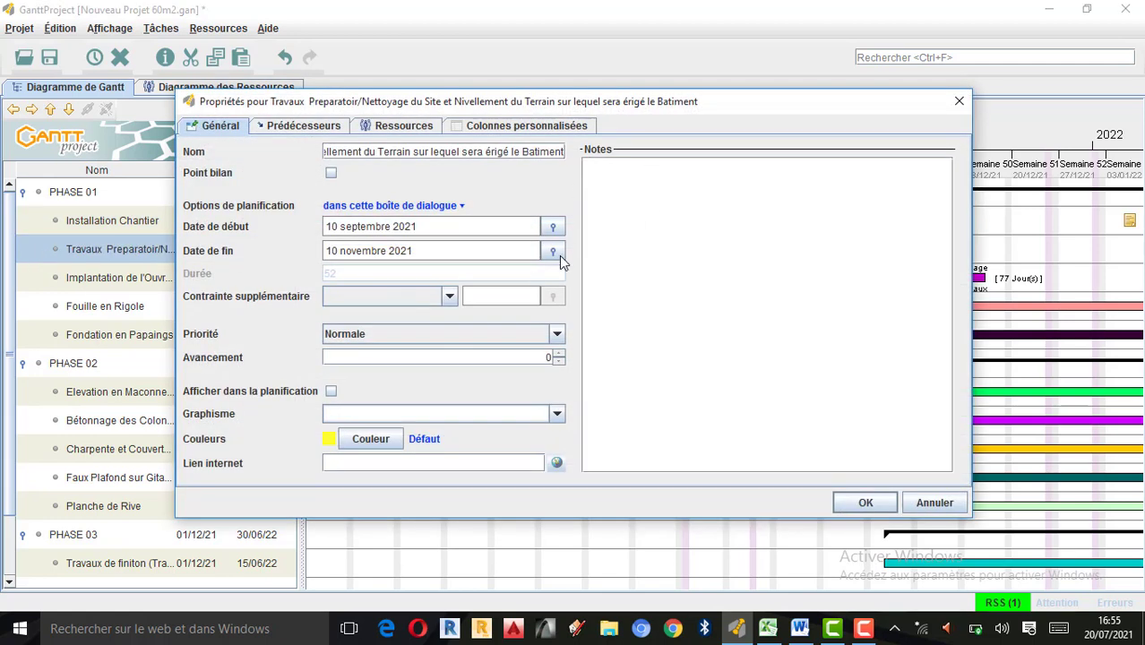
{"action": "left_click", "coordinate": [866, 503]}
{"action": "left_click", "coordinate": [864, 628]}
{"action": "left_click", "coordinate": [1072, 566]}
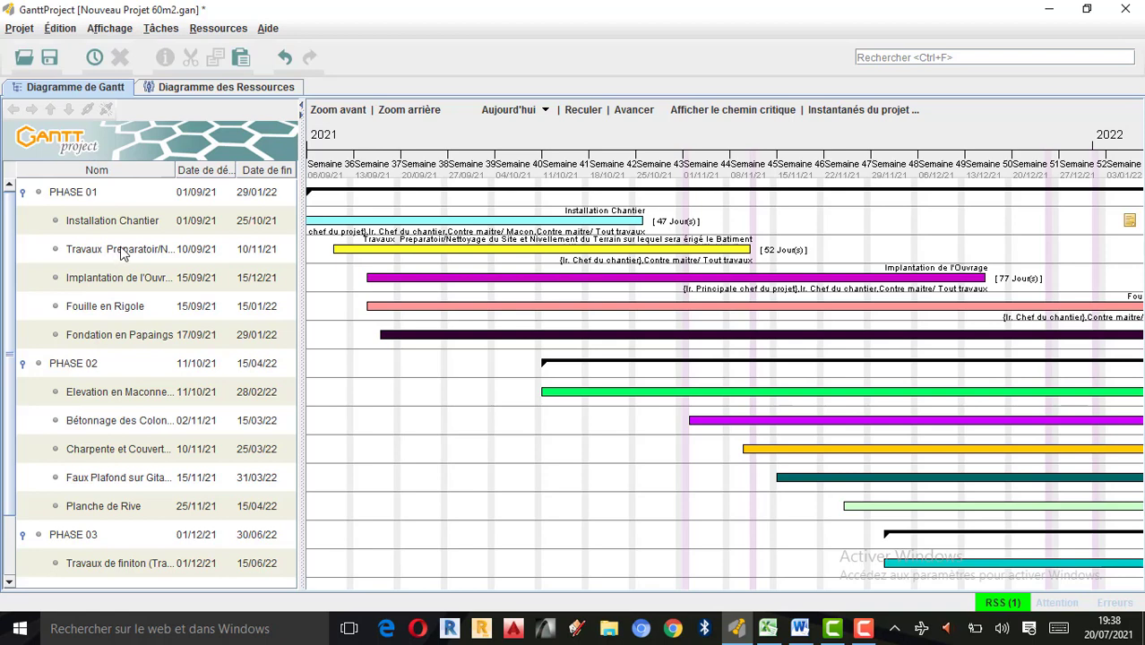
Check the general properties and notes of the Travaux Preparatoir task under PHASE 01 and close them.
{"action": "double_click", "coordinate": [49, 251]}
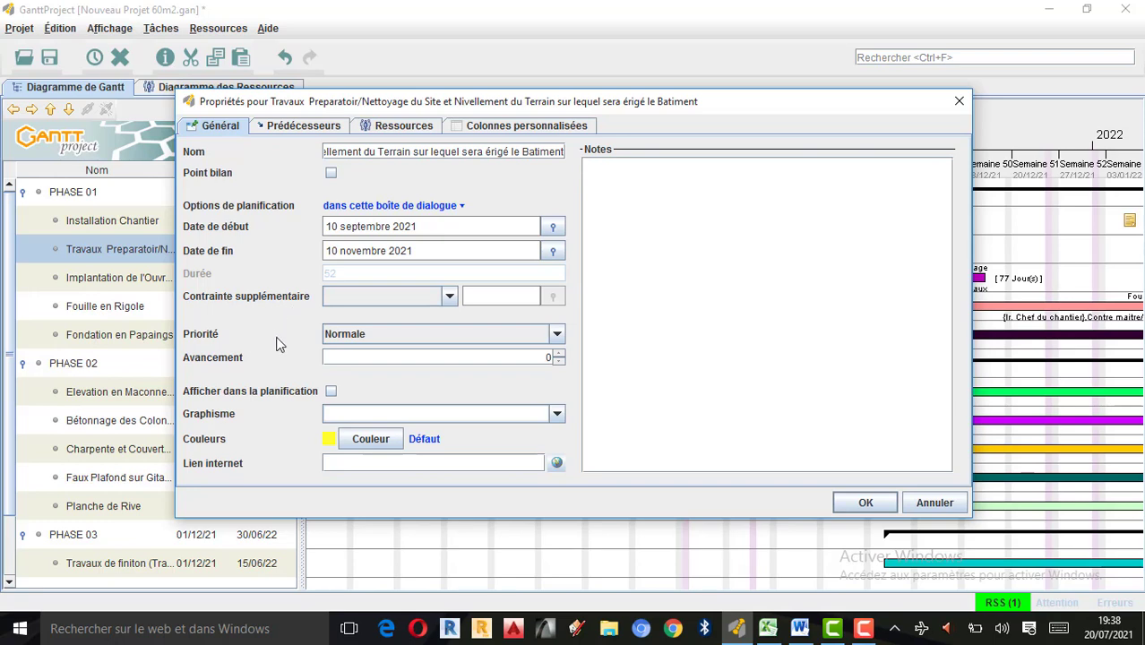
{"action": "left_click", "coordinate": [959, 101]}
{"action": "mouse_move", "coordinate": [598, 417]}
{"action": "left_mouse_down"}
{"action": "mouse_move", "coordinate": [599, 431]}
{"action": "mouse_move", "coordinate": [507, 463]}
{"action": "mouse_move", "coordinate": [530, 440]}
{"action": "mouse_move", "coordinate": [608, 449]}
{"action": "mouse_move", "coordinate": [614, 414]}
{"action": "left_mouse_up"}
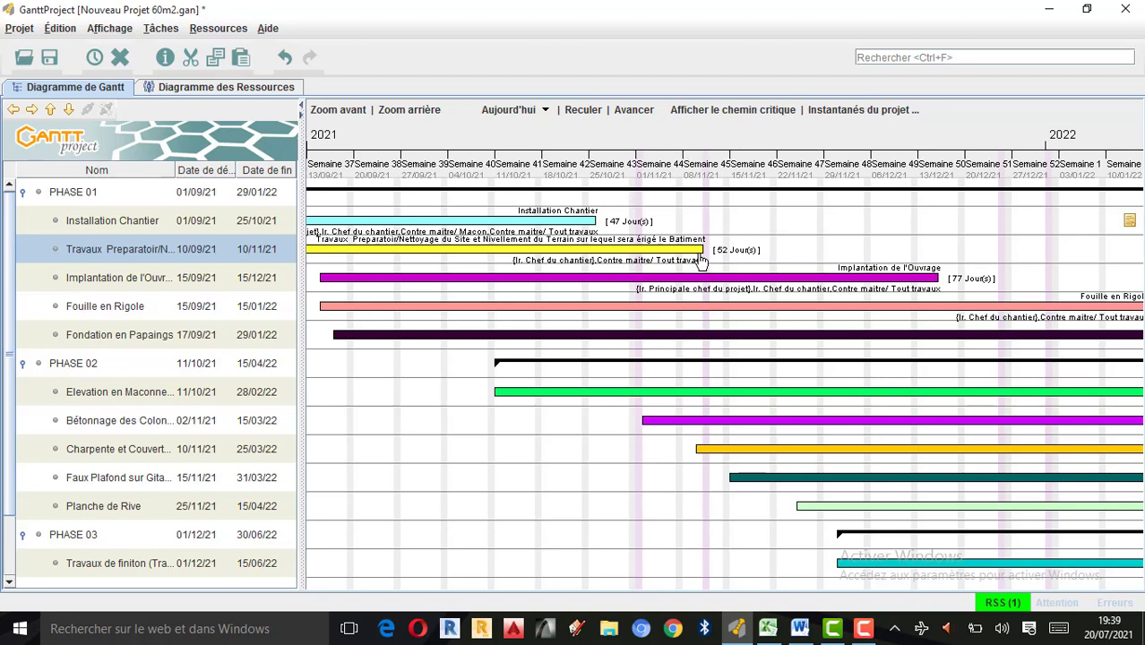
Display the project's PERT diagram and look over its first task boxes.
{"action": "left_click", "coordinate": [106, 33]}
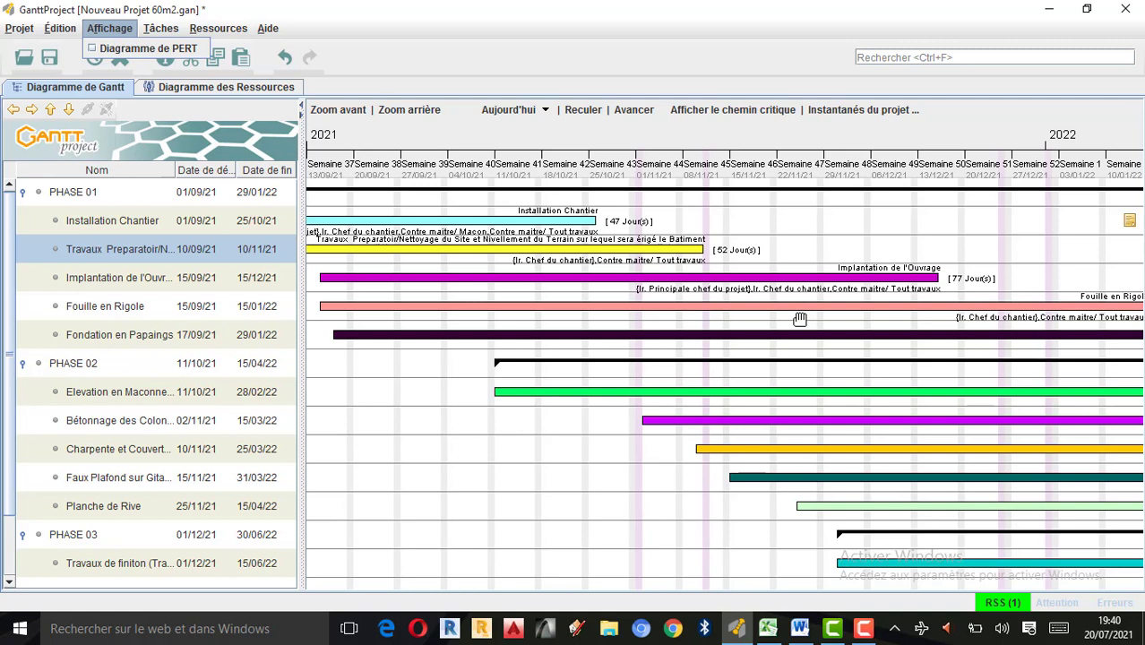
{"action": "left_click", "coordinate": [100, 50]}
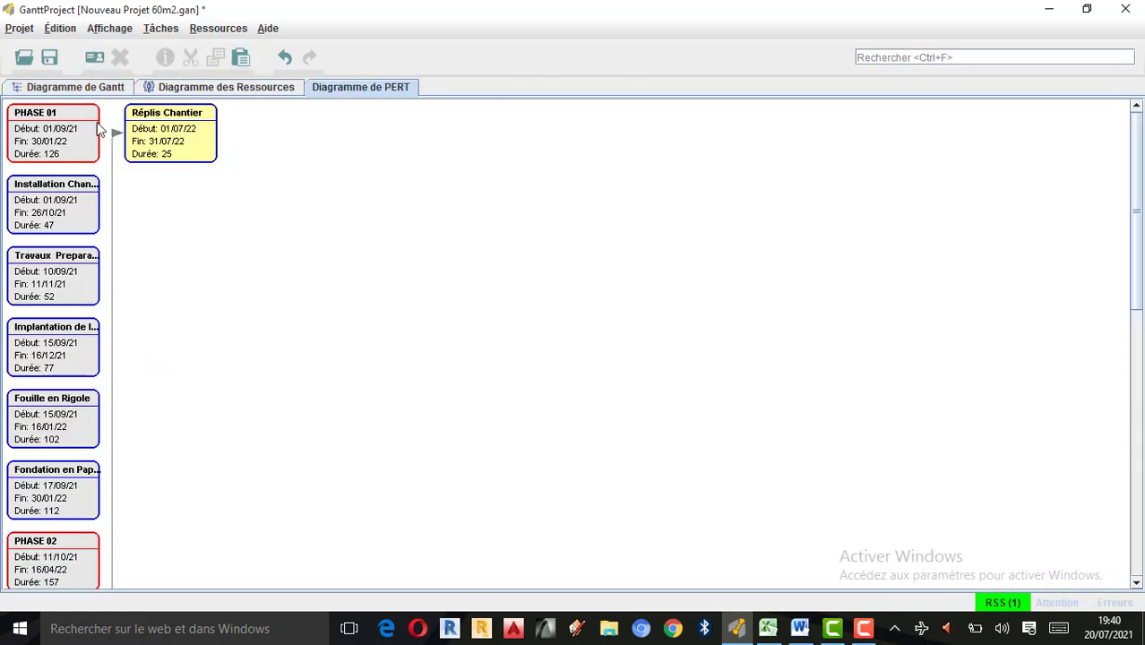
{"action": "scroll", "coordinate": [100, 269], "scroll_direction": "down", "scroll_amount": 3}
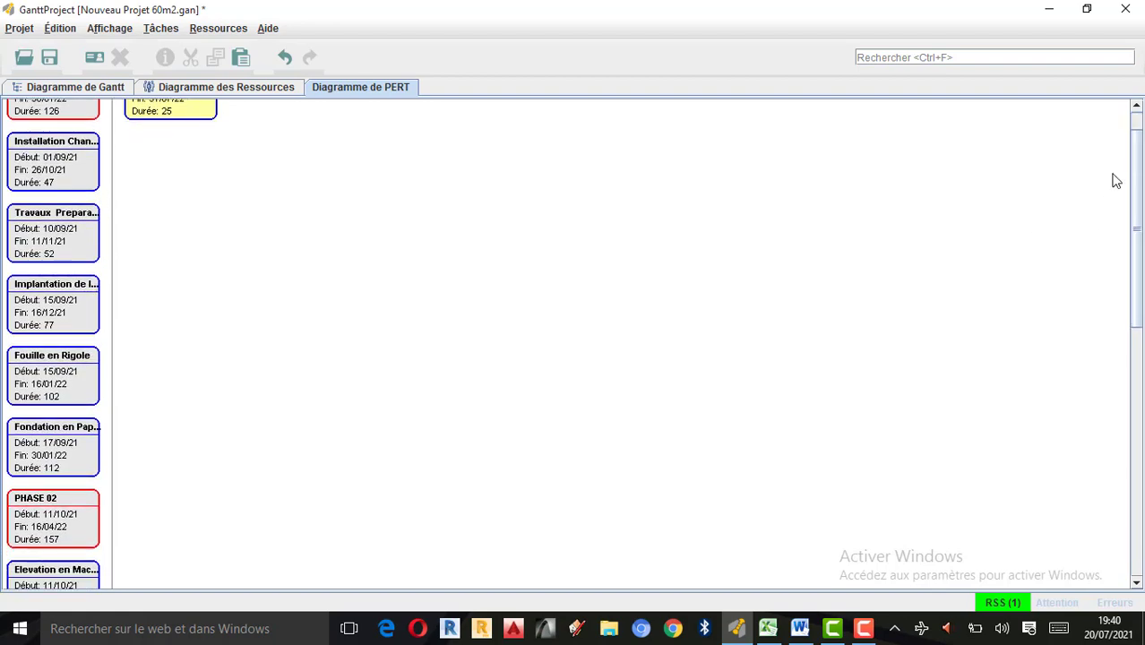
{"action": "mouse_move", "coordinate": [1138, 174]}
{"action": "left_mouse_down"}
{"action": "mouse_move", "coordinate": [1144, 440]}
{"action": "mouse_move", "coordinate": [1144, 172]}
{"action": "left_mouse_up"}
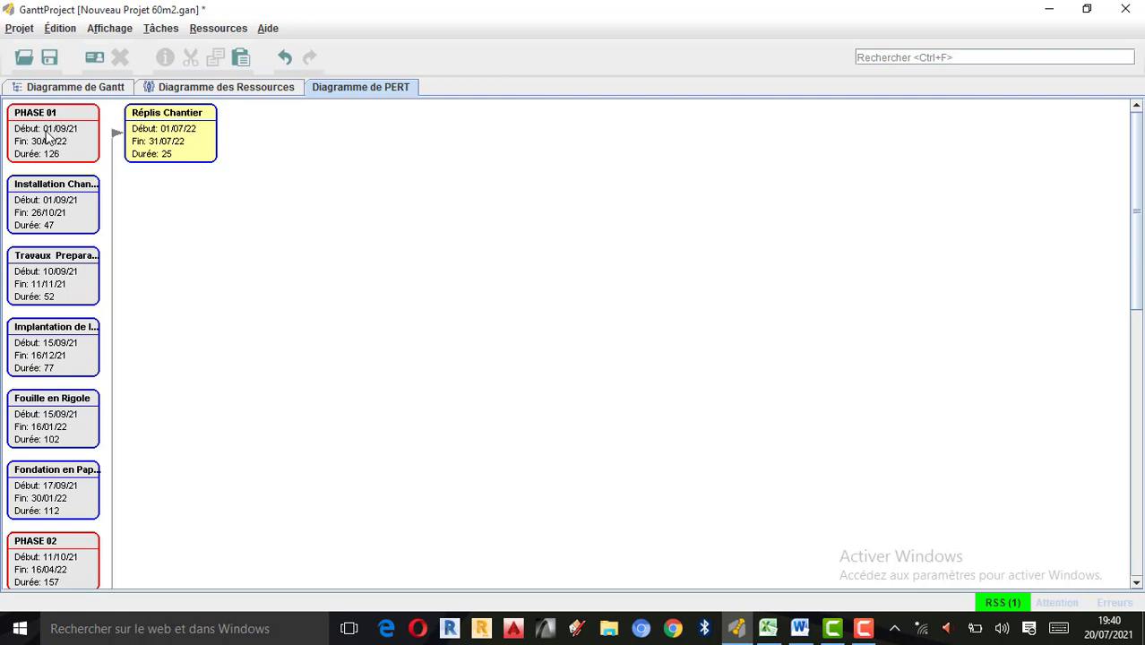
Switch to the Excel planning sheet to compare the task dates with the PERT diagram and return to GanttProject.
{"action": "left_click", "coordinate": [768, 628]}
{"action": "scroll", "coordinate": [483, 223], "scroll_direction": "up", "scroll_amount": 1}
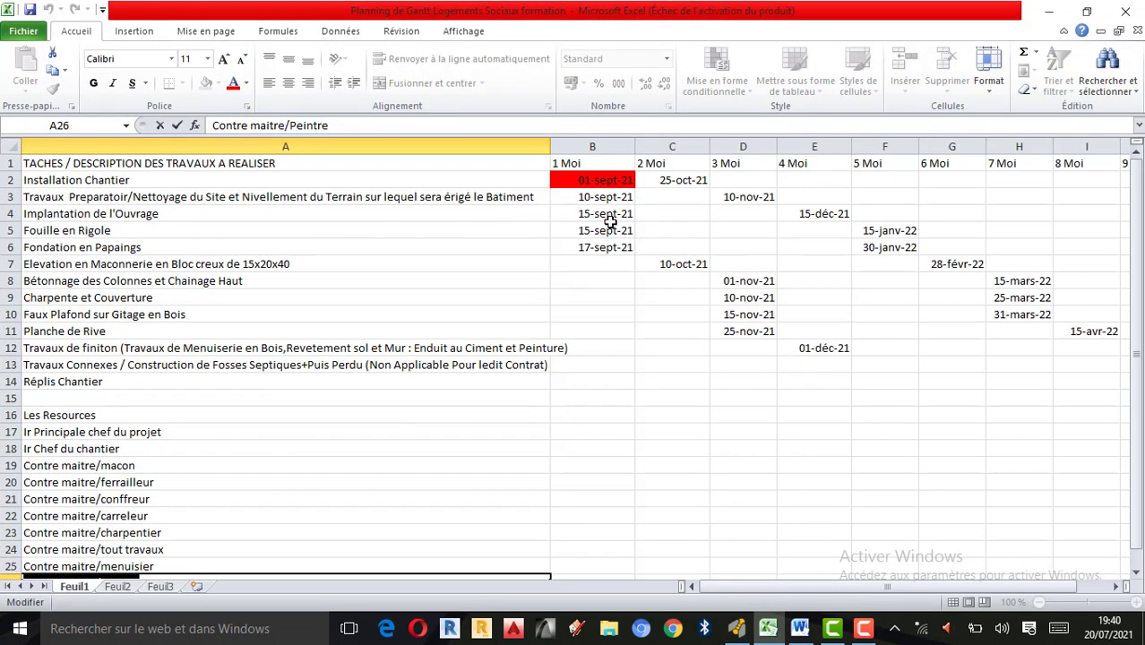
{"action": "left_click", "coordinate": [599, 182]}
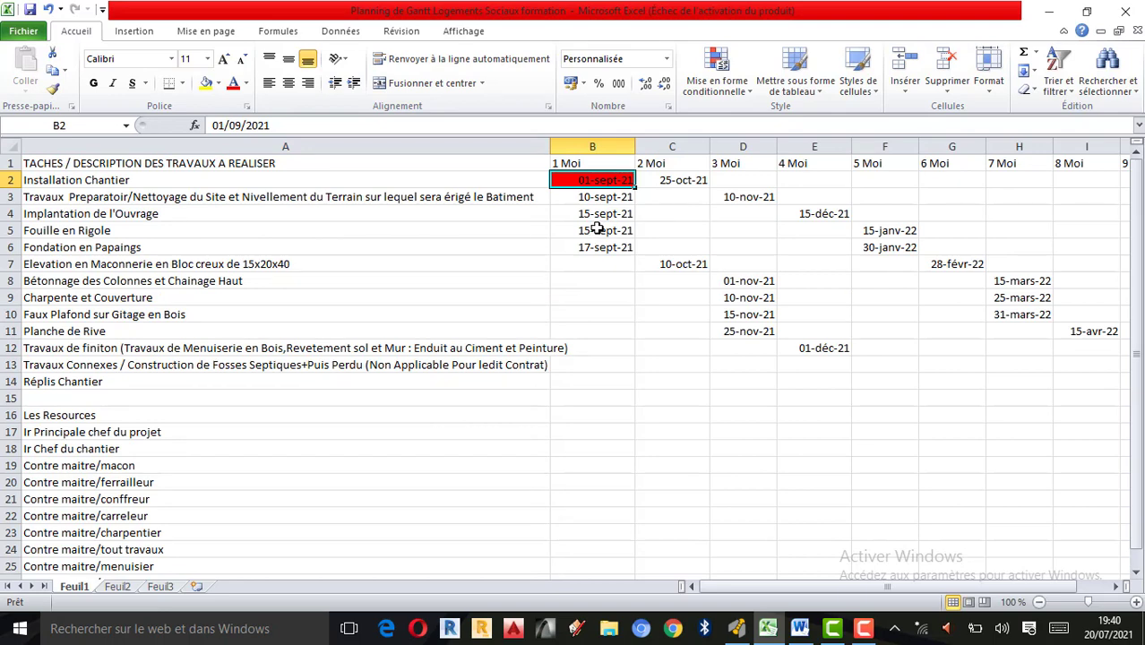
{"action": "left_click", "coordinate": [1049, 11]}
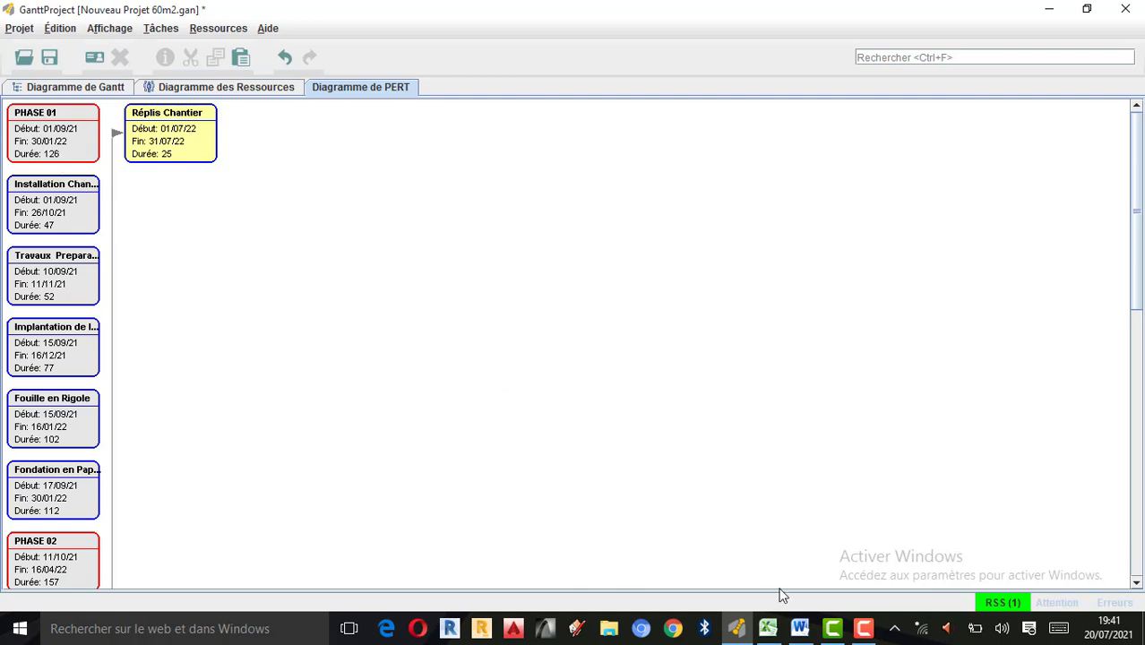
{"action": "left_click", "coordinate": [768, 629]}
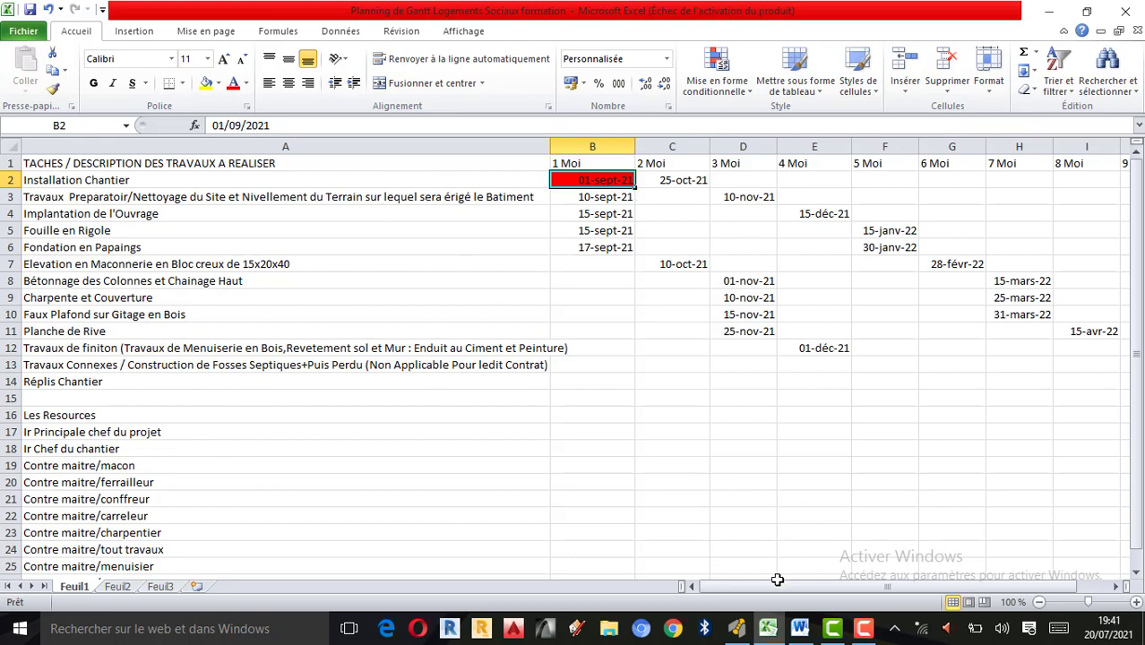
{"action": "left_click", "coordinate": [737, 629]}
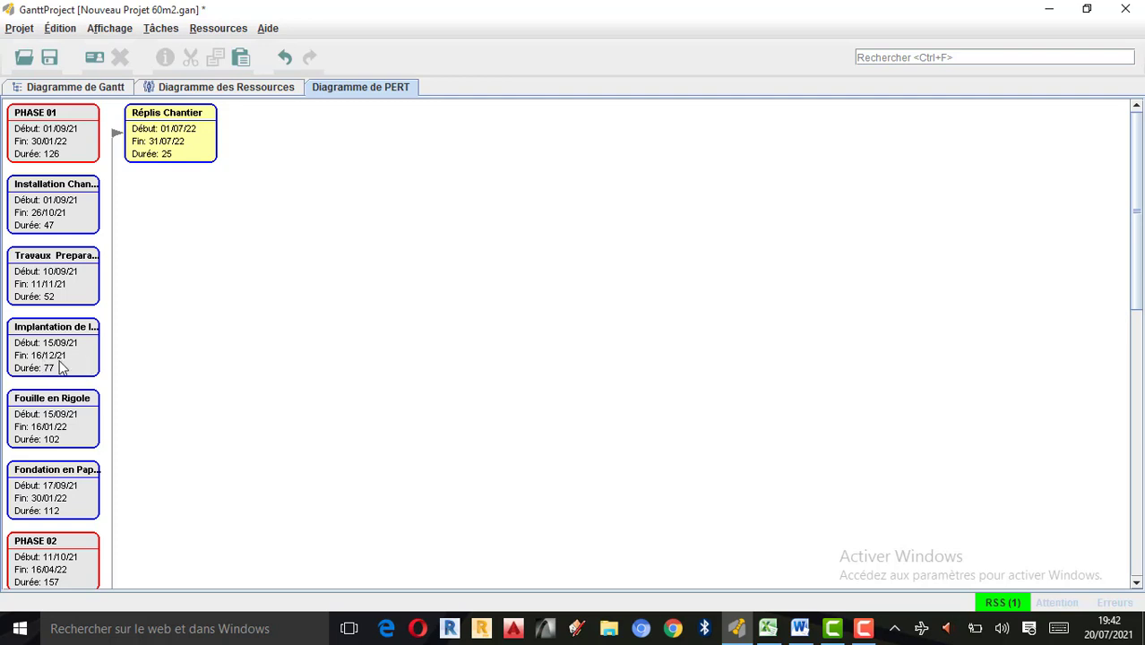
Examine the PERT boxes from PHASE 01 to PHASE 04 and the link between Travaux Connexes and Réplis Chantier.
{"action": "scroll", "coordinate": [49, 373], "scroll_direction": "down", "scroll_amount": 1}
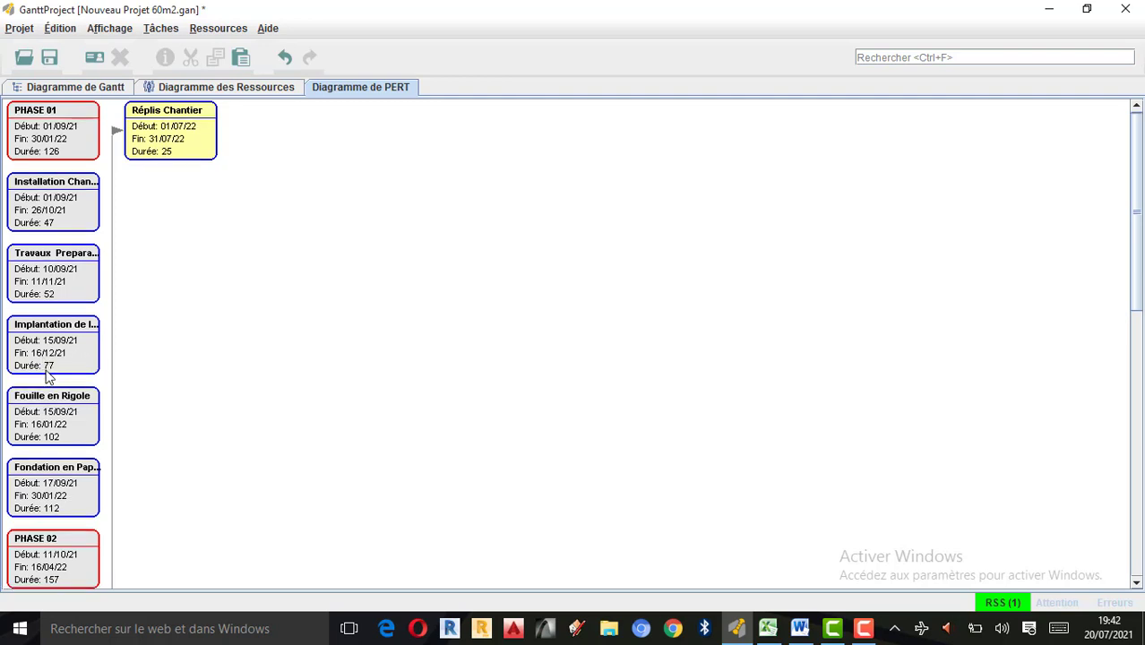
{"action": "scroll", "coordinate": [48, 376], "scroll_direction": "down", "scroll_amount": 3}
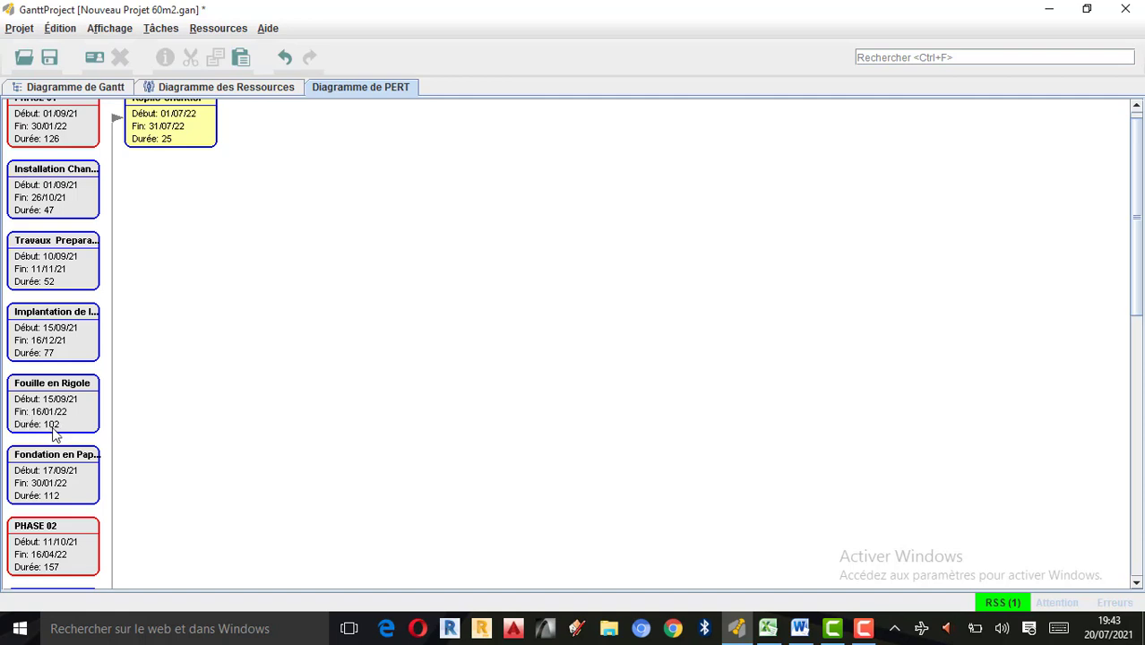
{"action": "scroll", "coordinate": [52, 434], "scroll_direction": "down", "scroll_amount": 2}
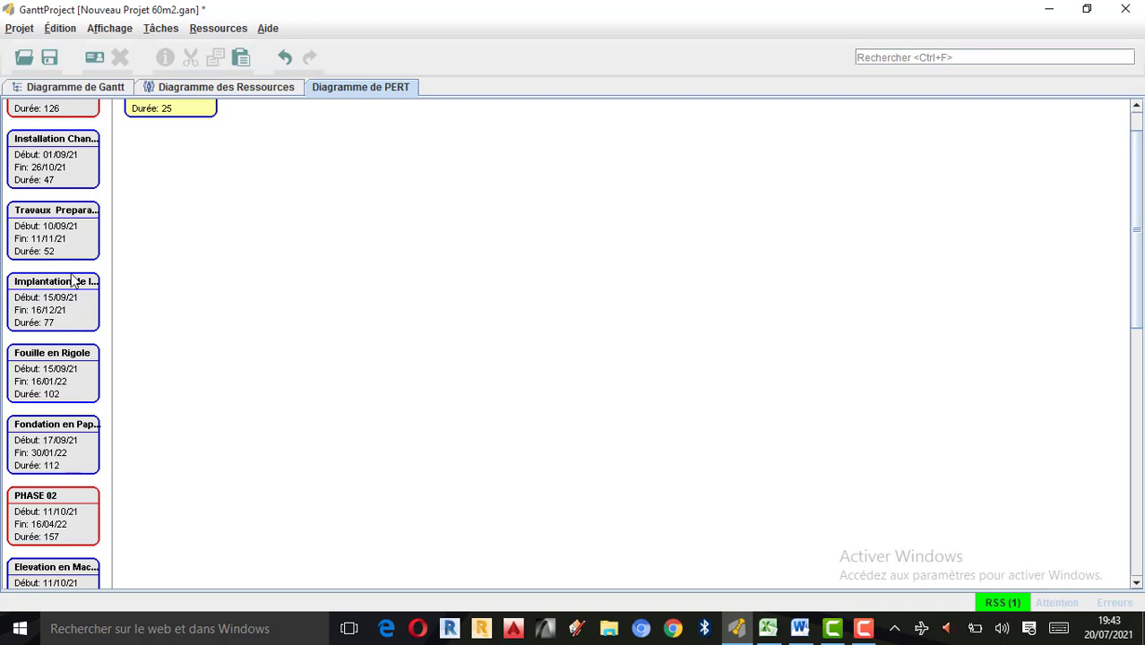
{"action": "scroll", "coordinate": [60, 349], "scroll_direction": "down", "scroll_amount": 1}
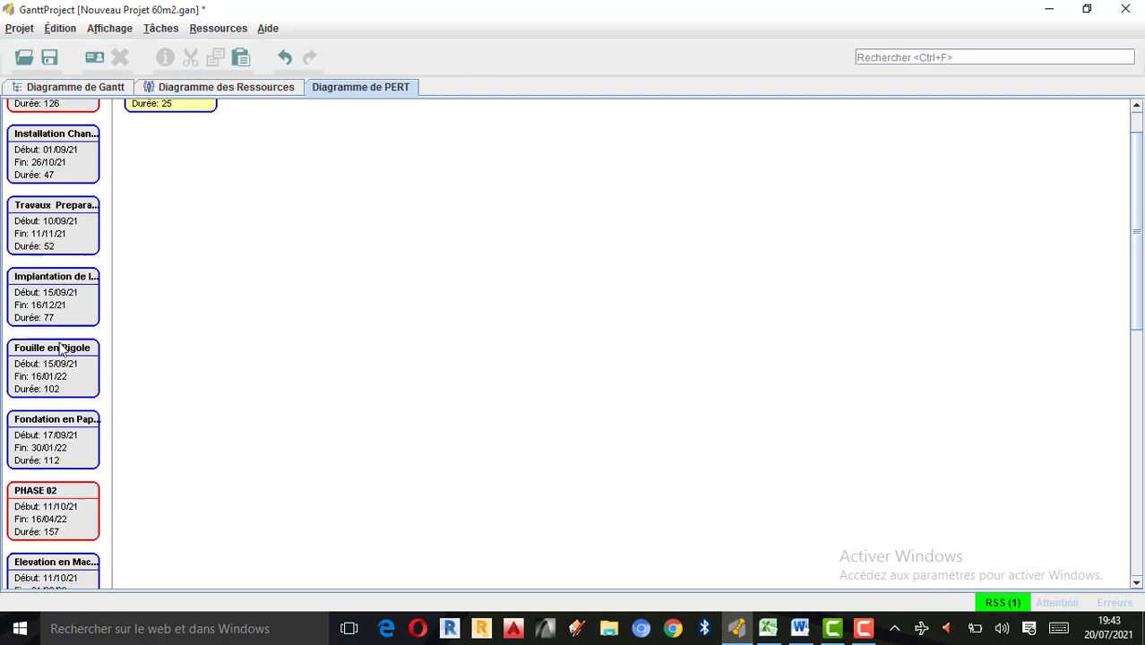
{"action": "scroll", "coordinate": [60, 349], "scroll_direction": "down", "scroll_amount": 3}
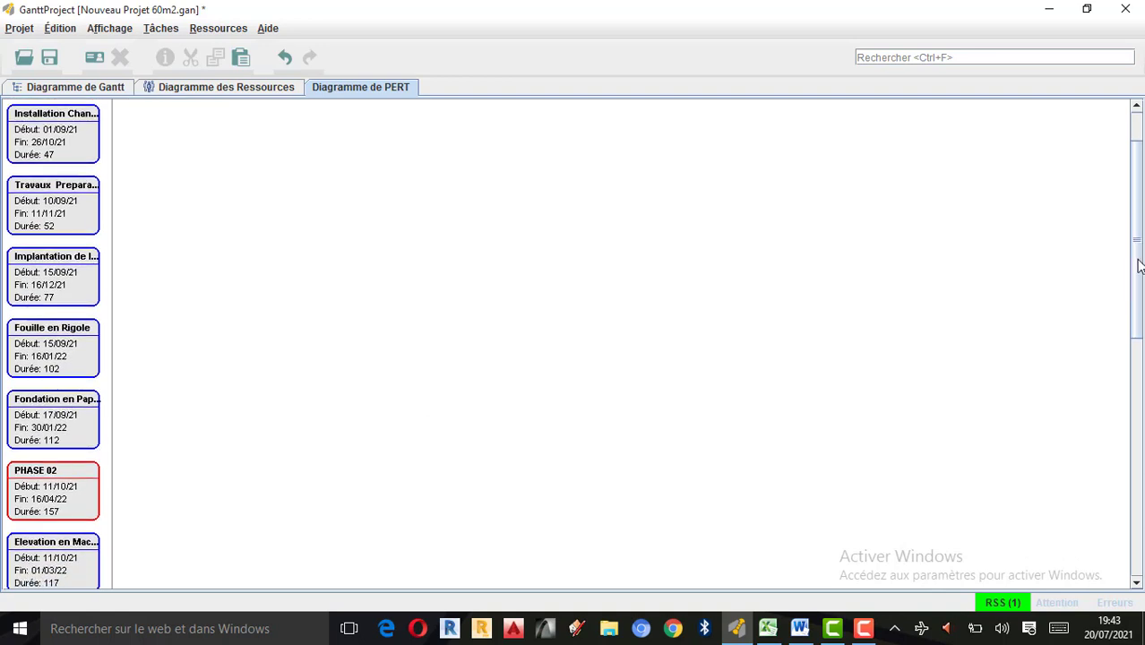
{"action": "left_click_drag", "start_coordinate": [1139, 266], "coordinate": [1139, 357]}
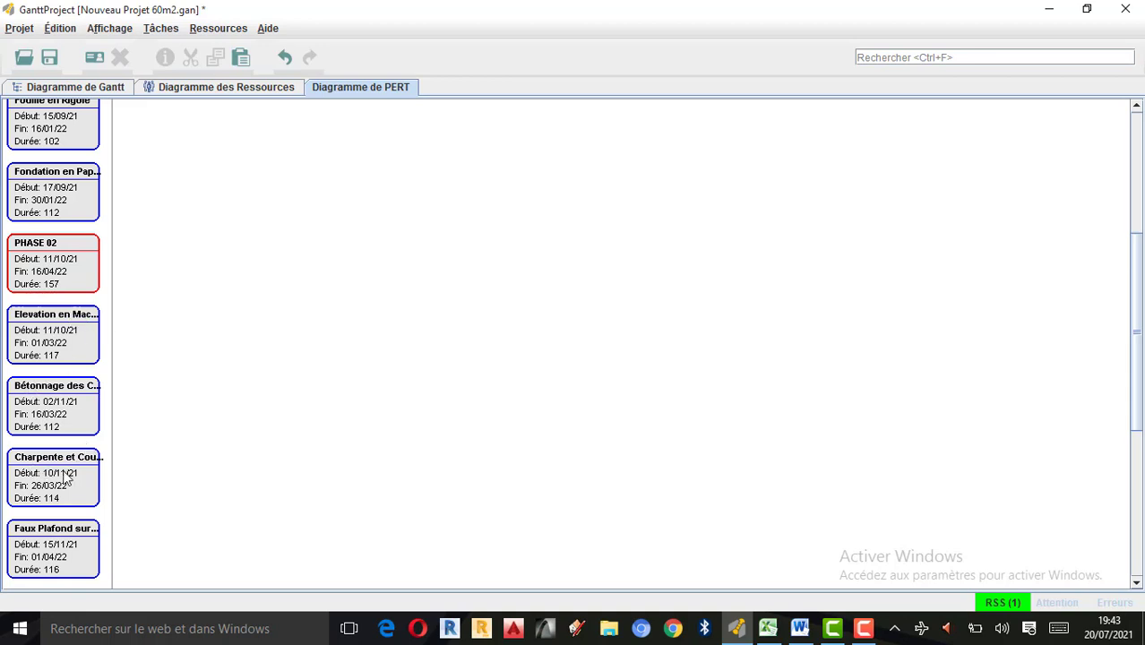
{"action": "scroll", "coordinate": [89, 468], "scroll_direction": "down", "scroll_amount": 2}
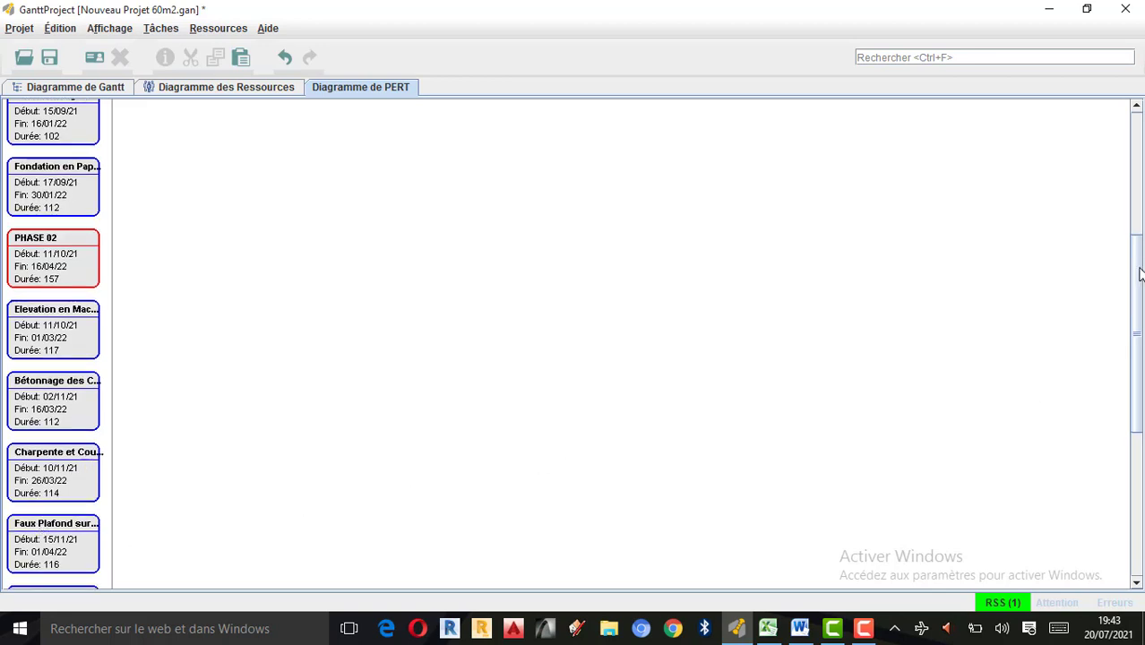
{"action": "left_click_drag", "start_coordinate": [1138, 281], "coordinate": [1142, 352]}
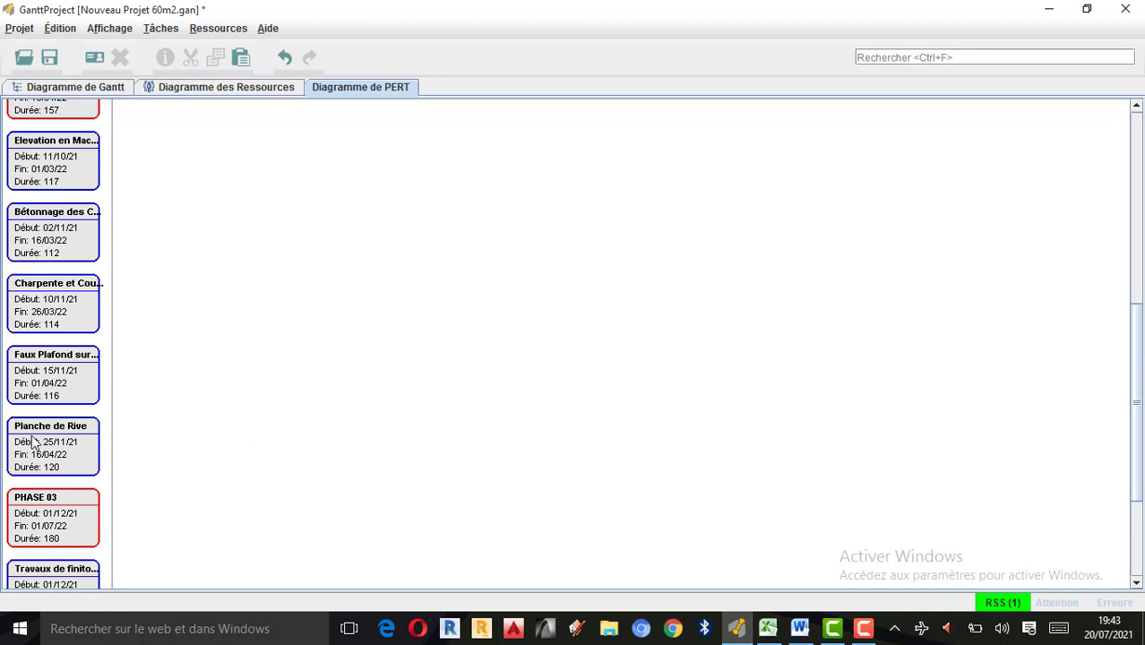
{"action": "left_click_drag", "start_coordinate": [1140, 338], "coordinate": [1140, 419]}
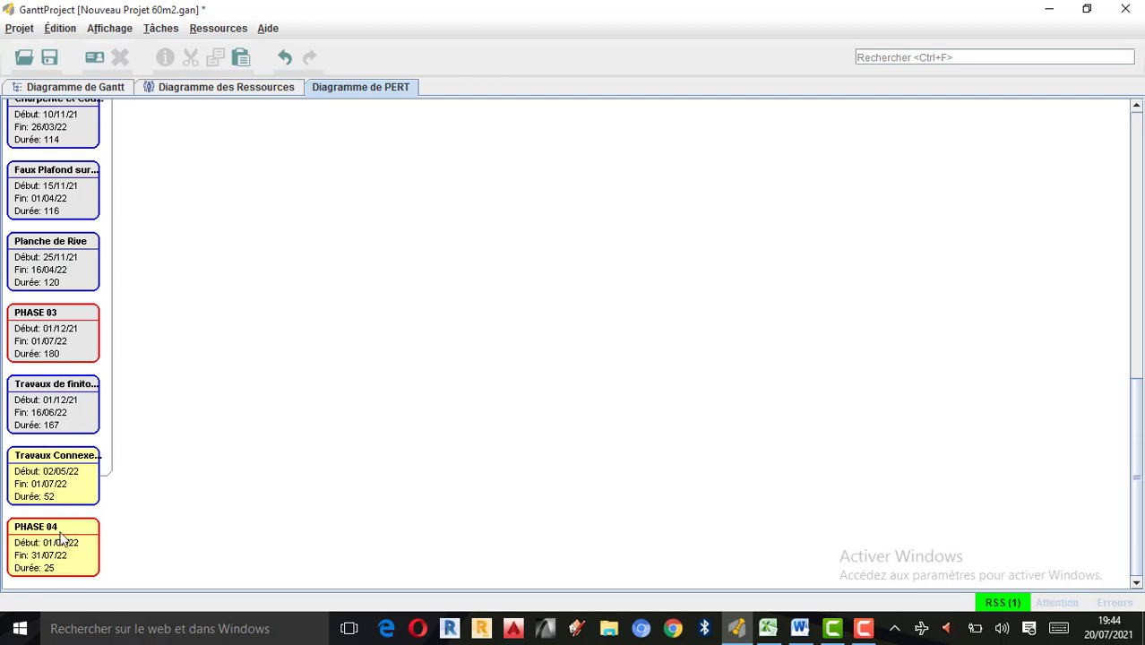
{"action": "scroll", "coordinate": [61, 539], "scroll_direction": "up", "scroll_amount": 1}
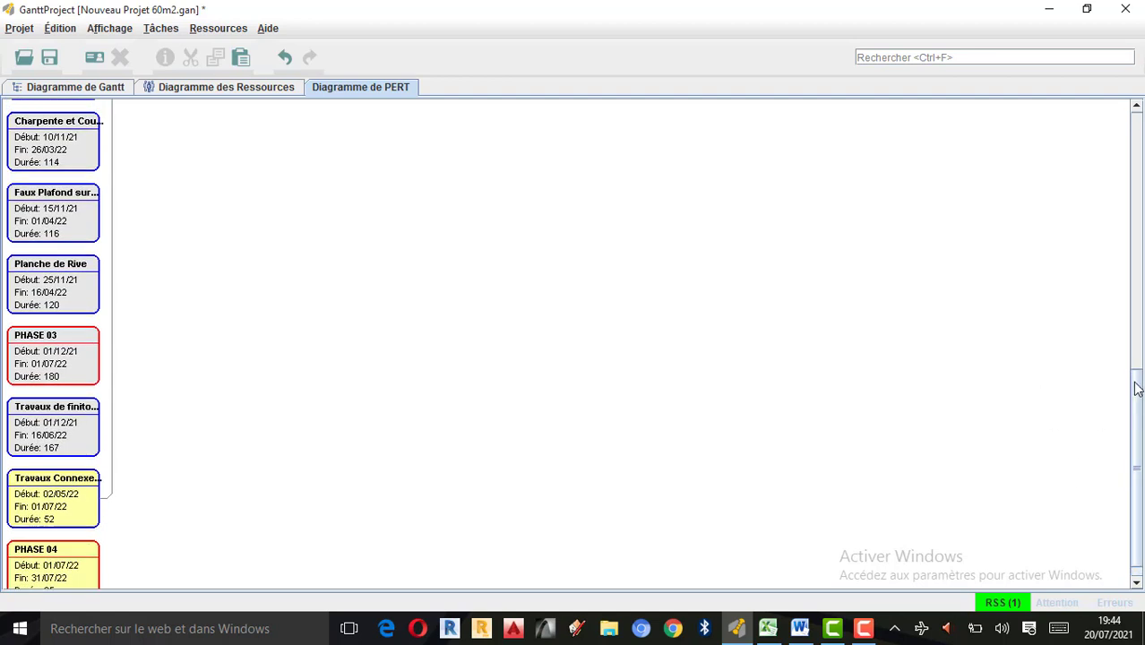
{"action": "left_click_drag", "start_coordinate": [1135, 394], "coordinate": [1109, 113]}
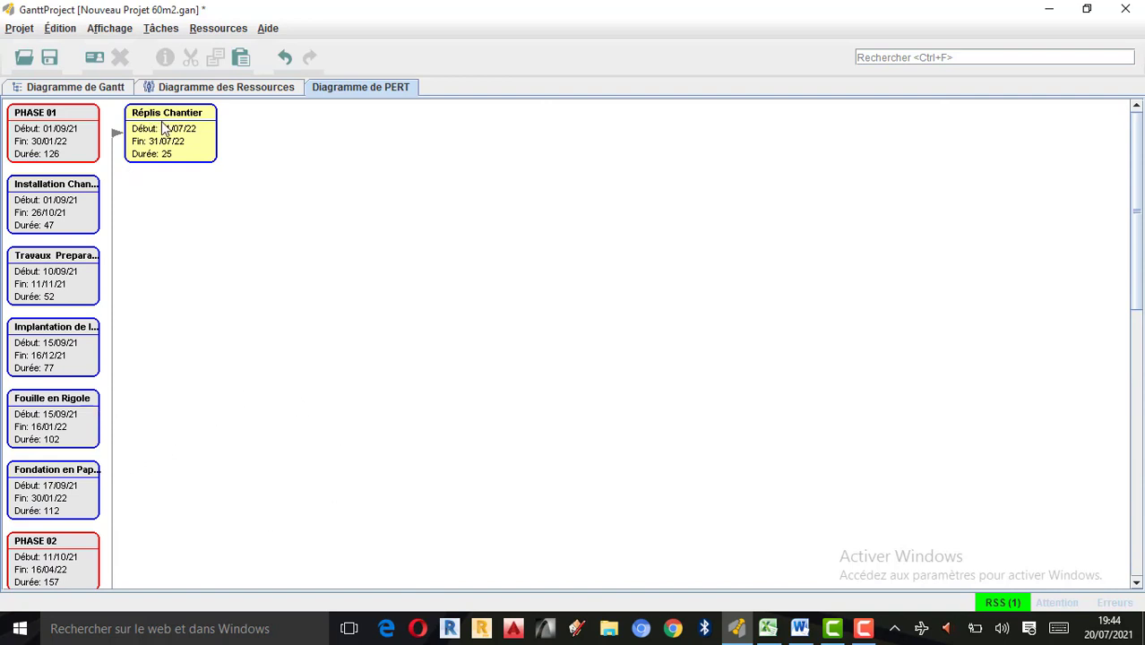
{"action": "left_click_drag", "start_coordinate": [1139, 147], "coordinate": [1142, 413]}
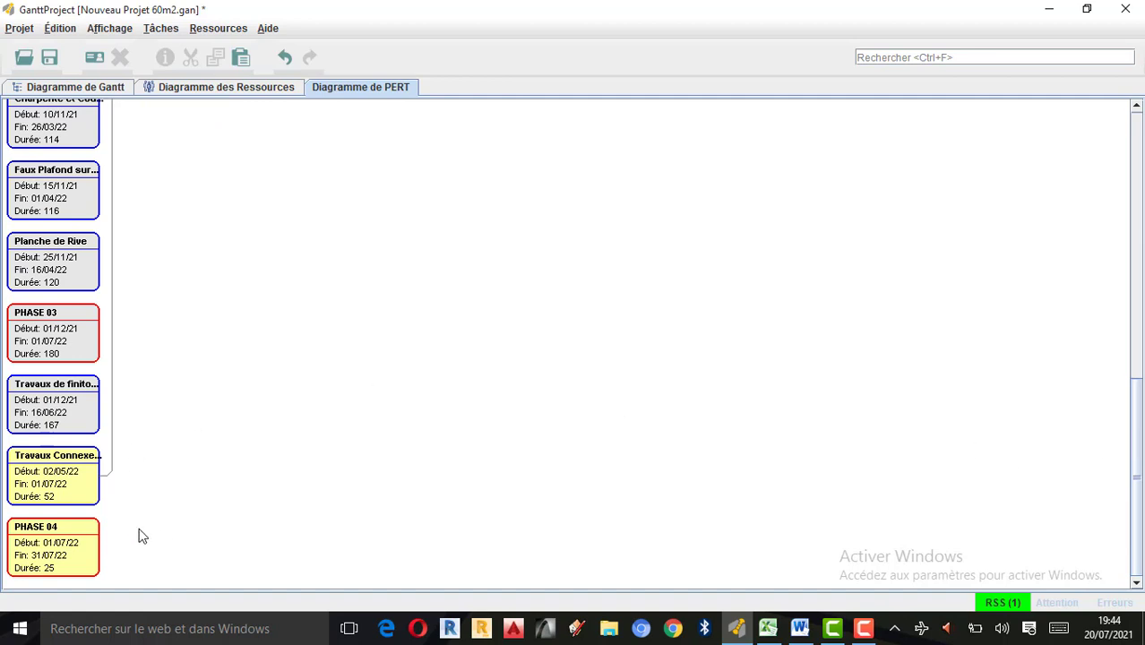
{"action": "left_click_drag", "start_coordinate": [1140, 392], "coordinate": [1141, 52]}
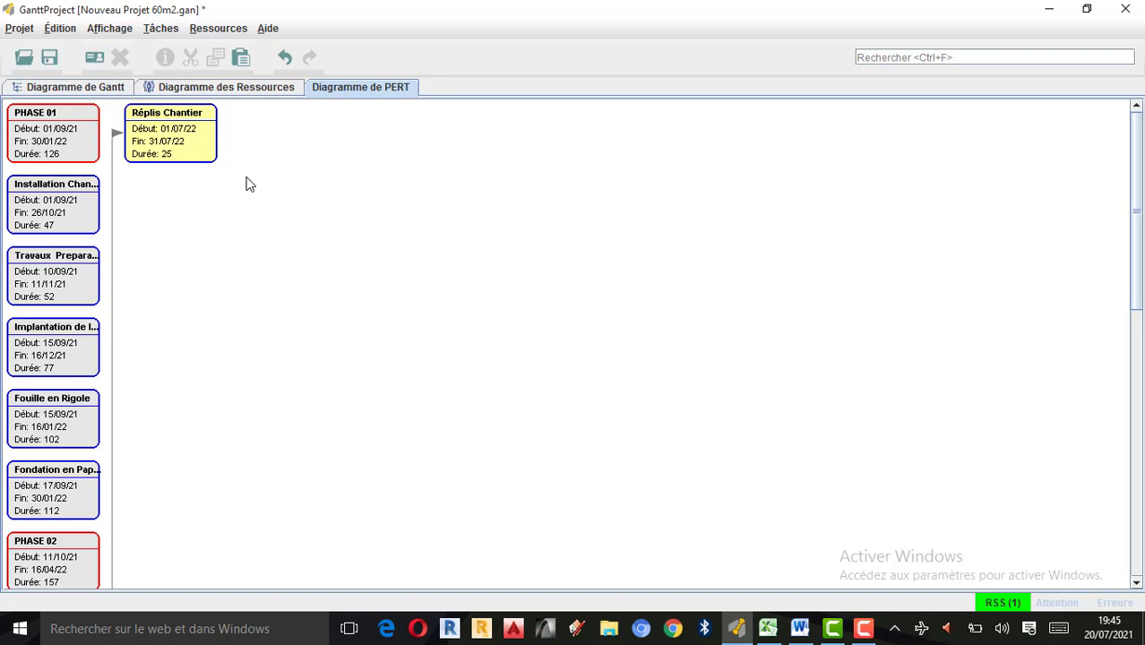
Return to the Gantt chart and open the project export assistant.
{"action": "left_click", "coordinate": [85, 88]}
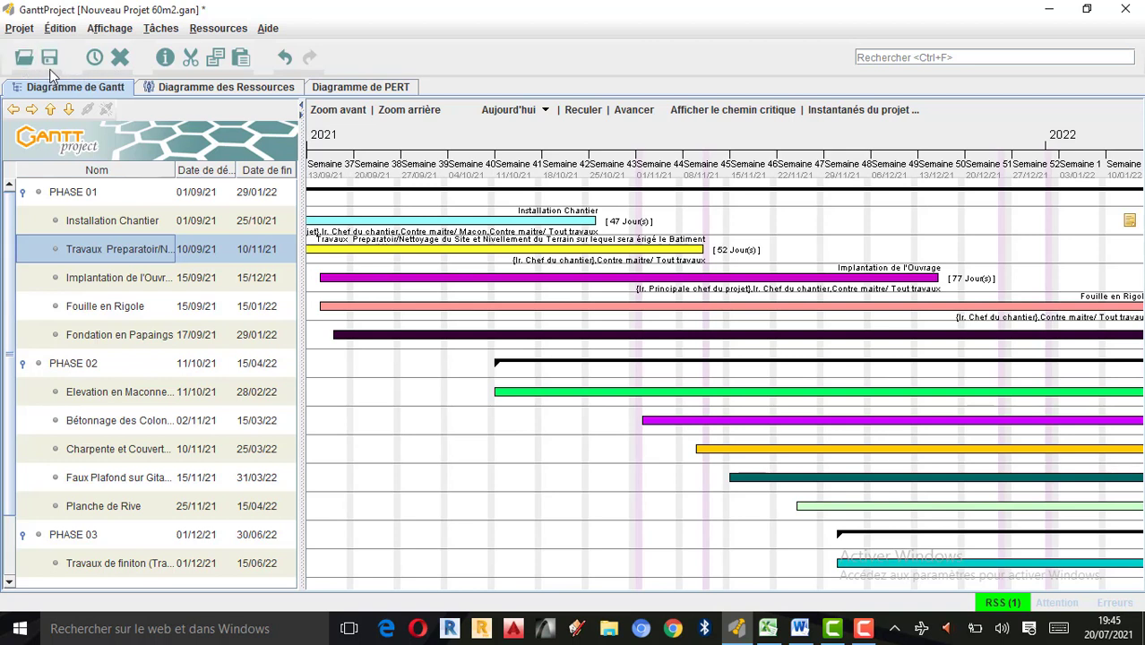
{"action": "left_click", "coordinate": [22, 31]}
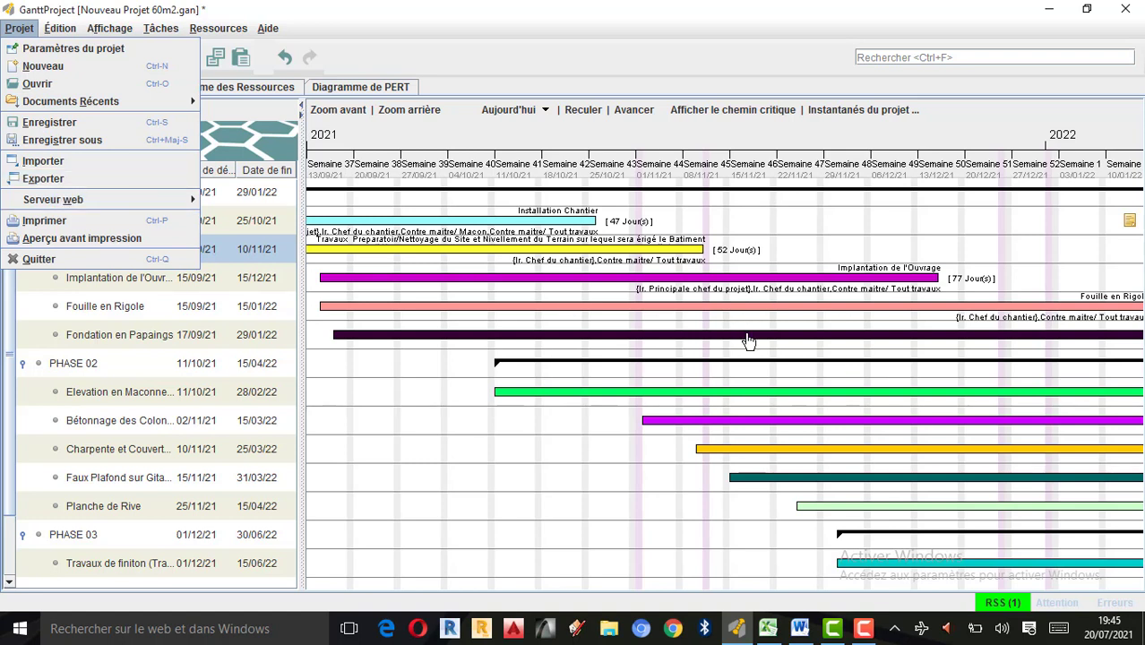
{"action": "left_click", "coordinate": [42, 179]}
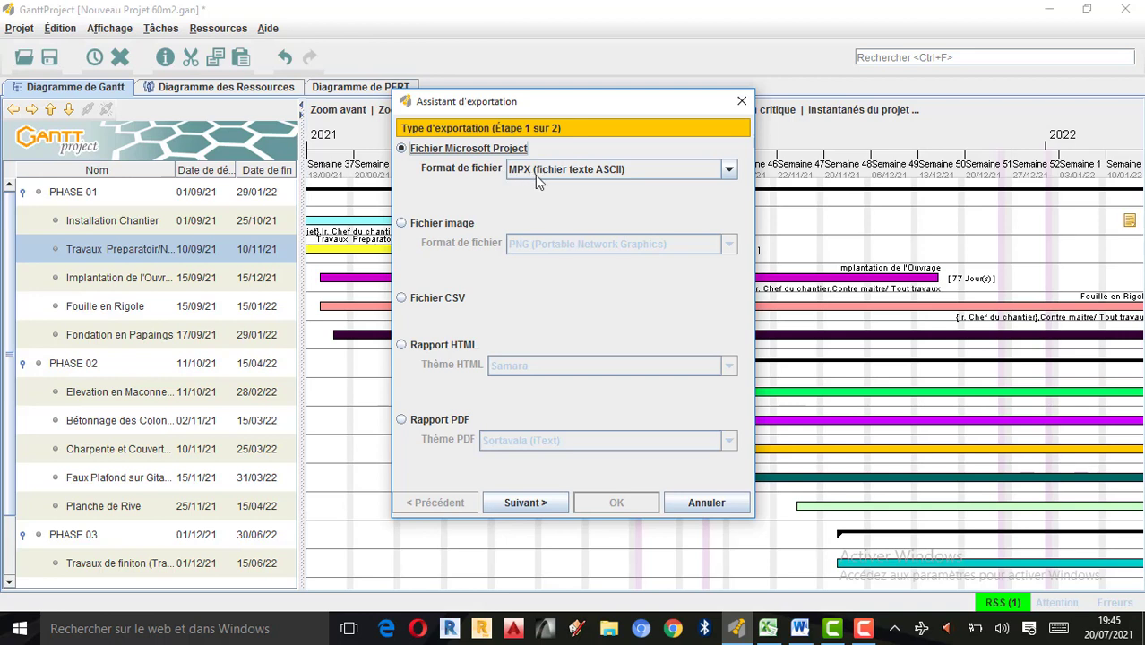
Review the file formats offered for the Microsoft Project and image exports.
{"action": "left_click", "coordinate": [730, 170]}
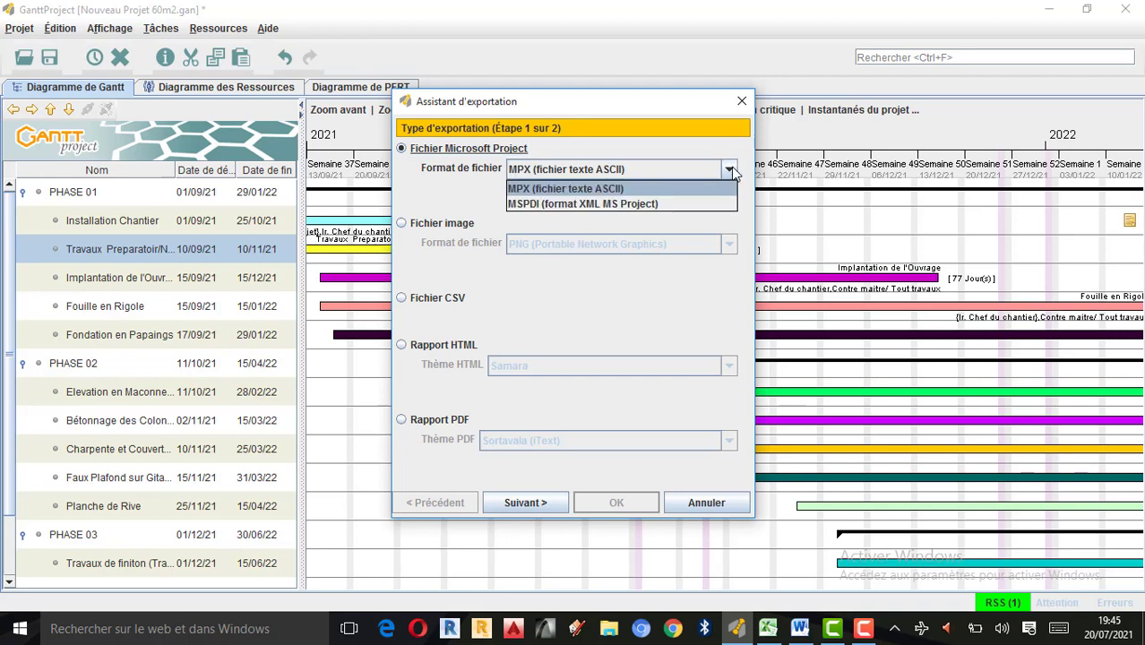
{"action": "left_click", "coordinate": [457, 206]}
{"action": "left_click", "coordinate": [410, 228]}
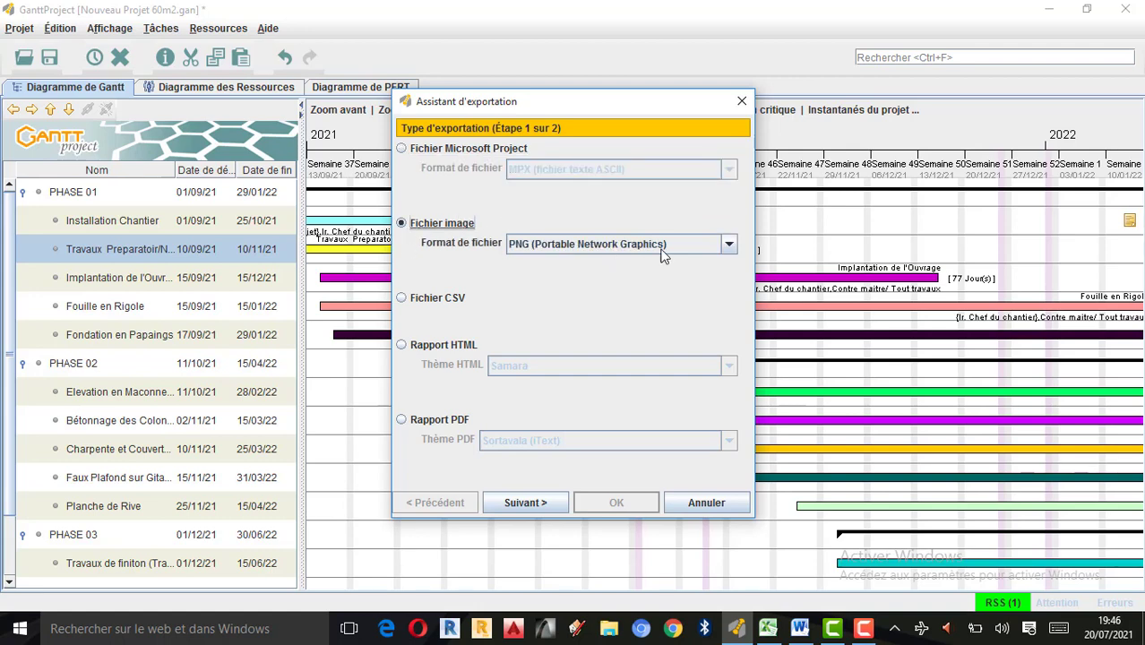
{"action": "left_click", "coordinate": [729, 244]}
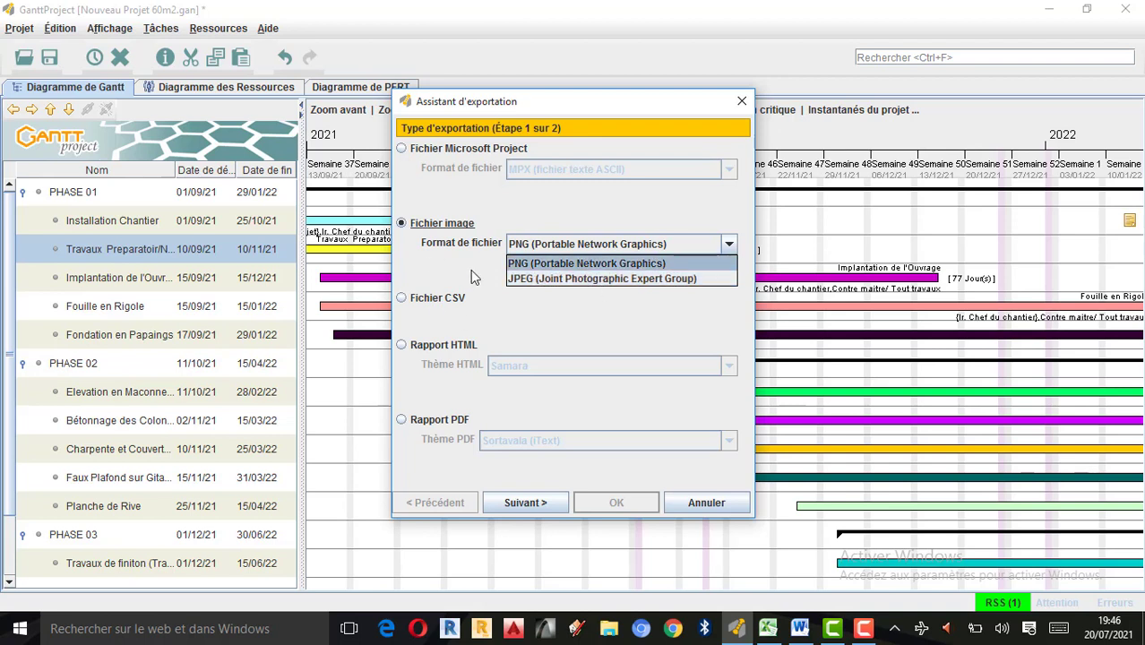
Choose a PDF report with the Sortavala (iText) theme as the export type and proceed to the file selection settings.
{"action": "left_click", "coordinate": [406, 422]}
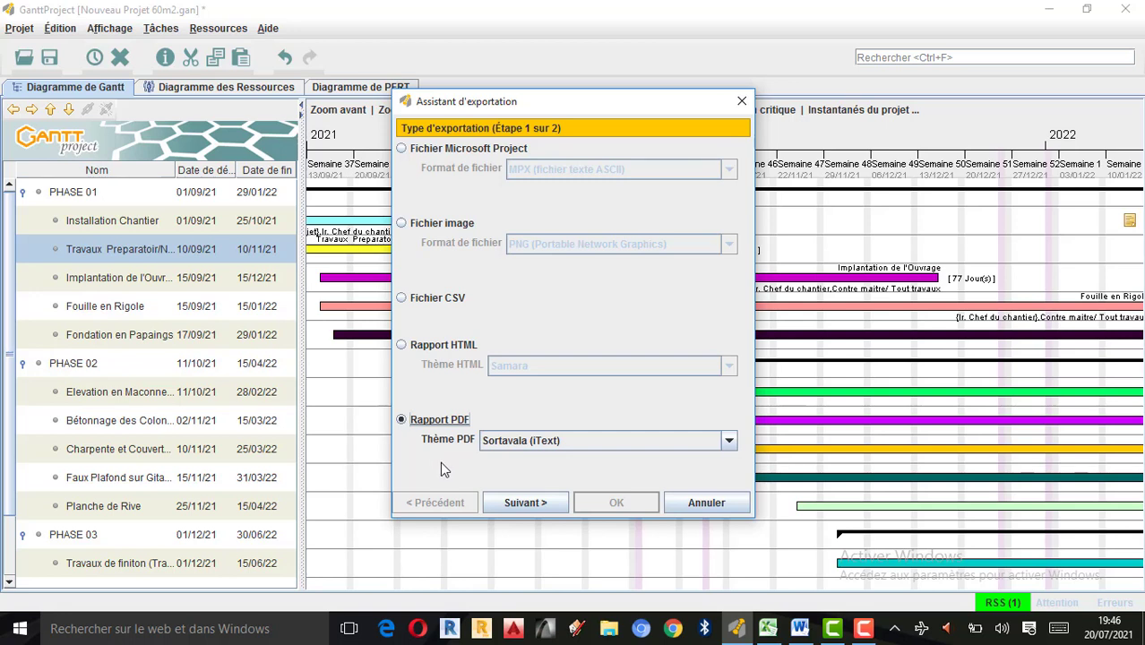
{"action": "left_click", "coordinate": [729, 441]}
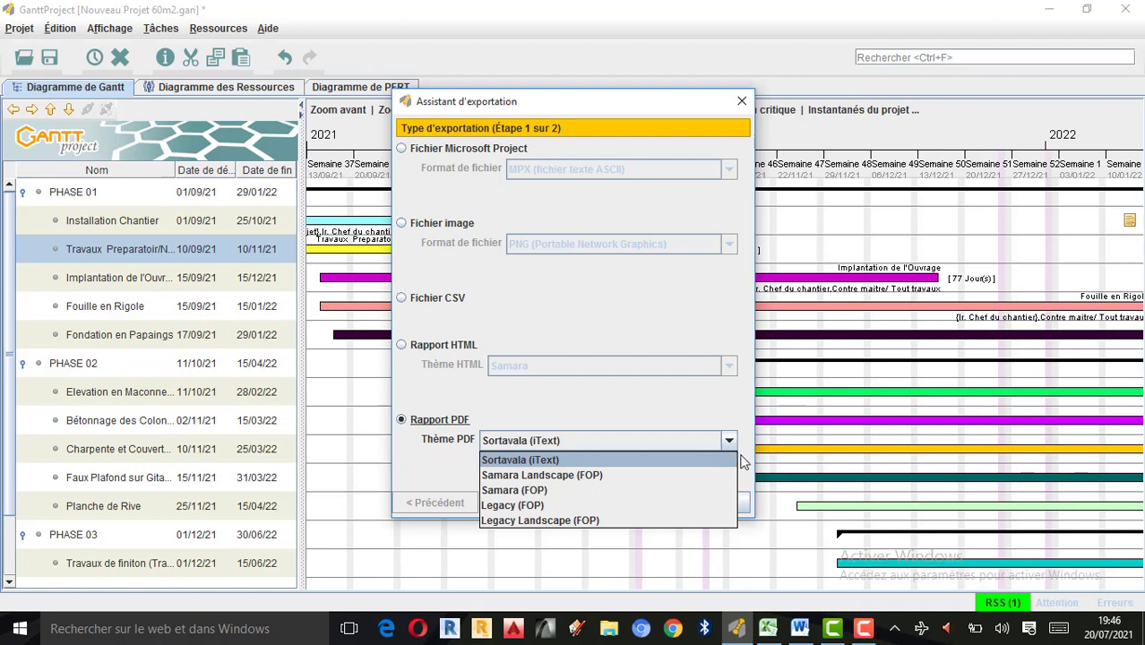
{"action": "left_click", "coordinate": [549, 460]}
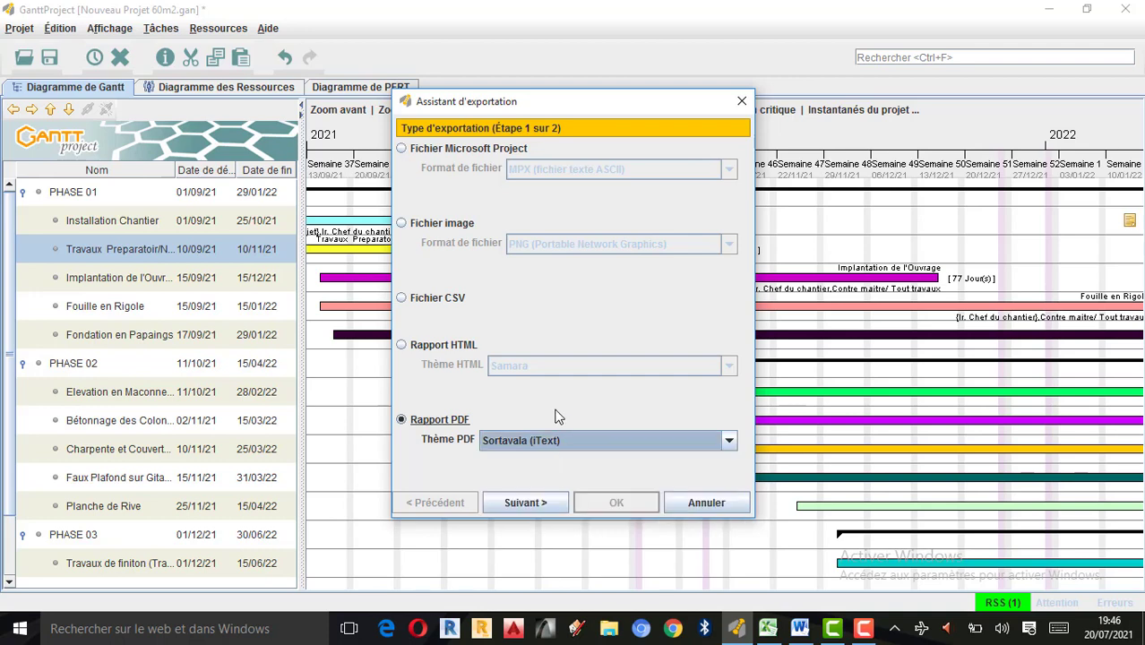
{"action": "left_click", "coordinate": [535, 504]}
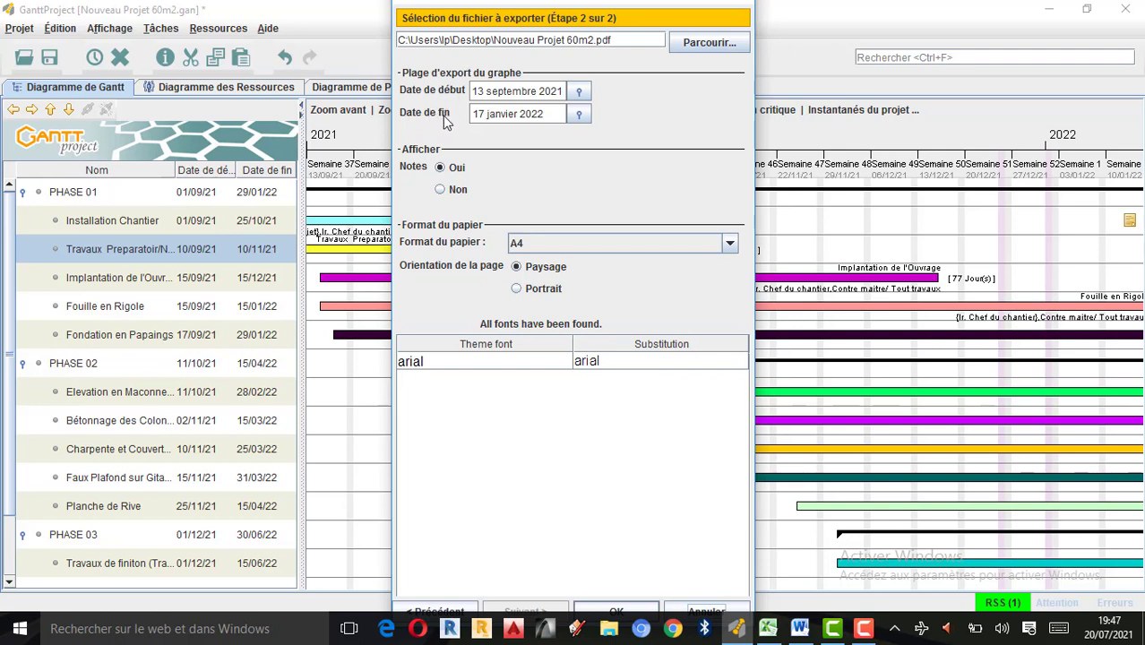
Check the project's start and end dates in the Excel planning sheet, and return to the export settings.
{"action": "left_click", "coordinate": [768, 628]}
{"action": "left_click_drag", "start_coordinate": [853, 594], "coordinate": [880, 594]}
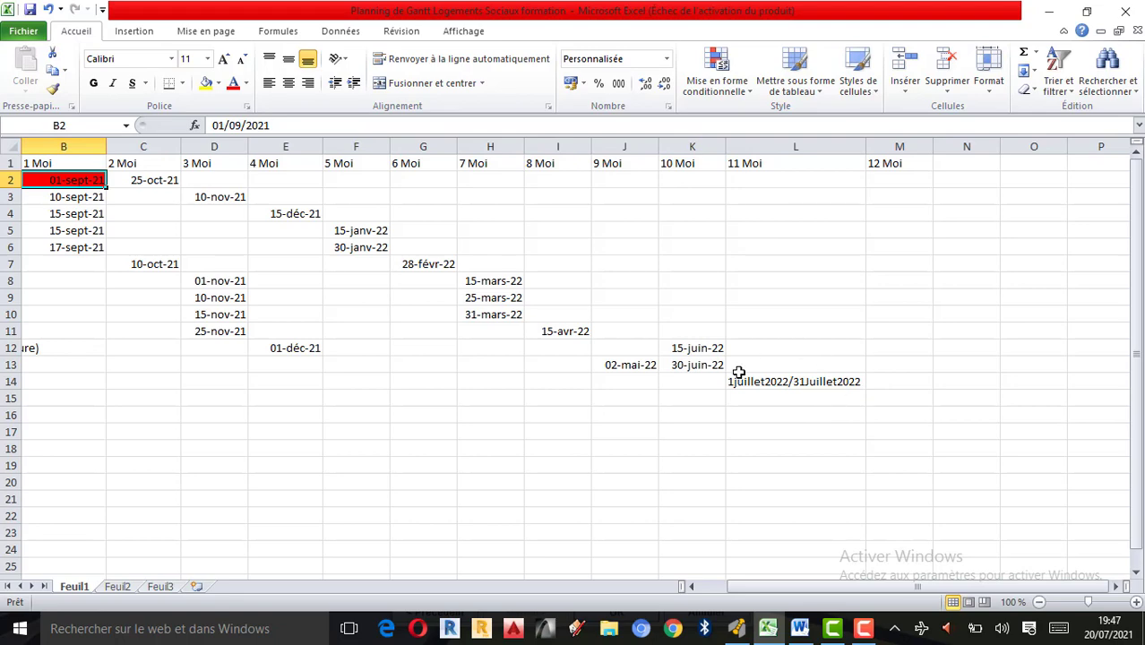
{"action": "left_click", "coordinate": [1048, 10]}
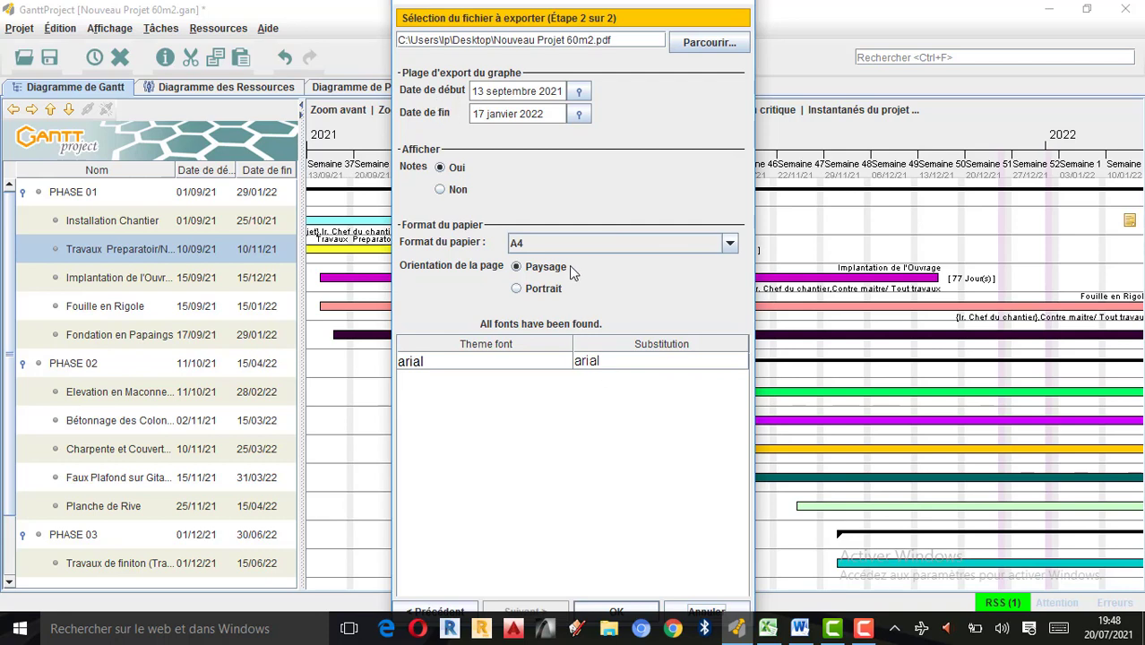
{"action": "left_click", "coordinate": [864, 628]}
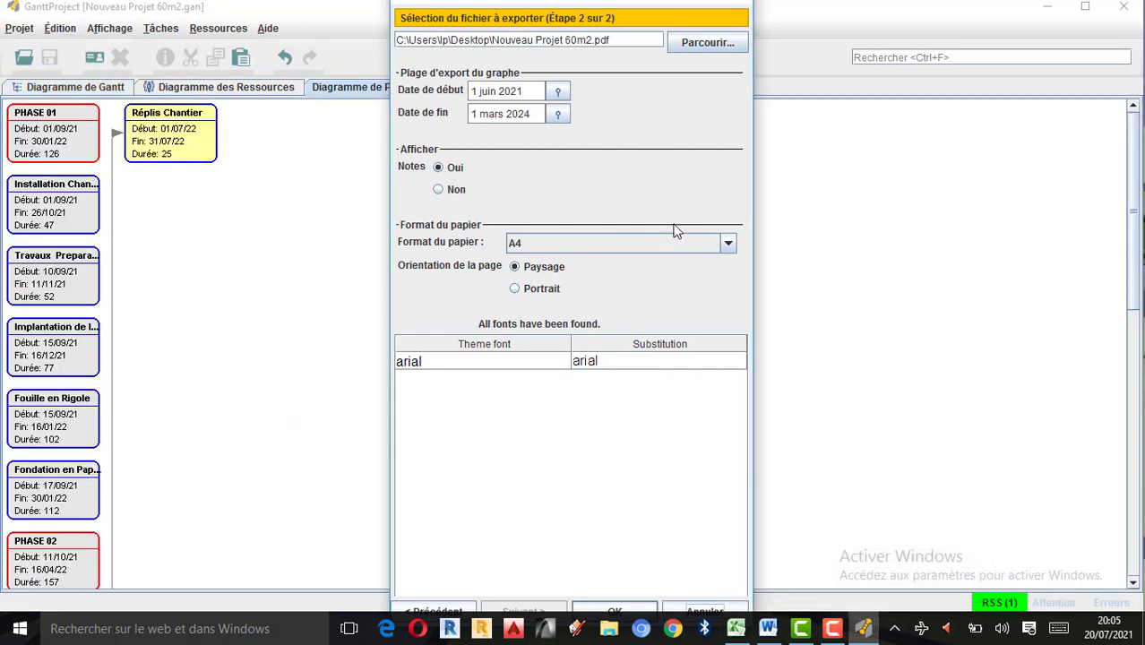
Browse for the PDF's destination and choose the Bureau folder as its save location.
{"action": "left_click", "coordinate": [740, 41]}
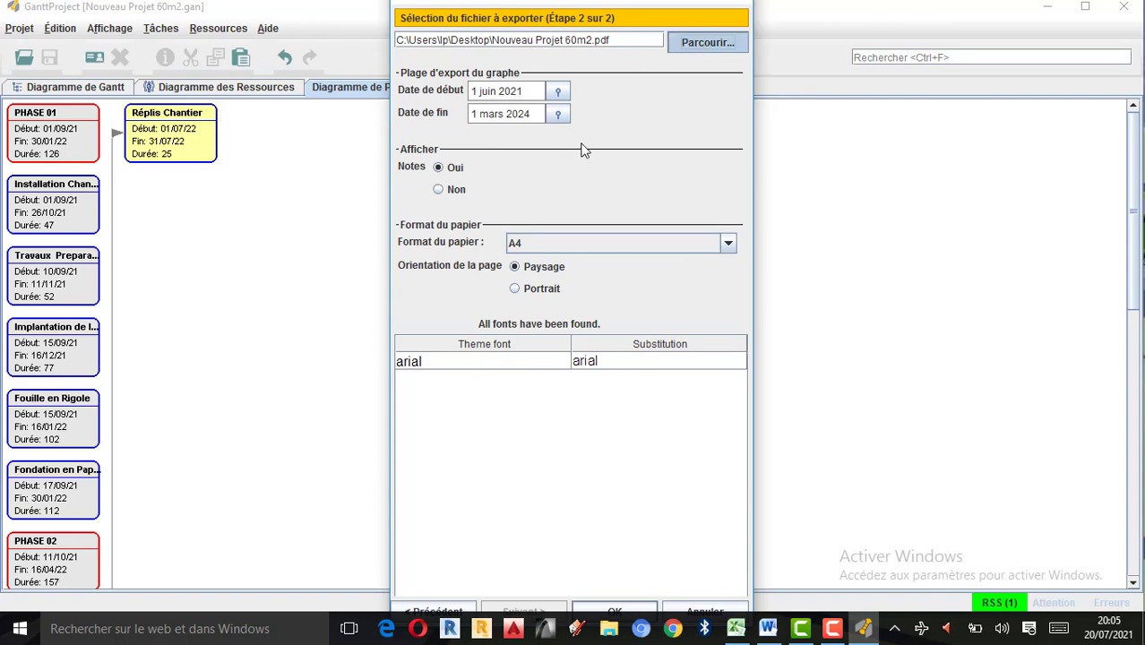
{"action": "left_click", "coordinate": [645, 187]}
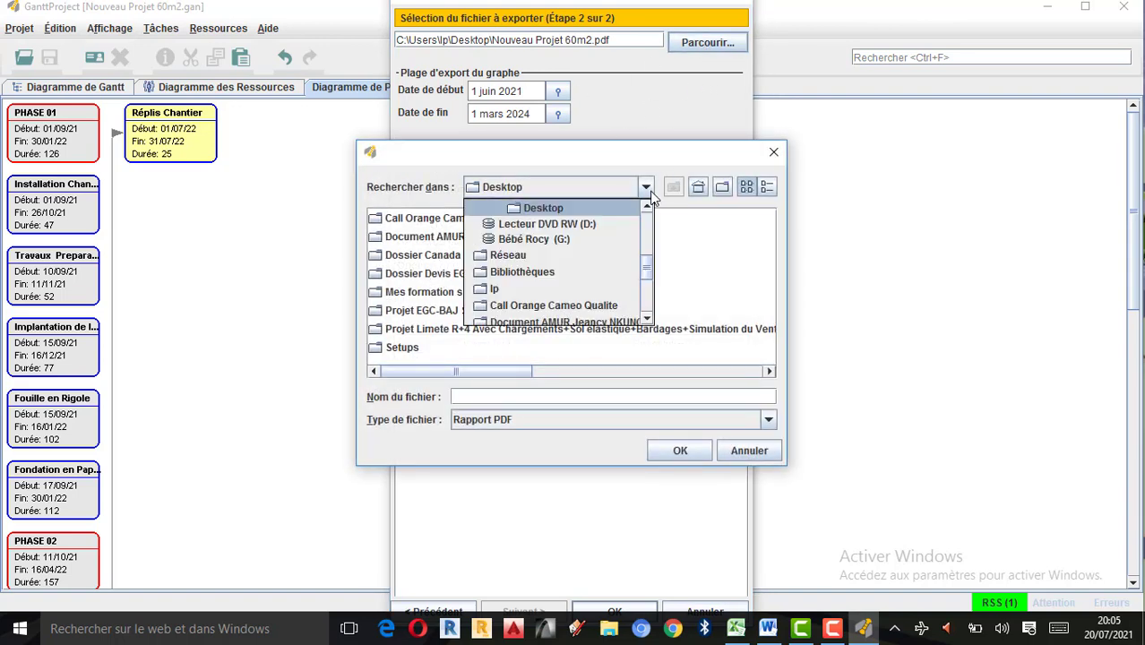
{"action": "left_click_drag", "start_coordinate": [647, 268], "coordinate": [653, 199]}
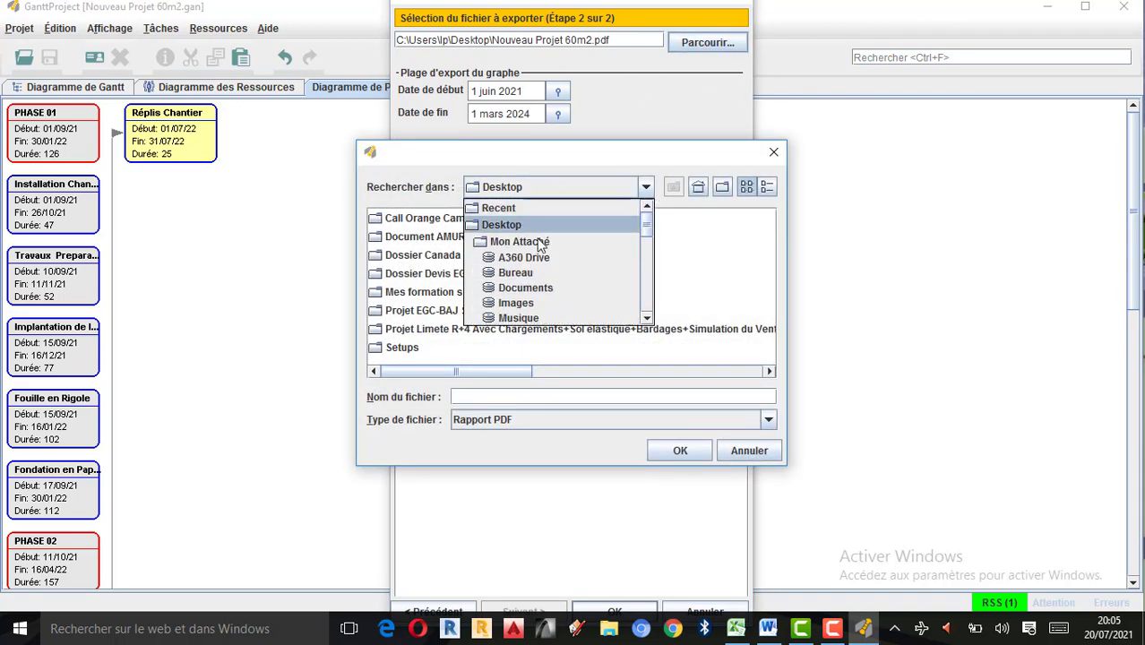
{"action": "left_click", "coordinate": [525, 273]}
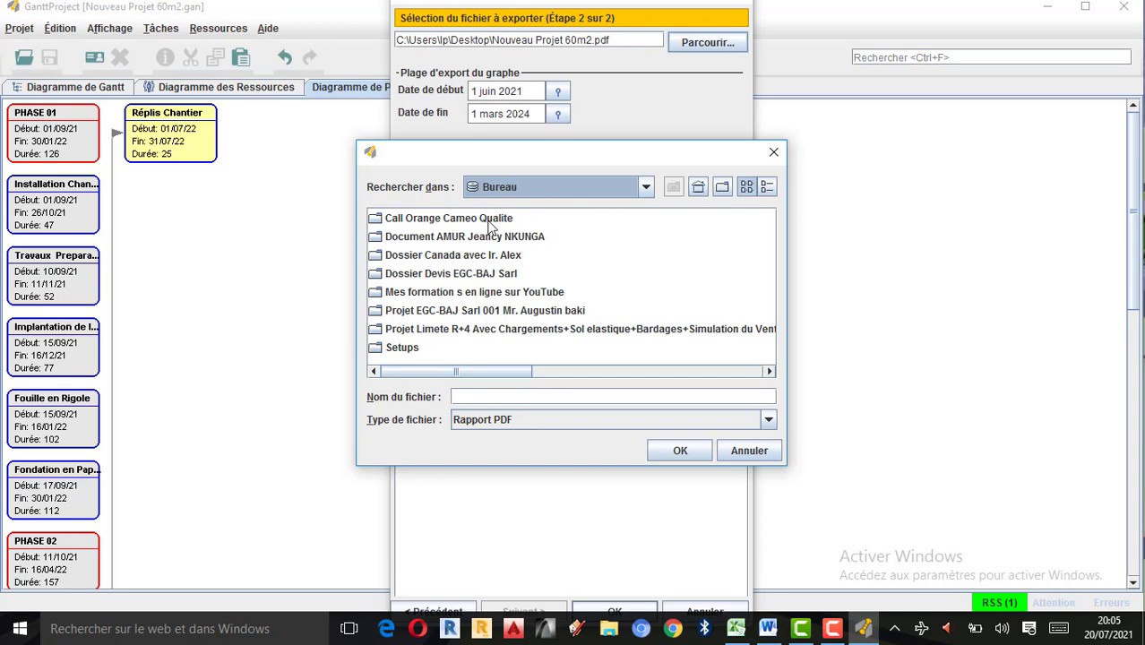
{"action": "left_click", "coordinate": [680, 452]}
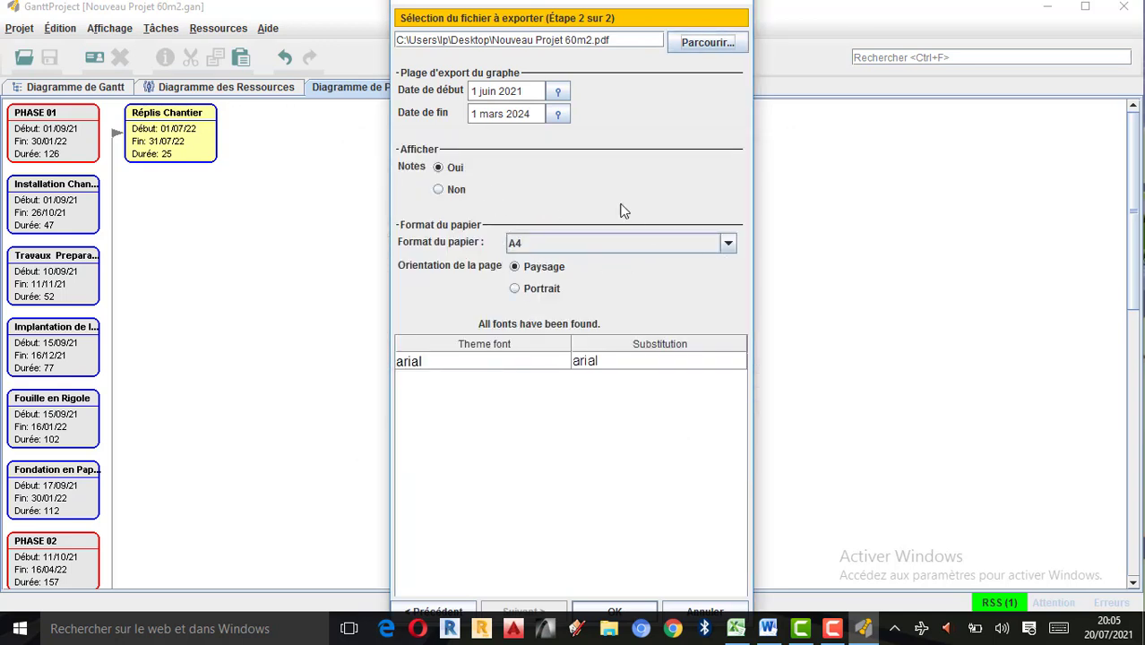
Set the start date of the chart's export range to 1 septembre 2021, matching the first task in the Excel planning sheet.
{"action": "left_click", "coordinate": [556, 94]}
{"action": "left_click", "coordinate": [735, 629]}
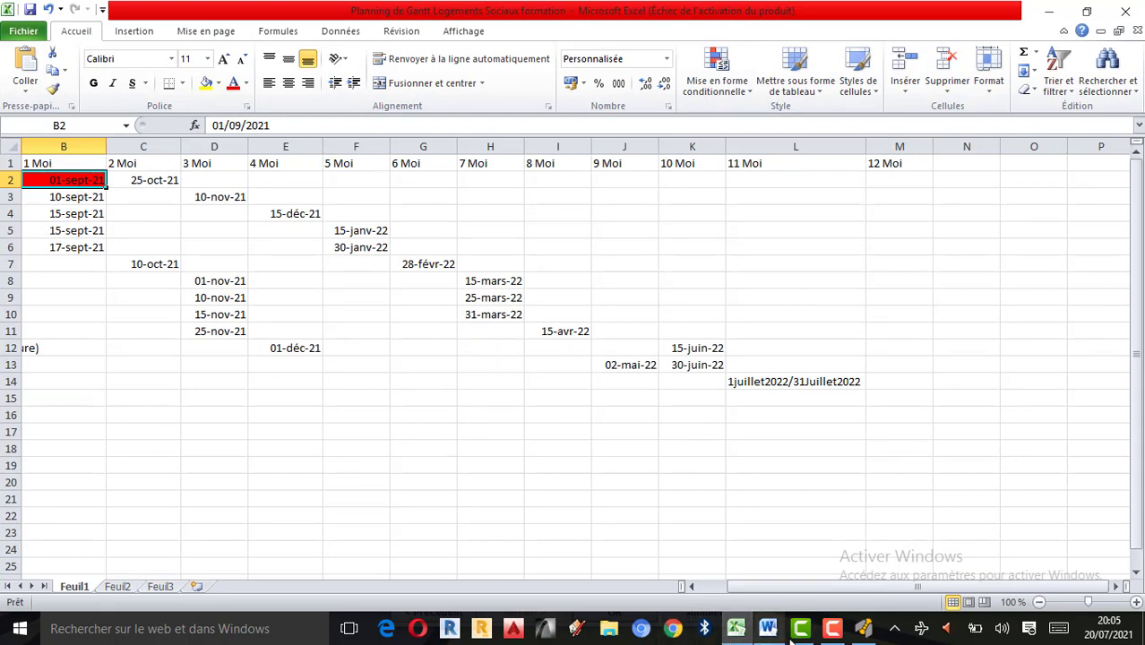
{"action": "left_click", "coordinate": [862, 628]}
{"action": "left_click", "coordinate": [563, 93]}
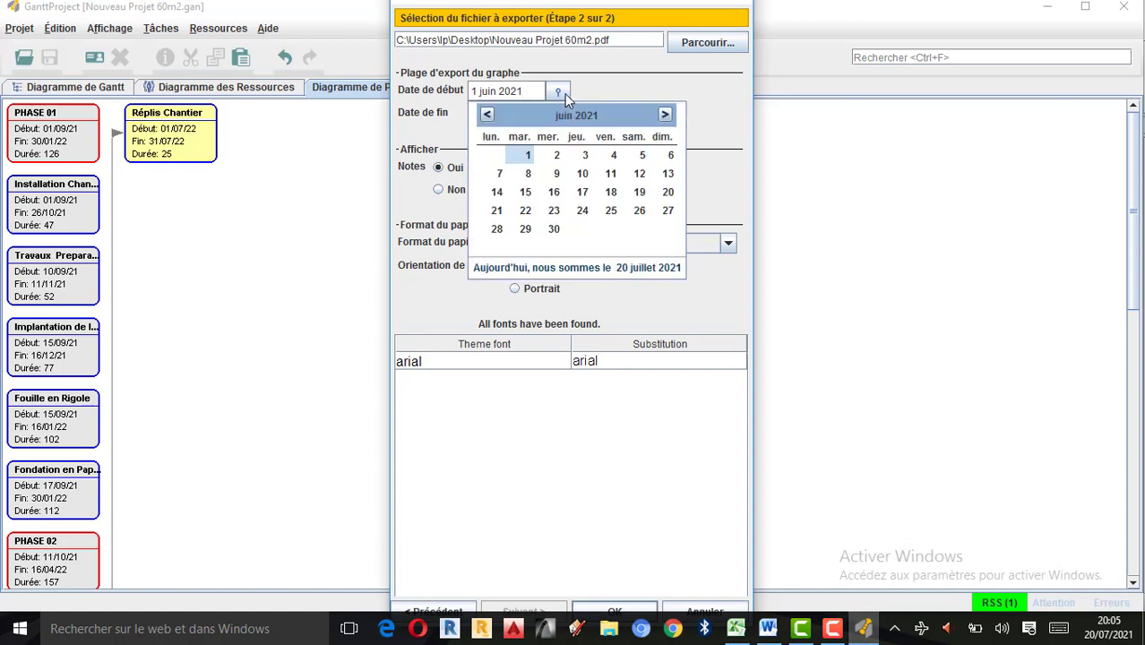
{"action": "left_click", "coordinate": [488, 115]}
{"action": "left_click", "coordinate": [487, 114]}
{"action": "left_click", "coordinate": [487, 115]}
{"action": "left_click", "coordinate": [487, 115]}
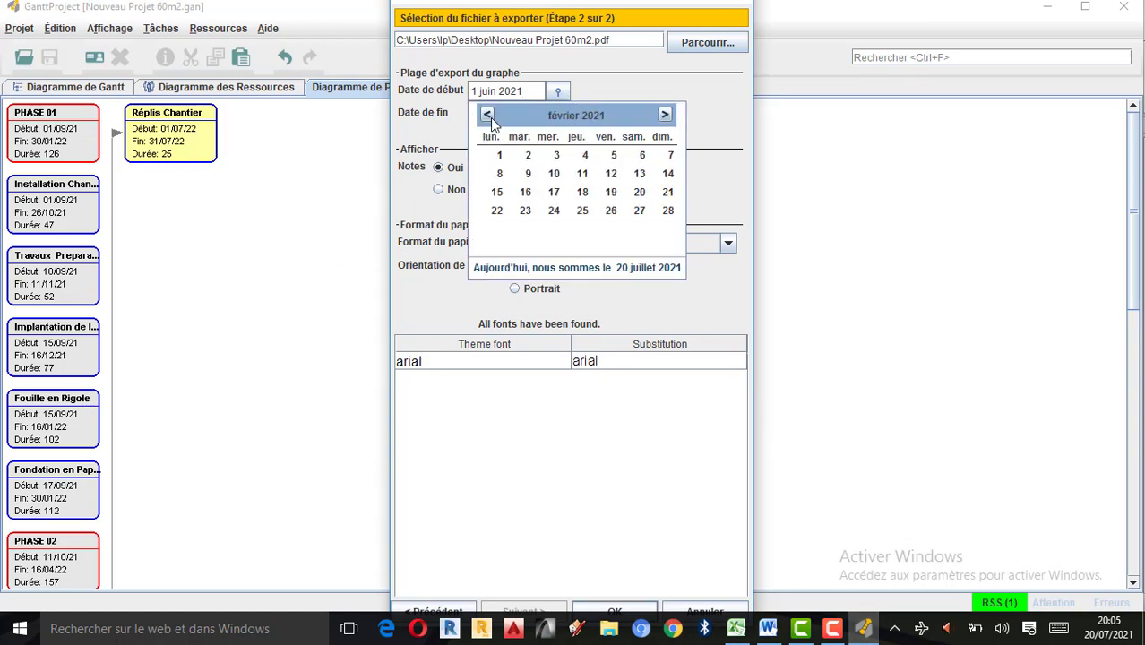
{"action": "left_click", "coordinate": [488, 115]}
{"action": "left_click", "coordinate": [488, 114]}
{"action": "left_click", "coordinate": [488, 115]}
{"action": "left_click", "coordinate": [488, 115]}
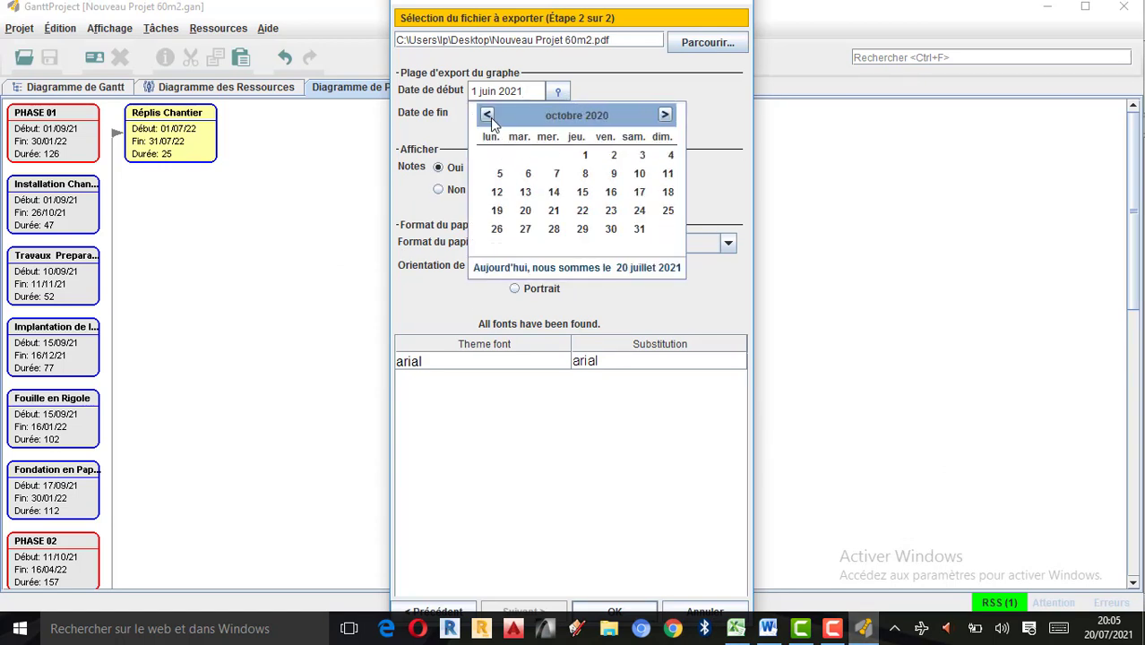
{"action": "left_click", "coordinate": [665, 115]}
{"action": "left_click", "coordinate": [665, 114]}
{"action": "left_click", "coordinate": [665, 114]}
{"action": "left_click", "coordinate": [665, 114]}
{"action": "left_click", "coordinate": [665, 114]}
{"action": "left_click", "coordinate": [665, 115]}
{"action": "left_click", "coordinate": [665, 115]}
{"action": "left_click", "coordinate": [665, 114]}
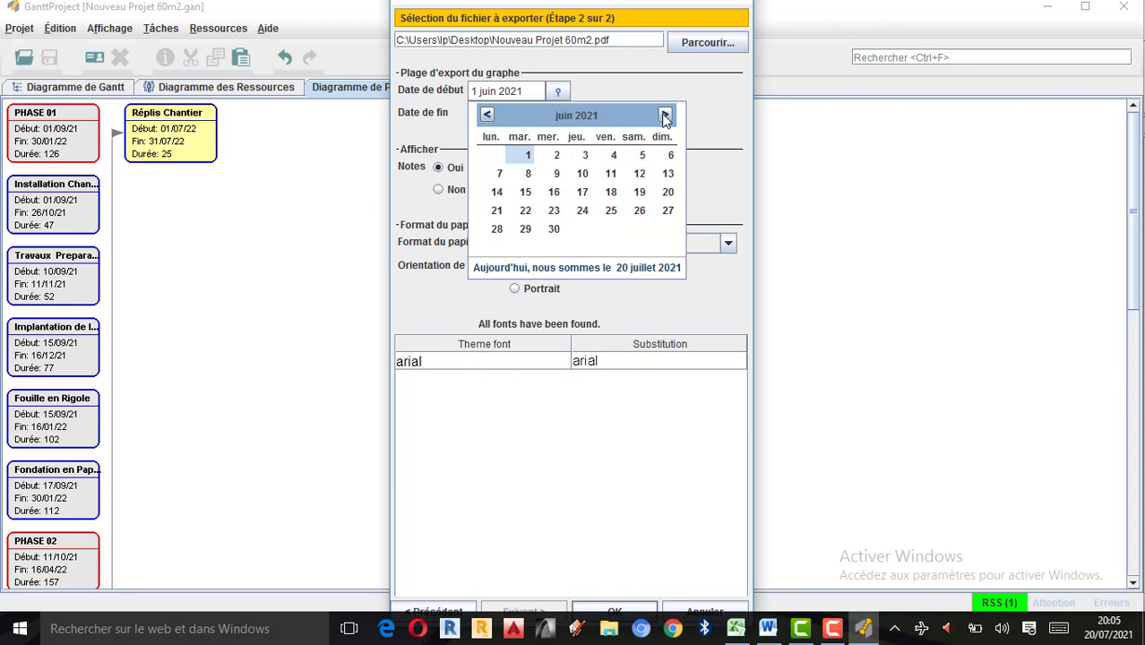
{"action": "left_click", "coordinate": [665, 114]}
{"action": "left_click", "coordinate": [665, 114]}
{"action": "left_click", "coordinate": [664, 114]}
{"action": "left_click", "coordinate": [665, 115]}
{"action": "left_click", "coordinate": [488, 115]}
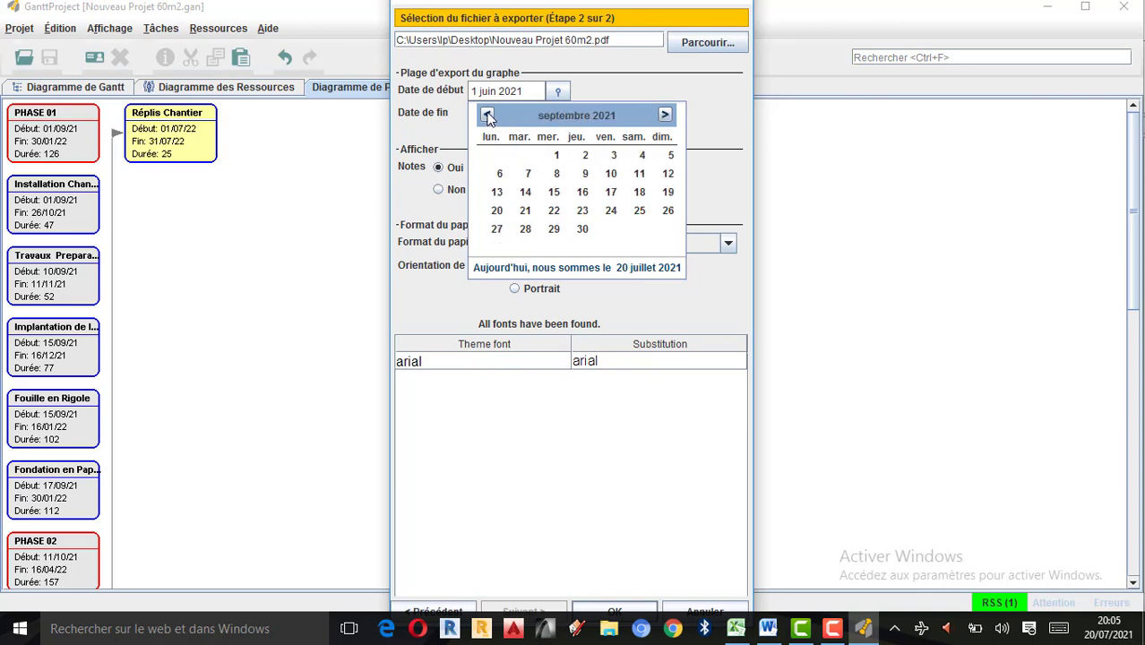
{"action": "left_click", "coordinate": [558, 156]}
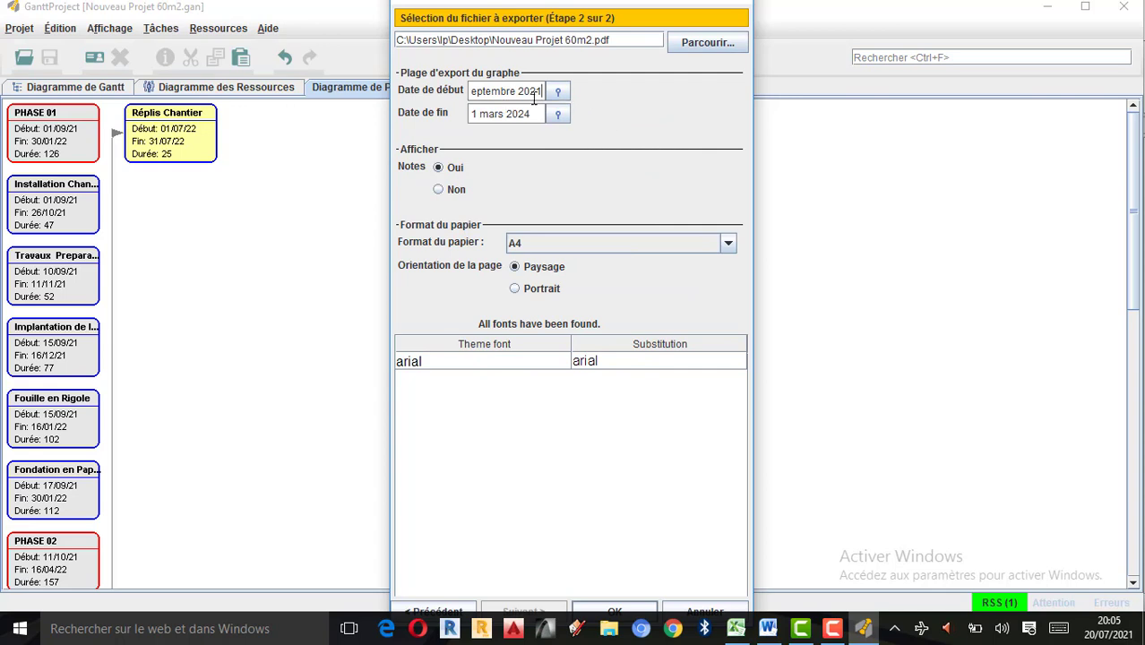
{"action": "left_click", "coordinate": [560, 98]}
{"action": "left_click", "coordinate": [556, 154]}
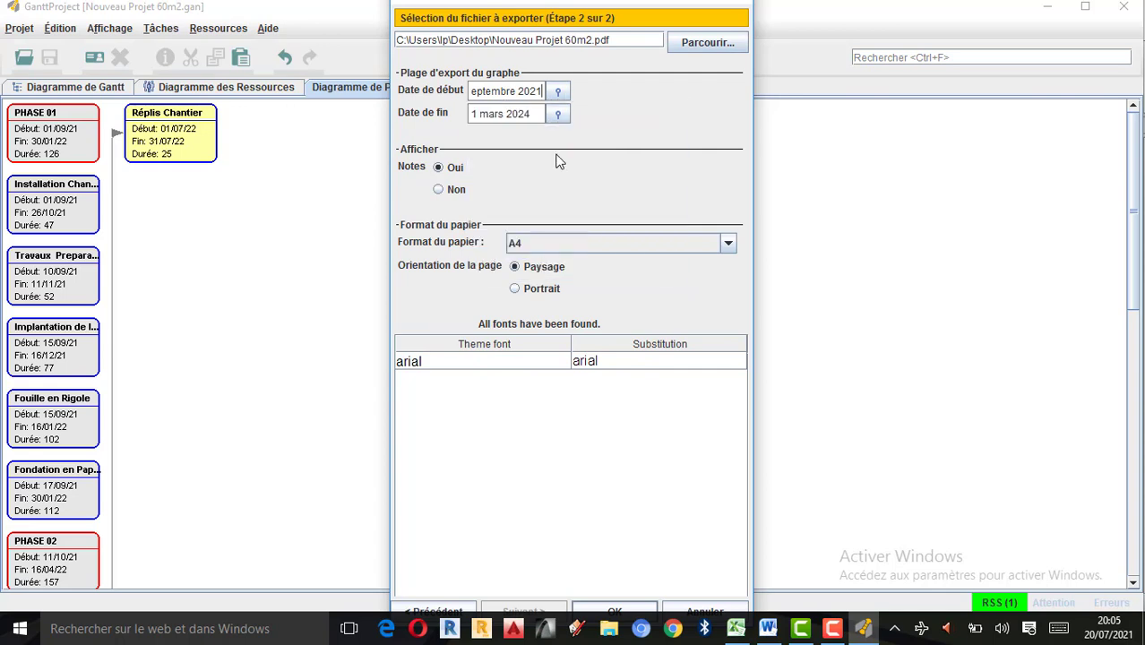
Set the end date of the chart's export range to 31 juillet 2022, matching the last task in the Excel planning sheet.
{"action": "left_click", "coordinate": [557, 115]}
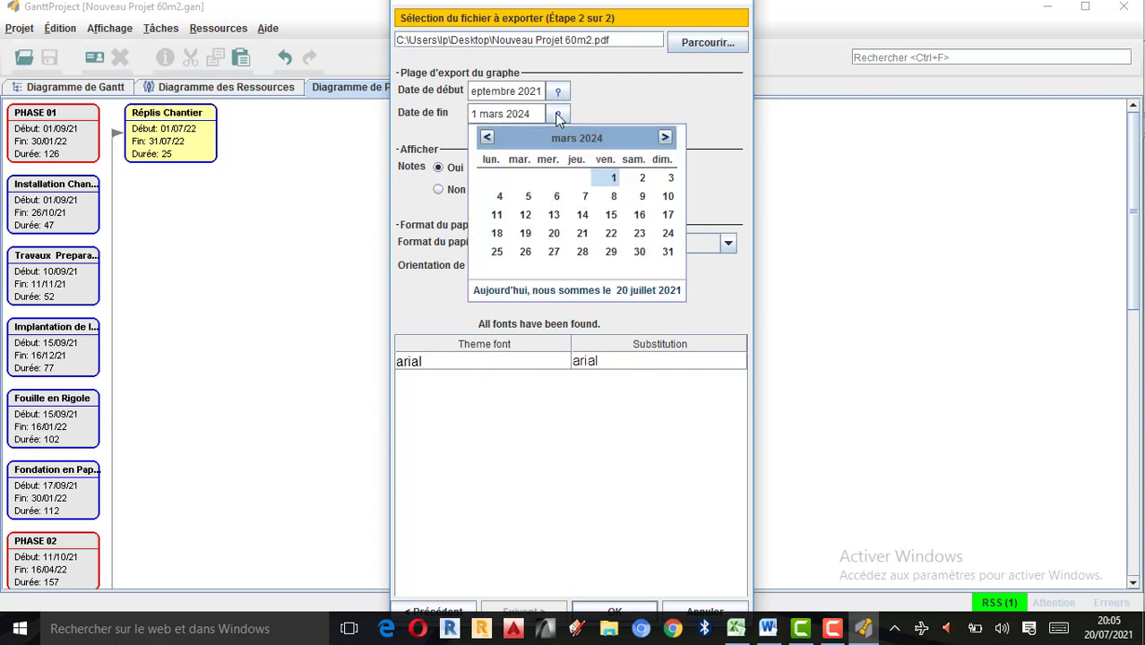
{"action": "left_click", "coordinate": [740, 631]}
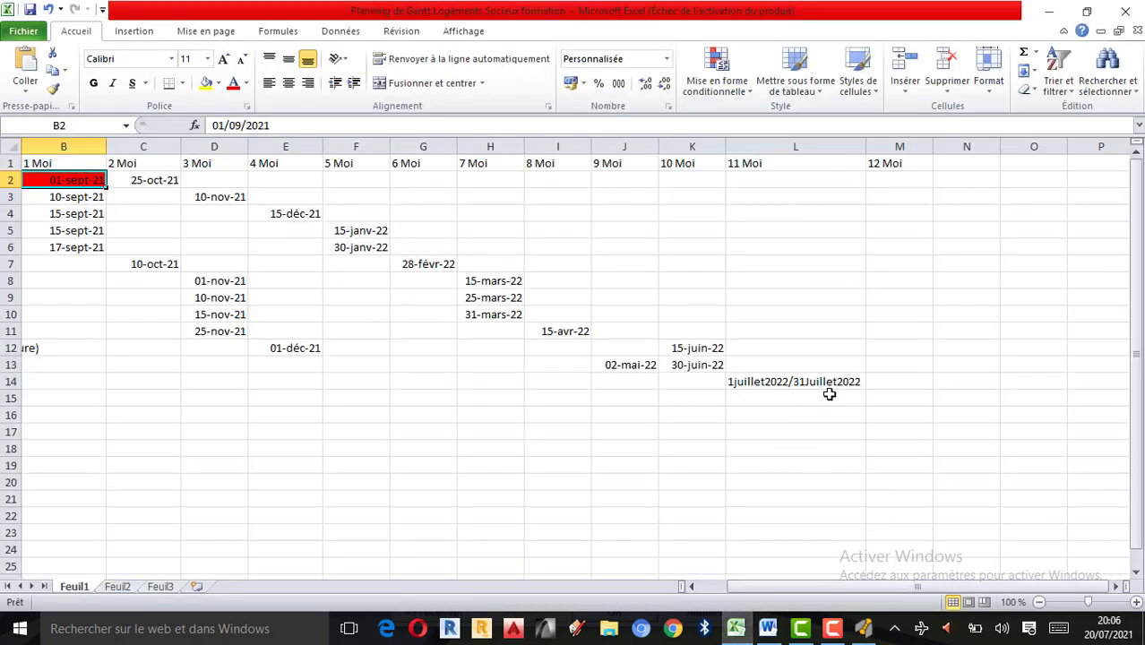
{"action": "left_click", "coordinate": [1048, 12]}
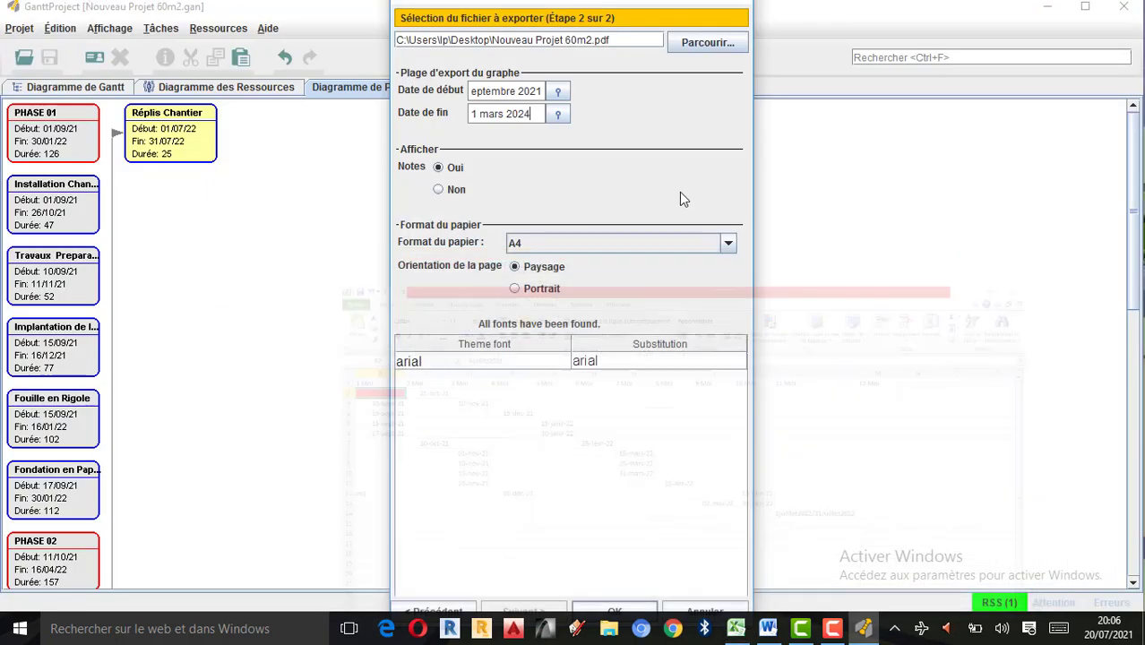
{"action": "left_click", "coordinate": [555, 117]}
{"action": "left_click", "coordinate": [665, 138]}
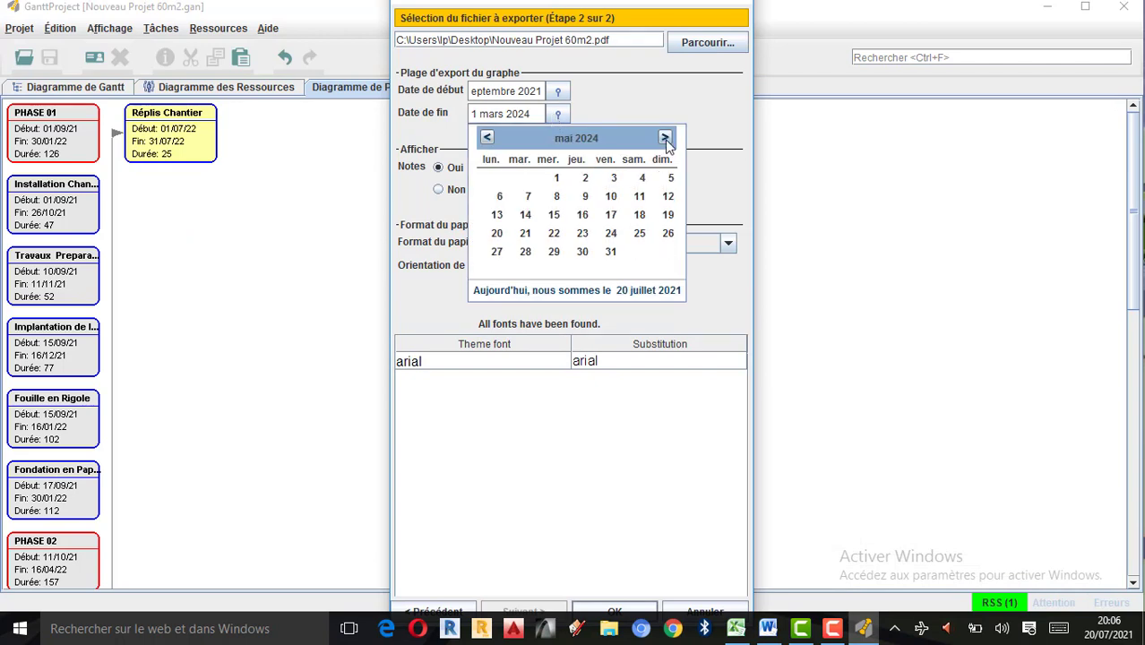
{"action": "left_click", "coordinate": [665, 138]}
{"action": "left_click", "coordinate": [665, 138]}
{"action": "left_click", "coordinate": [664, 138]}
{"action": "left_click", "coordinate": [665, 138]}
{"action": "left_click", "coordinate": [665, 138]}
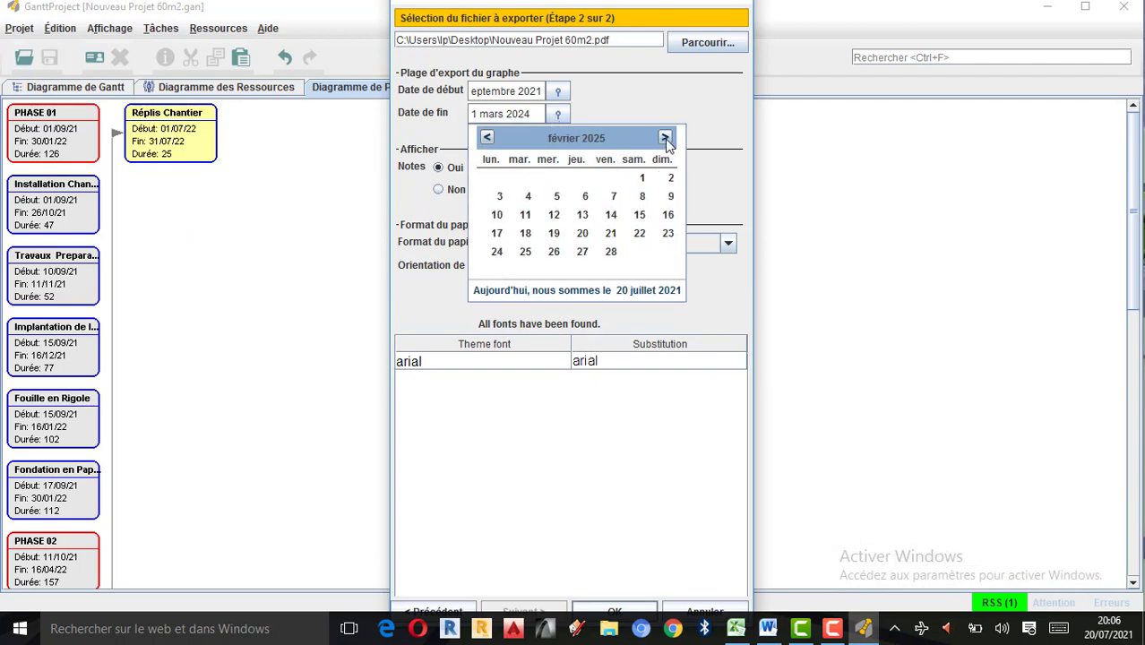
{"action": "left_click", "coordinate": [665, 138]}
{"action": "left_click", "coordinate": [665, 138]}
{"action": "left_click", "coordinate": [665, 138]}
{"action": "left_click", "coordinate": [486, 138]}
{"action": "left_click", "coordinate": [487, 138]}
{"action": "left_click", "coordinate": [487, 138]}
{"action": "left_click", "coordinate": [487, 138]}
{"action": "left_click", "coordinate": [486, 138]}
{"action": "left_click", "coordinate": [486, 138]}
{"action": "left_click", "coordinate": [486, 138]}
{"action": "left_click", "coordinate": [487, 138]}
{"action": "left_click", "coordinate": [487, 138]}
{"action": "left_click", "coordinate": [487, 138]}
{"action": "left_click", "coordinate": [487, 138]}
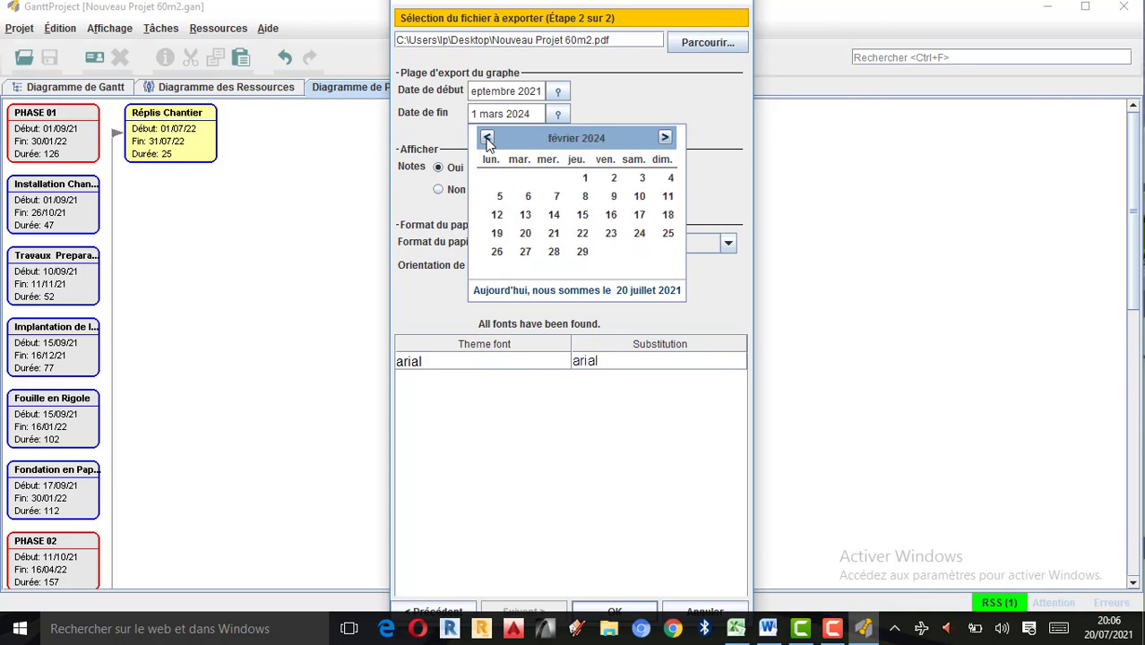
{"action": "left_click", "coordinate": [487, 138]}
{"action": "left_click", "coordinate": [487, 138]}
{"action": "left_click", "coordinate": [486, 138]}
{"action": "left_click", "coordinate": [486, 138]}
{"action": "left_click", "coordinate": [486, 138]}
{"action": "left_click", "coordinate": [486, 138]}
{"action": "left_click", "coordinate": [486, 138]}
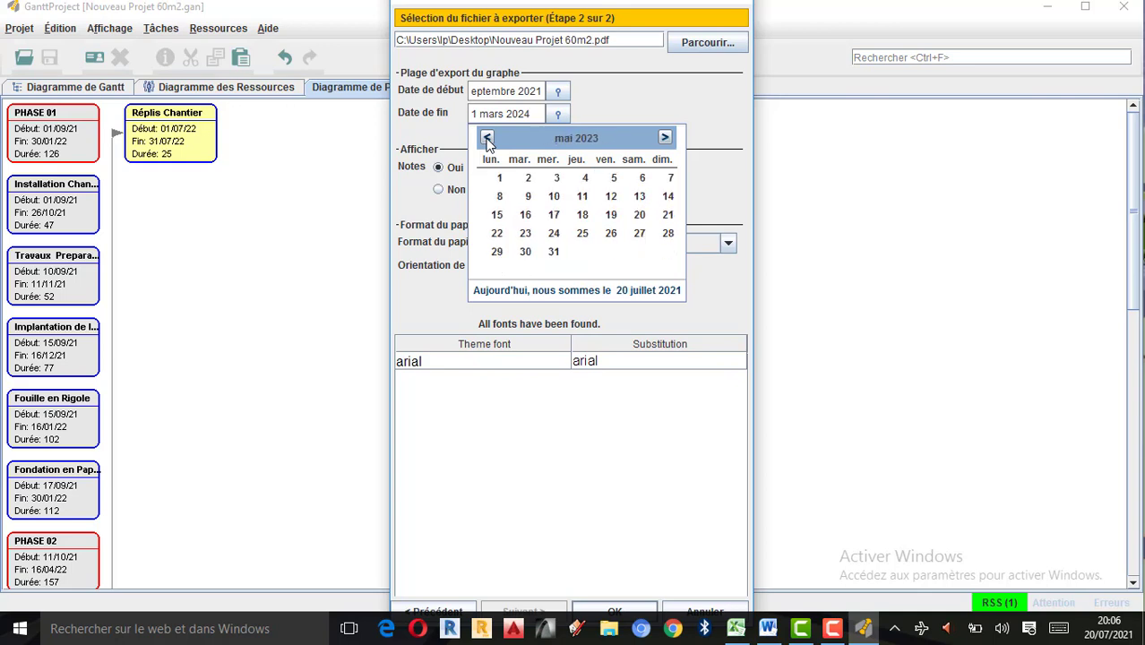
{"action": "left_click", "coordinate": [487, 138]}
{"action": "left_click", "coordinate": [486, 138]}
{"action": "left_click", "coordinate": [486, 138]}
{"action": "left_click", "coordinate": [487, 138]}
{"action": "left_click", "coordinate": [487, 138]}
{"action": "left_click", "coordinate": [486, 138]}
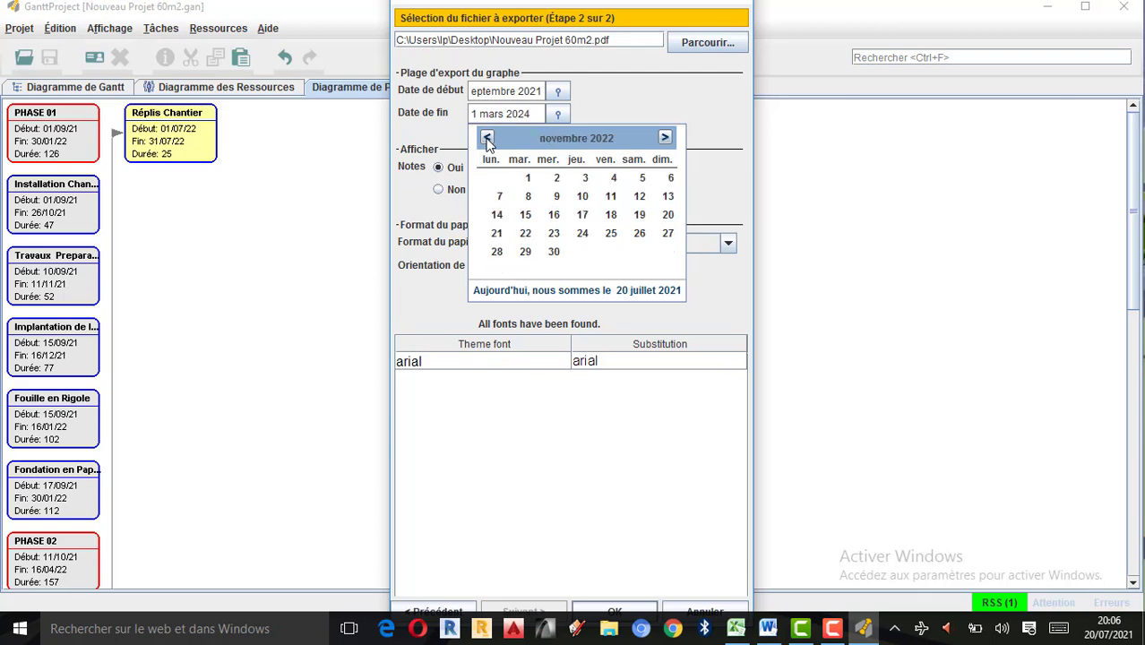
{"action": "left_click", "coordinate": [489, 141]}
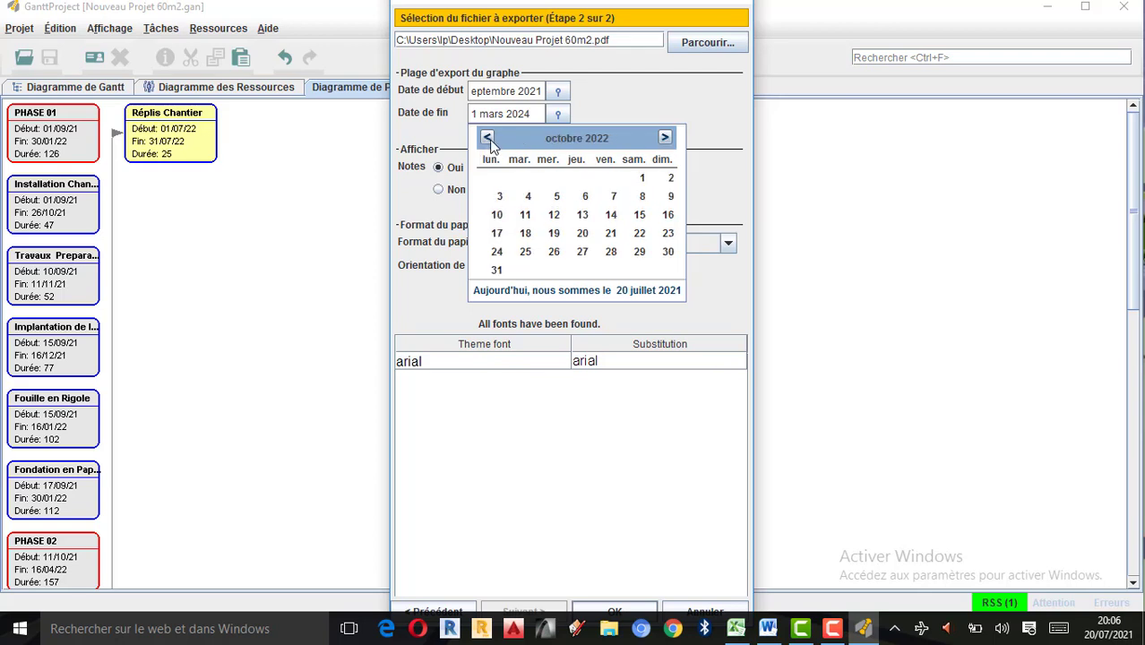
{"action": "left_click", "coordinate": [489, 141]}
{"action": "left_click", "coordinate": [490, 141]}
{"action": "left_click", "coordinate": [489, 141]}
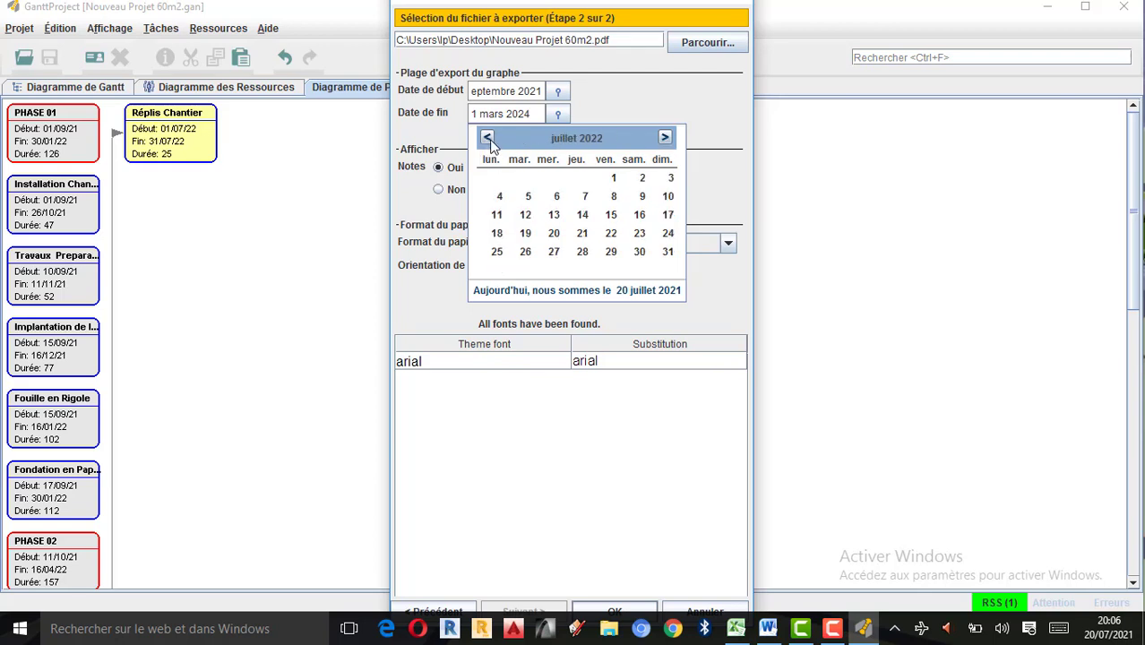
{"action": "left_click", "coordinate": [670, 252]}
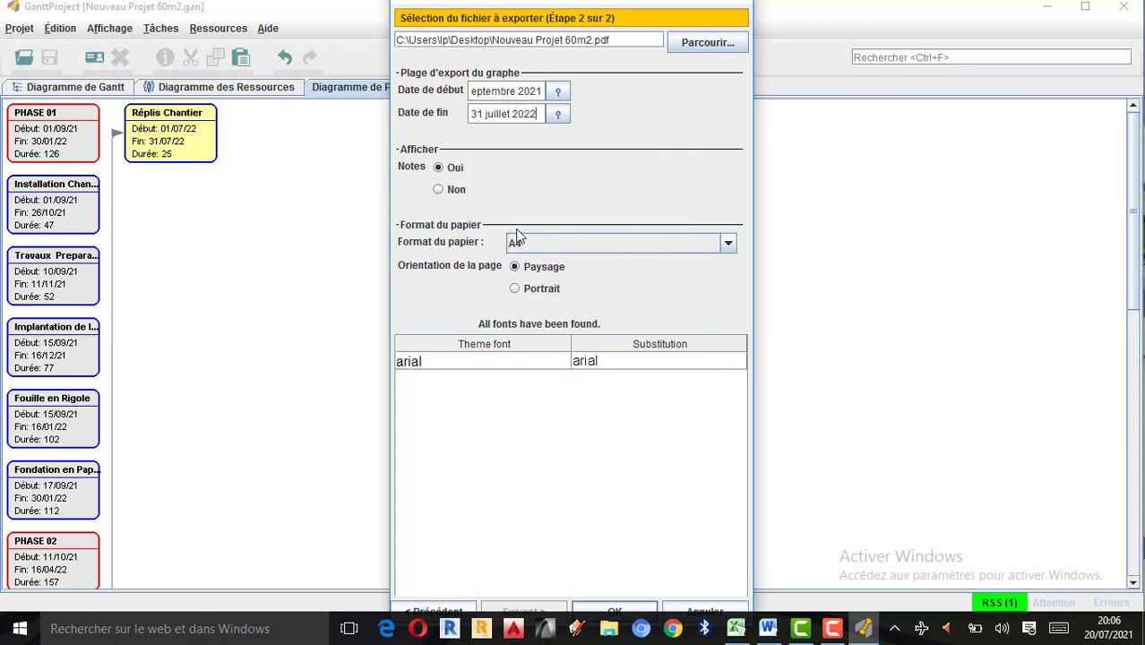
Review the paper formats offered for the report and keep A4.
{"action": "left_click", "coordinate": [727, 244]}
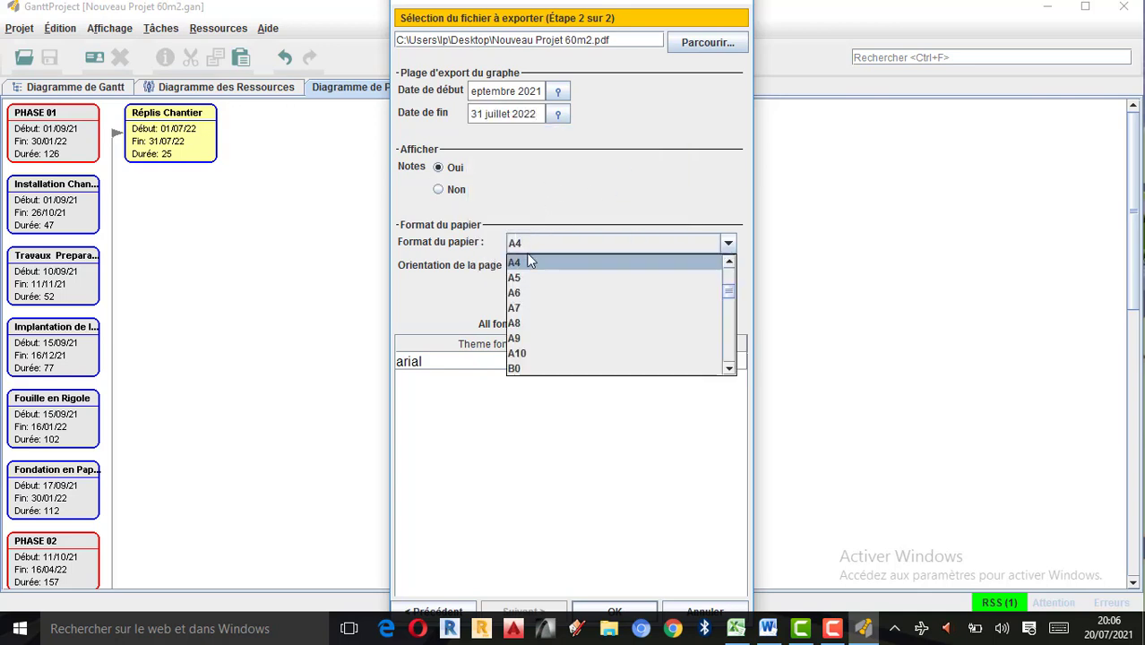
{"action": "scroll", "coordinate": [726, 293], "scroll_direction": "up", "scroll_amount": 4}
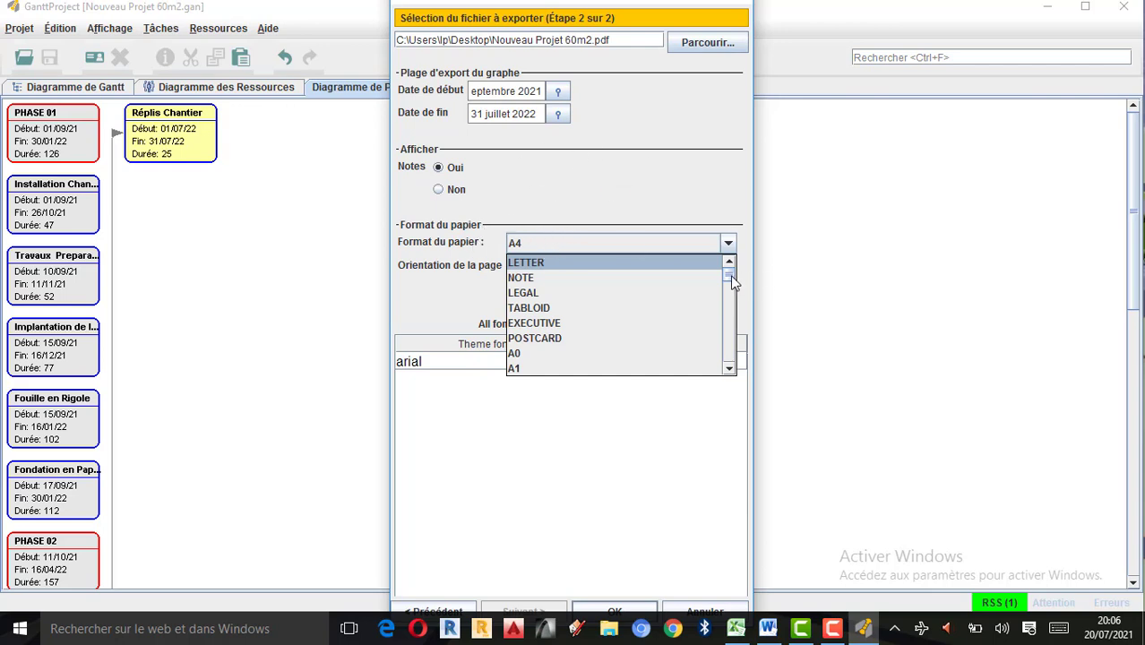
{"action": "left_click_drag", "start_coordinate": [732, 282], "coordinate": [732, 293]}
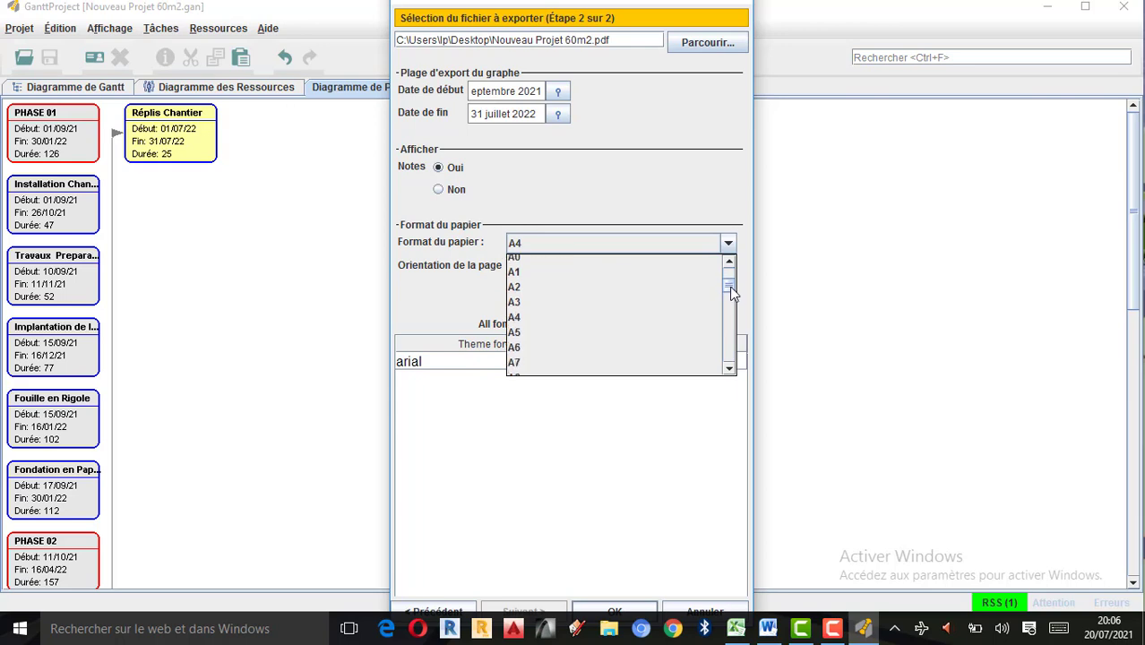
{"action": "left_click_drag", "start_coordinate": [729, 283], "coordinate": [732, 269]}
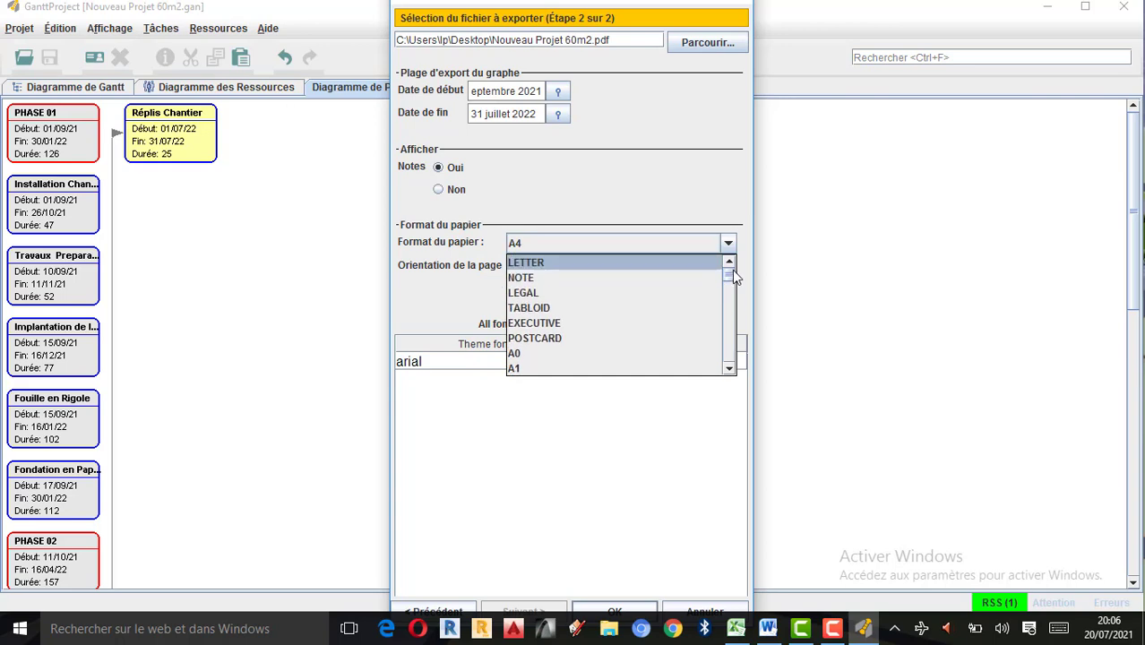
{"action": "left_click", "coordinate": [531, 242]}
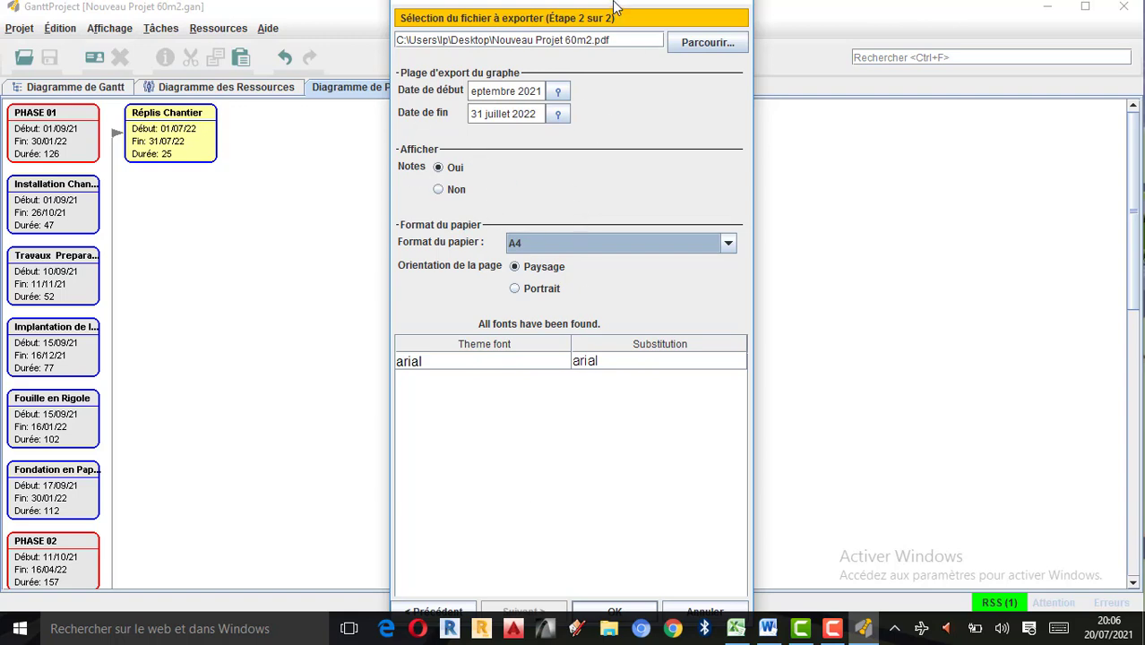
Try to export the PDF report with the chosen settings and clear the error notification.
{"action": "left_click_drag", "start_coordinate": [614, 7], "coordinate": [592, 22]}
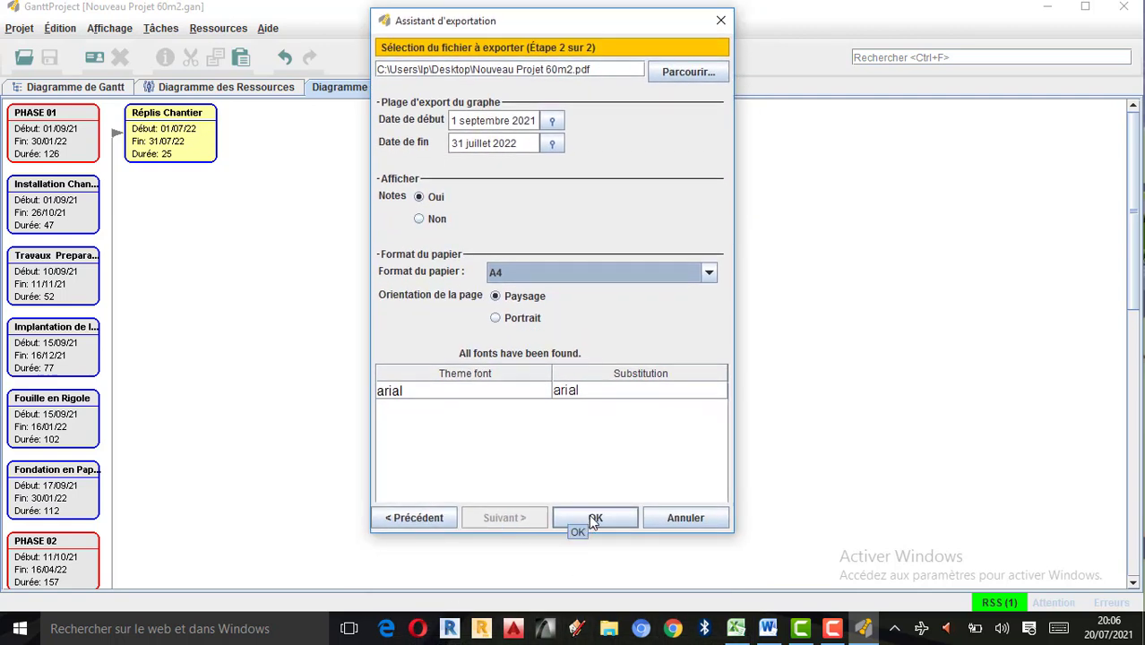
{"action": "left_click", "coordinate": [596, 517]}
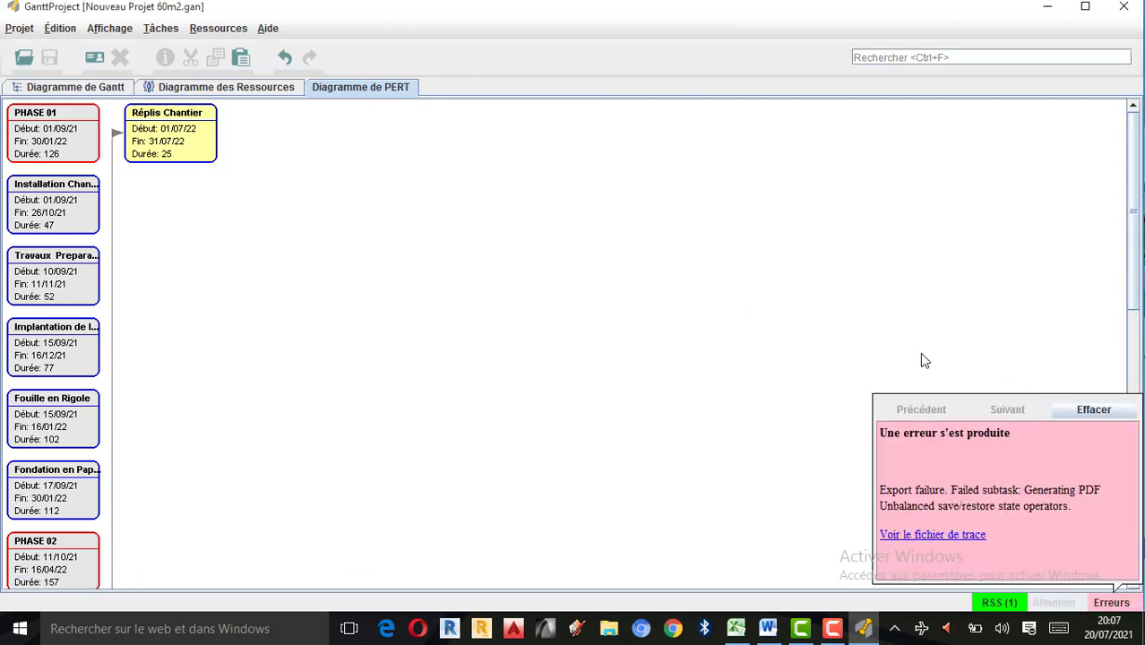
{"action": "left_click", "coordinate": [1089, 409]}
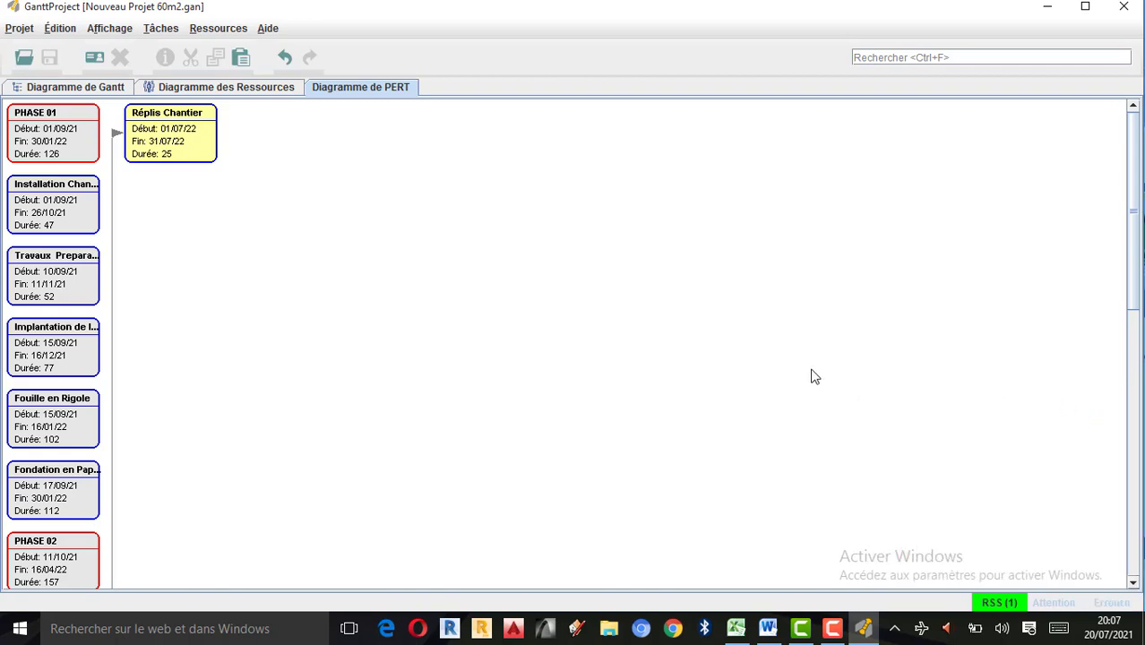